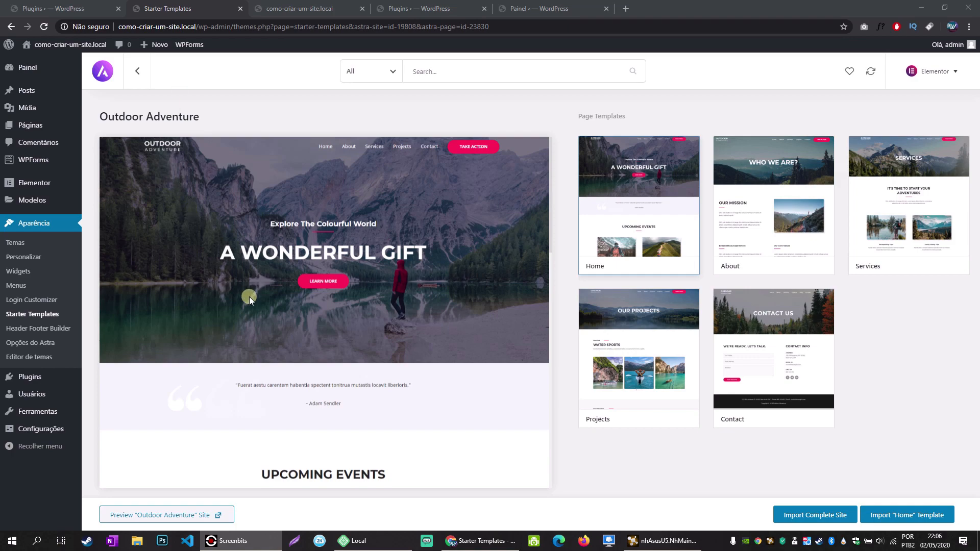
Look through the Outdoor Adventure home page template preview and open the list of installed plugins.
scroll(249, 292, down, 5)
scroll(250, 294, down, 8)
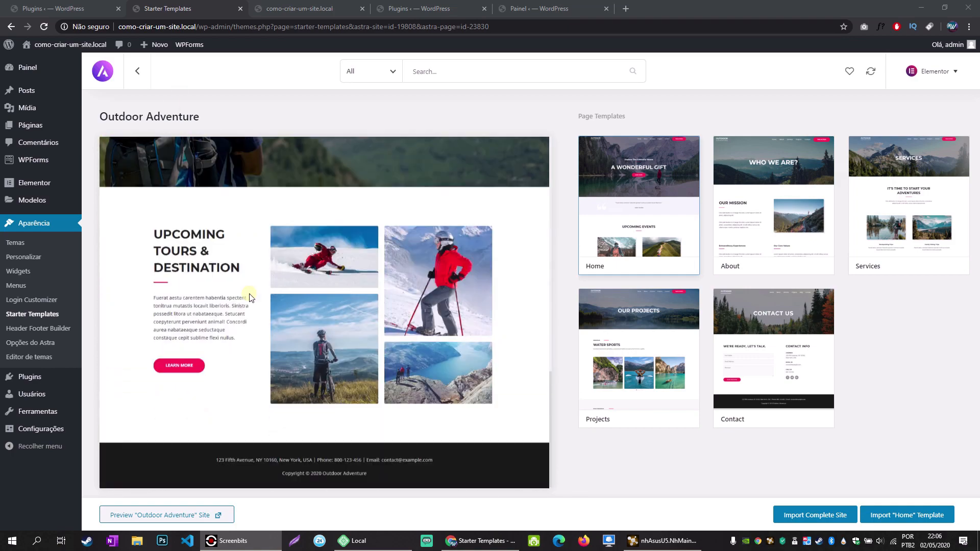
scroll(250, 294, up, 14)
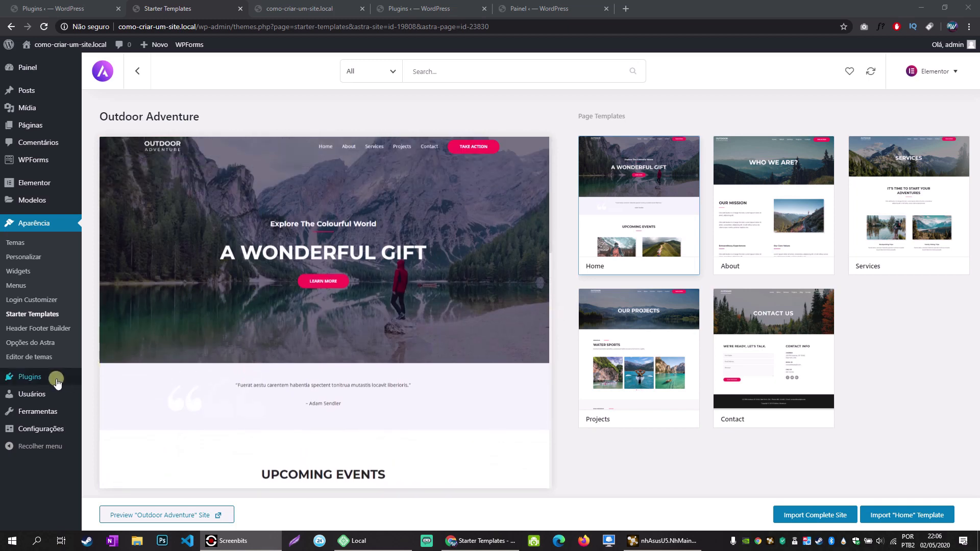
mouse_move(66, 377)
click(115, 377)
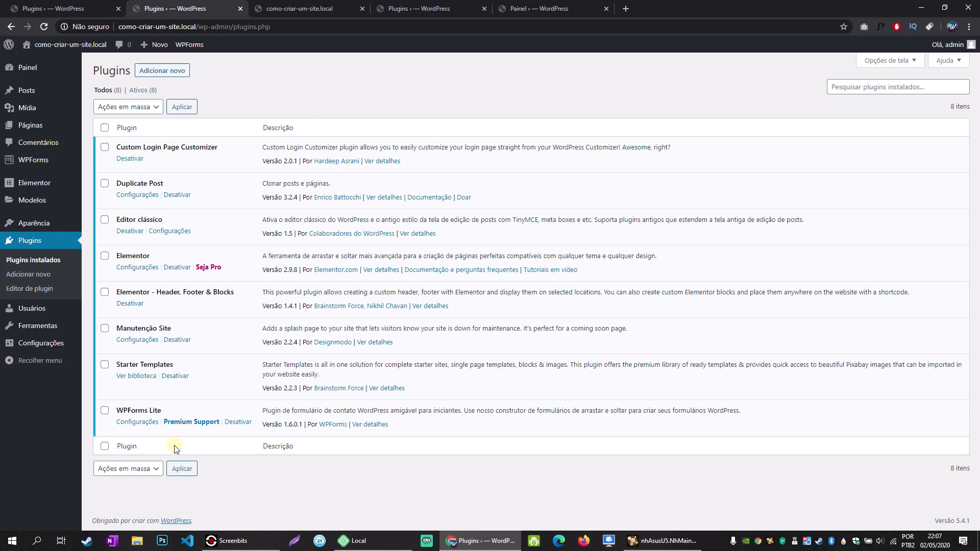
Open the Login Customizer and set the Woofs & Purrs image logo1-free-img.png from the media library as the login logo.
mouse_move(61, 349)
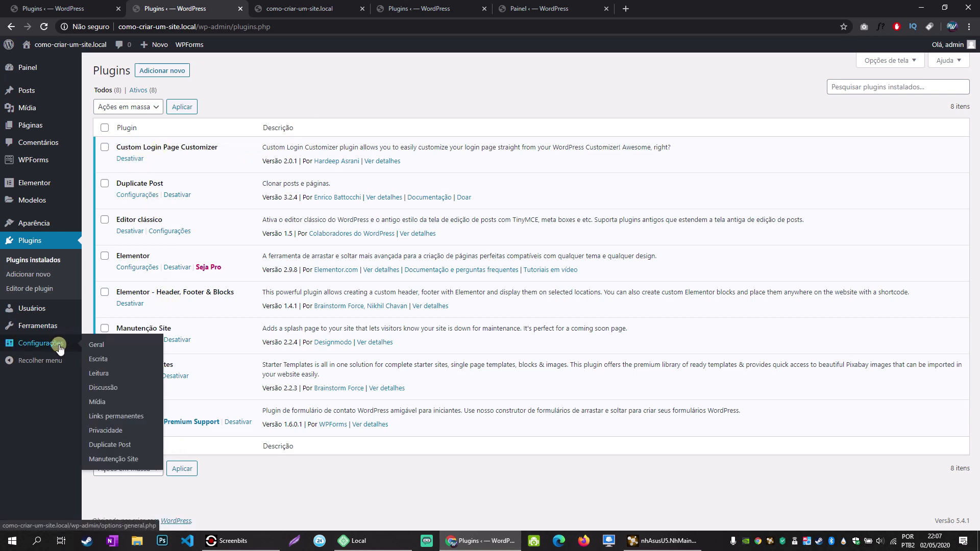
mouse_move(36, 225)
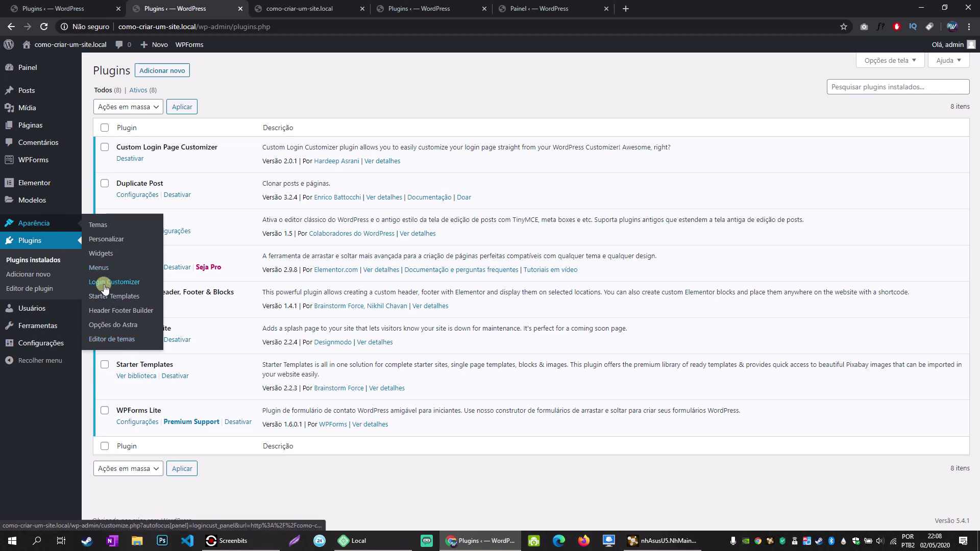
click(112, 283)
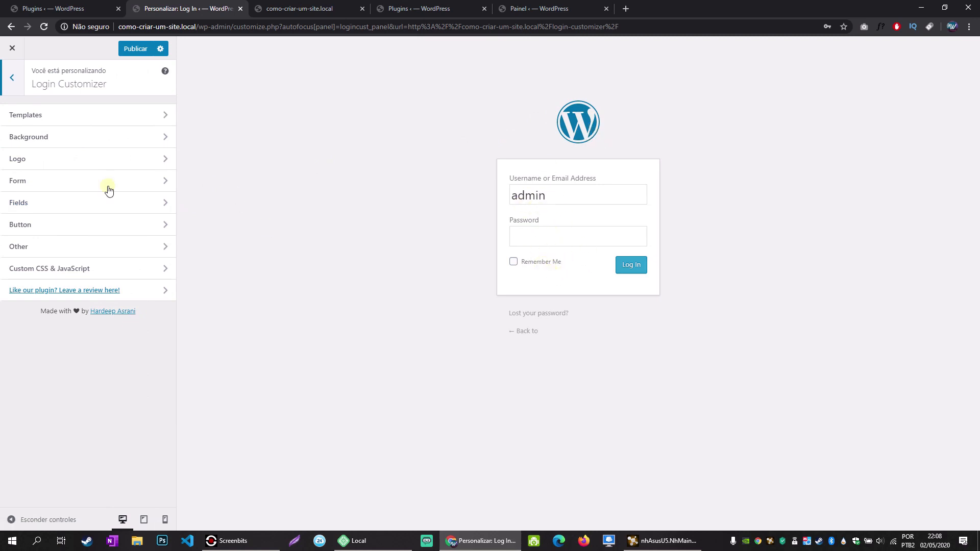
click(44, 159)
click(97, 163)
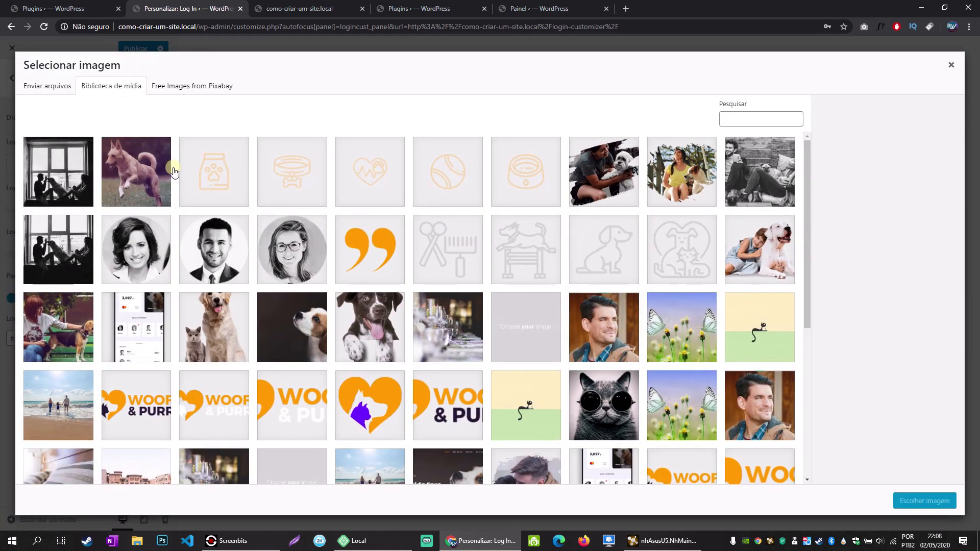
scroll(393, 274, down, 4)
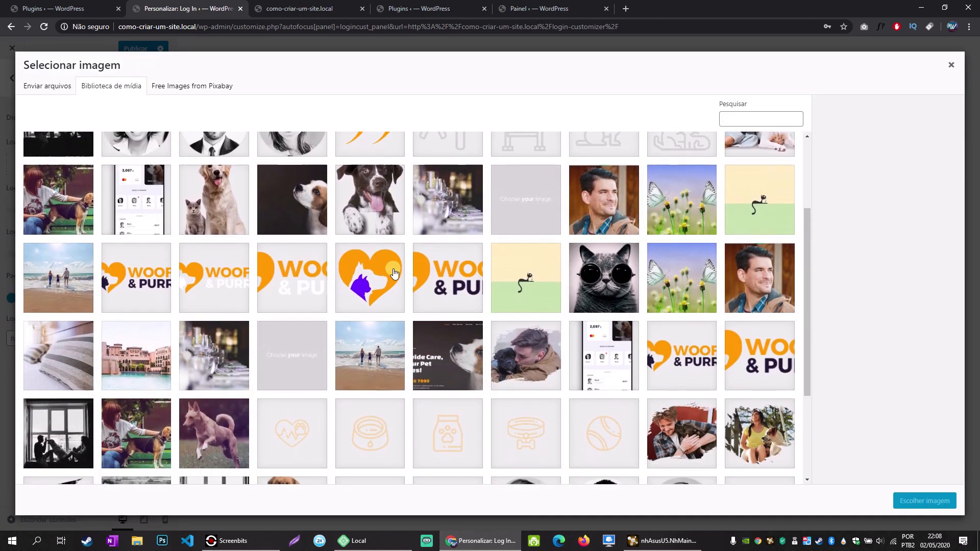
click(686, 292)
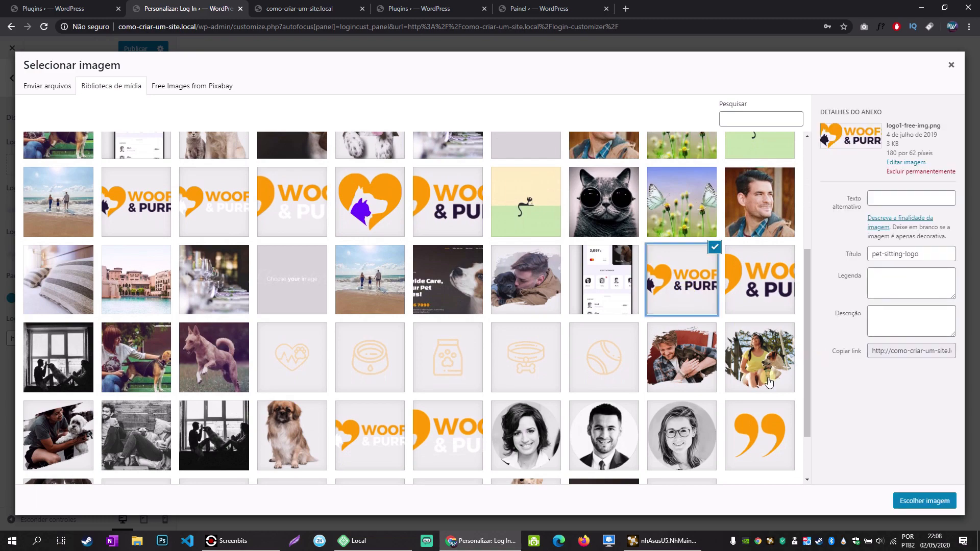
click(929, 501)
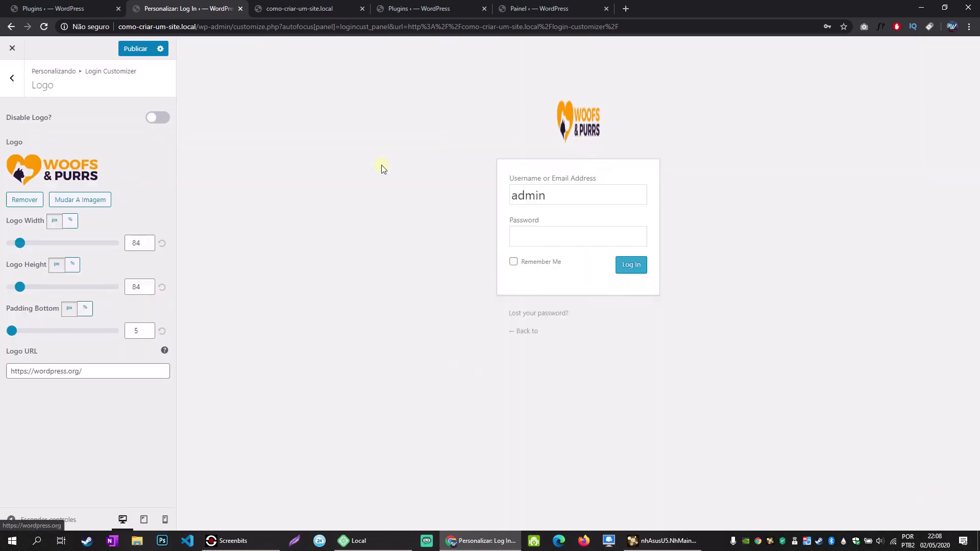
Check the pixel dimensions of logo1-free-img.png in the media library without choosing a different image.
click(85, 177)
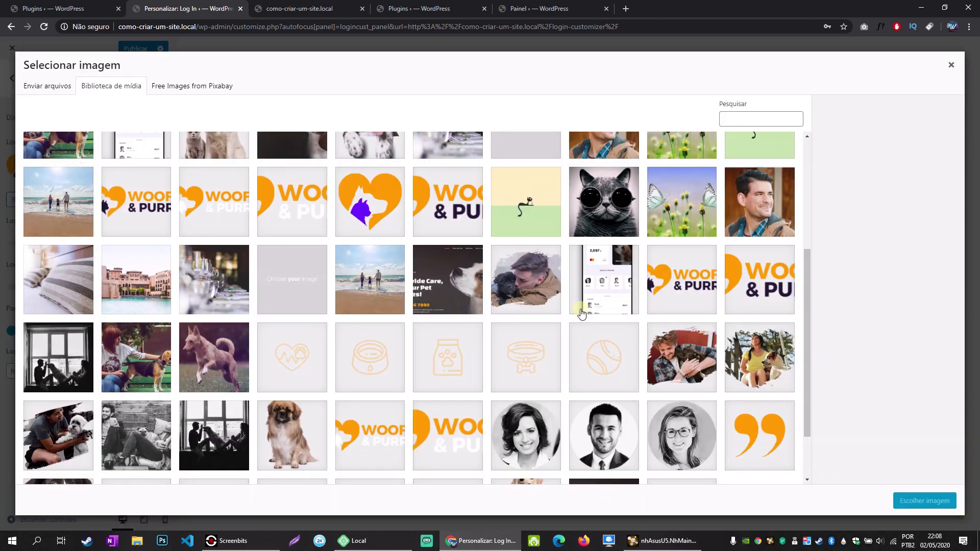
click(673, 288)
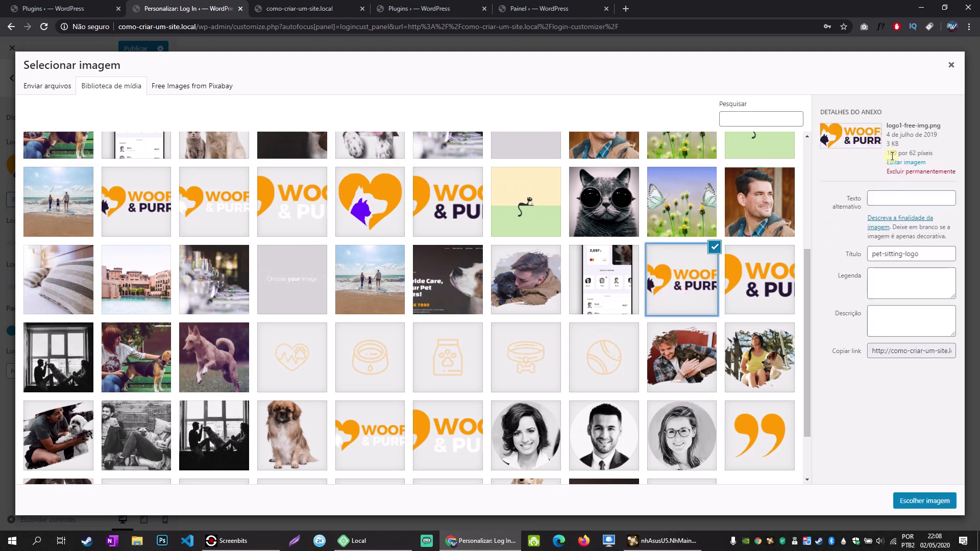
drag(887, 153, 933, 154)
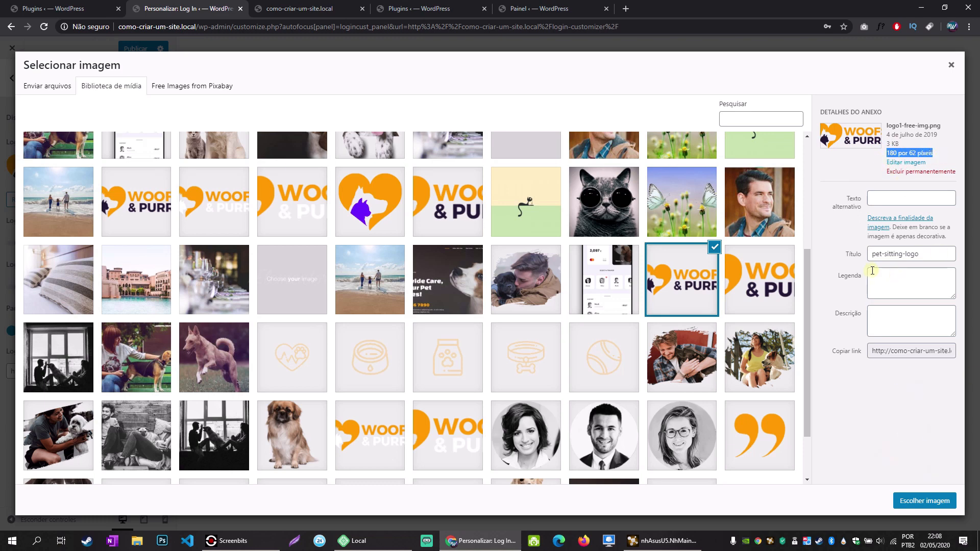
click(951, 66)
Set the login logo's width to 180 px and its height to 62 px.
drag(140, 244, 116, 245)
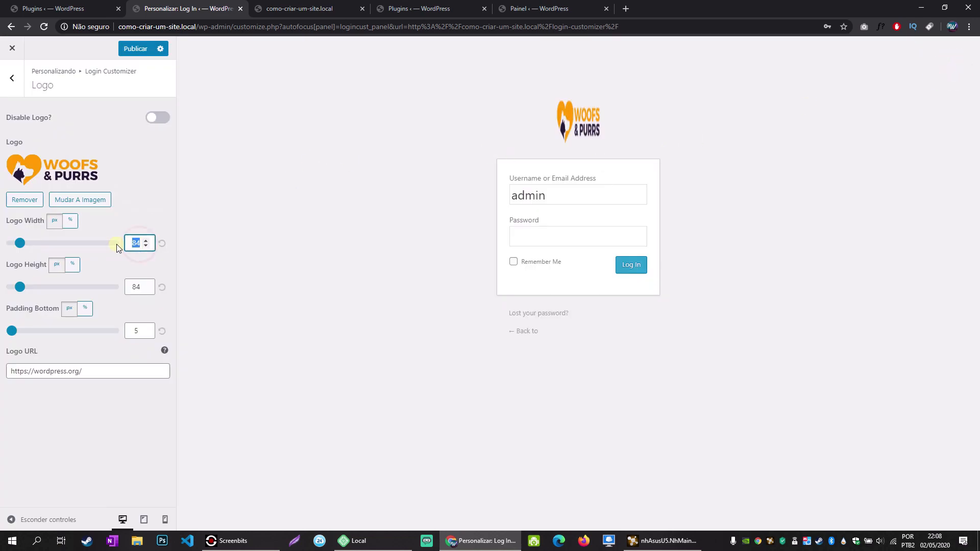
text(180)
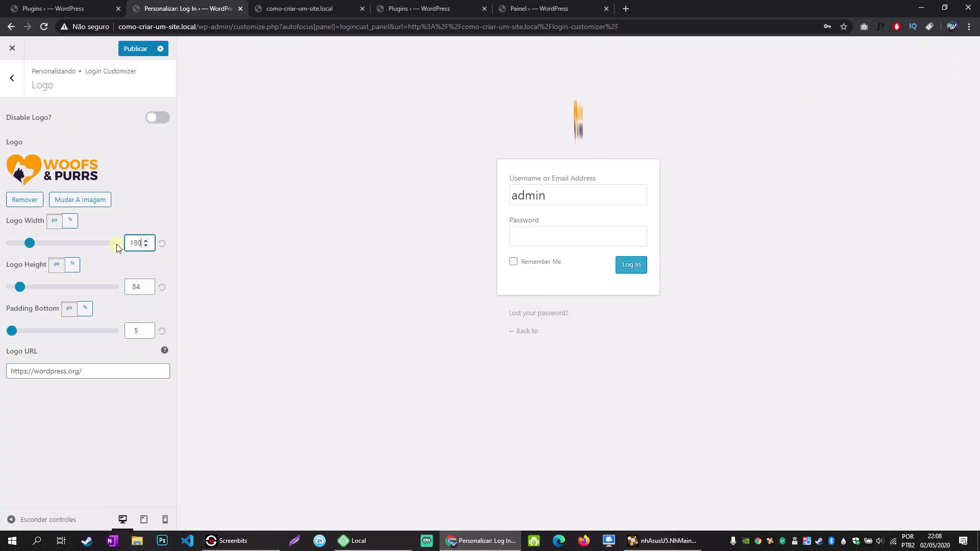
drag(136, 286, 122, 286)
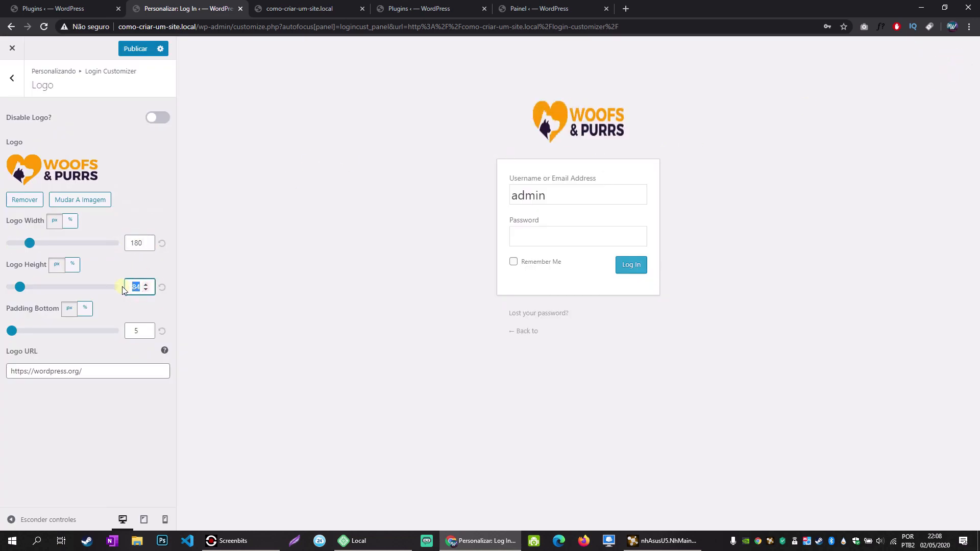
text(62)
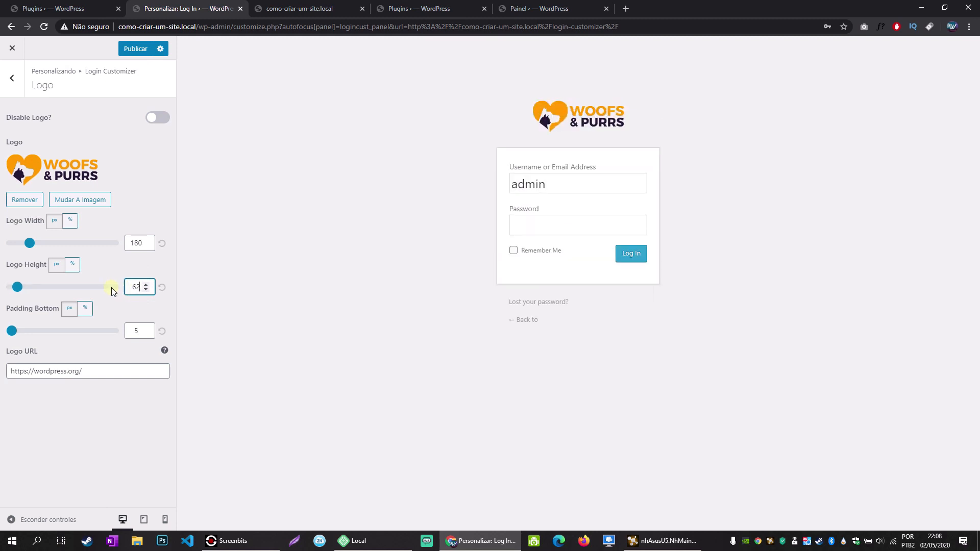
double_click(55, 372)
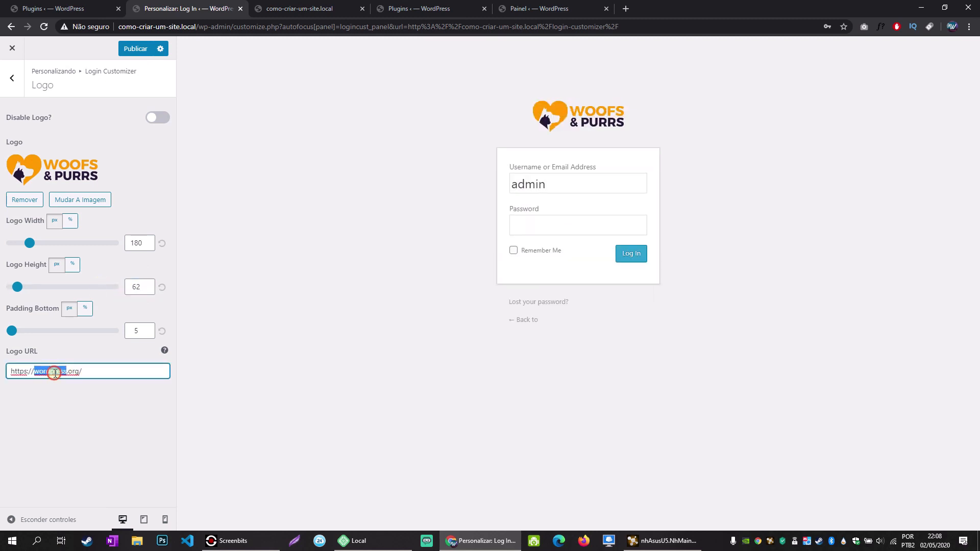
drag(84, 372, 36, 372)
text(www.woofsepurrs.com.br)
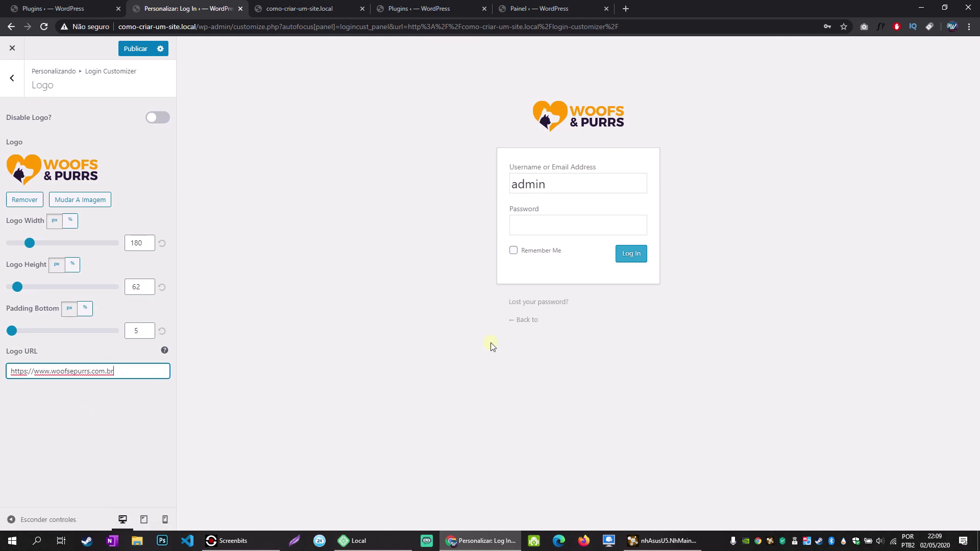
Try disabling the login logo and enable it again.
click(162, 121)
click(163, 122)
Open the login form's settings and set its corner radius to 5.
click(16, 86)
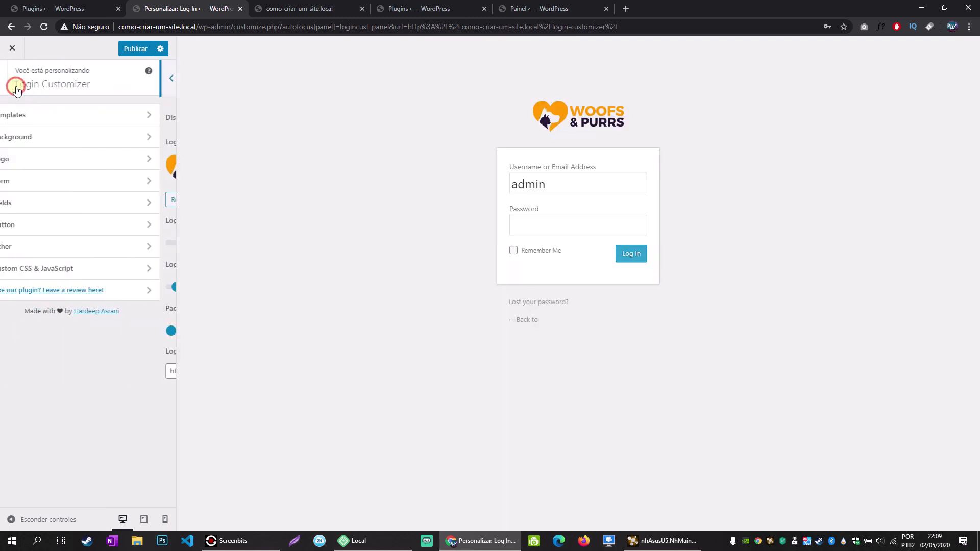
click(21, 191)
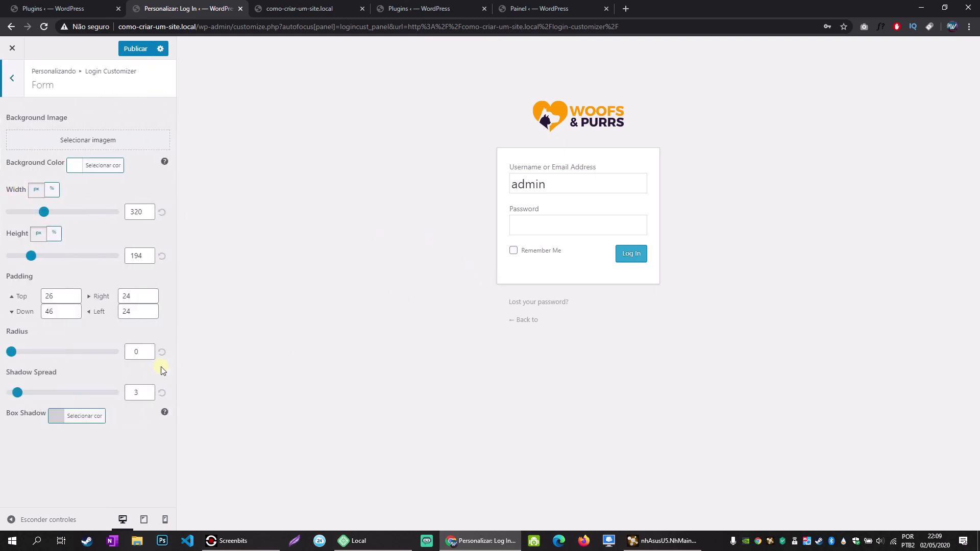
double_click(136, 351)
text(5)
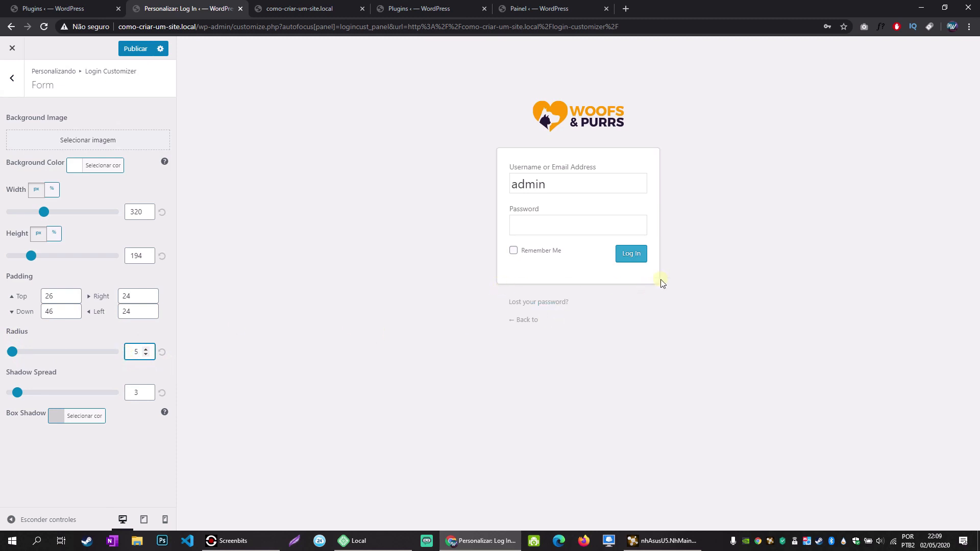
Try a login form width of 420 px and return it to 320 px.
drag(135, 213, 129, 213)
text(4)
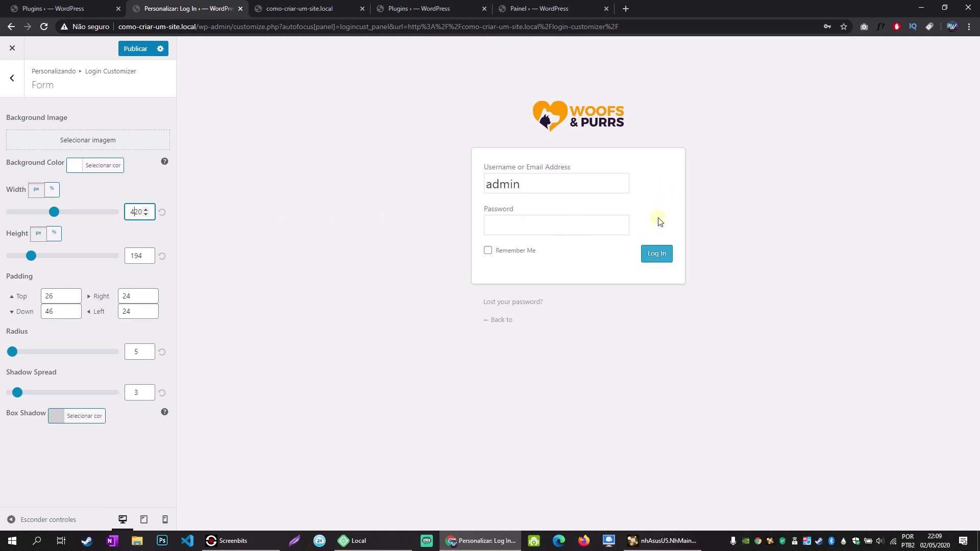
key(BackSpace)
text(3)
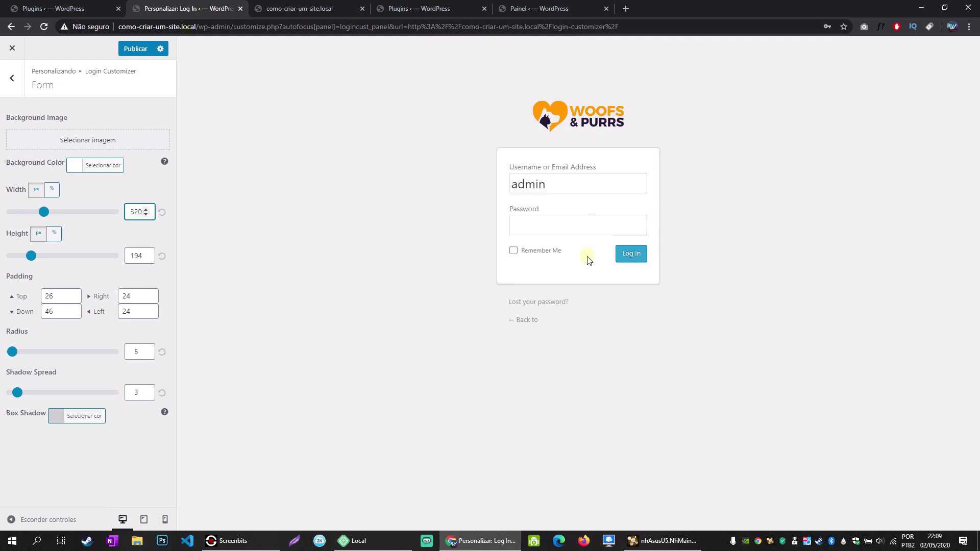
Set the login form's bottom padding to 26.
click(49, 312)
drag(50, 312, 45, 311)
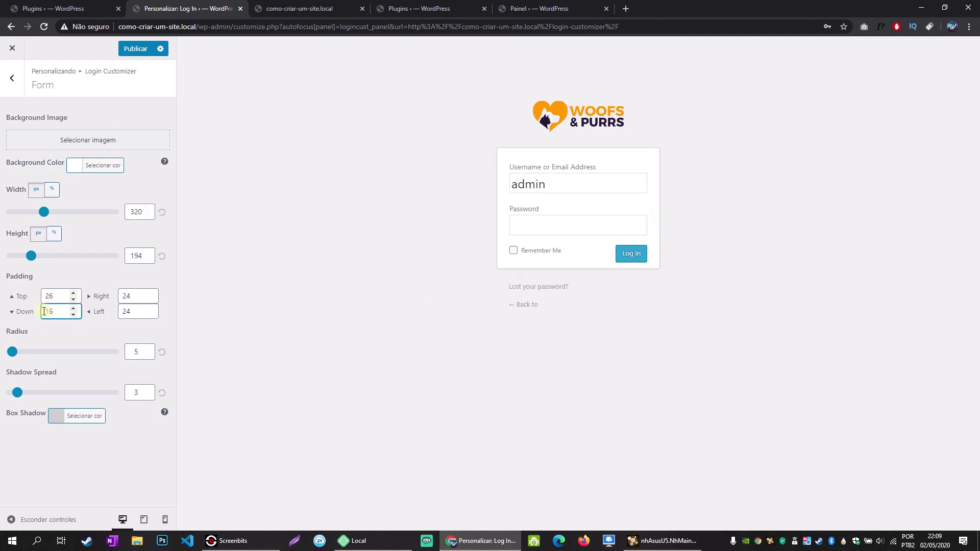
text(1)
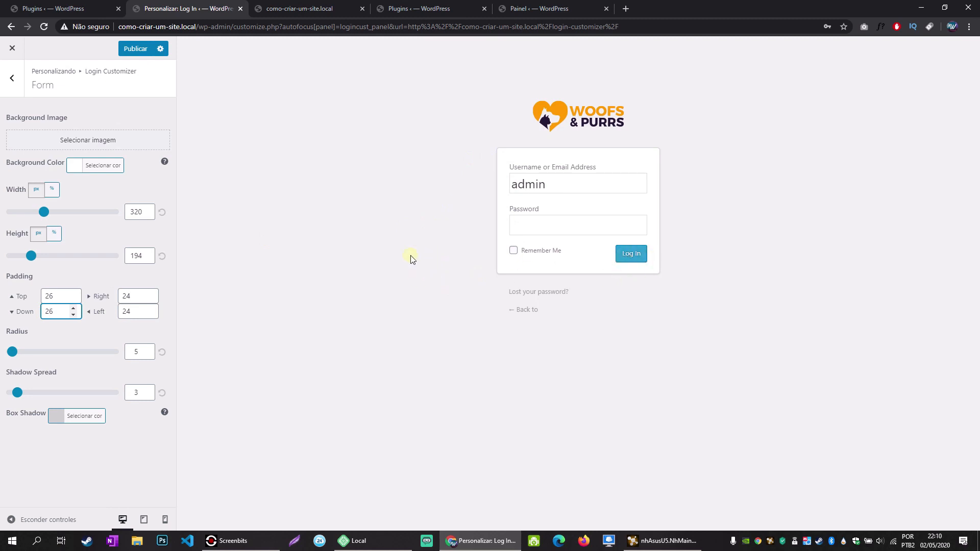
click(327, 256)
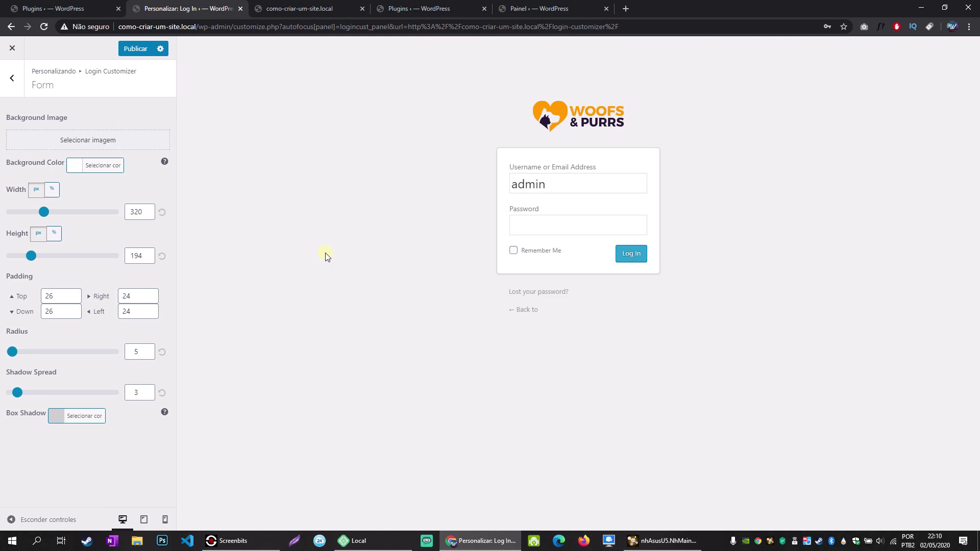
Sample the logo's orange with the browser developer tools' color picker, copy its hex code and close the tools.
key(F12)
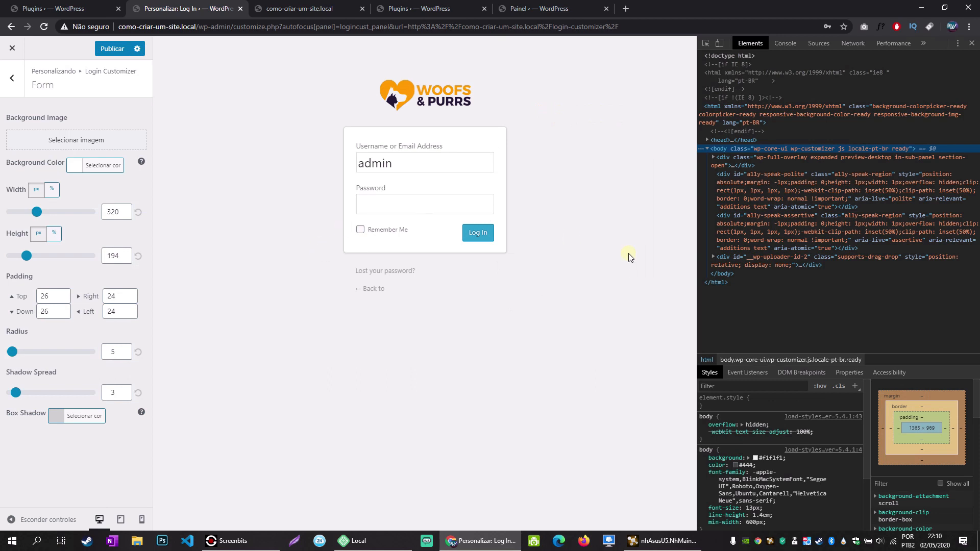
click(734, 464)
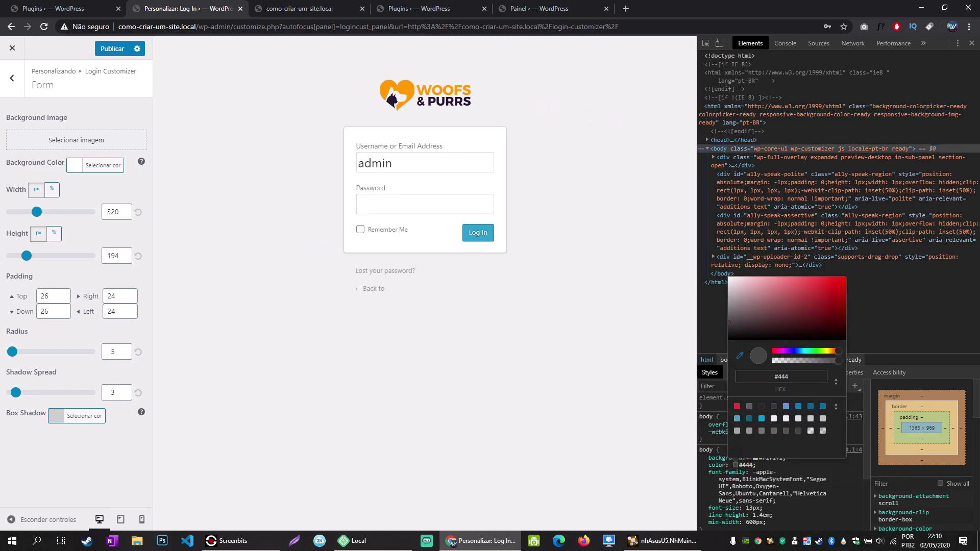
click(392, 88)
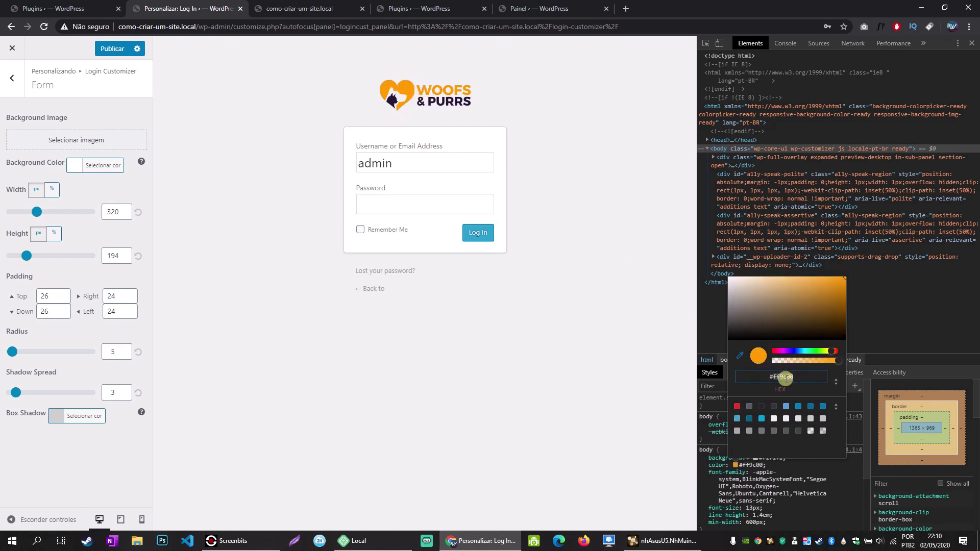
right_click(785, 378)
click(814, 416)
click(971, 43)
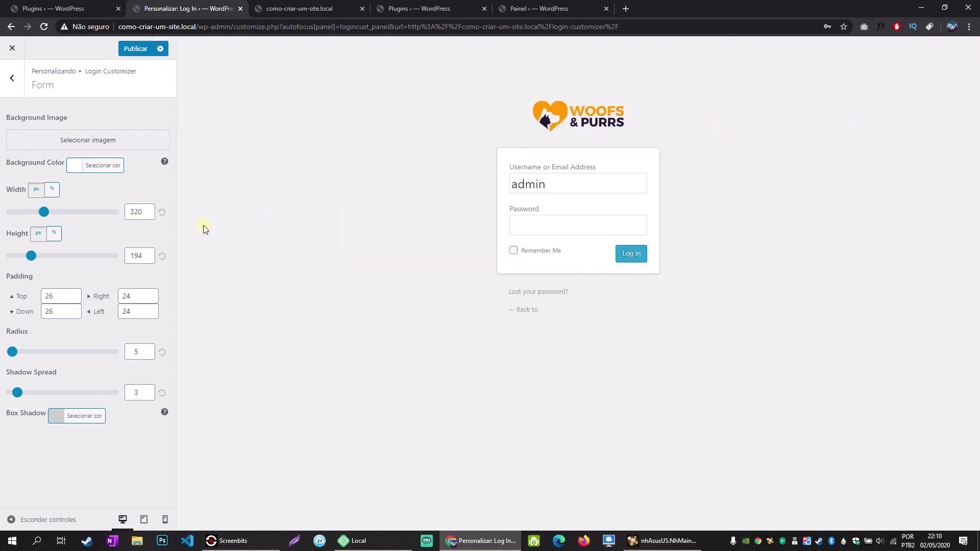
Set the login button's background color to the logo's orange, #ff9c00.
click(10, 77)
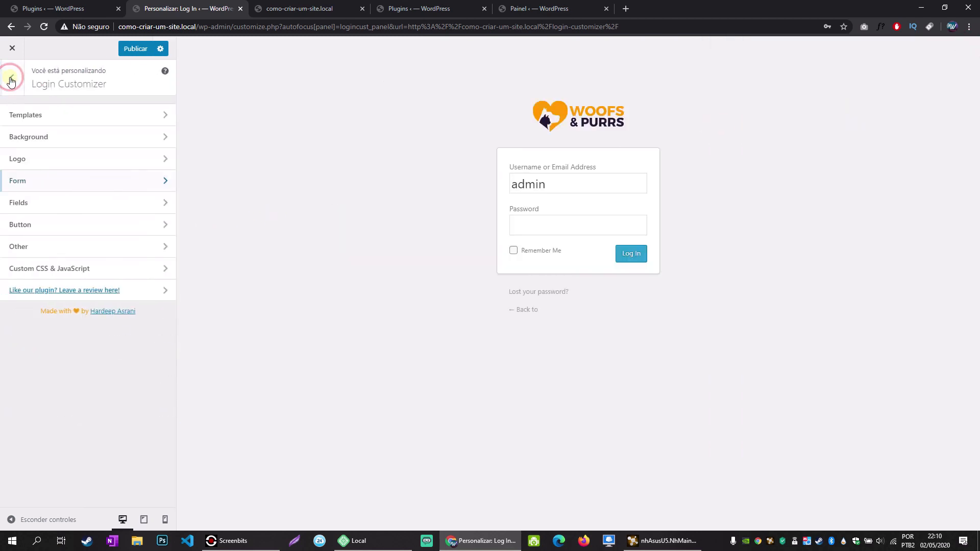
click(31, 223)
click(14, 136)
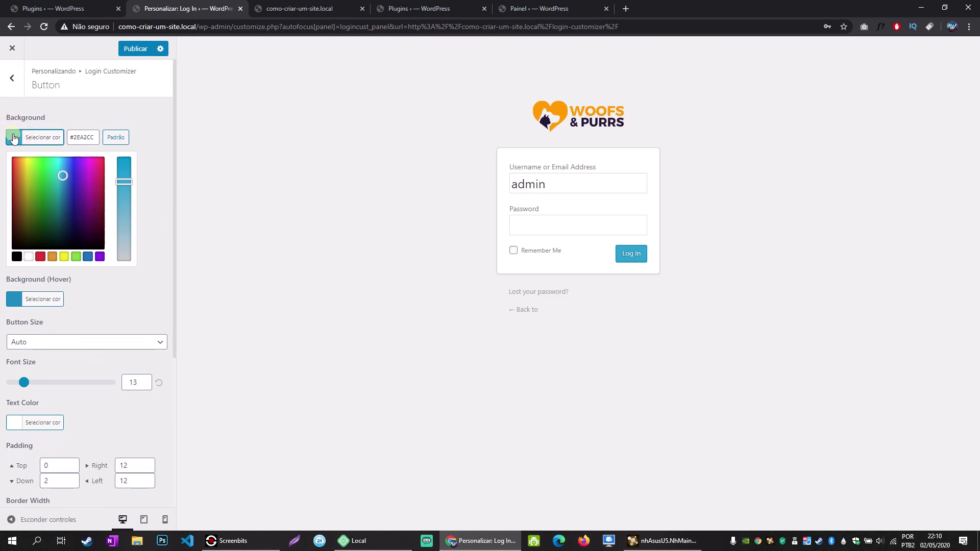
double_click(80, 135)
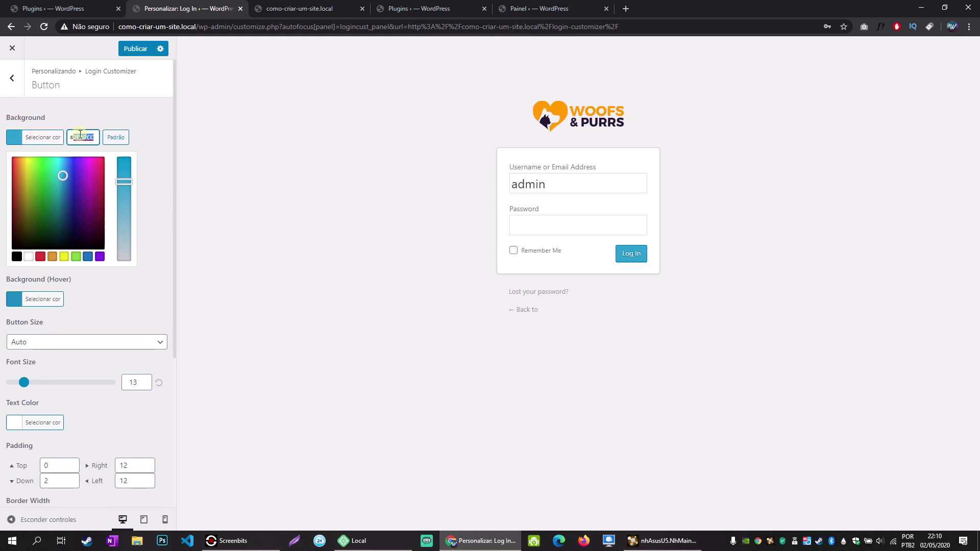
text(f5ac00)
click(158, 146)
Set the login button's hover background color to black.
click(14, 181)
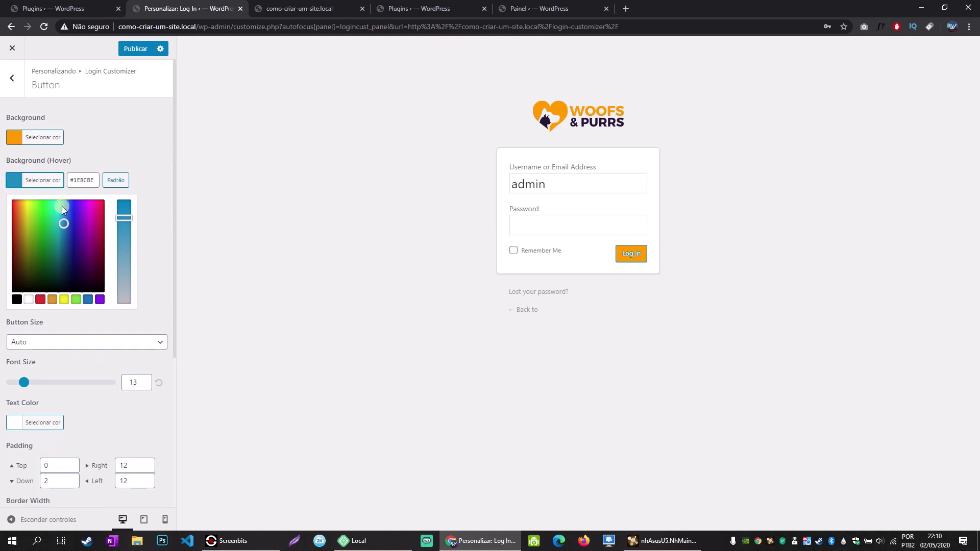
click(14, 299)
click(144, 186)
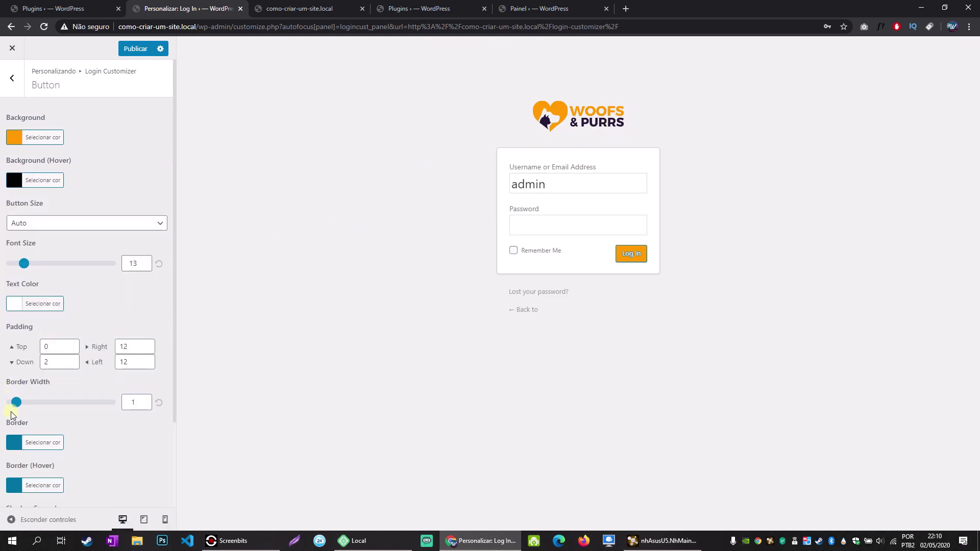
Set the login button's border color to the logo's orange, #ff9c00.
click(43, 443)
double_click(81, 442)
text(ff9c00)
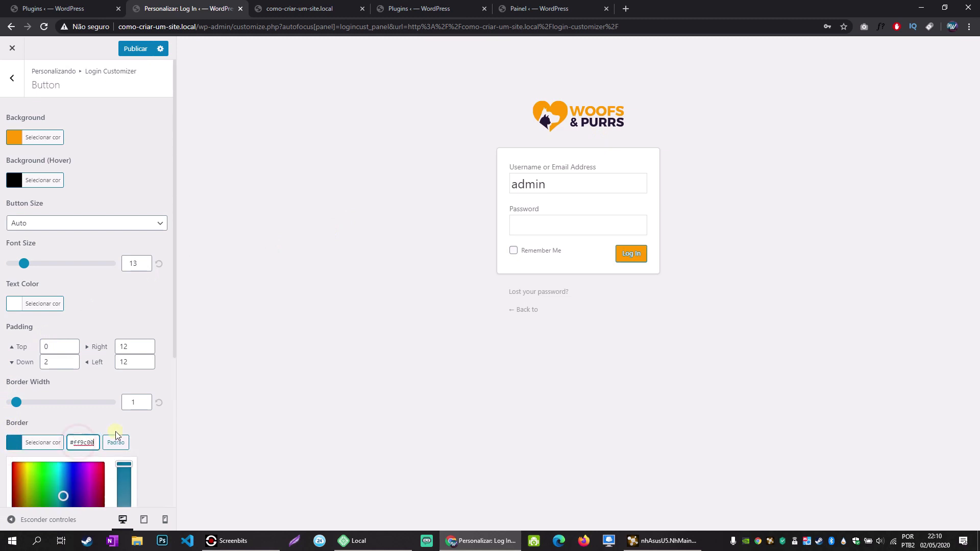
scroll(116, 431, down, 2)
scroll(115, 431, down, 2)
click(144, 415)
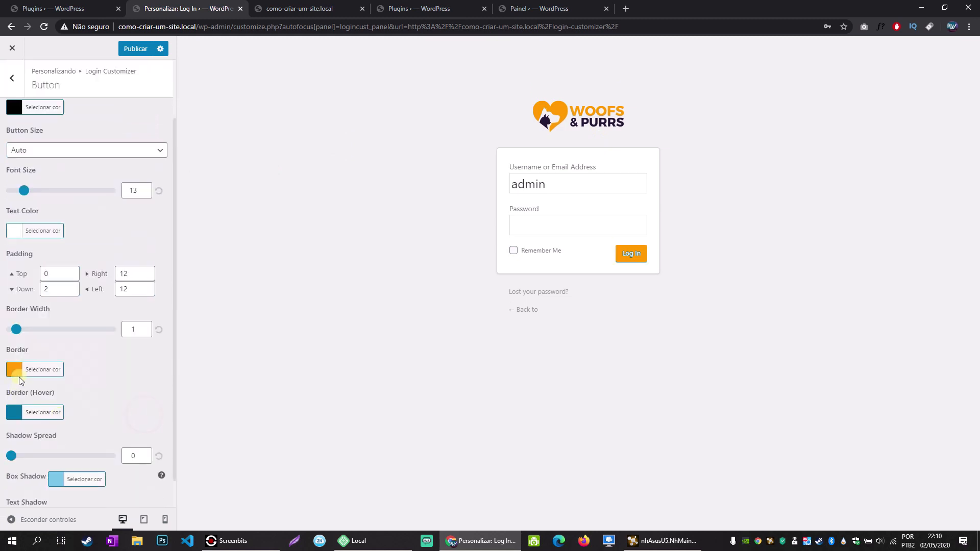
Set the login button's hover border color to black.
click(14, 413)
scroll(59, 430, down, 2)
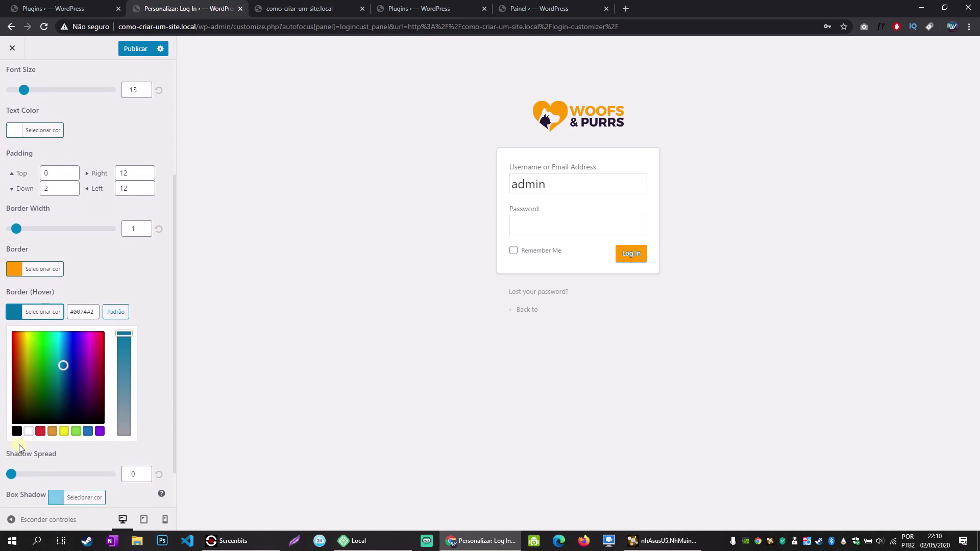
click(17, 431)
click(158, 380)
Set the login button's text shadow to white and its box shadow to the orange #ff9c00.
scroll(157, 381, down, 1)
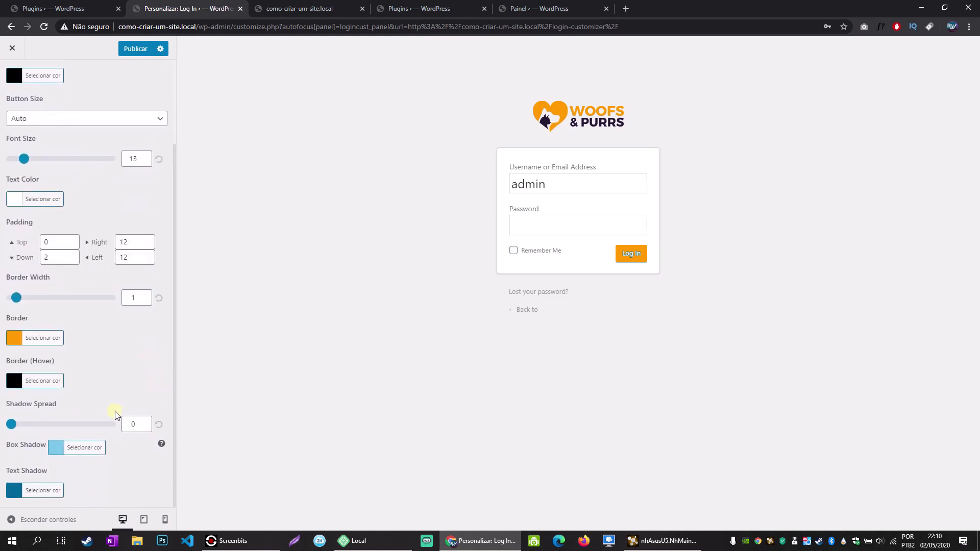
click(17, 493)
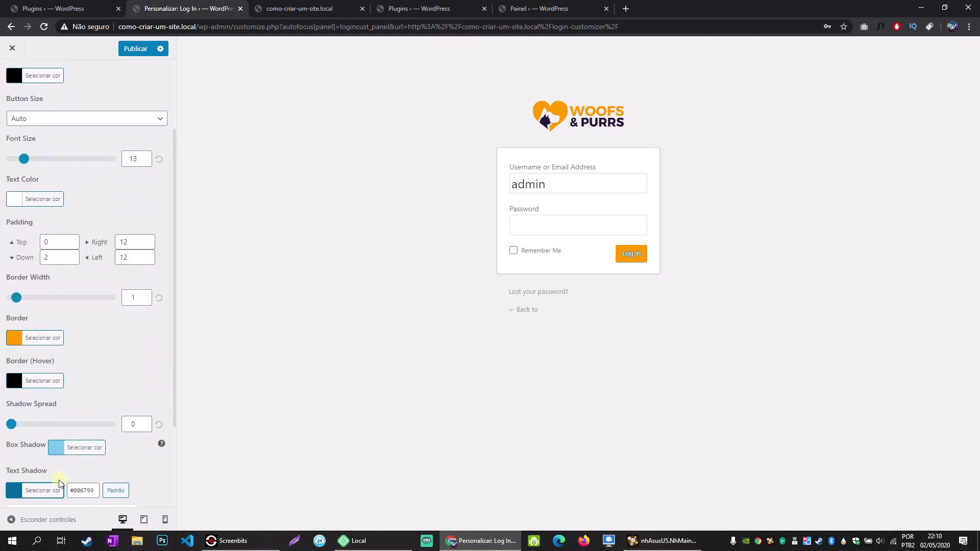
double_click(77, 488)
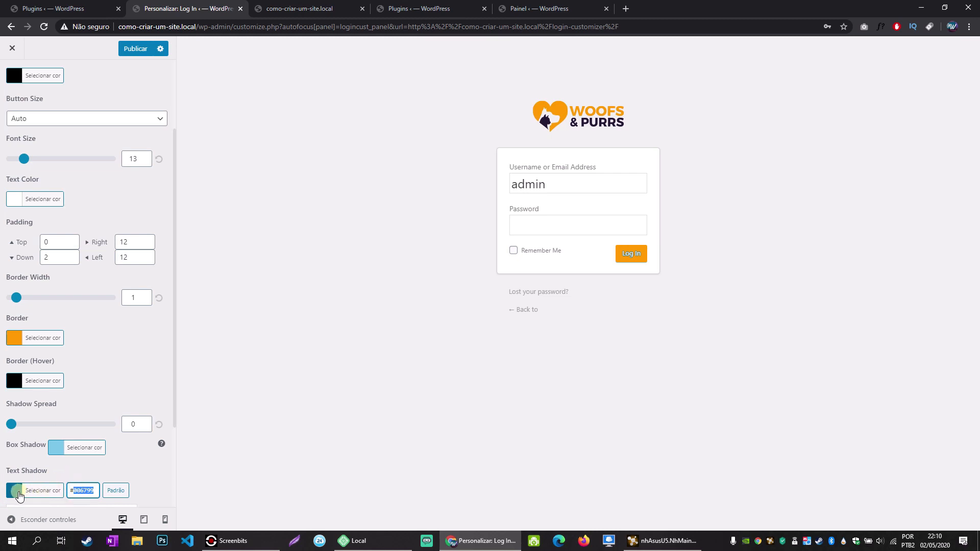
scroll(19, 492, down, 3)
double_click(86, 314)
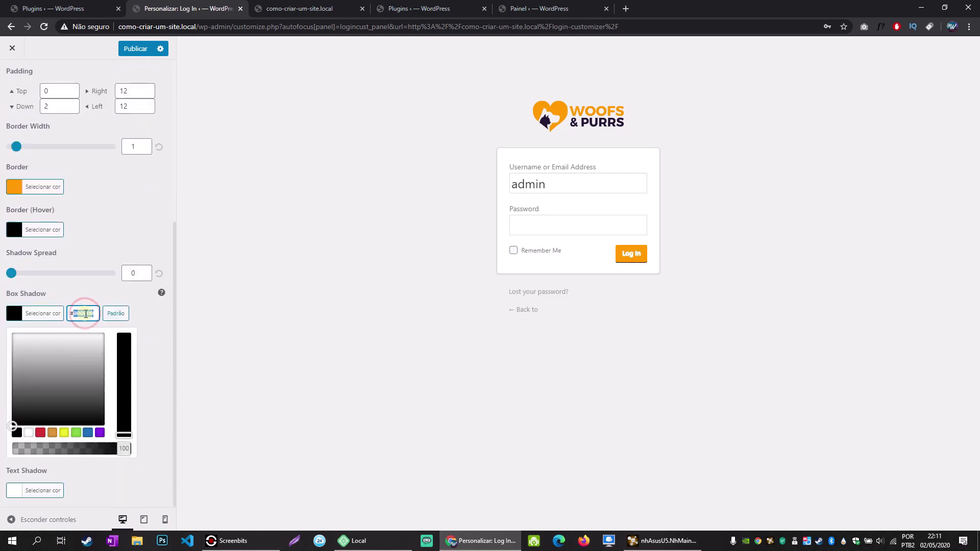
key(ctrl+v)
click(85, 297)
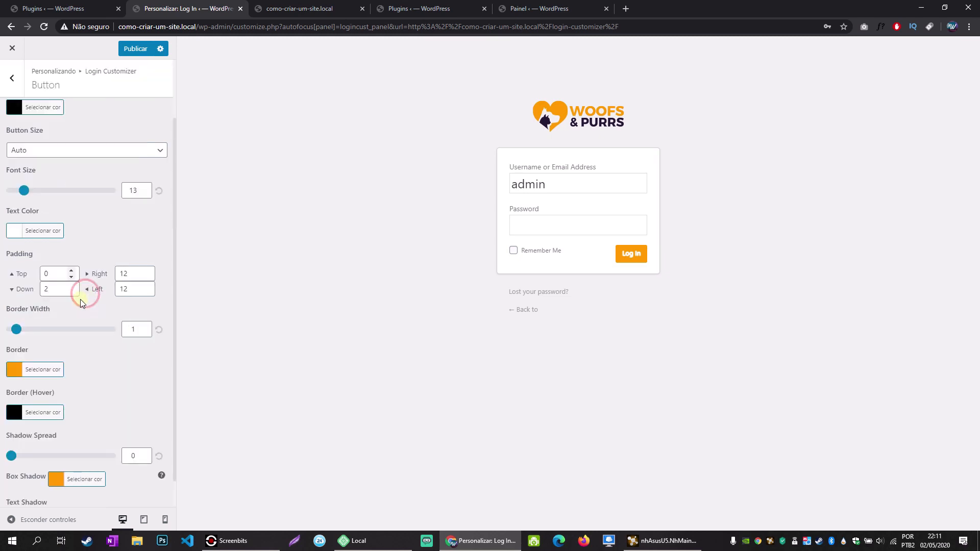
click(15, 413)
click(96, 381)
scroll(94, 428, down, 1)
click(58, 450)
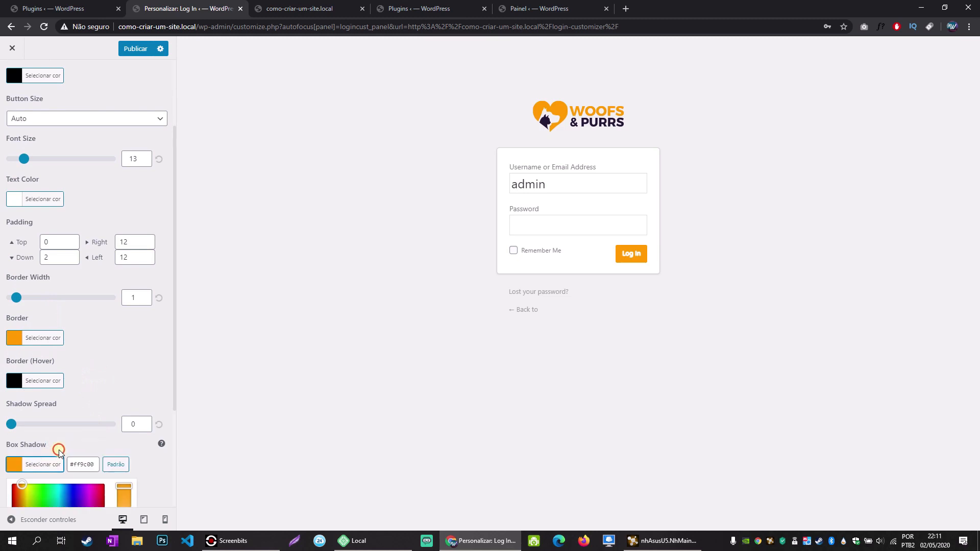
scroll(61, 449, down, 3)
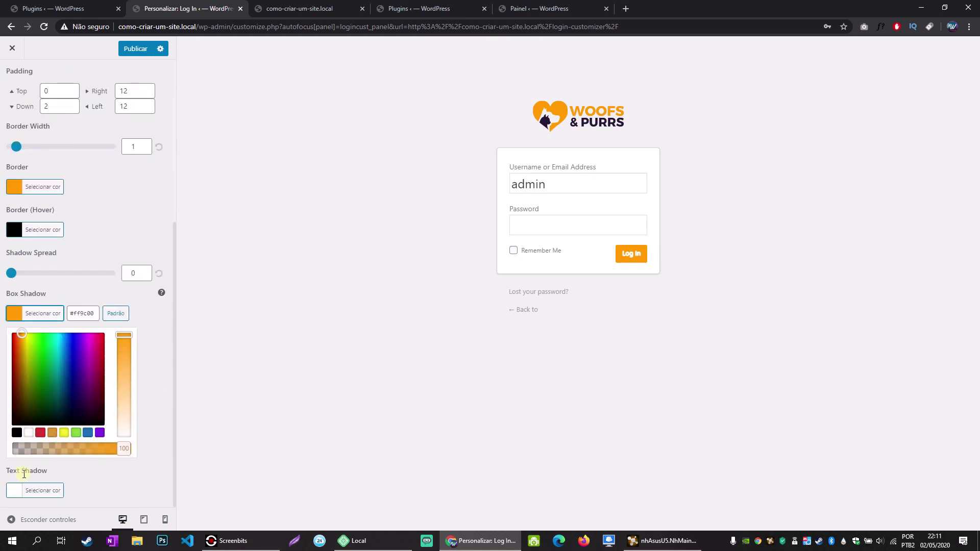
Try the default text shadow color on the login button and settle on black, #000000.
click(14, 490)
scroll(33, 440, down, 1)
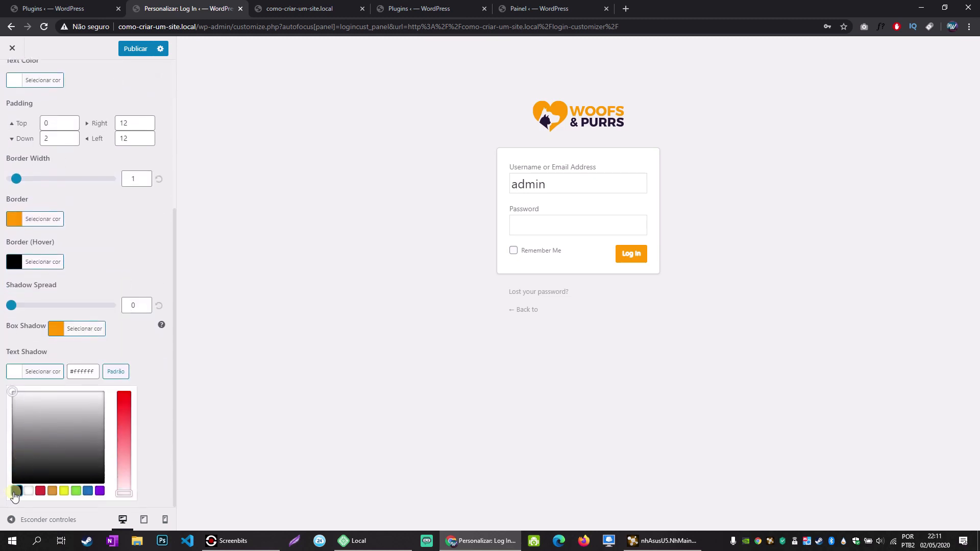
click(16, 491)
click(121, 372)
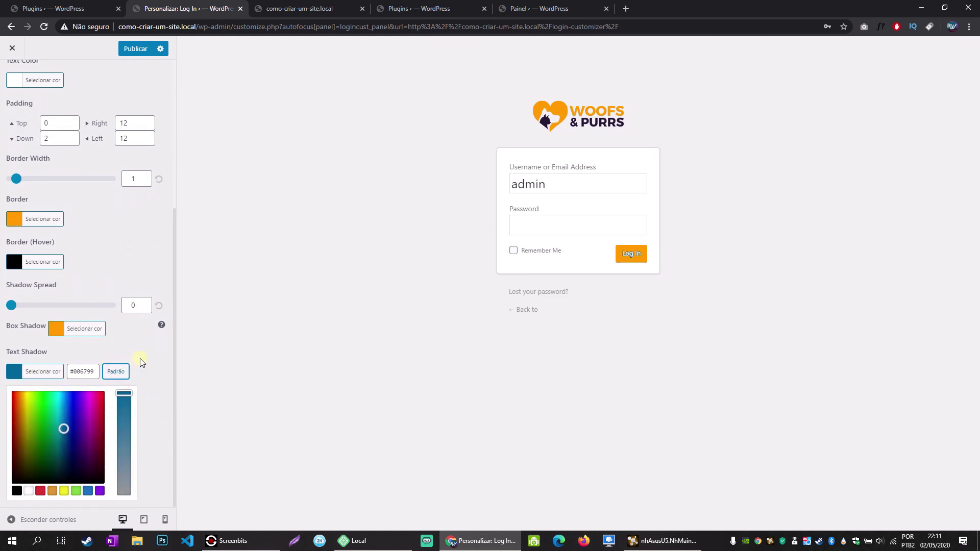
click(16, 490)
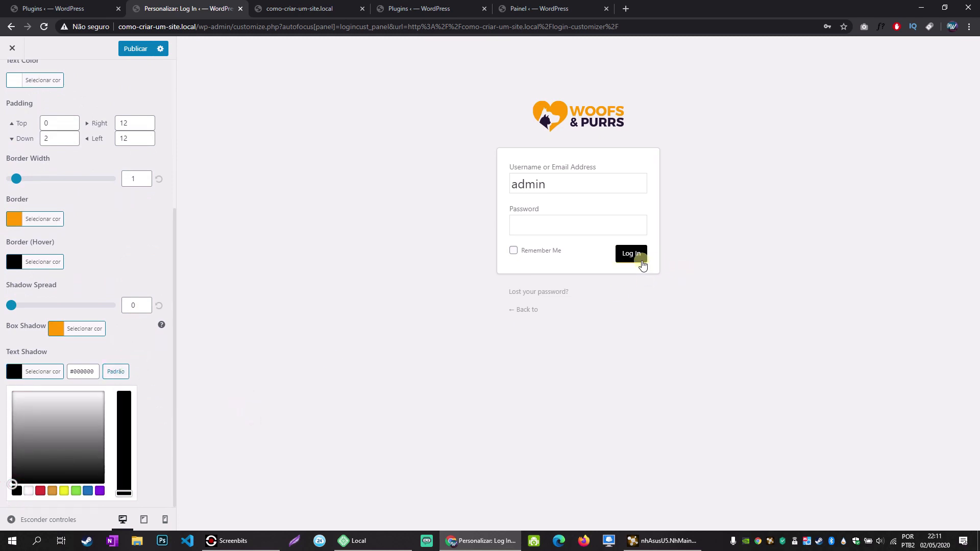
click(162, 358)
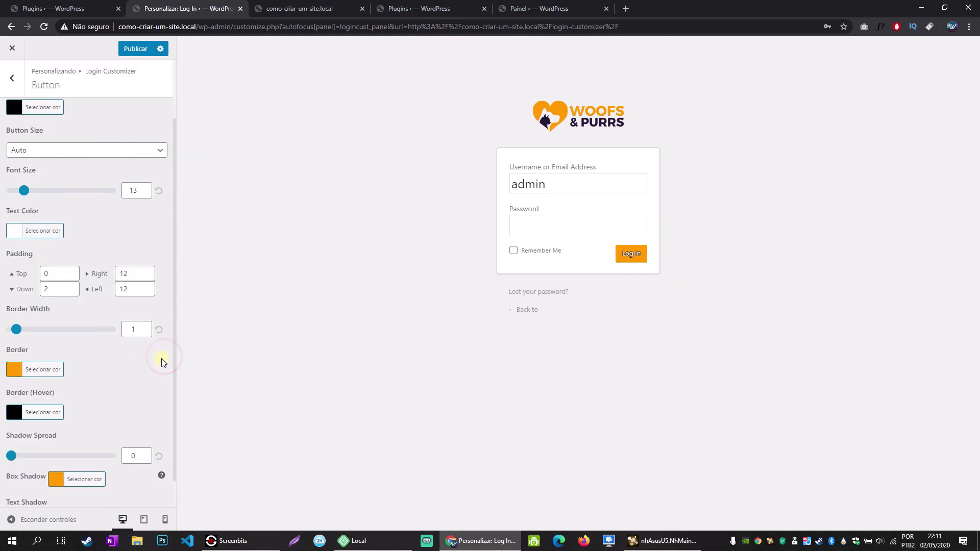
Try purple as the login button's text shadow color and return it to black.
scroll(35, 479, down, 1)
click(57, 450)
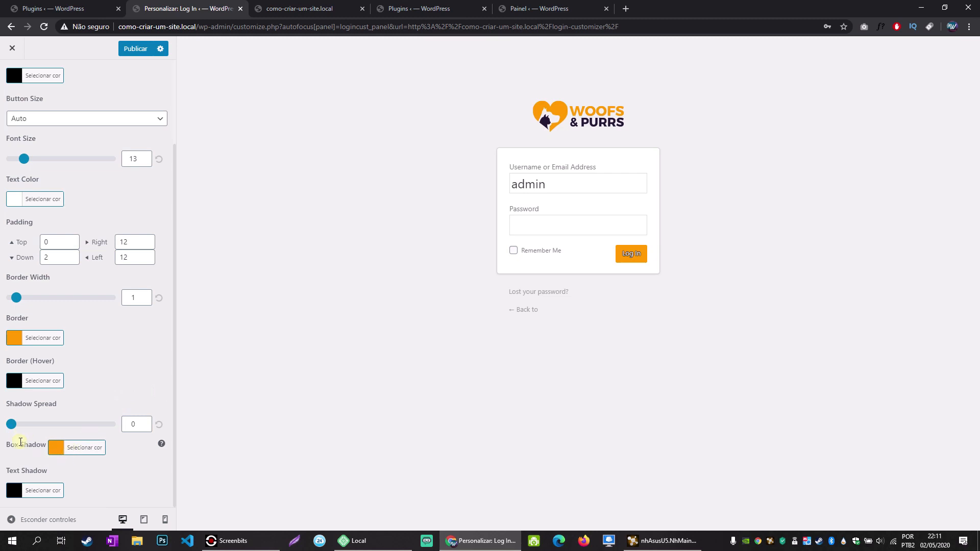
click(19, 491)
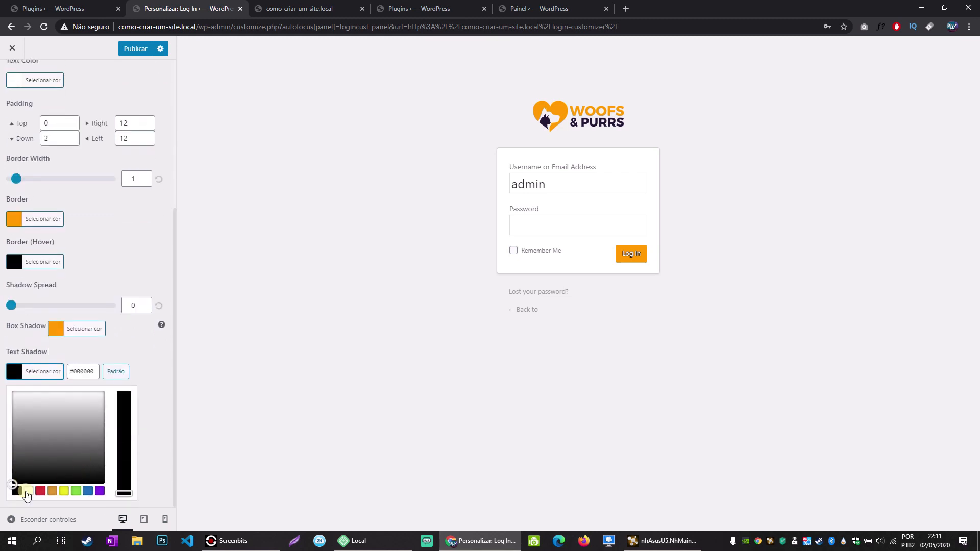
click(99, 490)
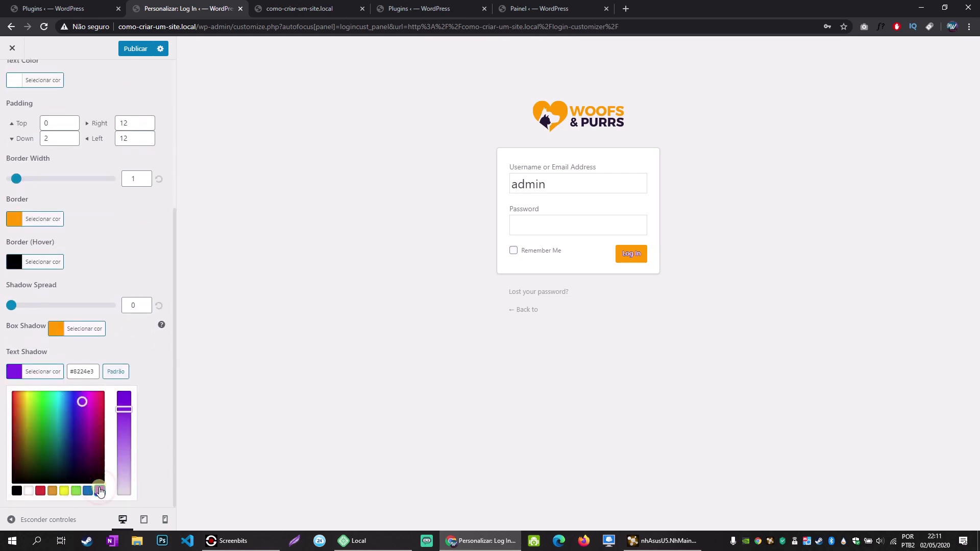
click(359, 373)
click(17, 491)
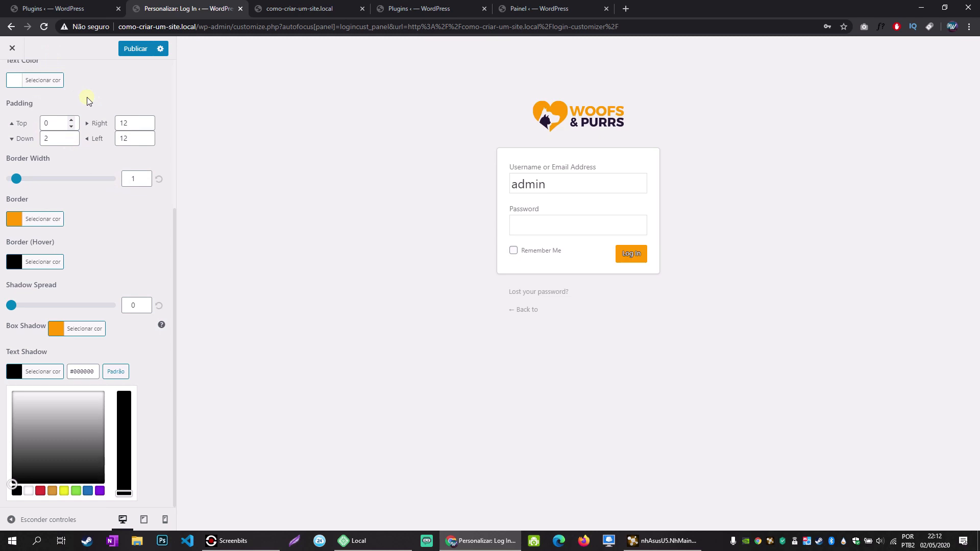
Publish the login page customizations and log out of WordPress from the installed plugins page.
click(132, 53)
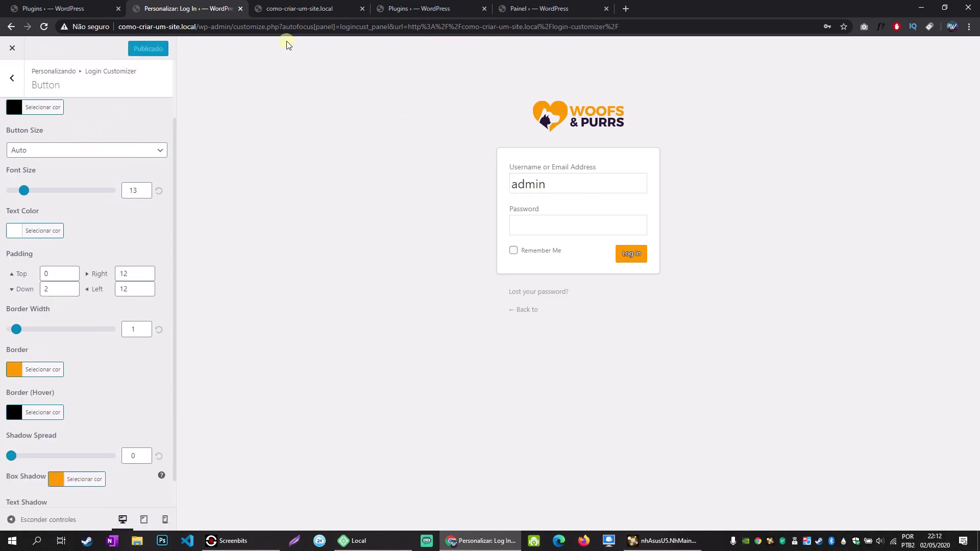
click(72, 7)
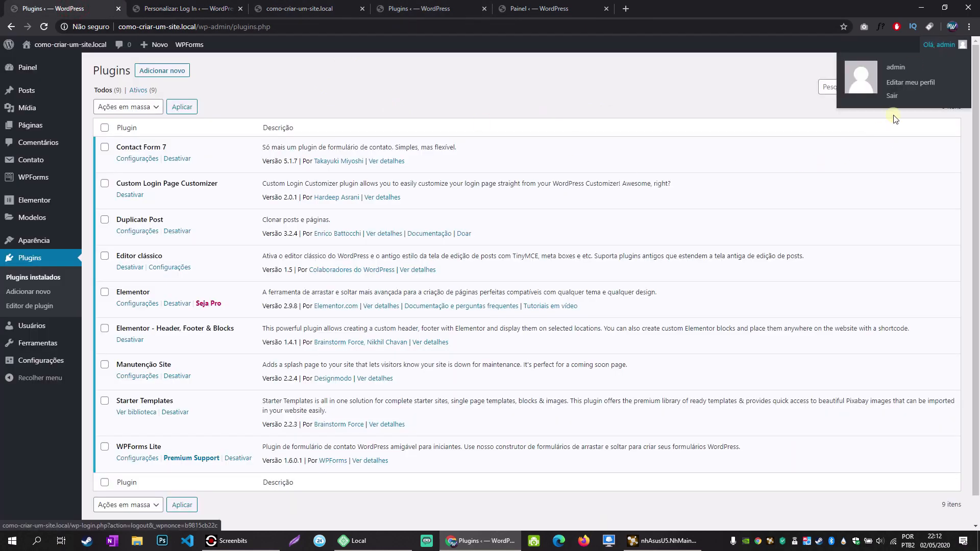
mouse_move(939, 45)
click(898, 96)
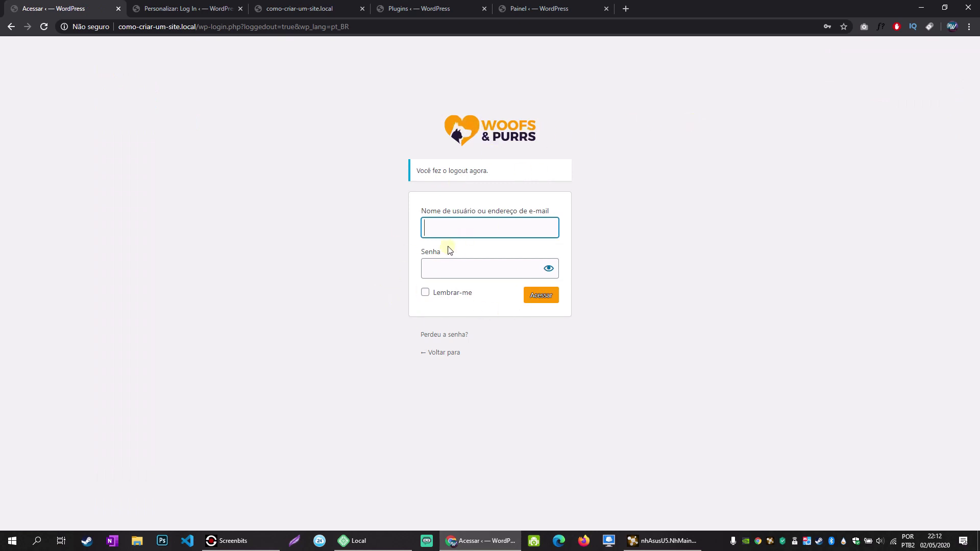
Log back in through the customized login page with the username admin and the account password.
text(admin)
key(Tab)
text(•••••)
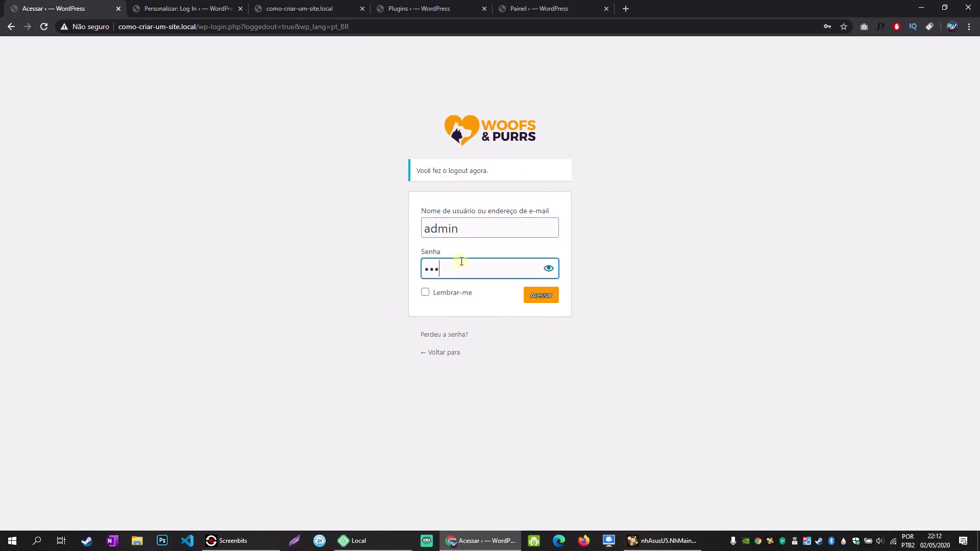
click(544, 302)
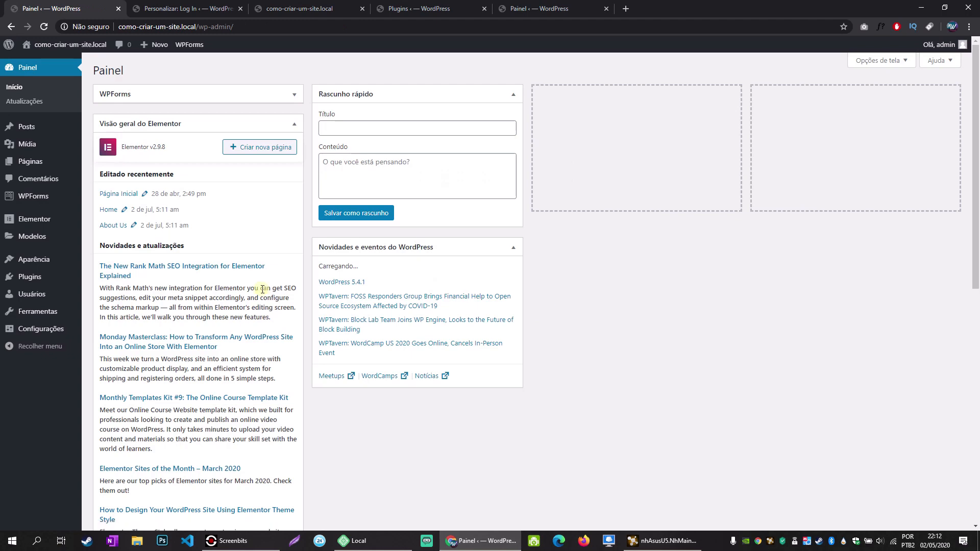
Go to the installed plugins list and open the Duplicate Post plugin's settings.
mouse_move(41, 278)
click(97, 282)
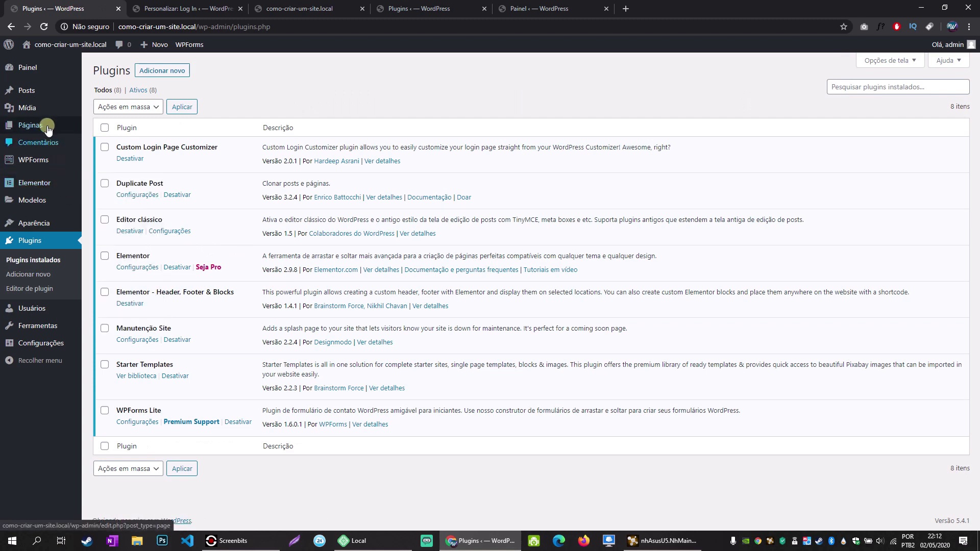
mouse_move(43, 126)
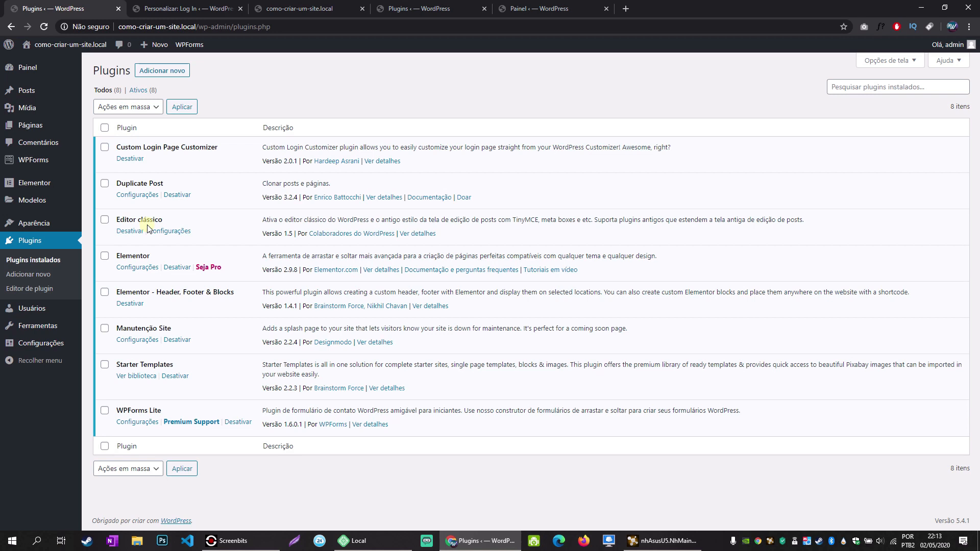
click(125, 195)
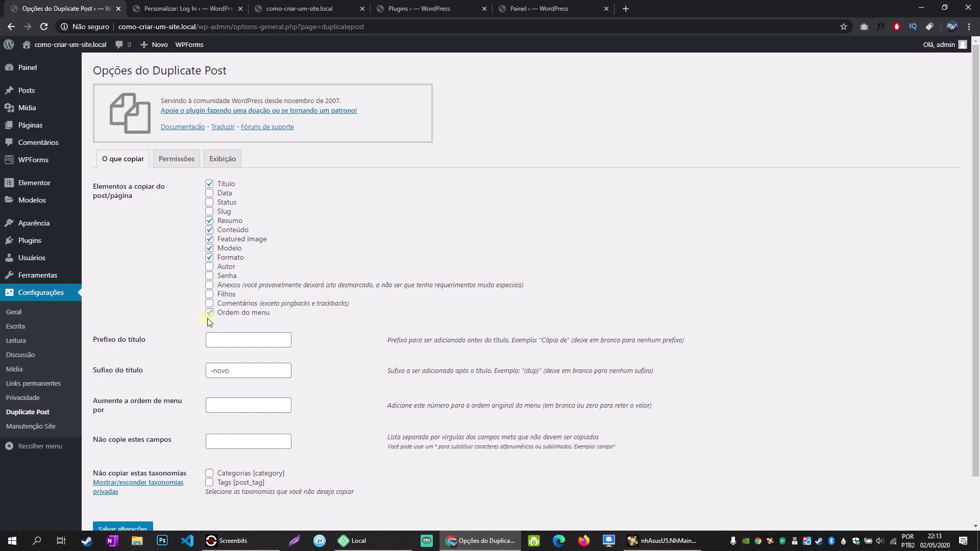
drag(238, 374, 206, 376)
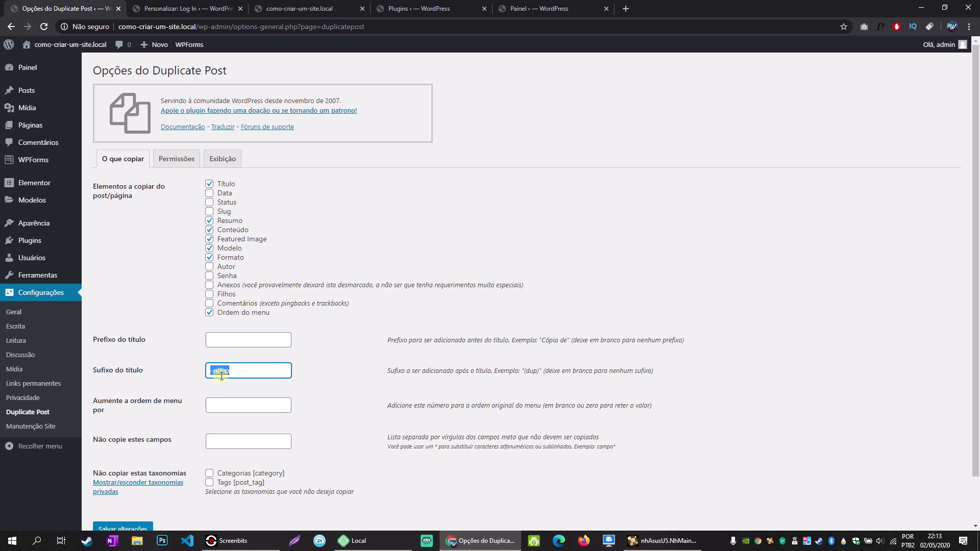
click(218, 338)
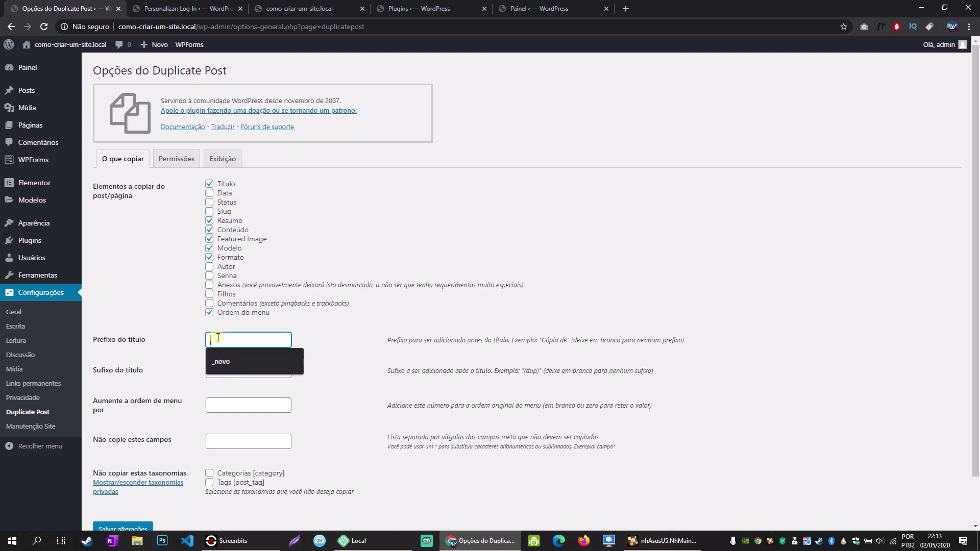
click(197, 345)
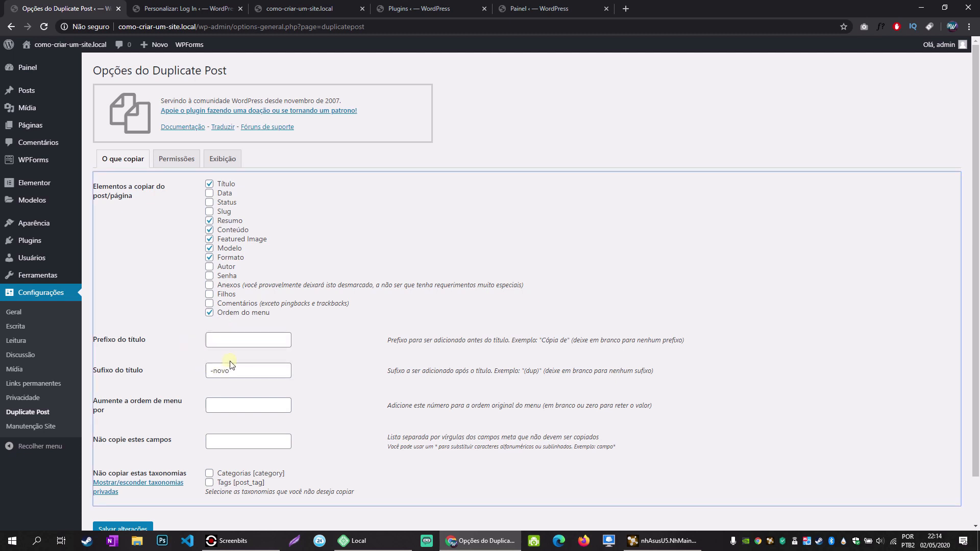
click(183, 346)
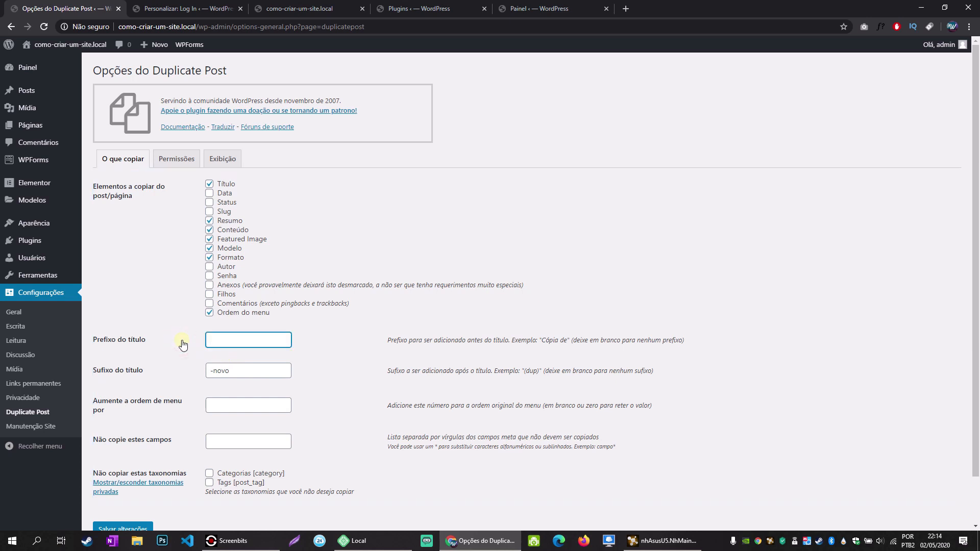
Enable Duplicate Post for the "Modelo de rodapés e cabeçalho" post type in its permissions and save the settings.
click(173, 159)
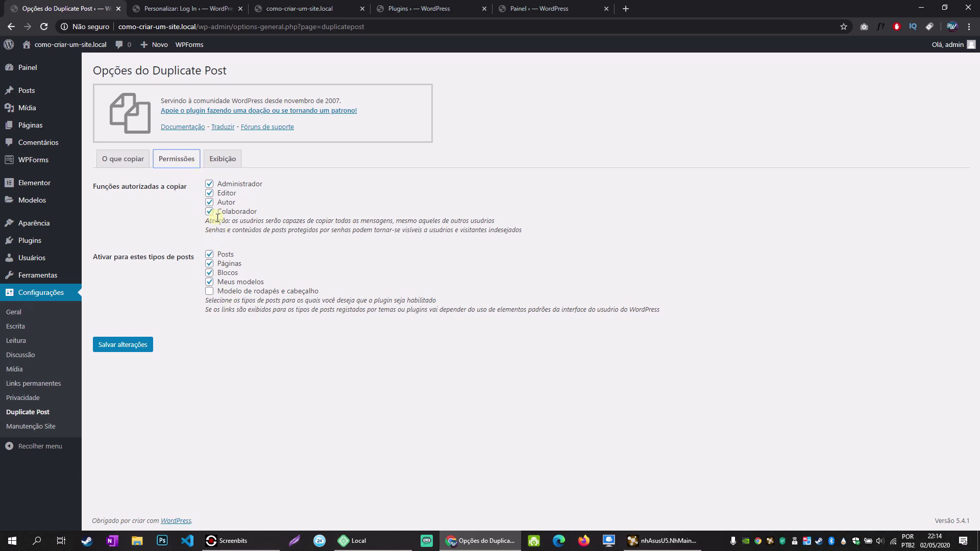
click(208, 292)
click(124, 350)
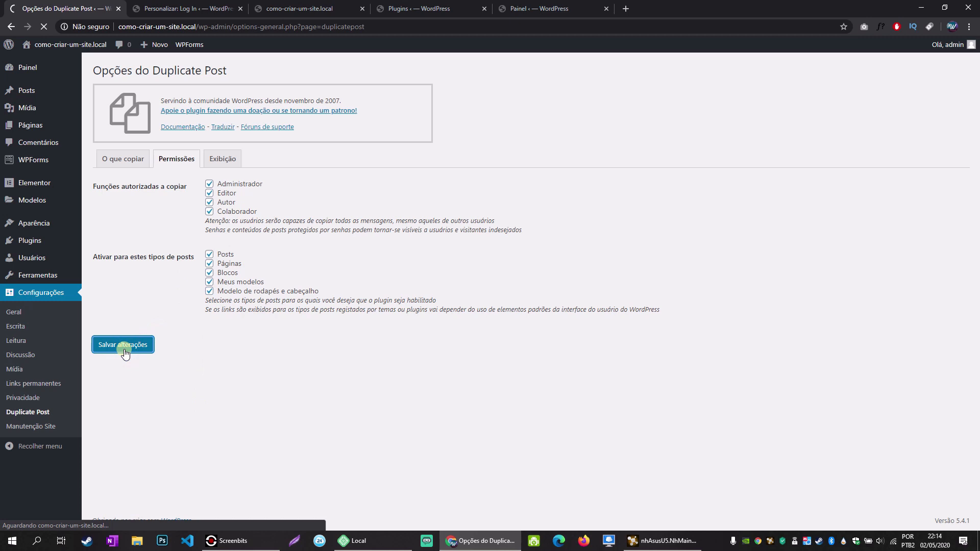
scroll(143, 336, down, 2)
scroll(143, 336, up, 1)
click(209, 210)
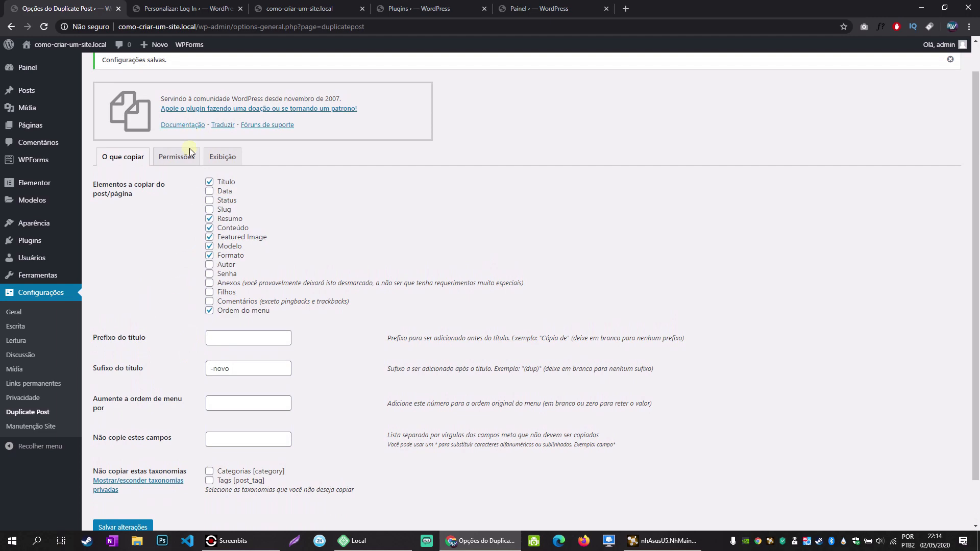
Review the Duplicate Post options for what to copy, permissions and display.
click(176, 157)
click(131, 188)
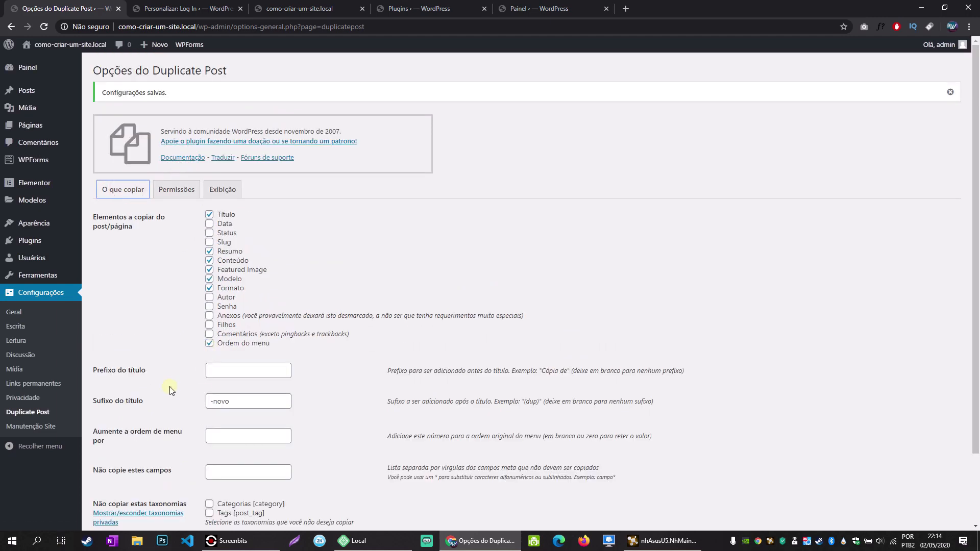
scroll(133, 323, down, 2)
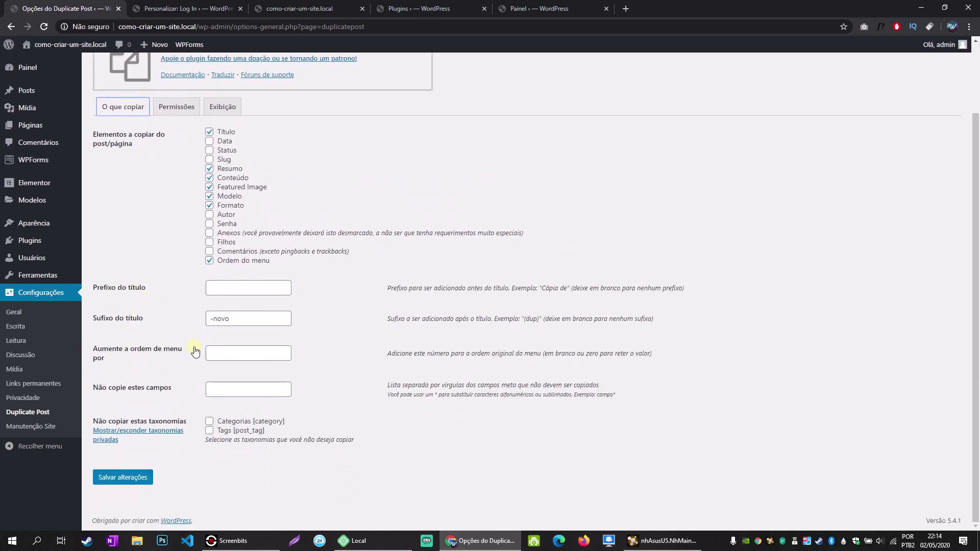
scroll(194, 349, up, 2)
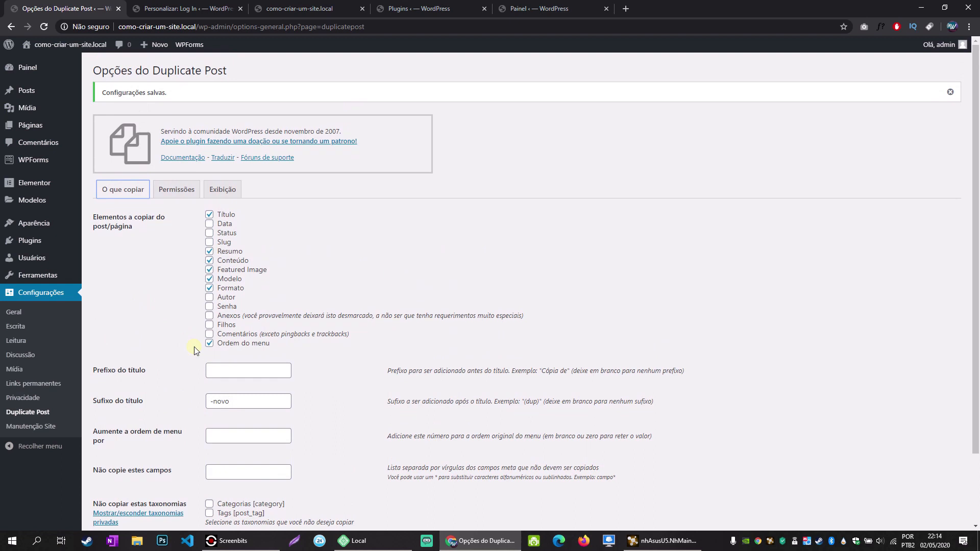
click(176, 190)
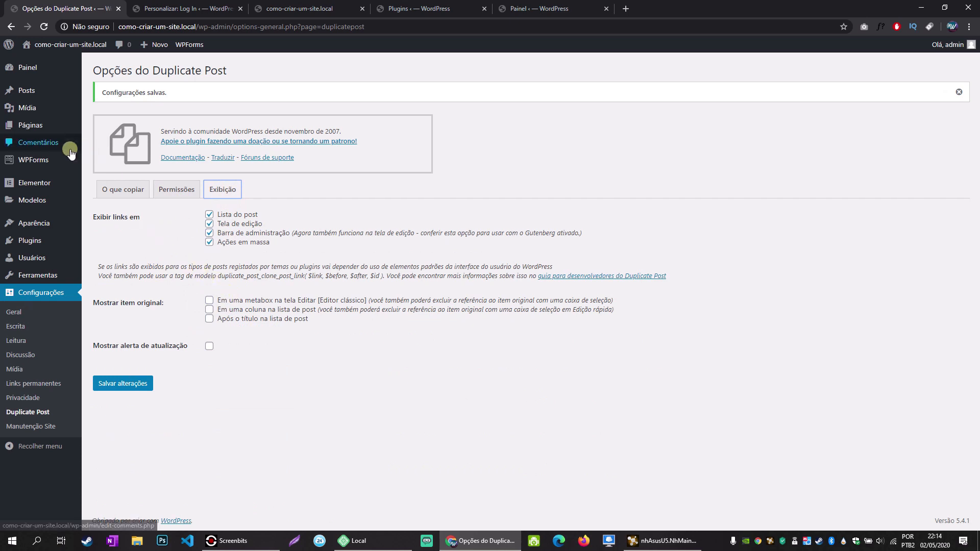
Clone the "Hello world!" post from the posts list and move both the original and the copy to the trash.
mouse_move(30, 90)
click(96, 93)
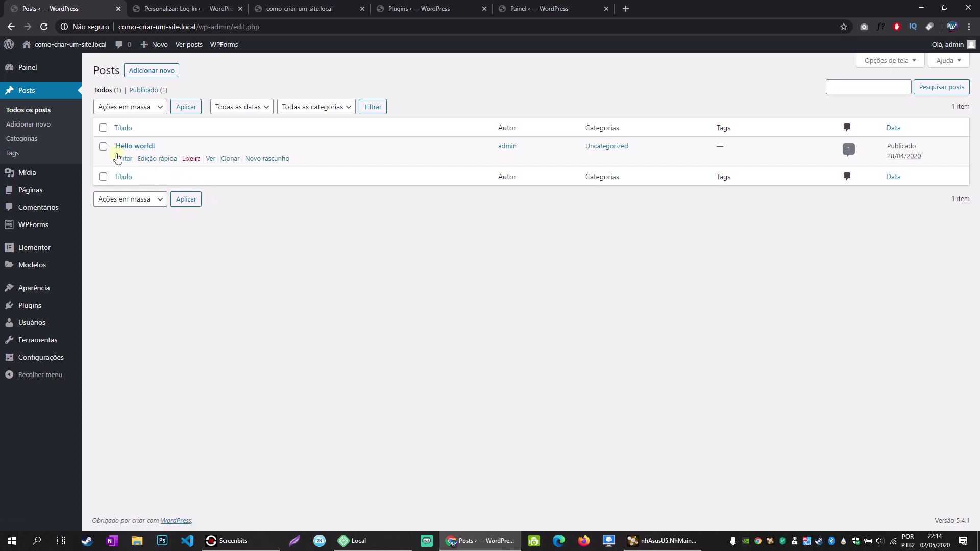
mouse_move(138, 159)
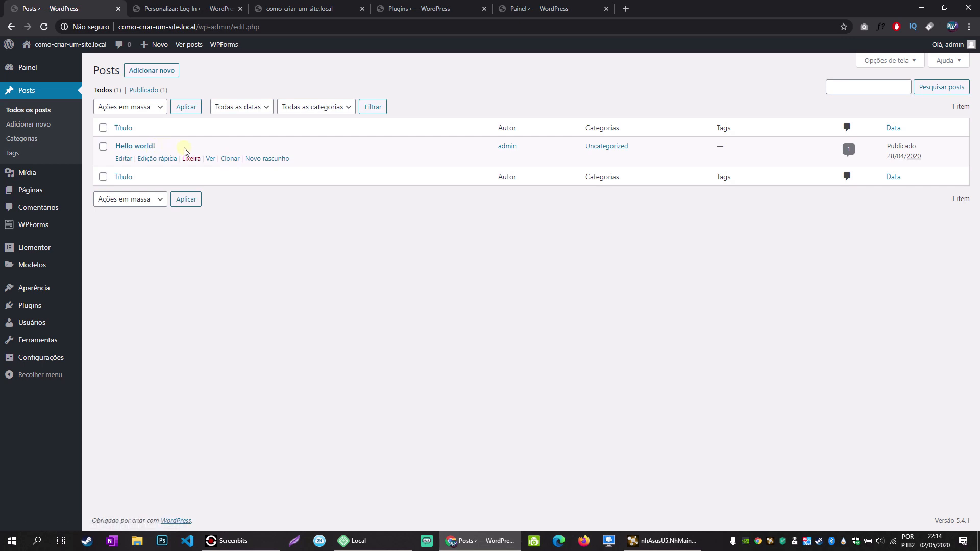
click(231, 159)
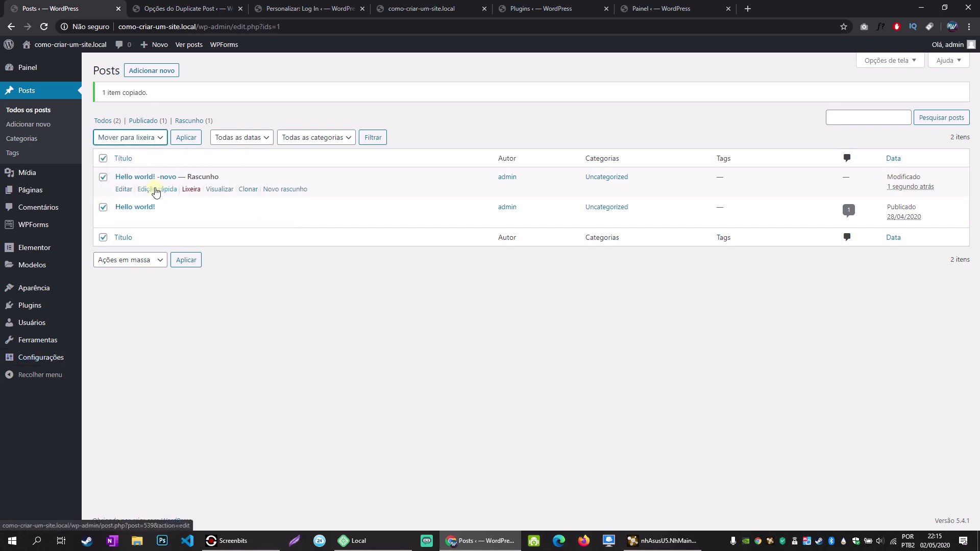
click(186, 137)
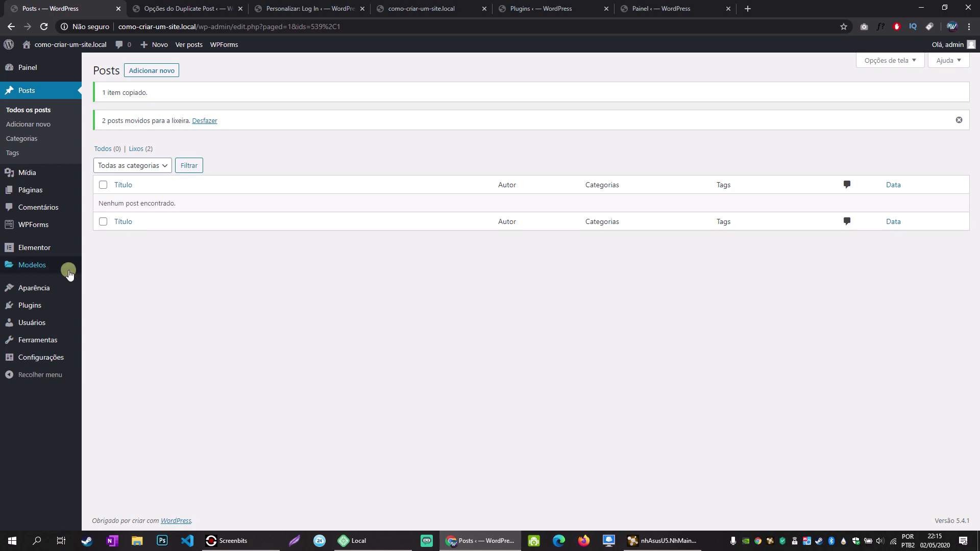
From the installed plugins page, search the add-plugins directory for "elementor".
click(104, 305)
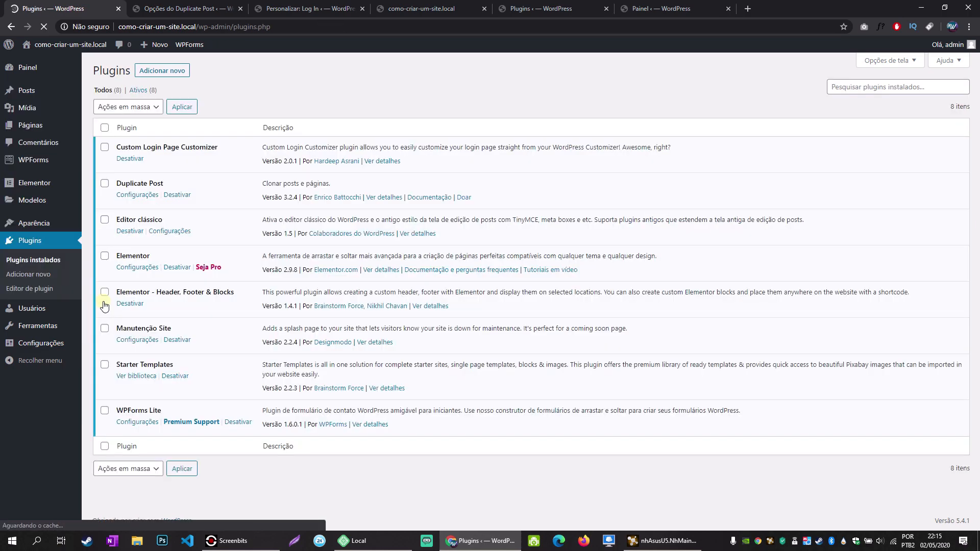
double_click(128, 256)
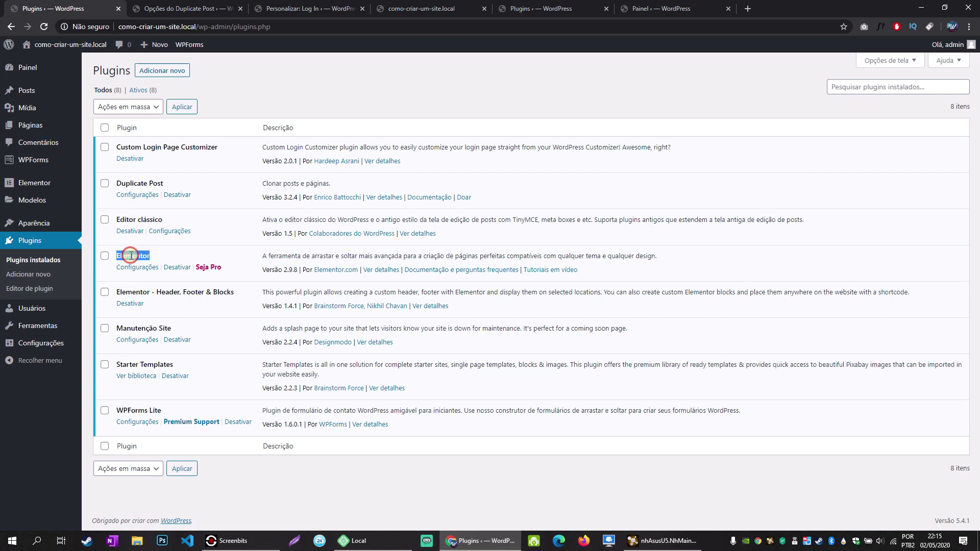
click(157, 76)
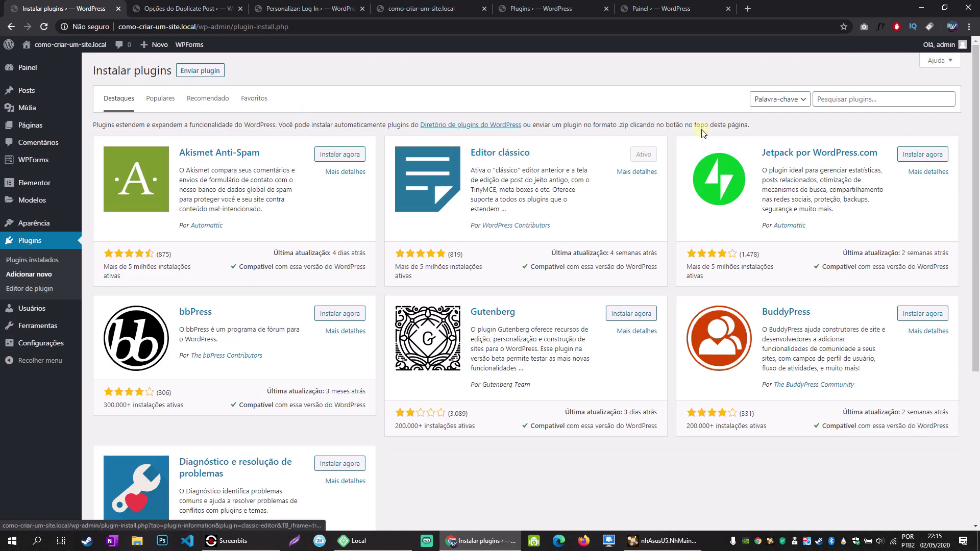
click(857, 99)
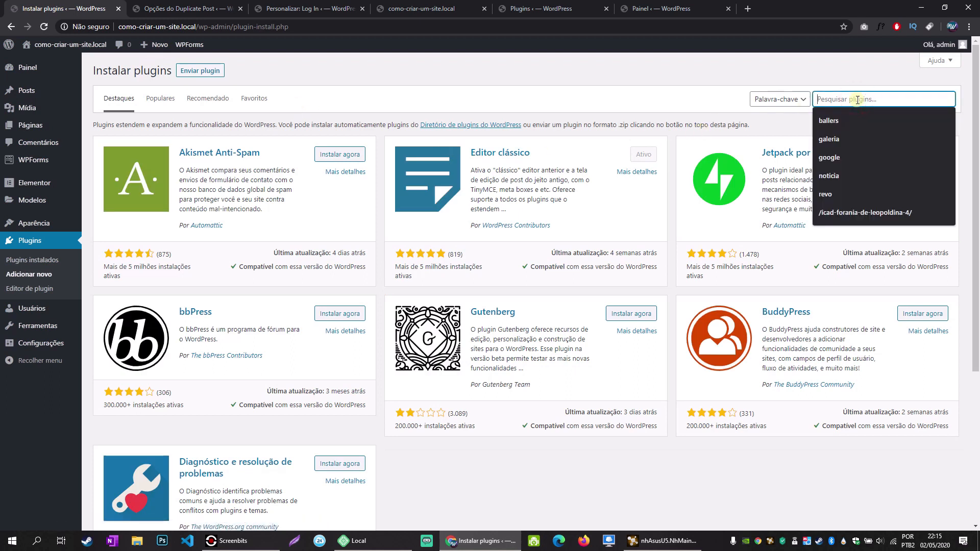
text(elementor)
key(Return)
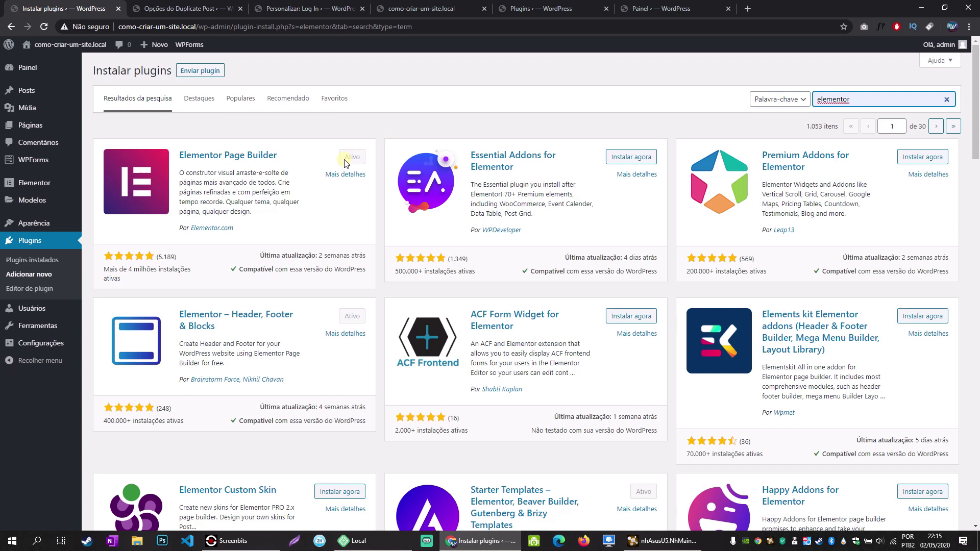
Return to the installed plugins list and open the settings of the Manutenção Site plugin.
click(31, 261)
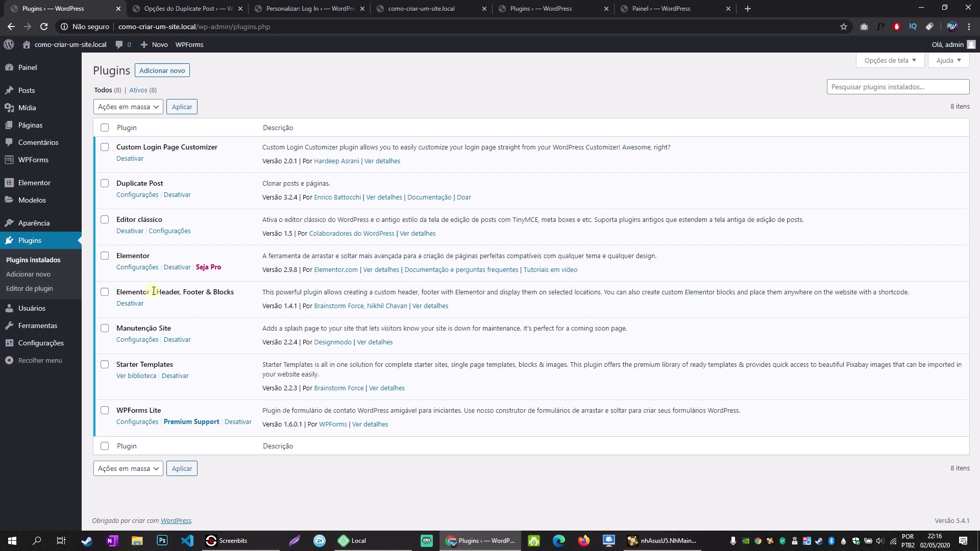
drag(115, 364, 183, 371)
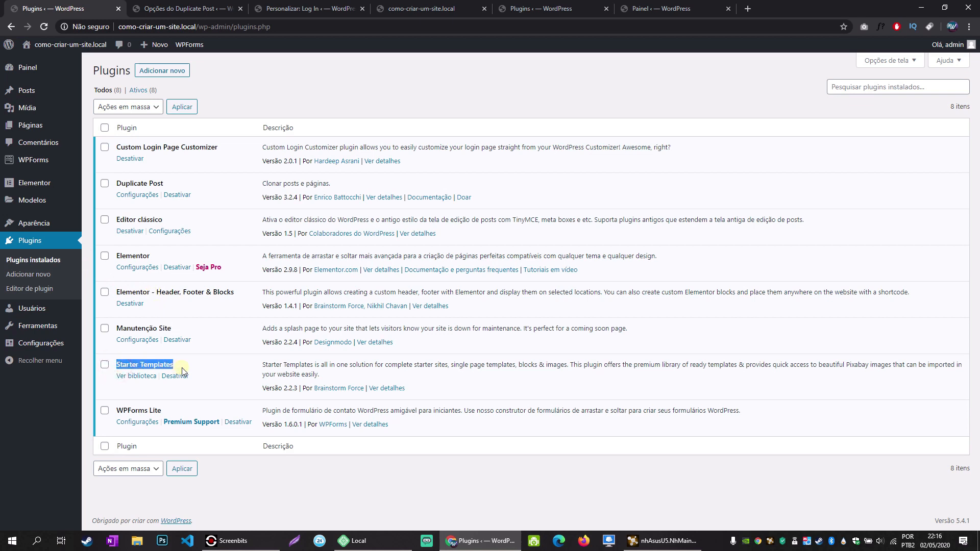
drag(114, 328, 179, 332)
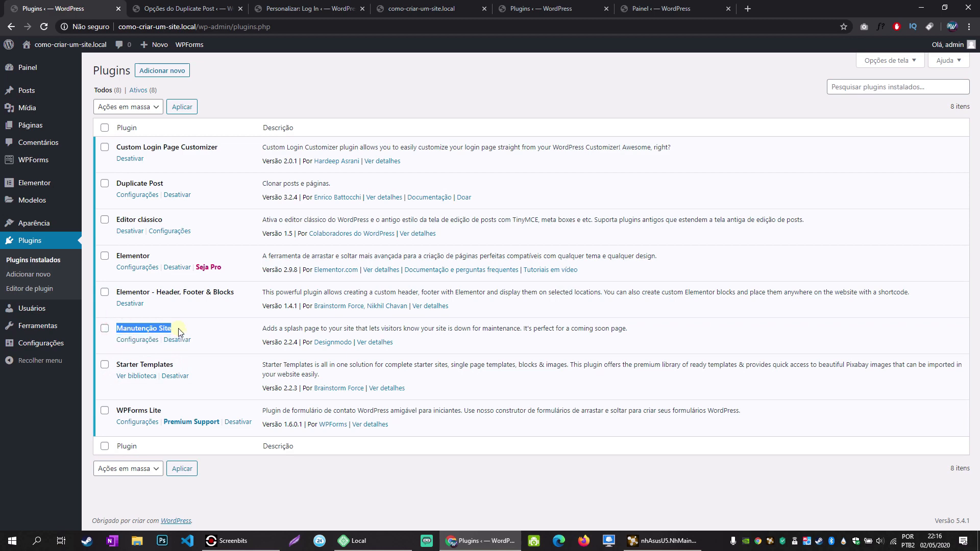
click(135, 341)
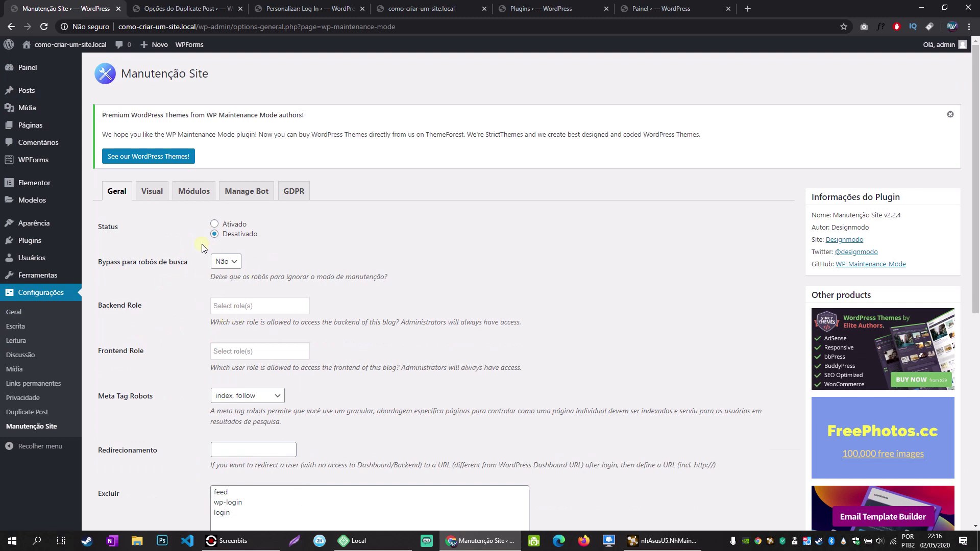
Set the Manutenção Site status to Ativado, look over its visual options and save the general settings.
click(215, 225)
scroll(191, 306, down, 3)
scroll(189, 419, down, 4)
scroll(194, 408, up, 8)
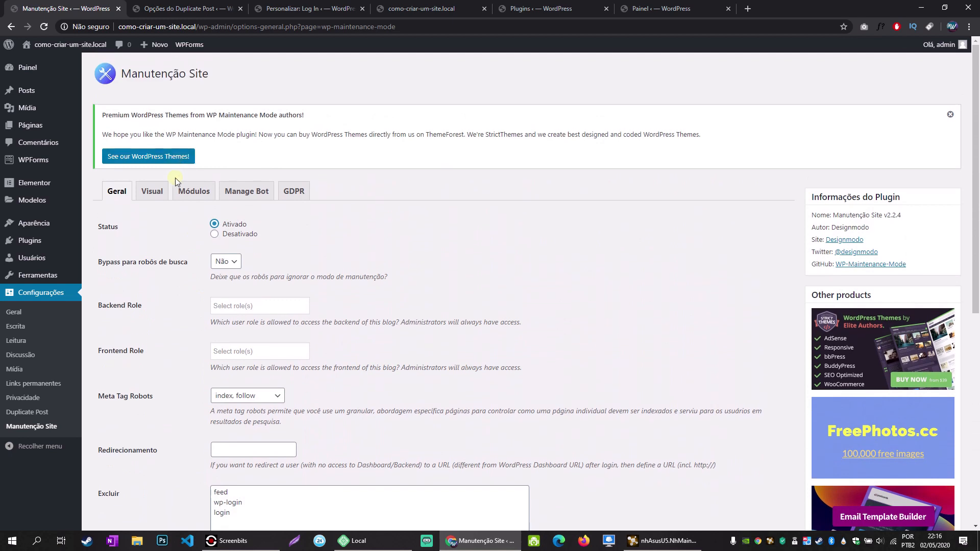
click(151, 190)
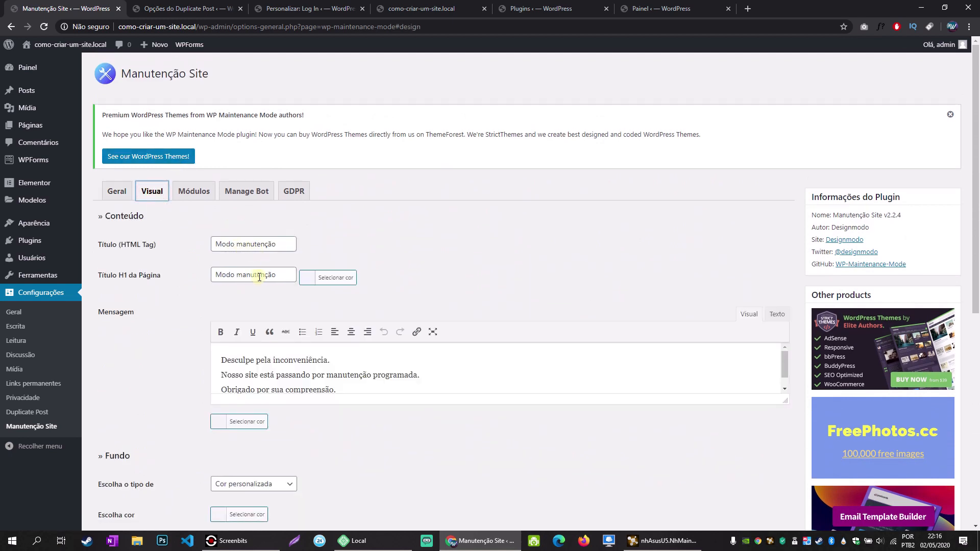
scroll(174, 363, down, 2)
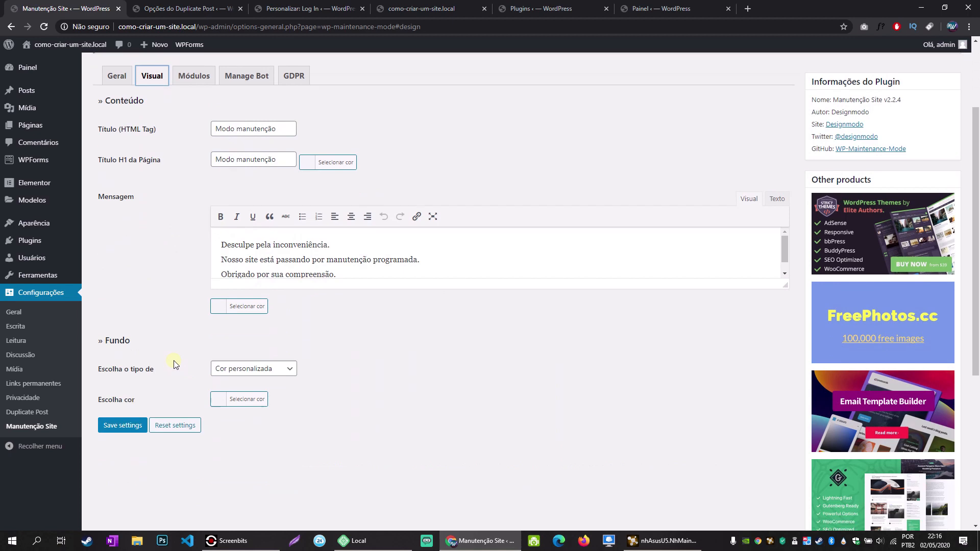
scroll(164, 361, up, 3)
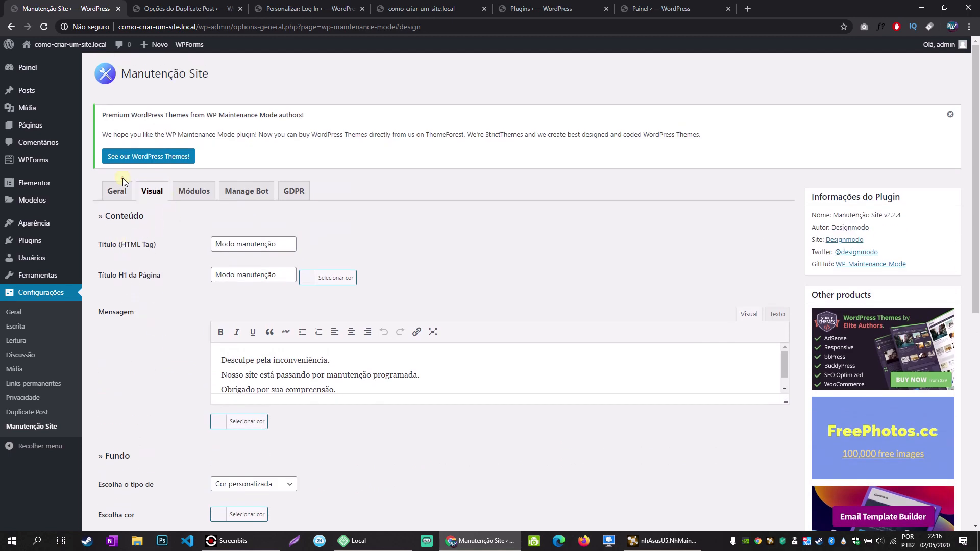
click(117, 190)
scroll(153, 332, down, 3)
click(116, 525)
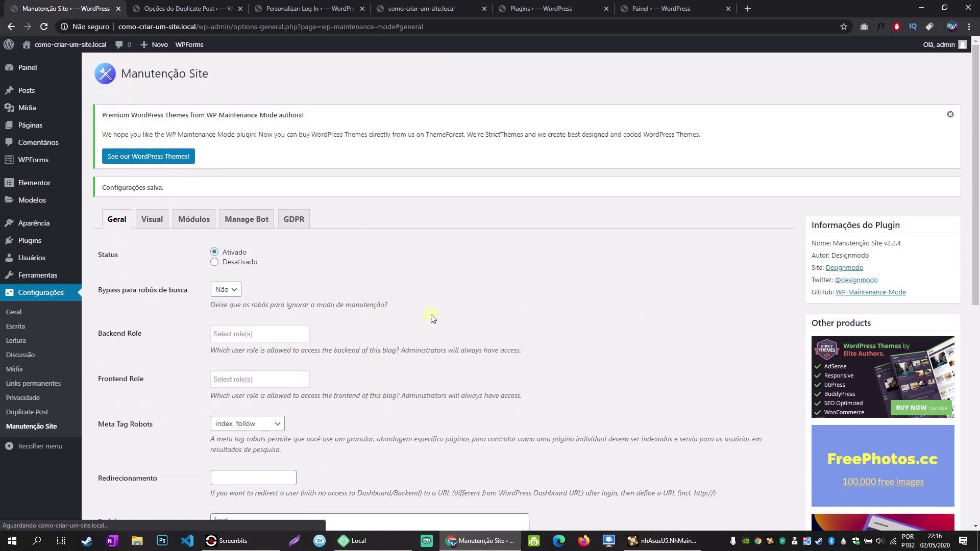
click(969, 27)
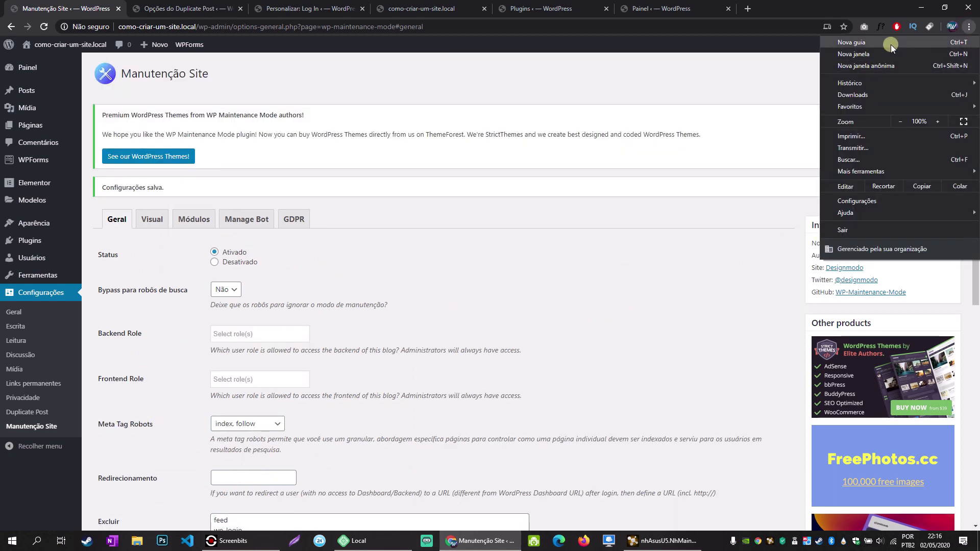
click(871, 62)
text(http://como-criar-um-site.local/)
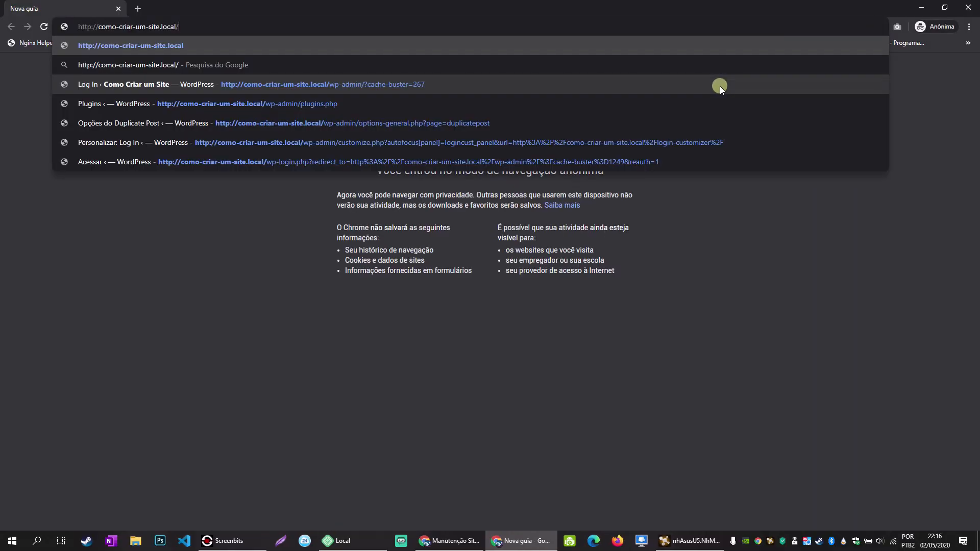
key(Return)
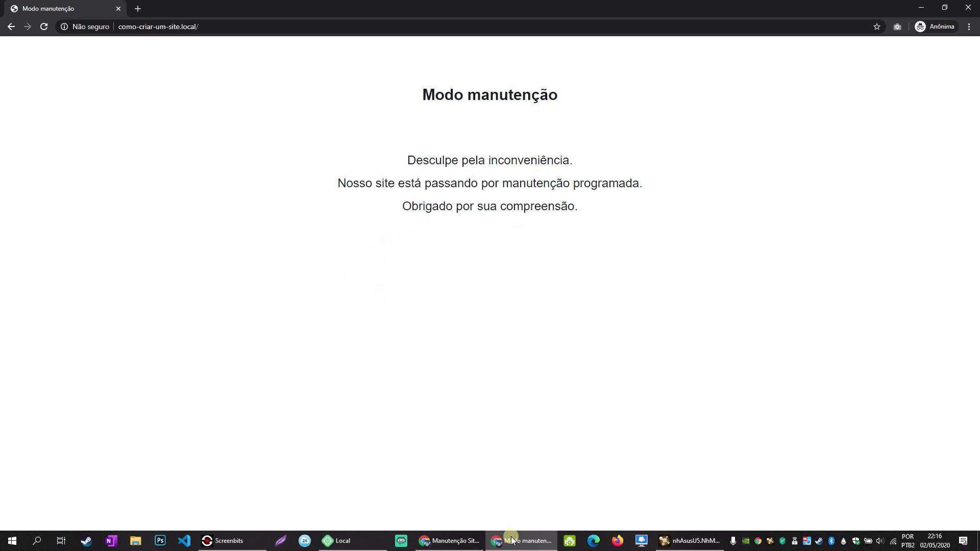
Back in the Manutenção Site visual settings, clear the HTML title, the H1 page title and the message text.
click(449, 541)
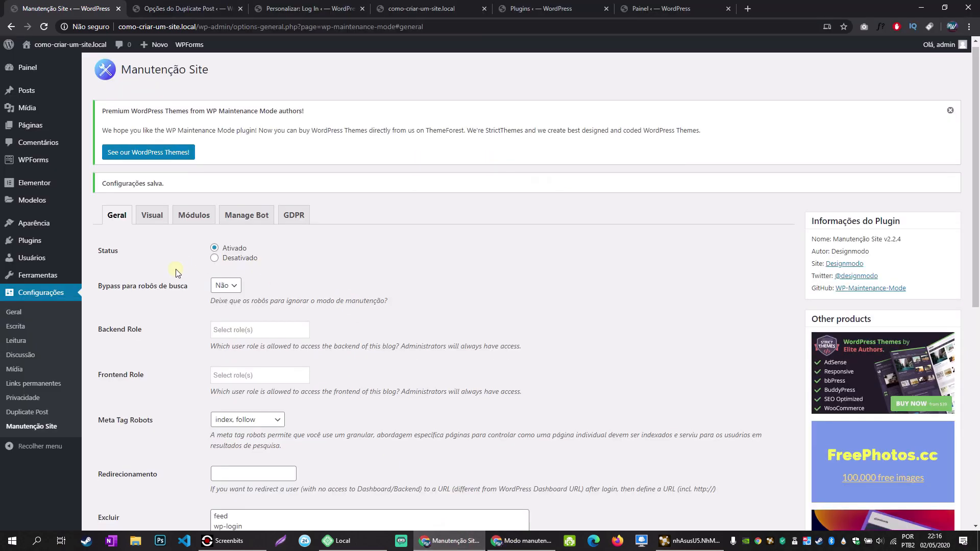
scroll(175, 272, down, 3)
scroll(171, 258, up, 2)
click(153, 171)
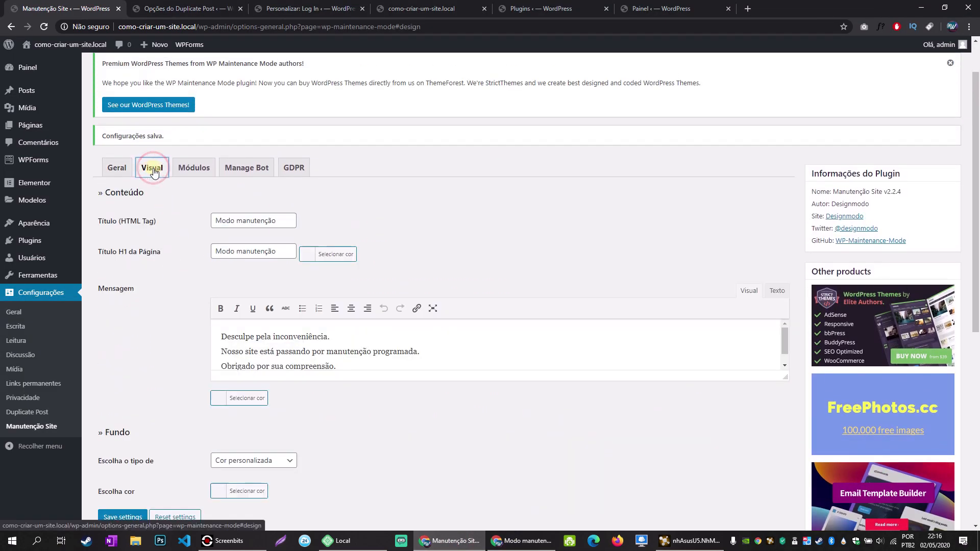
drag(280, 221, 215, 221)
key(BackSpace)
key(Tab)
key(BackSpace)
click(272, 355)
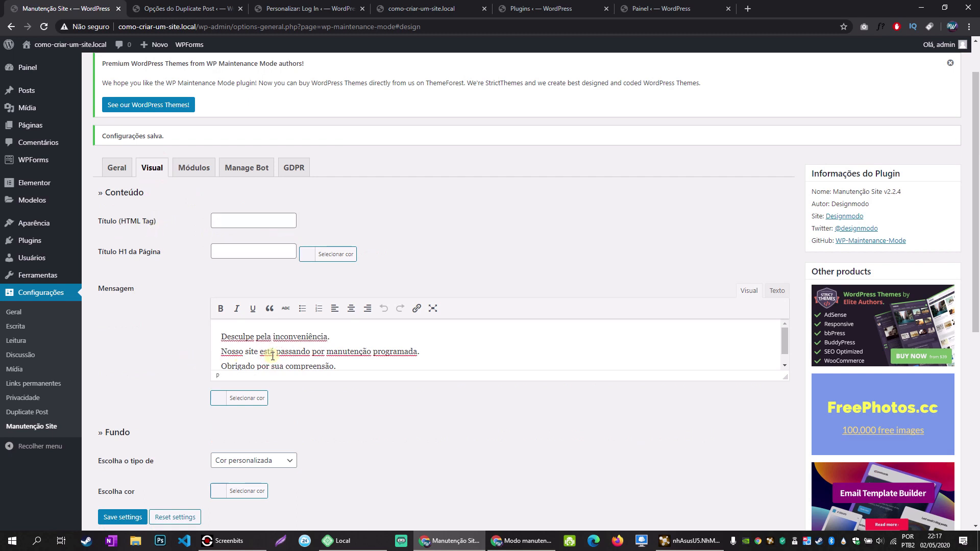
key(ctrl+a)
key(BackSpace)
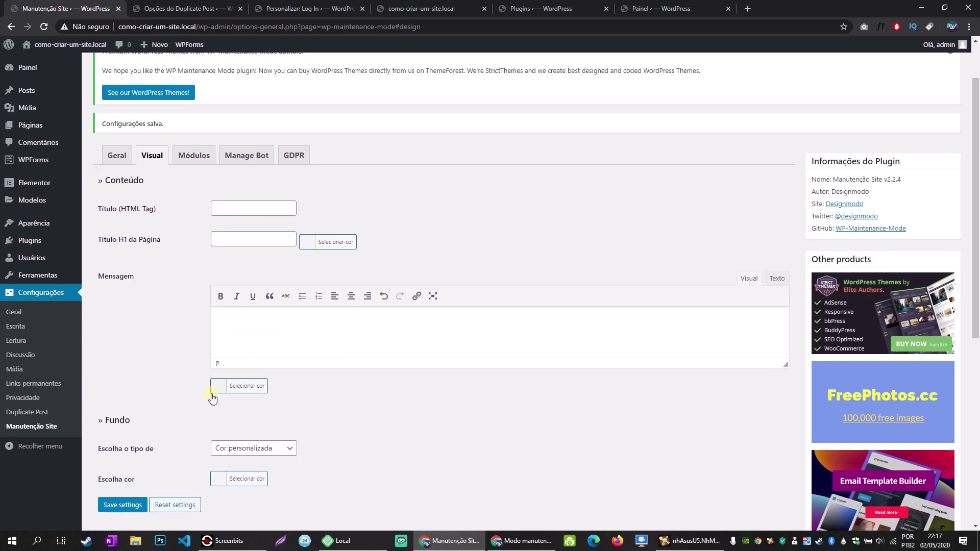
Set the maintenance page's background type to Imagem Pré-definida.
scroll(213, 369, down, 3)
click(259, 309)
click(251, 341)
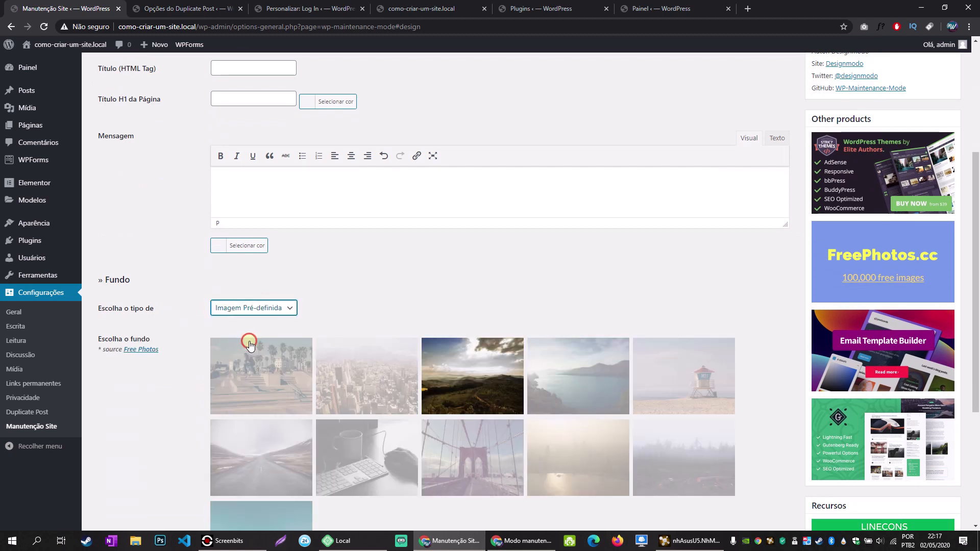
scroll(214, 346, down, 3)
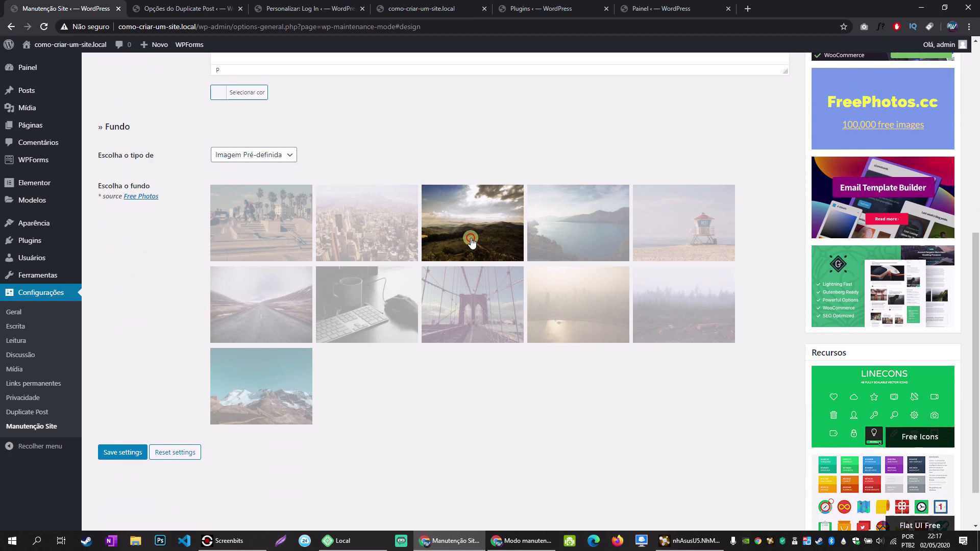
click(361, 239)
click(281, 220)
click(109, 455)
click(284, 155)
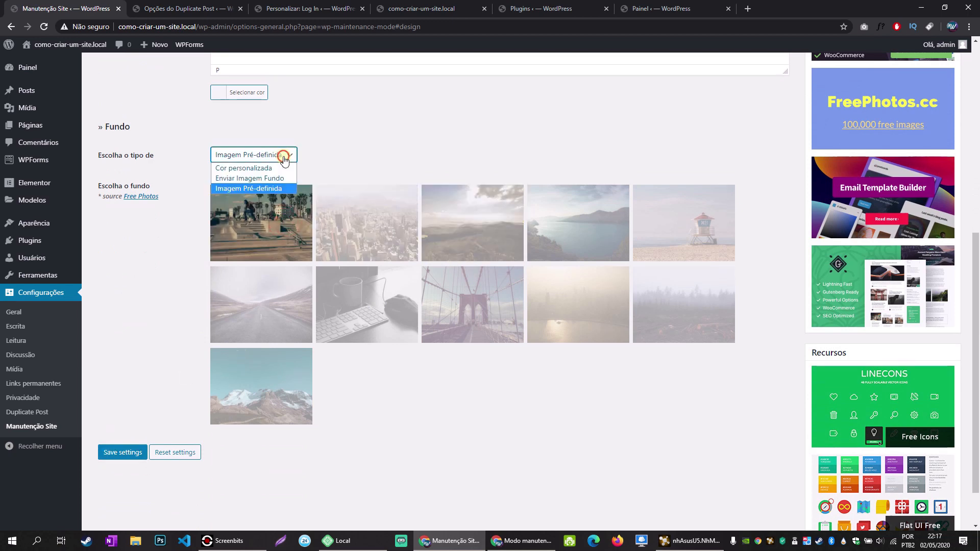
click(263, 180)
click(241, 155)
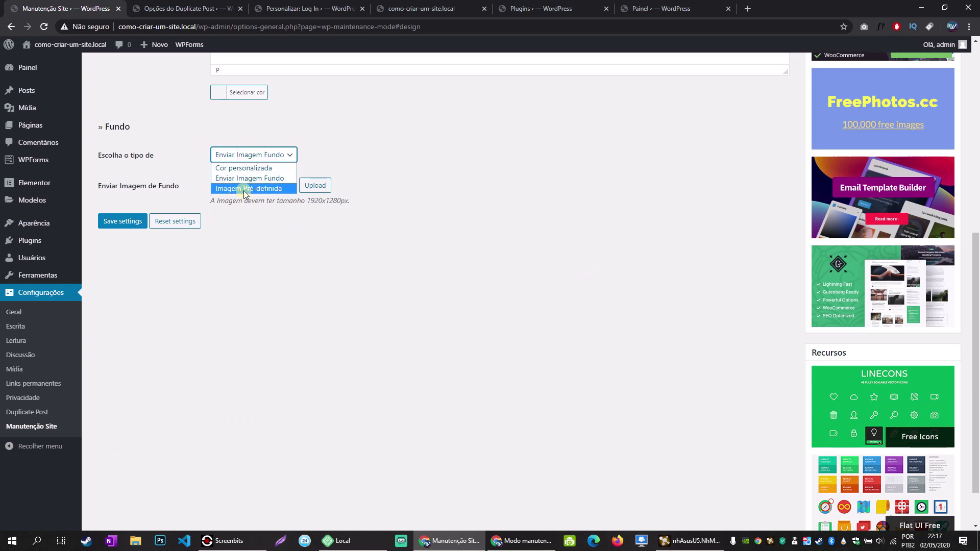
click(245, 188)
Choose the predefined bridge photo as the maintenance page background and save the settings.
click(454, 319)
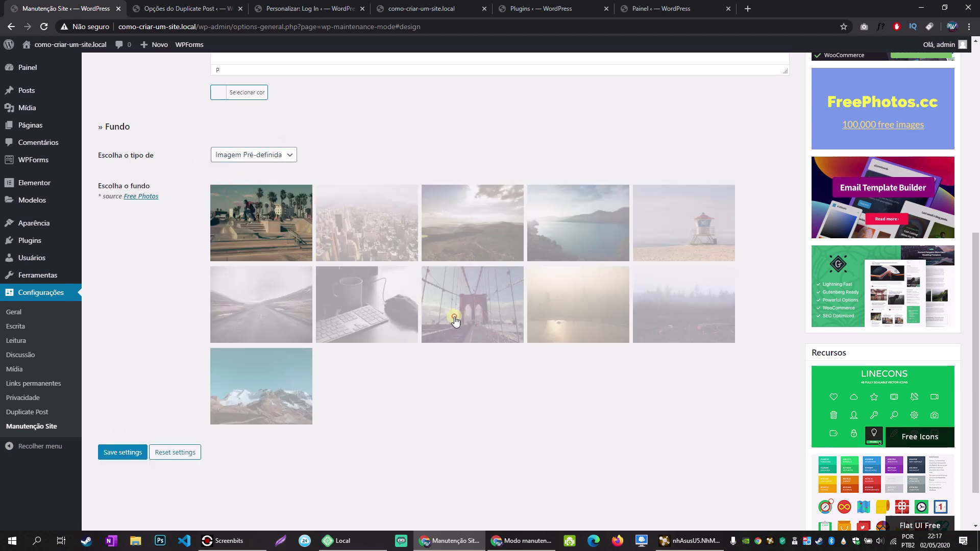
click(109, 453)
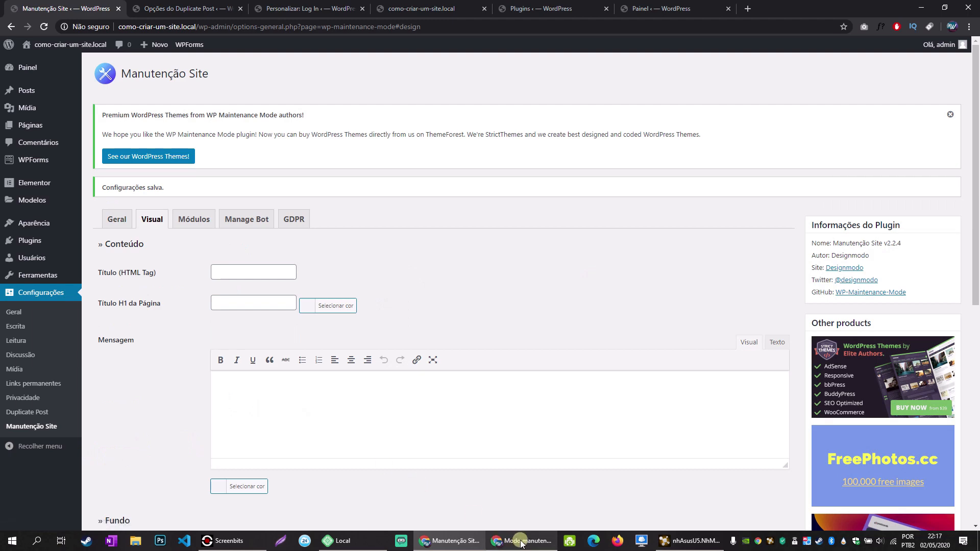
Reload the site in the incognito window to check the maintenance page, and return to the Manutenção Site settings.
click(518, 542)
click(44, 26)
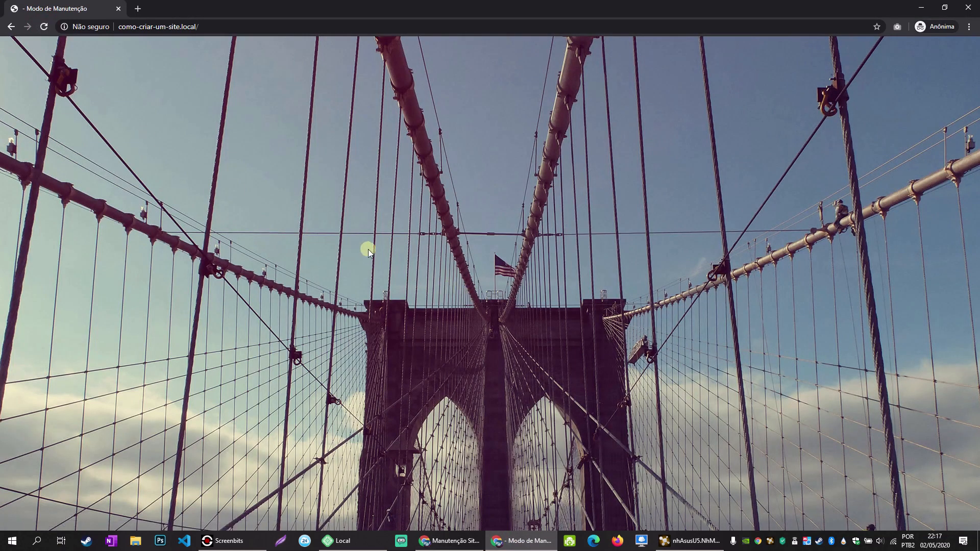
click(444, 541)
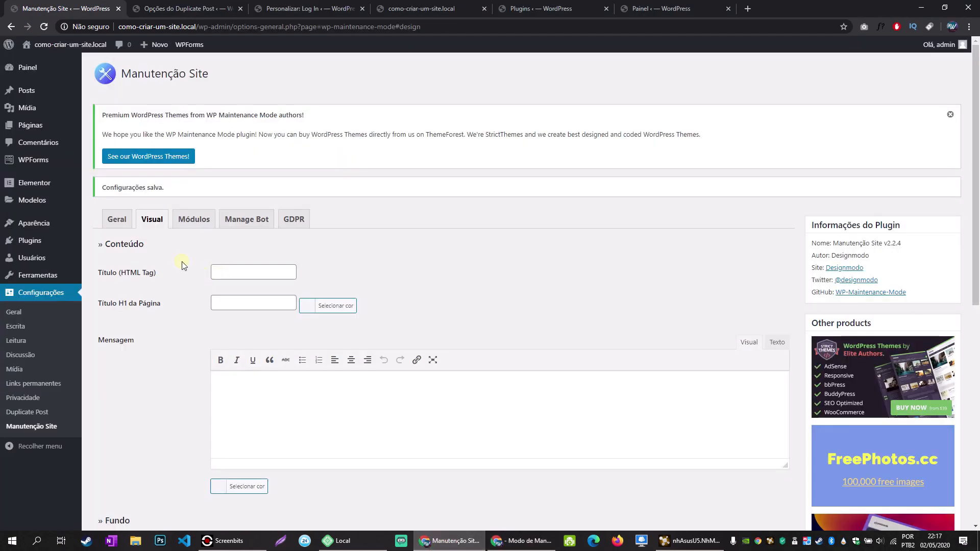
Go through the empty title and message fields and set the maintenance page's background type to Enviar Imagem Fundo.
click(247, 275)
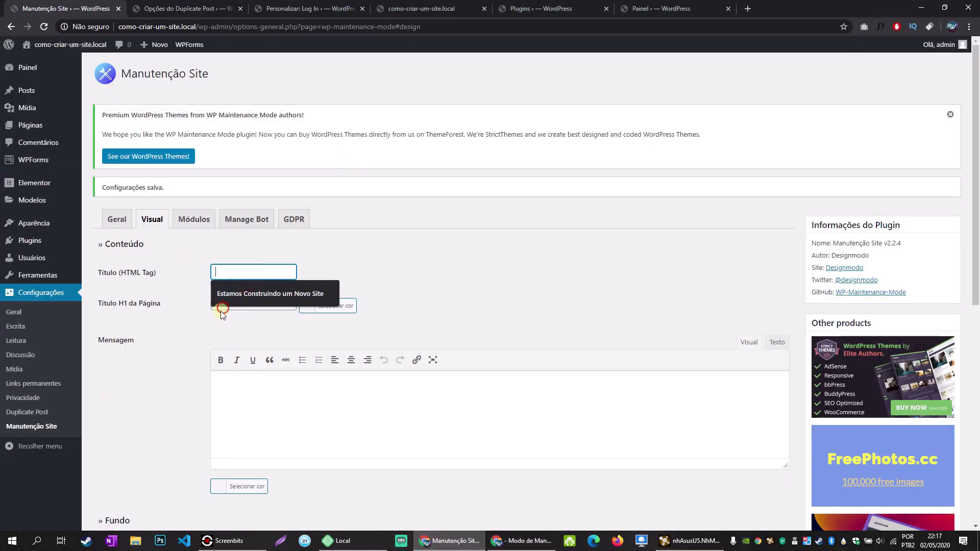
click(197, 332)
click(245, 297)
click(208, 377)
click(271, 419)
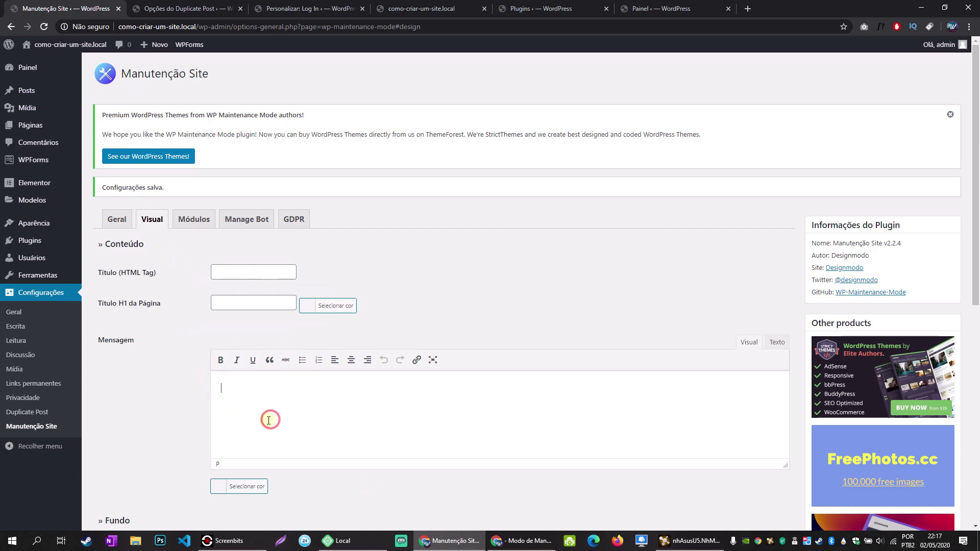
scroll(136, 401, down, 4)
click(237, 345)
click(247, 370)
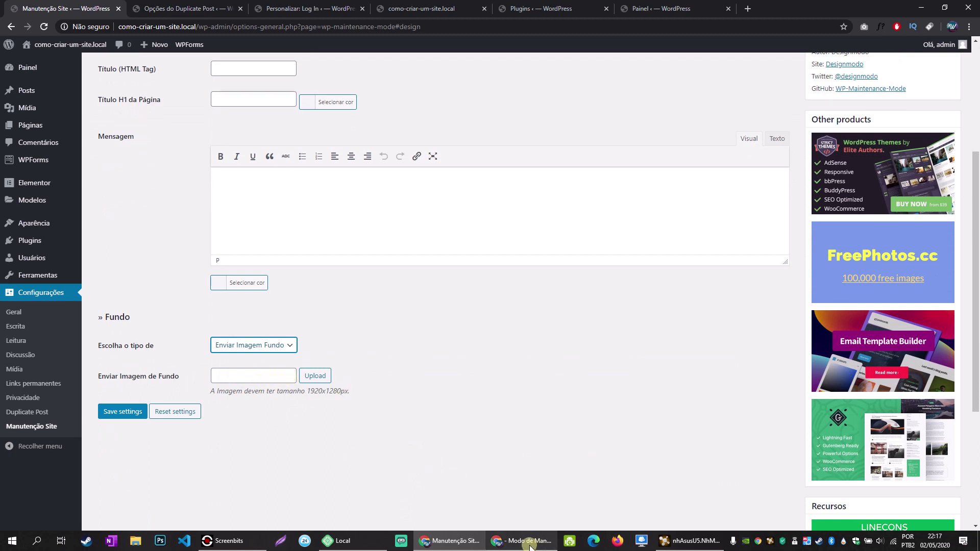
Close the incognito window and open the list of installed plugins at the Starter Templates entry.
click(526, 541)
click(968, 7)
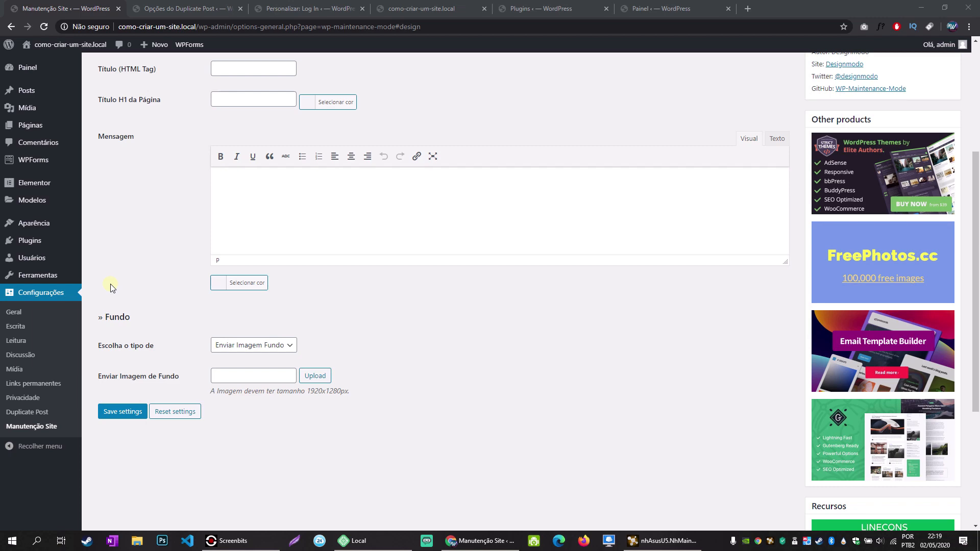
mouse_move(31, 244)
click(92, 245)
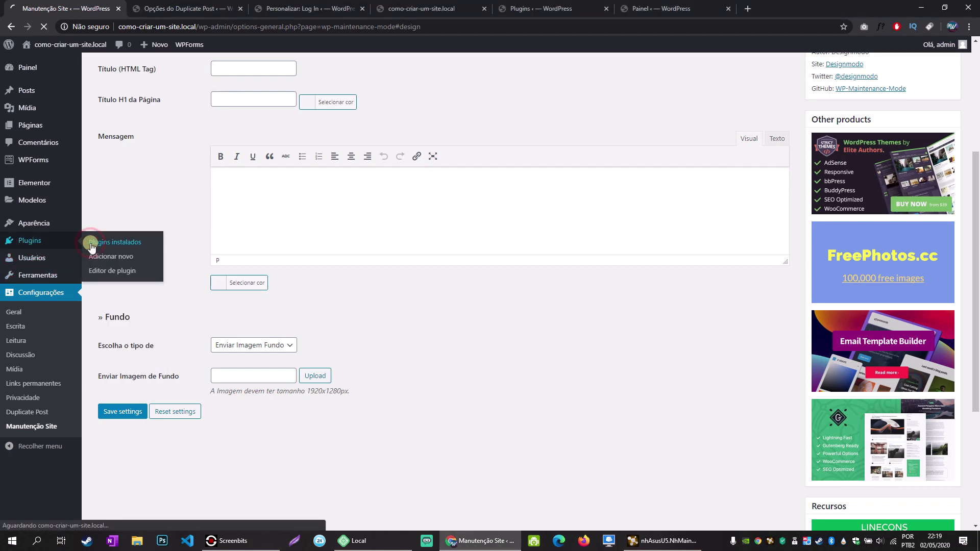
drag(115, 396, 182, 399)
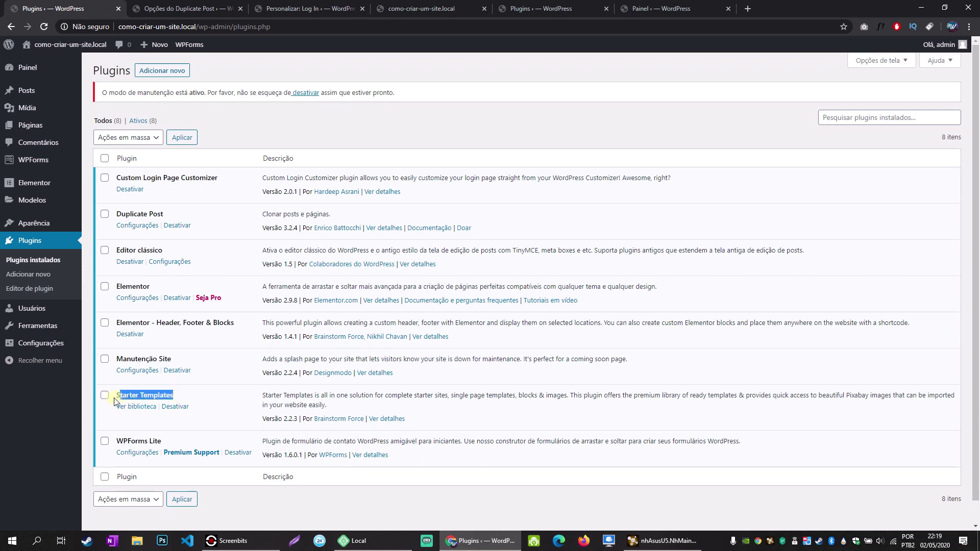
drag(109, 396, 159, 397)
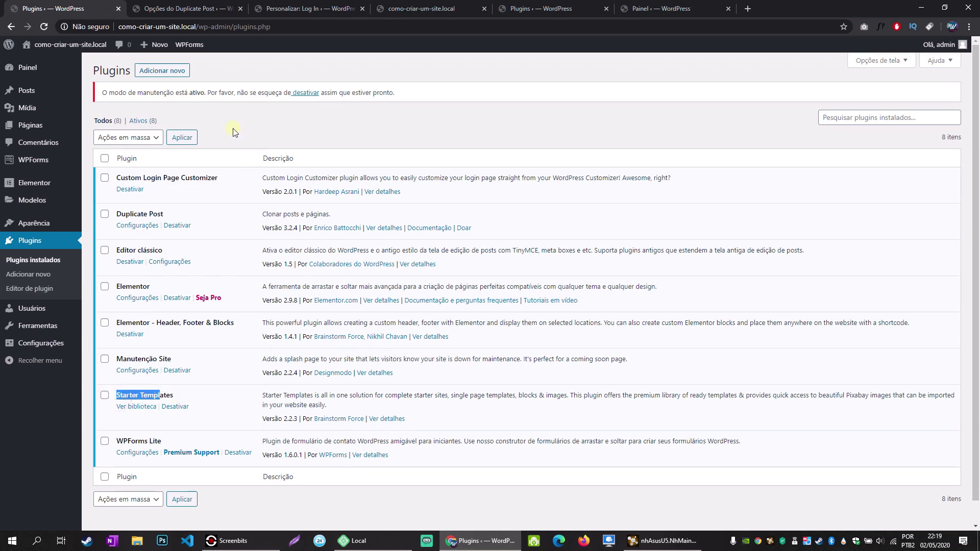
Load the favourite plugins of the prefilled WordPress.org username on the plugin installation page and look through them.
click(159, 72)
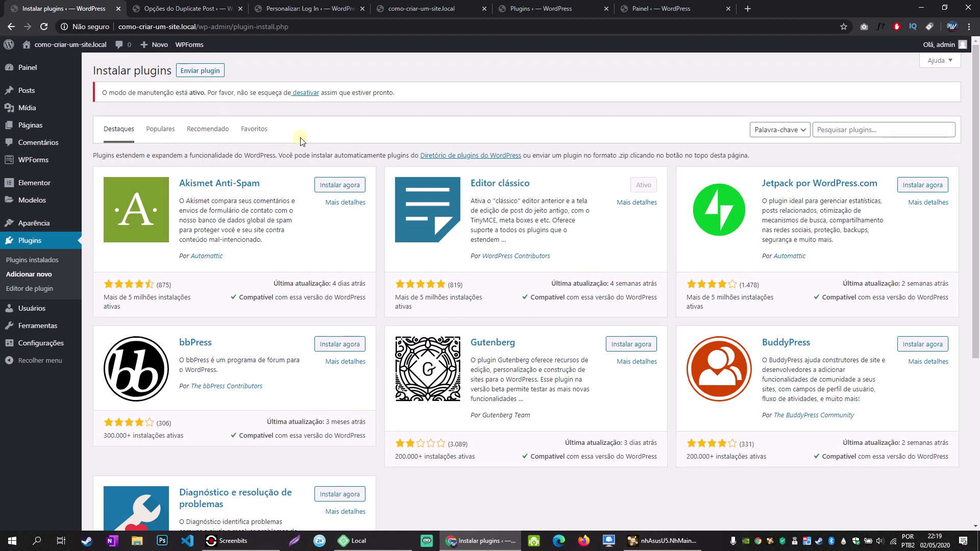
click(255, 131)
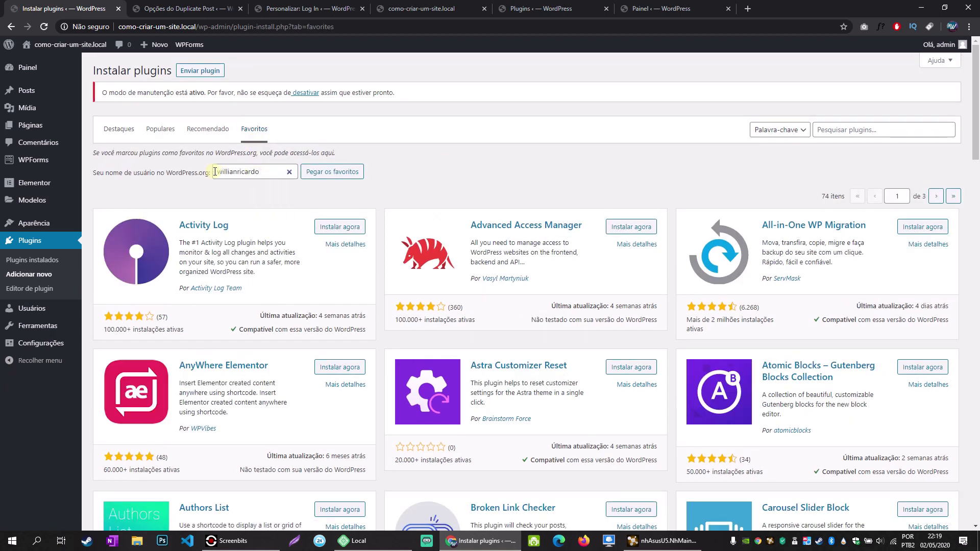
drag(215, 172, 275, 171)
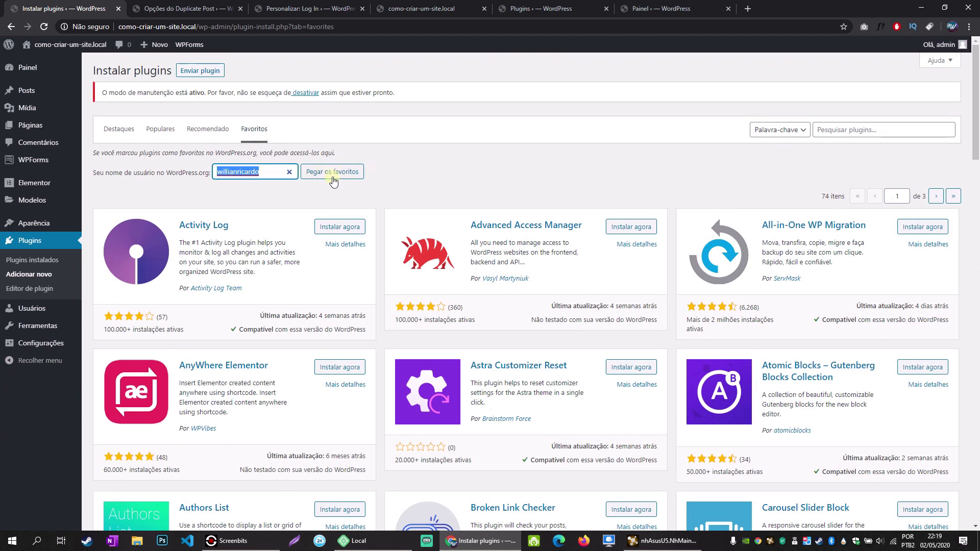
scroll(384, 266, down, 1)
click(339, 121)
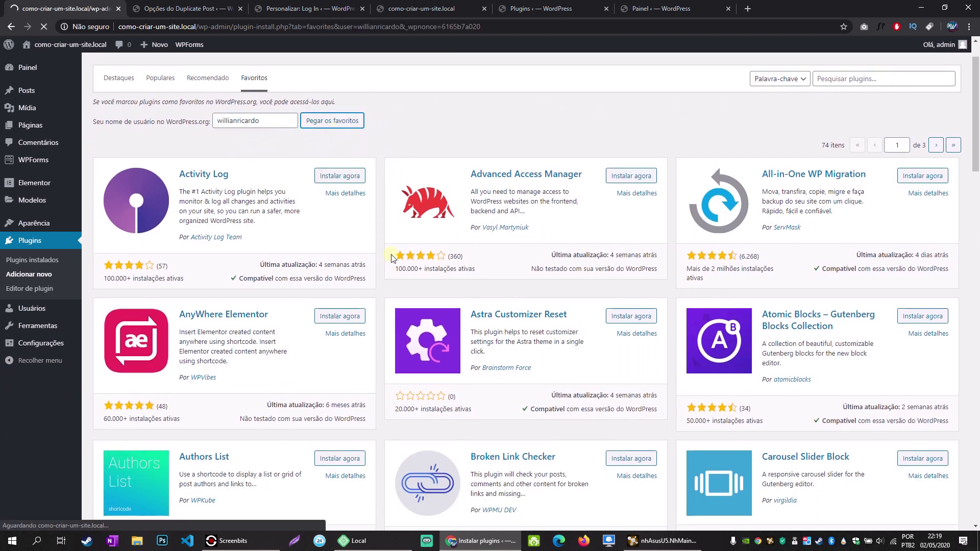
scroll(387, 274, down, 10)
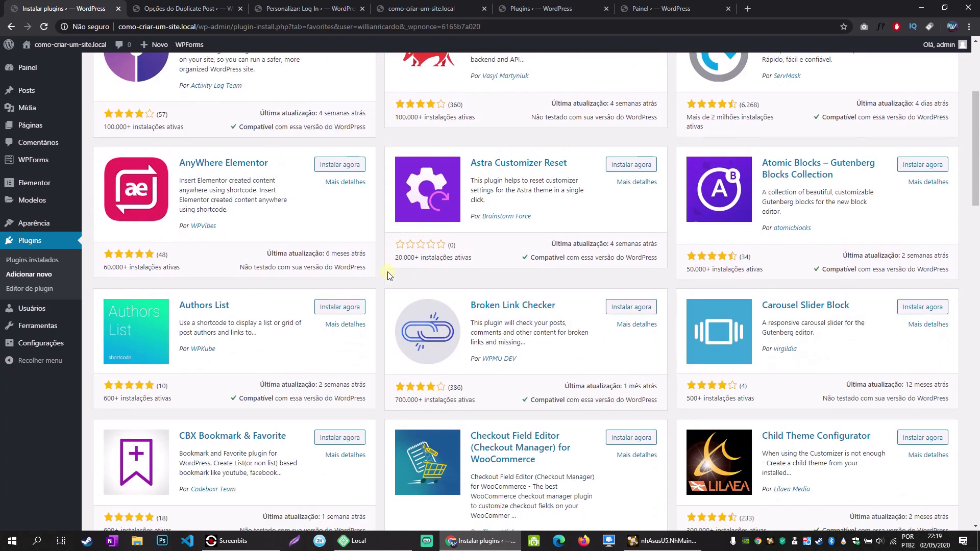
scroll(387, 274, down, 3)
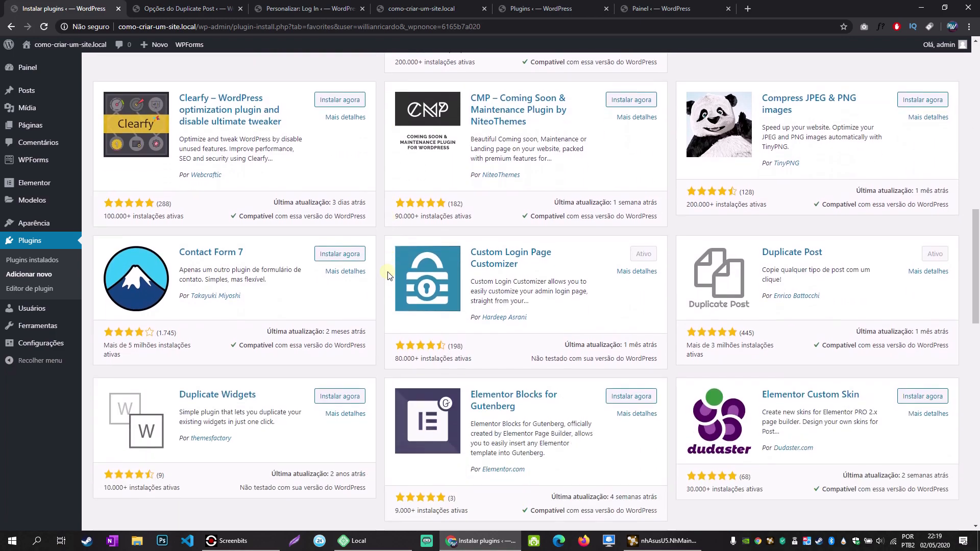
scroll(387, 274, down, 3)
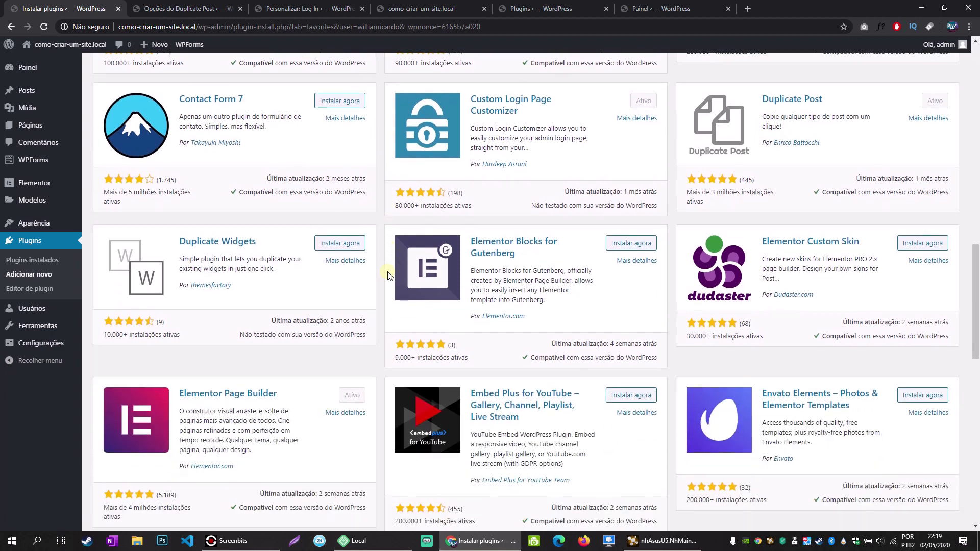
scroll(387, 274, up, 1)
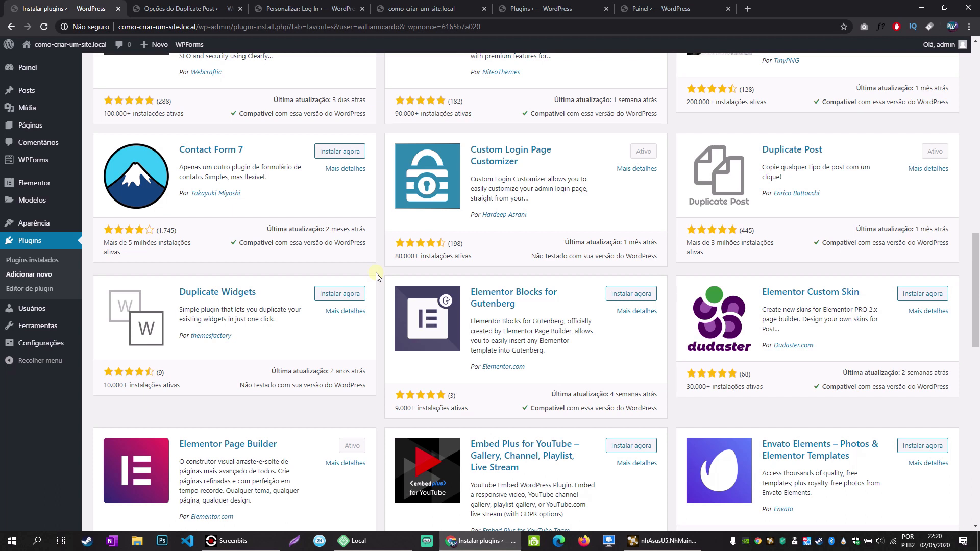
Return to the installed plugins and open the Starter Templates library.
click(53, 261)
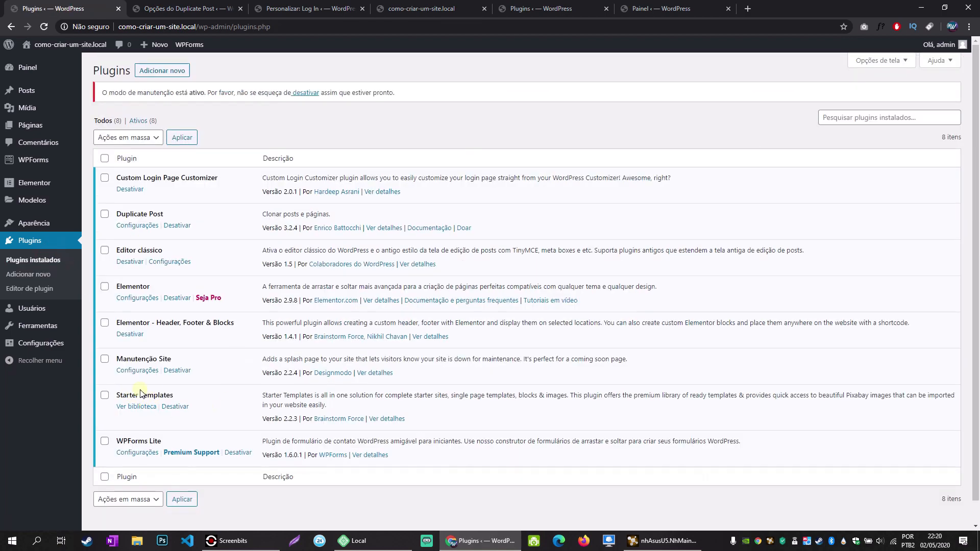
click(132, 408)
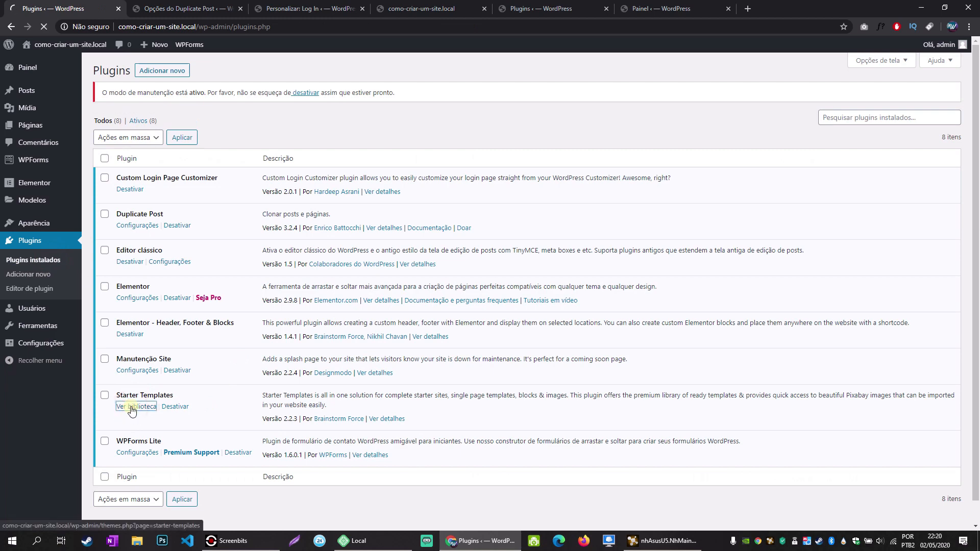
scroll(311, 245, up, 5)
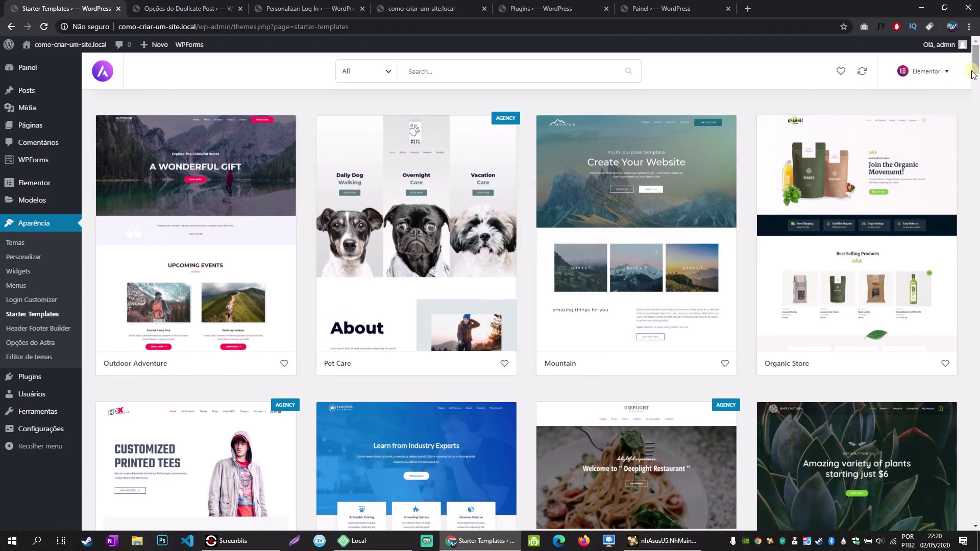
Search the template library for "pet".
mouse_move(975, 64)
mouse_down()
mouse_move(975, 151)
mouse_move(970, 73)
mouse_up()
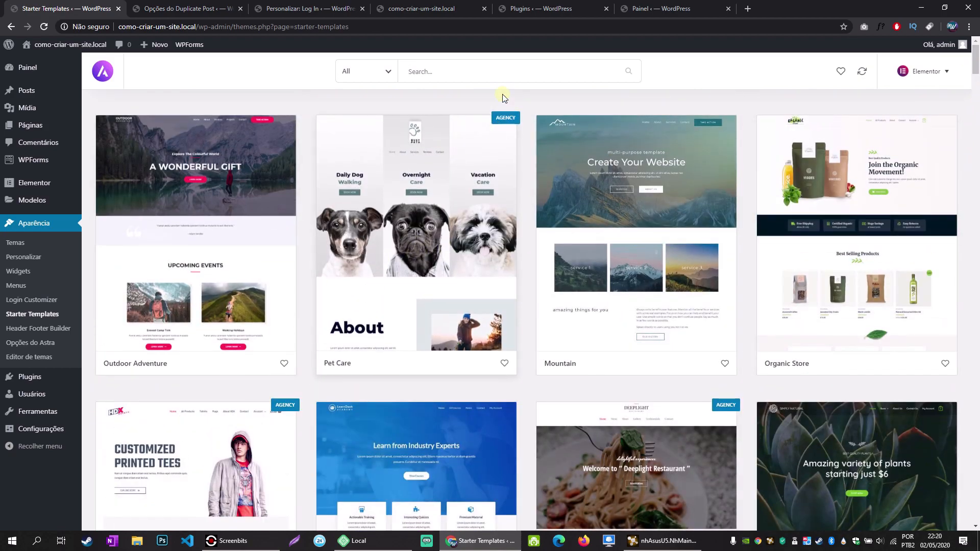
text(pet)
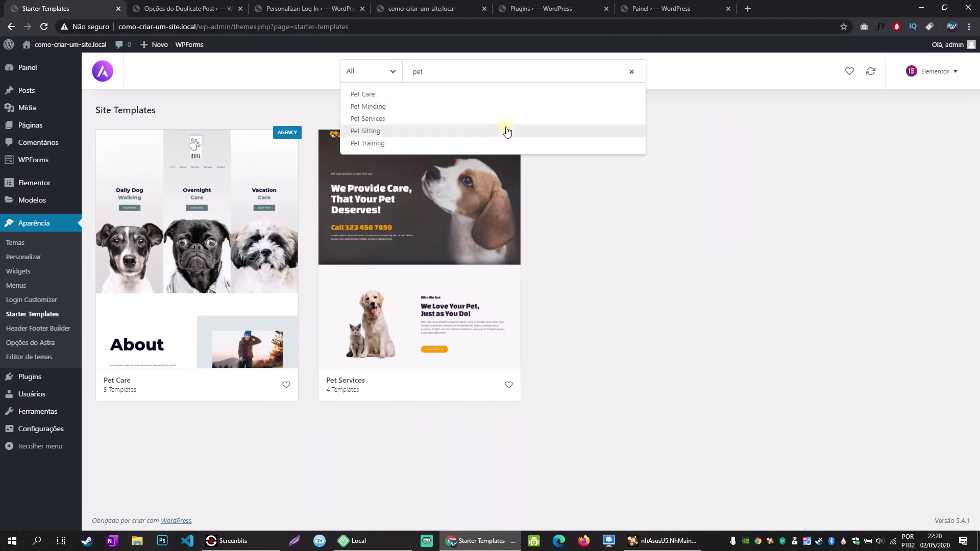
click(582, 220)
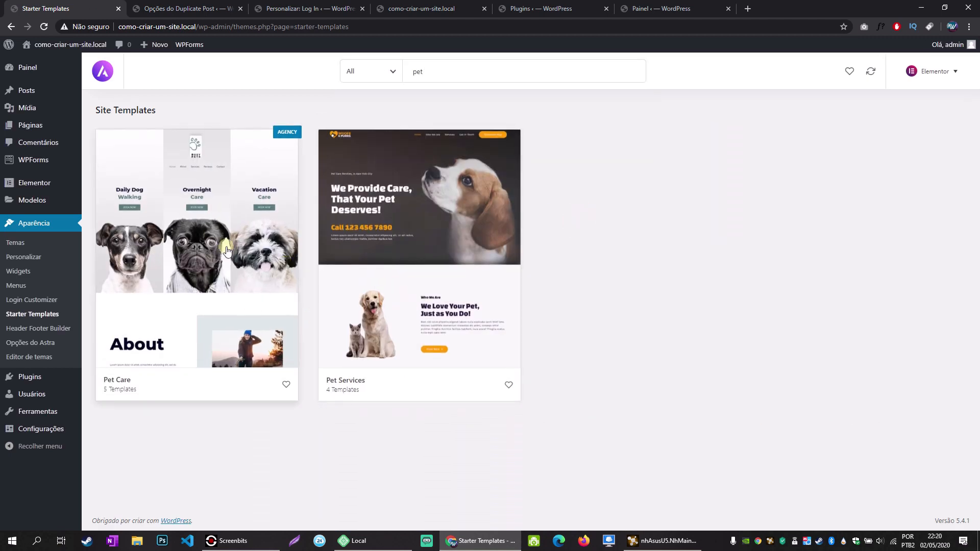
Replace the template search with "doc" and look through the matching site and page templates.
drag(430, 76, 396, 72)
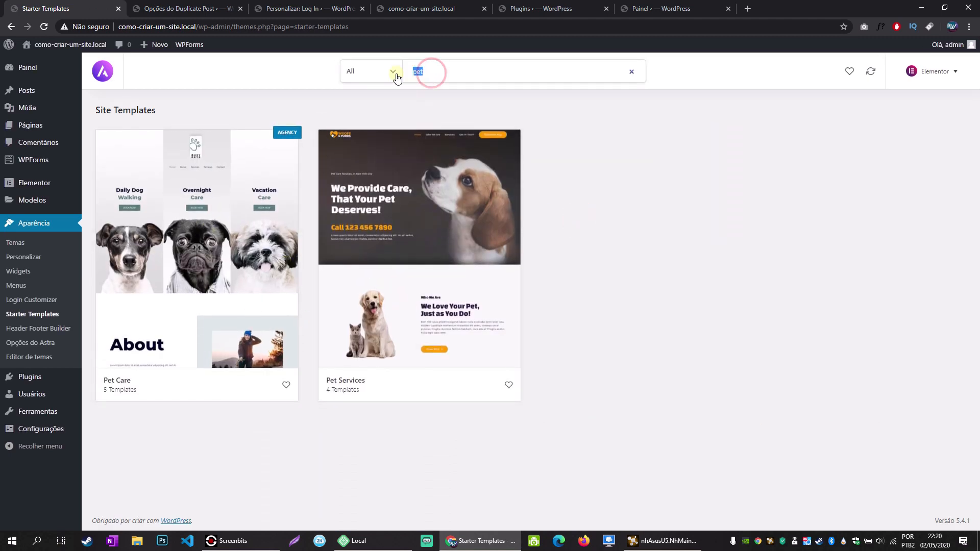
key(BackSpace)
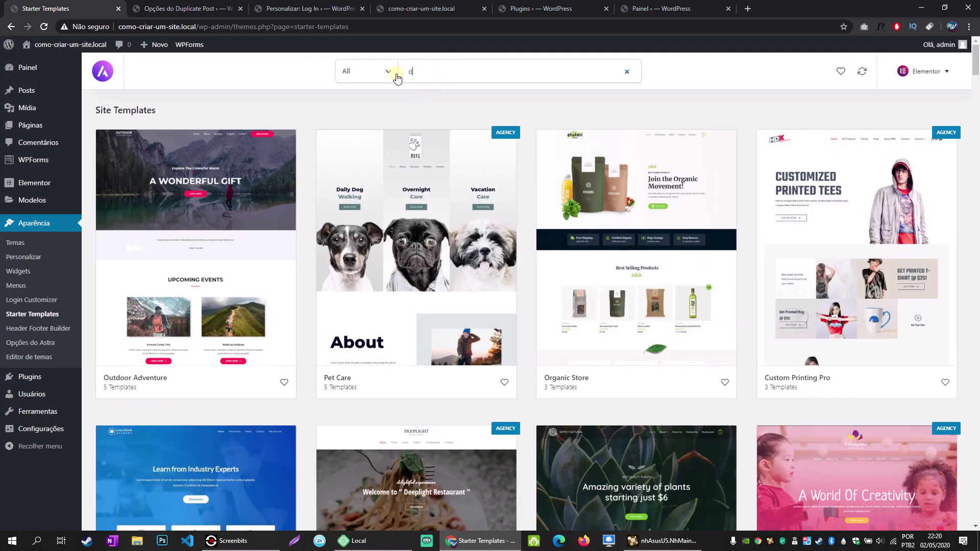
text(doc)
click(315, 92)
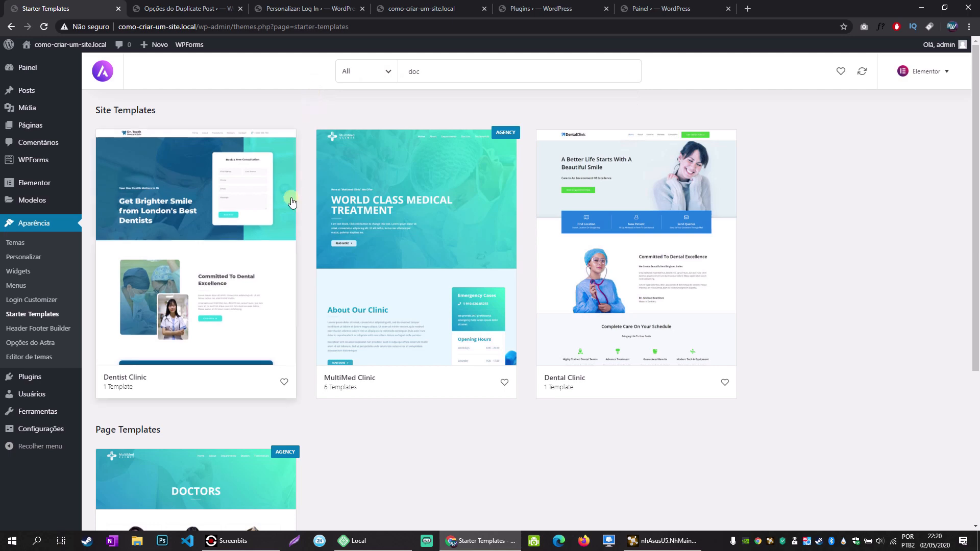
scroll(283, 212, down, 4)
scroll(283, 218, up, 4)
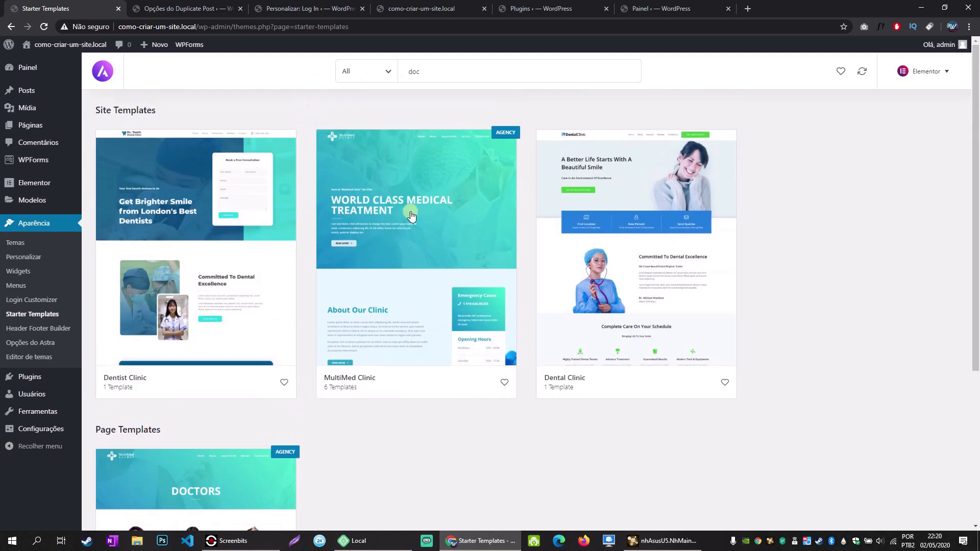
Check the template category and Free/Agency filter options, and clear the search text.
click(384, 75)
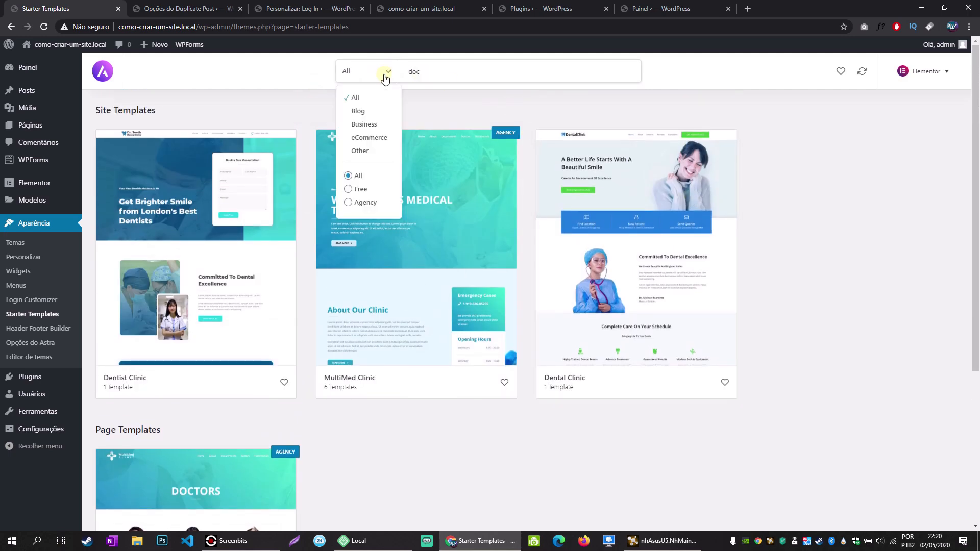
double_click(423, 72)
key(BackSpace)
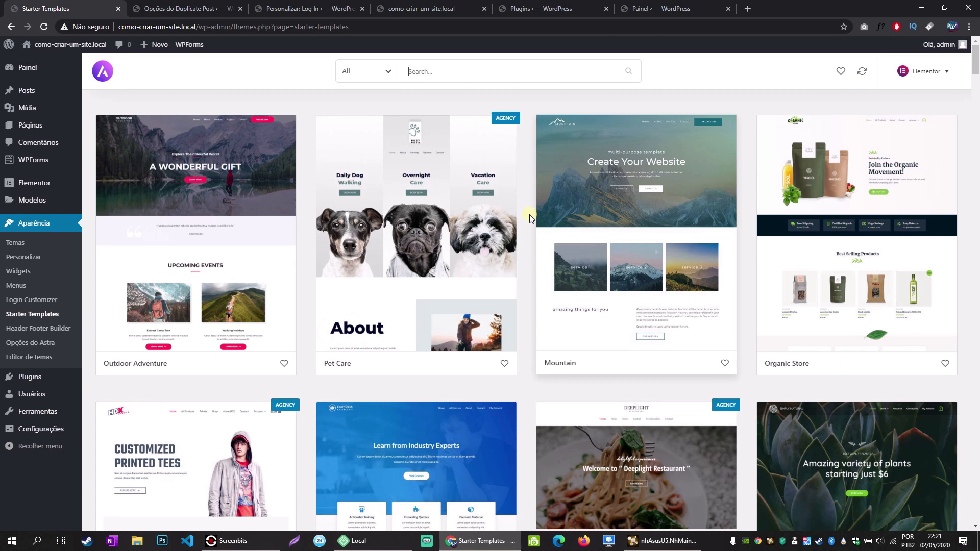
Browse the full gallery of Elementor starter templates, examining the available designs and which ones carry the Agency label.
scroll(528, 215, down, 4)
scroll(529, 215, down, 6)
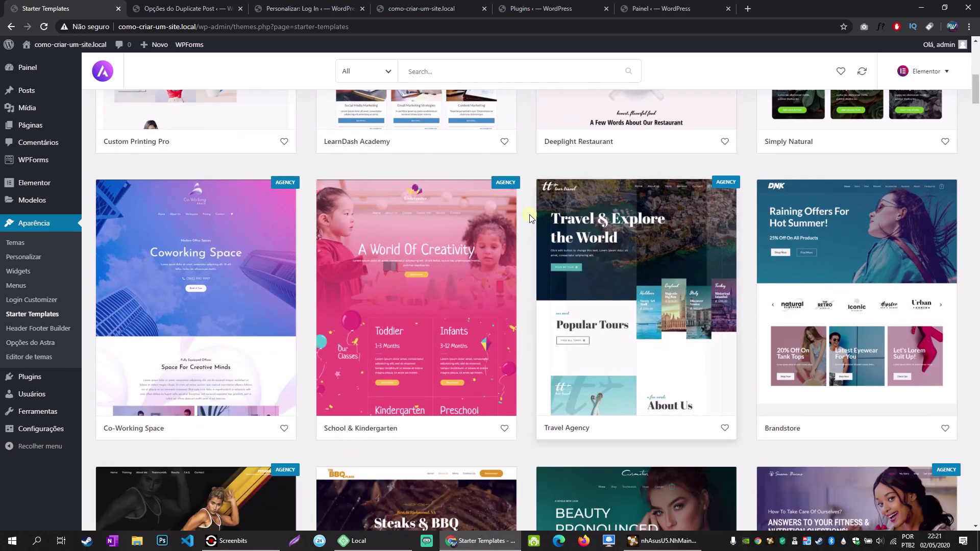
scroll(529, 214, down, 4)
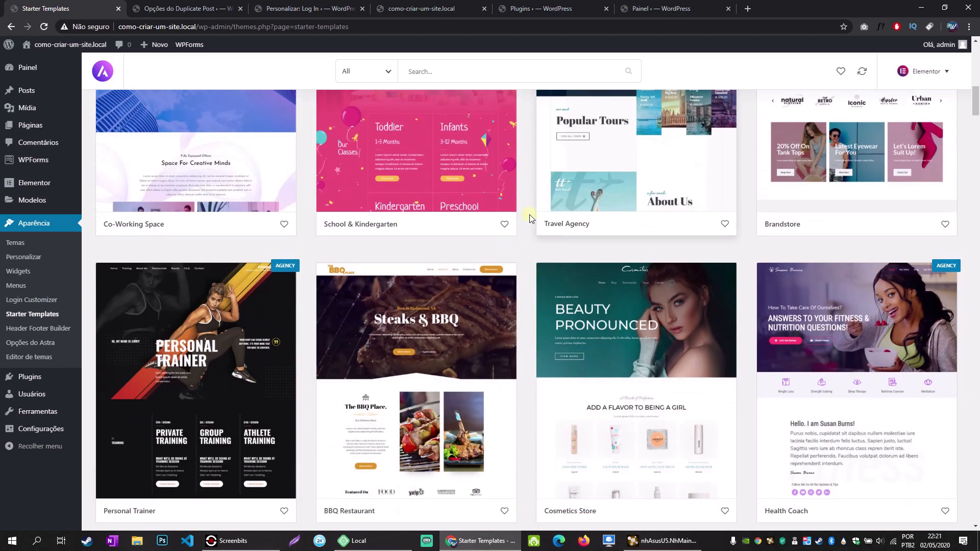
scroll(530, 218, down, 3)
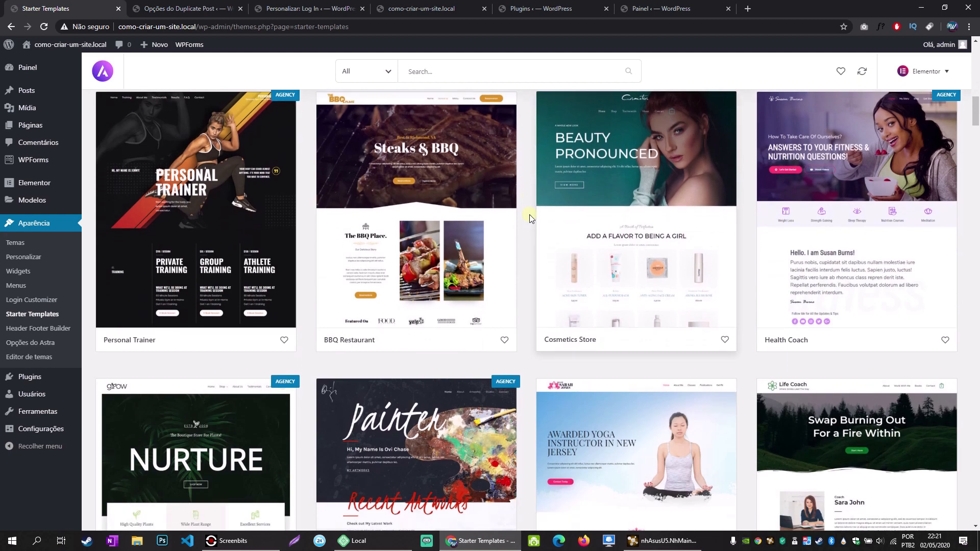
scroll(530, 219, up, 6)
scroll(530, 218, up, 6)
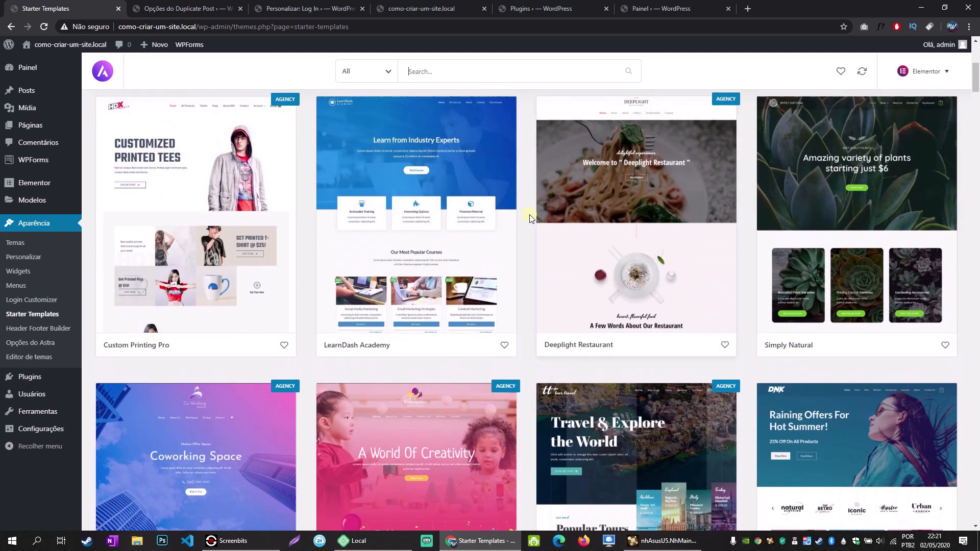
scroll(528, 214, up, 5)
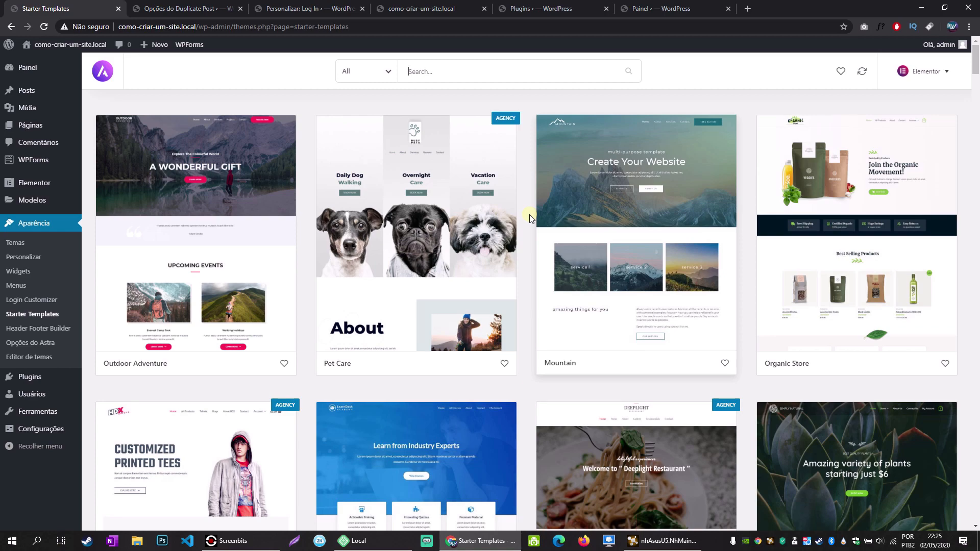
scroll(528, 214, down, 4)
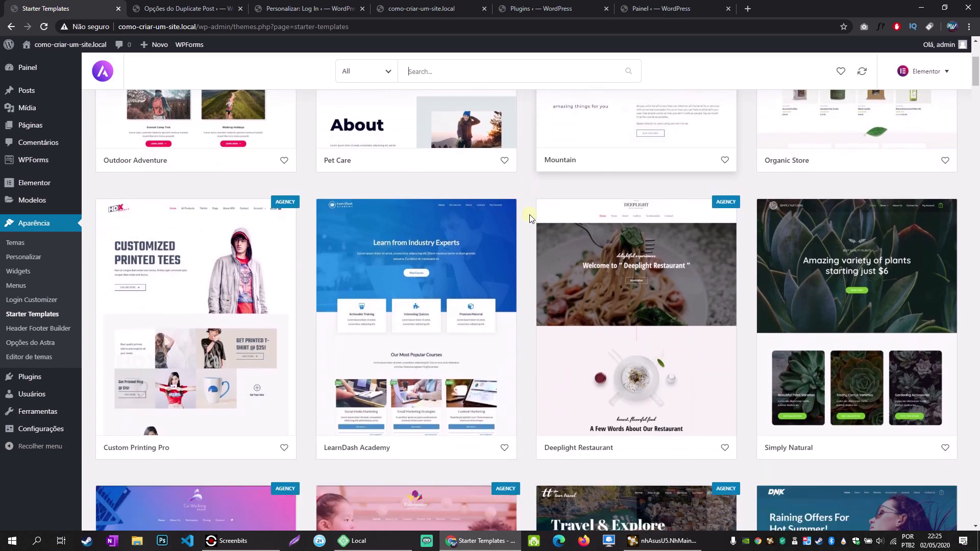
Open the BBQ Restaurant template, preview its Contact Us, About Us and Menu pages, and return to the template gallery.
scroll(529, 218, down, 3)
scroll(529, 218, down, 2)
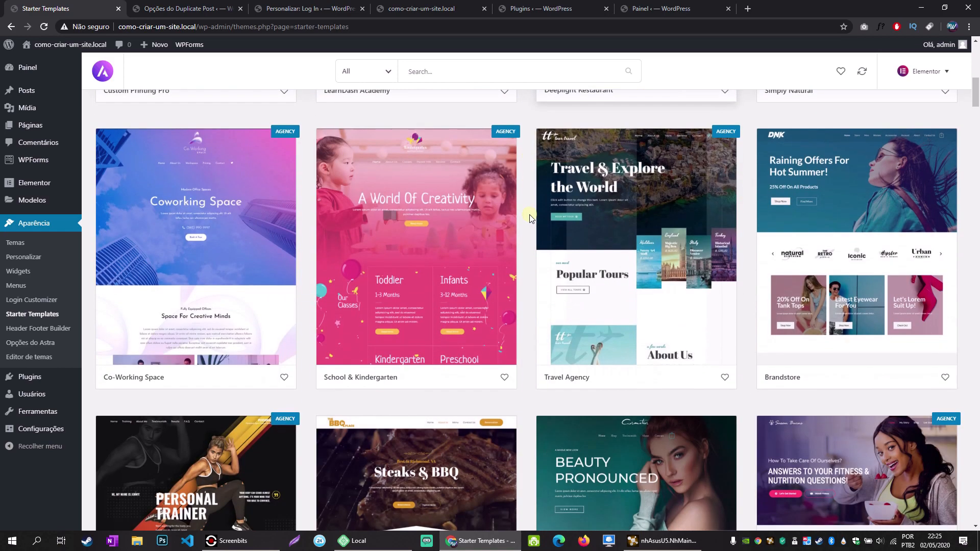
scroll(529, 218, down, 3)
scroll(529, 219, down, 3)
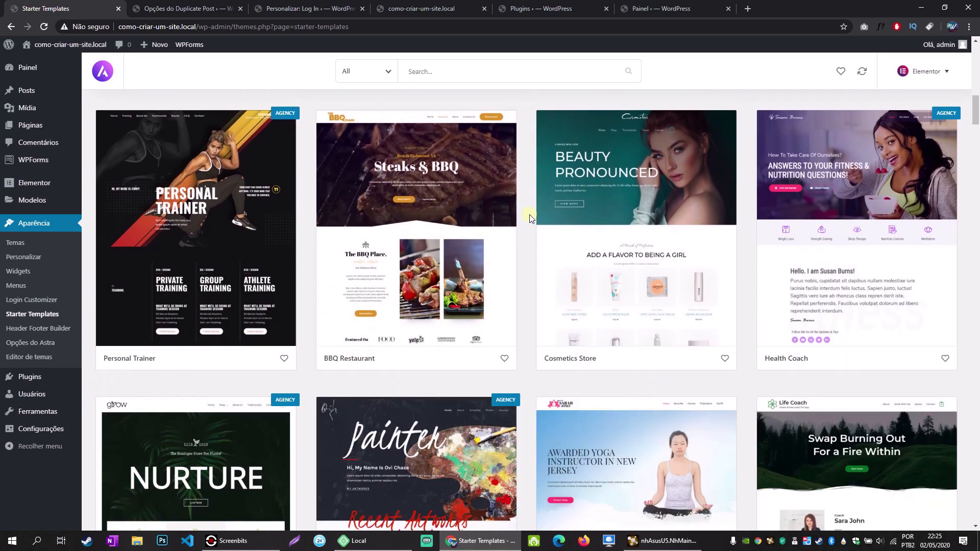
click(423, 217)
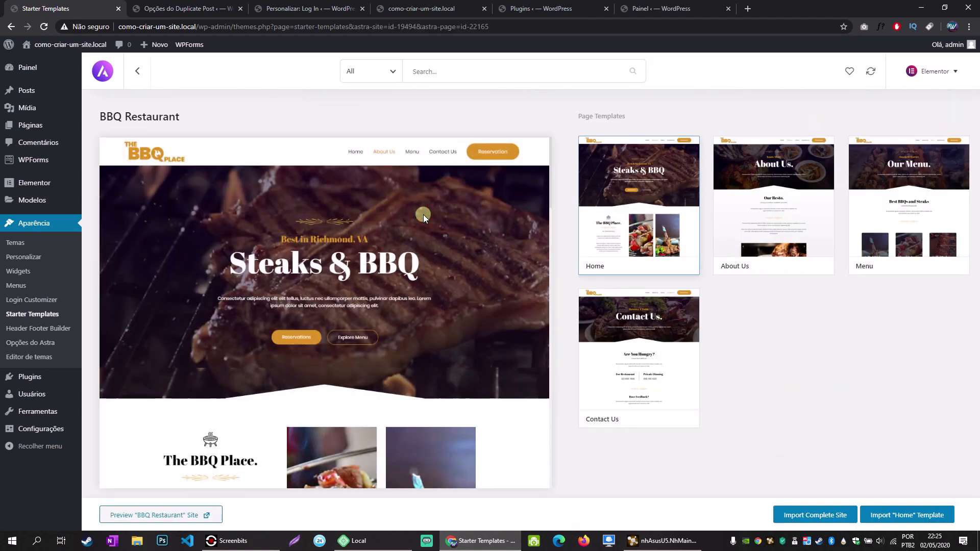
click(624, 339)
click(786, 245)
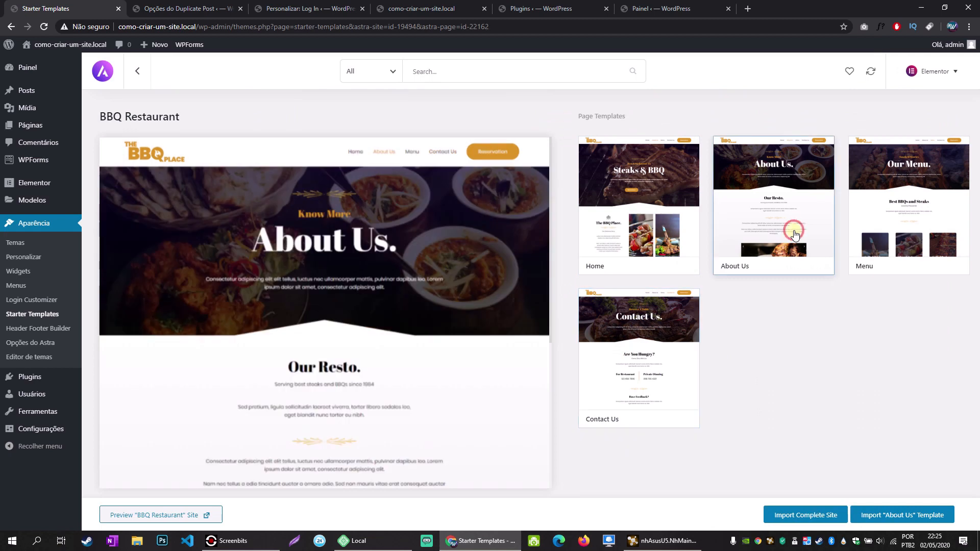
click(881, 208)
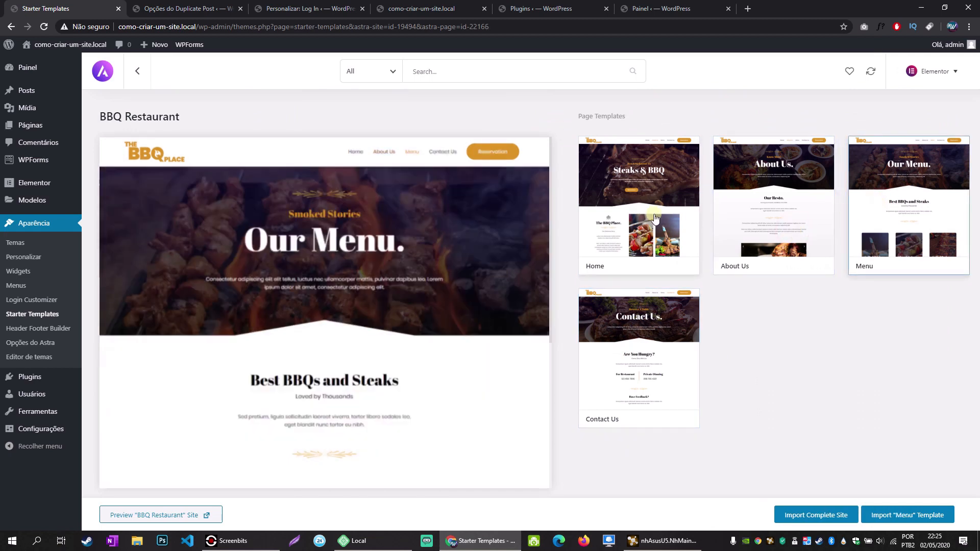
click(146, 82)
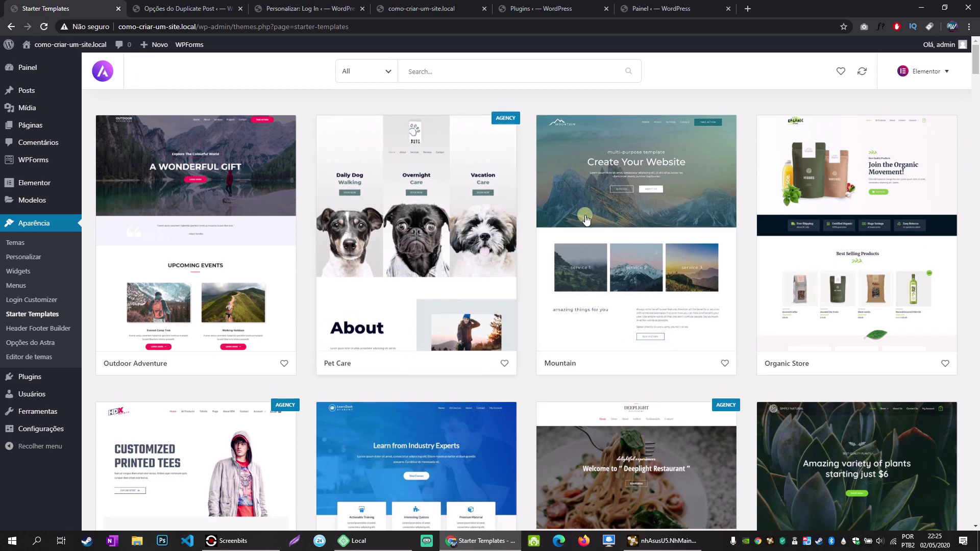
Look through the gallery for a free design and open the Outdoor Adventure template.
scroll(660, 282, down, 4)
scroll(530, 340, down, 6)
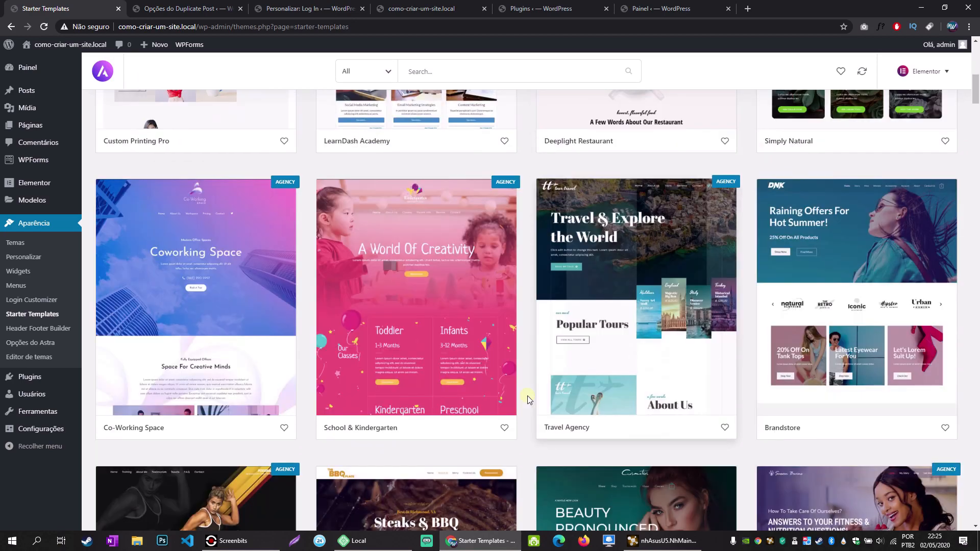
scroll(528, 399, down, 7)
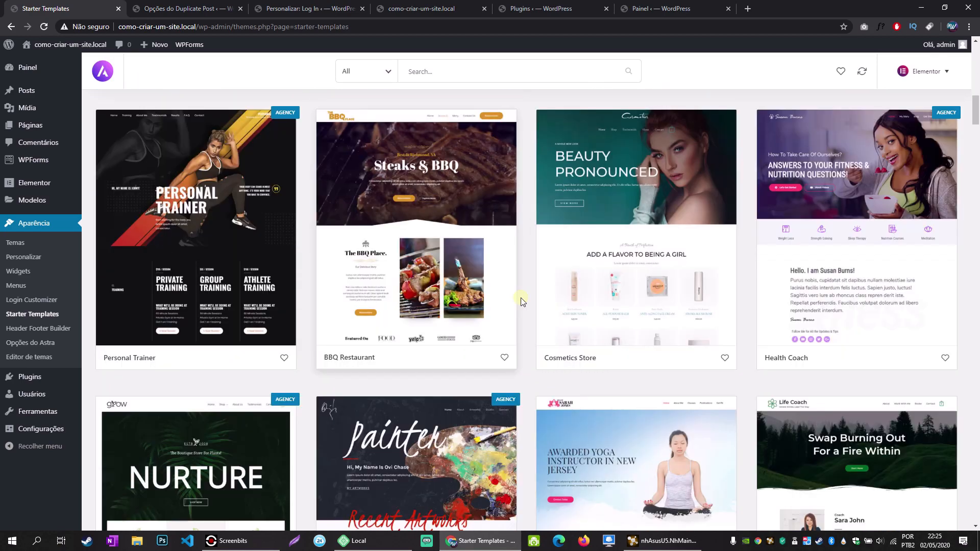
scroll(522, 301, down, 3)
scroll(522, 301, up, 13)
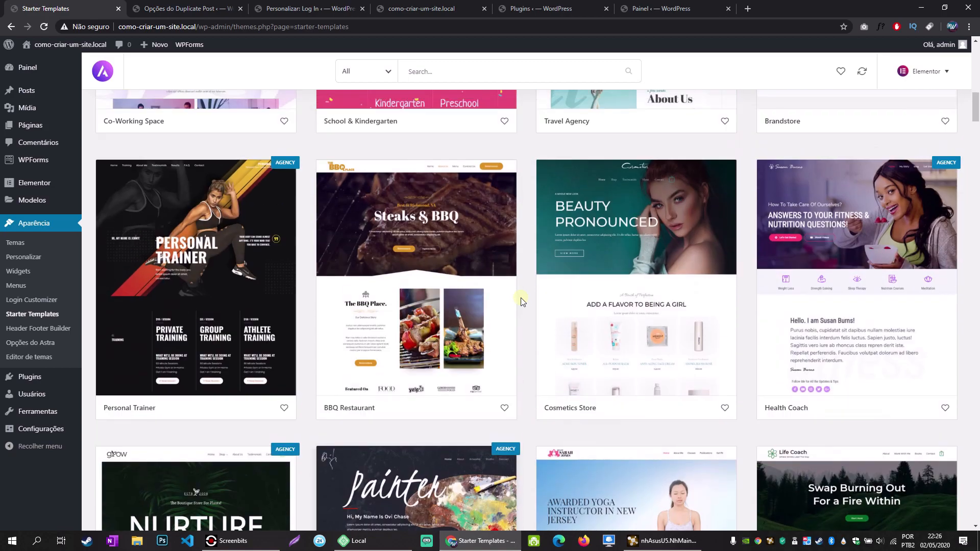
scroll(522, 301, up, 7)
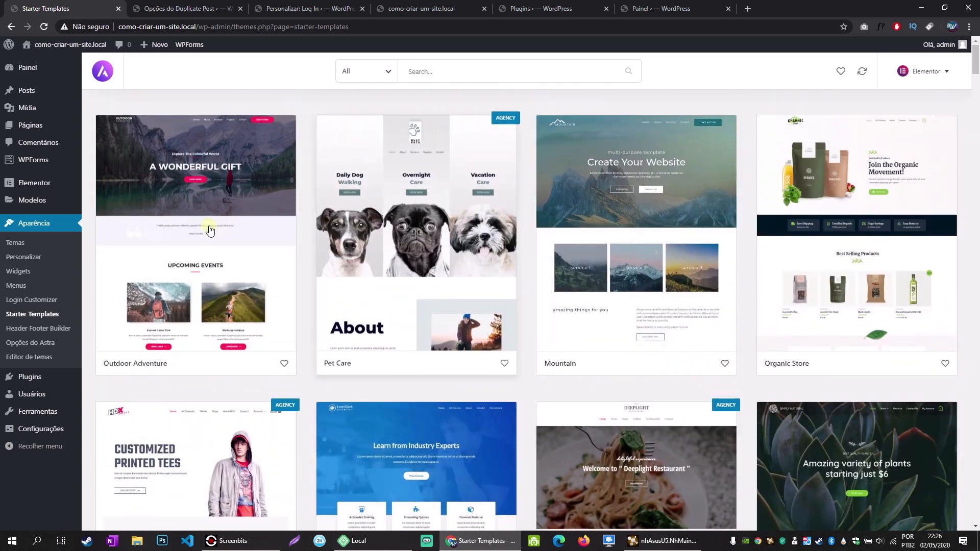
click(209, 231)
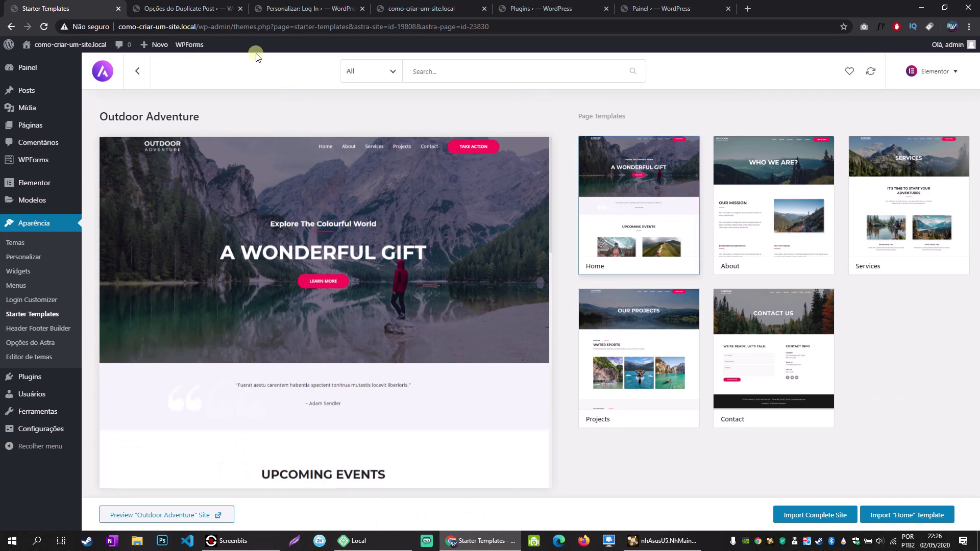
Review the site's current pet care home page from header to footer.
click(422, 9)
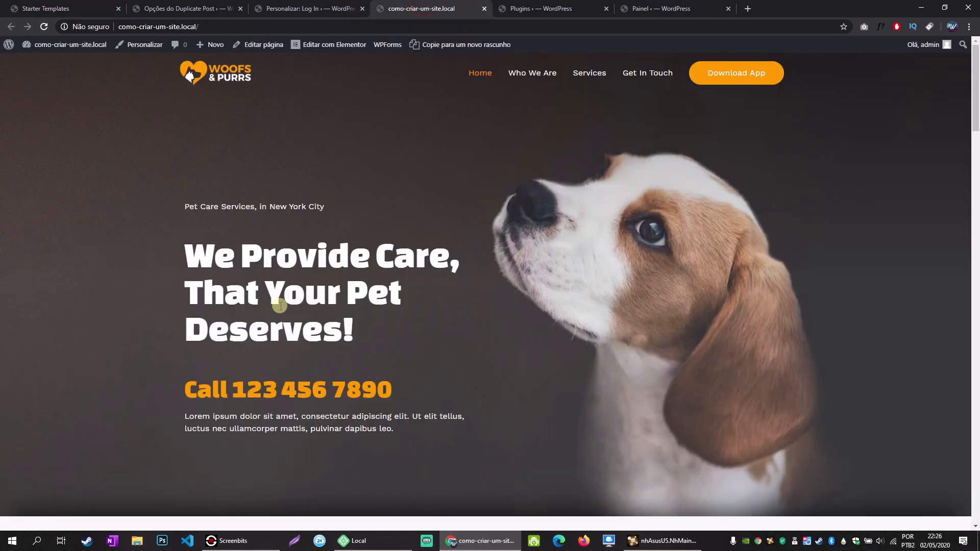
scroll(280, 306, down, 20)
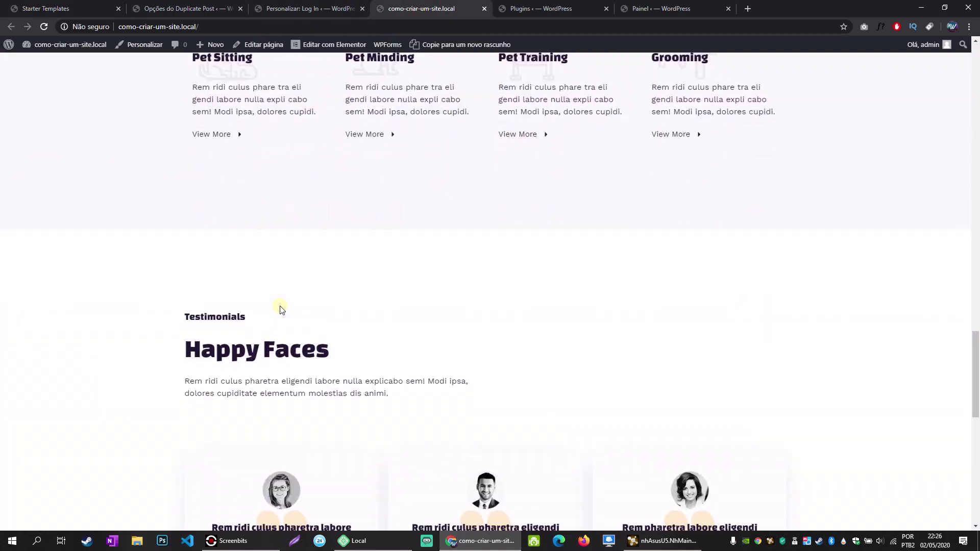
scroll(280, 309, down, 8)
scroll(280, 309, up, 18)
scroll(280, 308, up, 15)
Close the Duplicate Post options and login customizer pages and return to the Outdoor Adventure template.
click(165, 6)
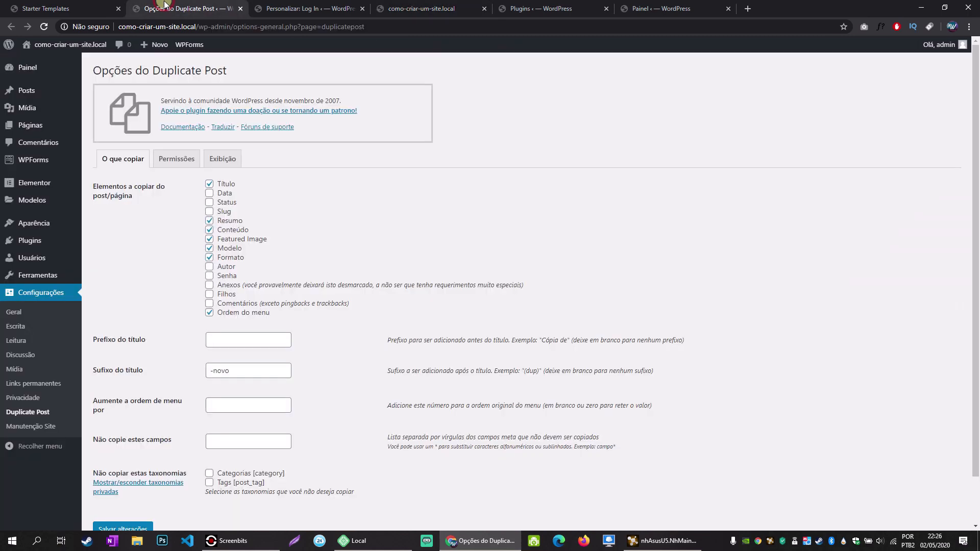
click(241, 9)
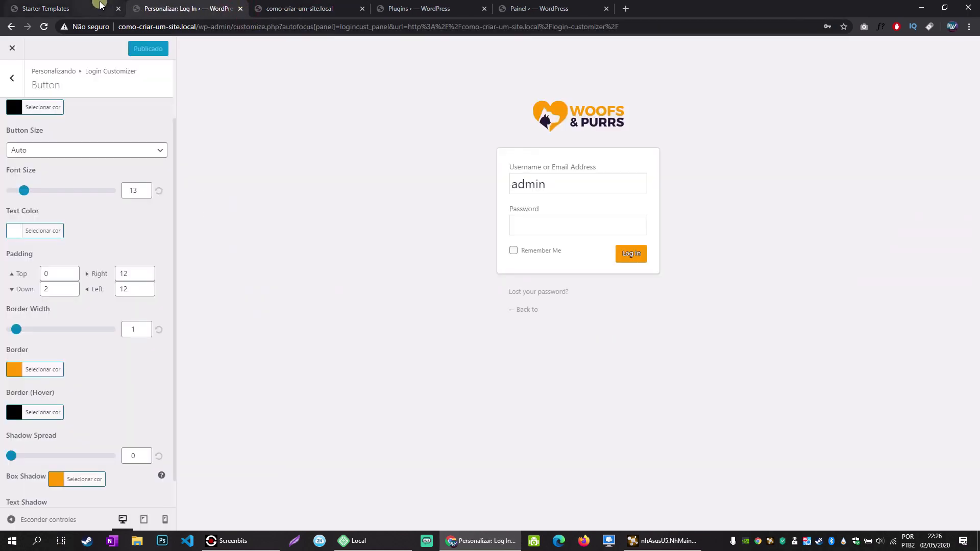
click(241, 9)
click(78, 7)
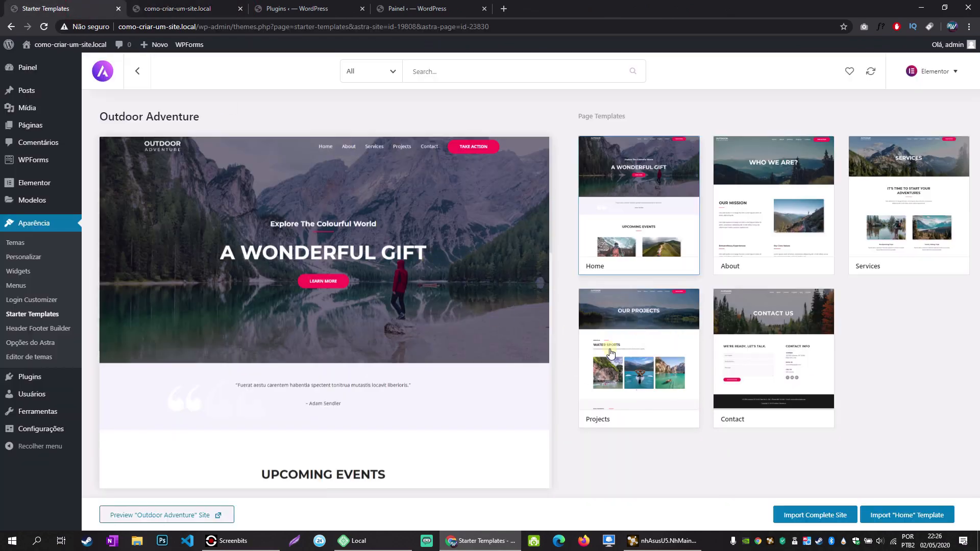
Preview the About, Projects, Services and Contact pages of the Outdoor Adventure template.
click(750, 250)
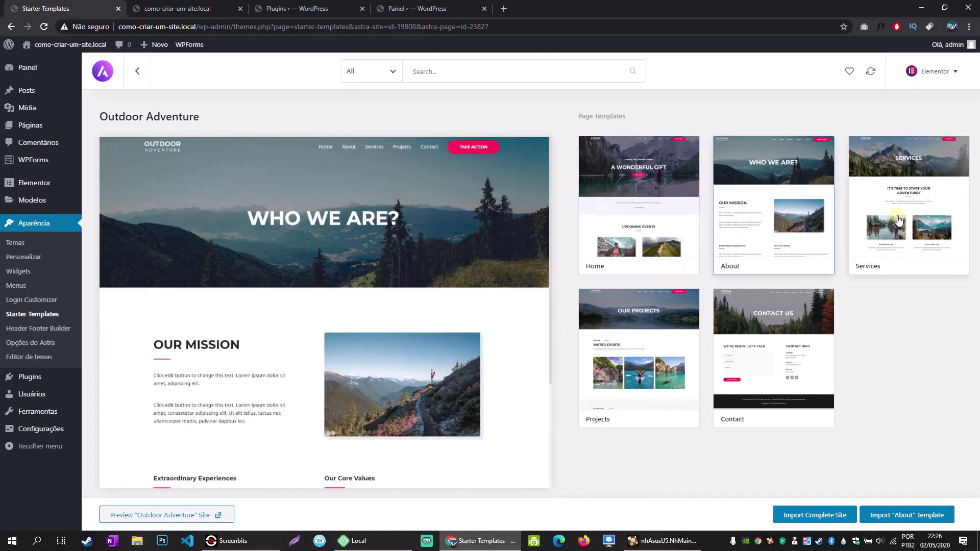
click(615, 356)
click(879, 238)
click(760, 332)
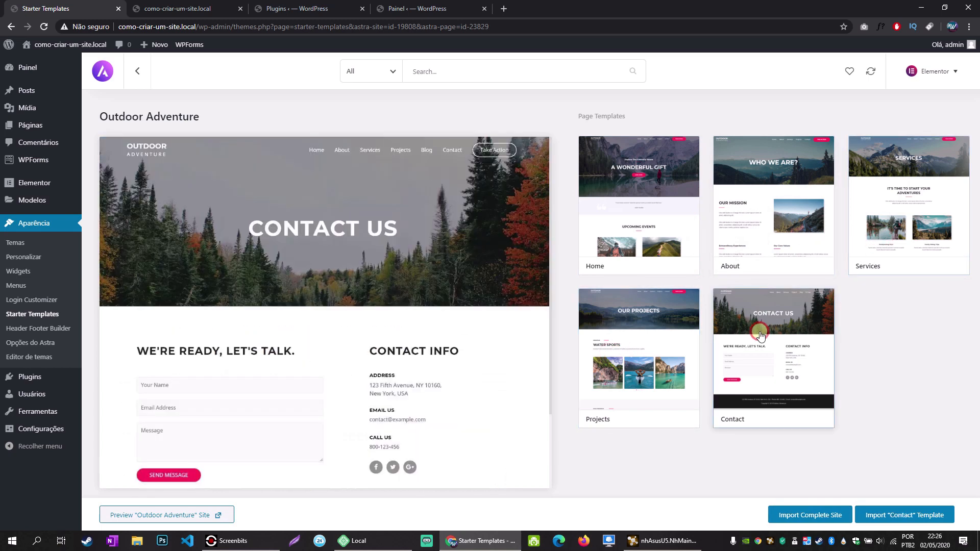
Import the complete Outdoor Adventure site with Delete Previously Imported Site enabled.
click(803, 518)
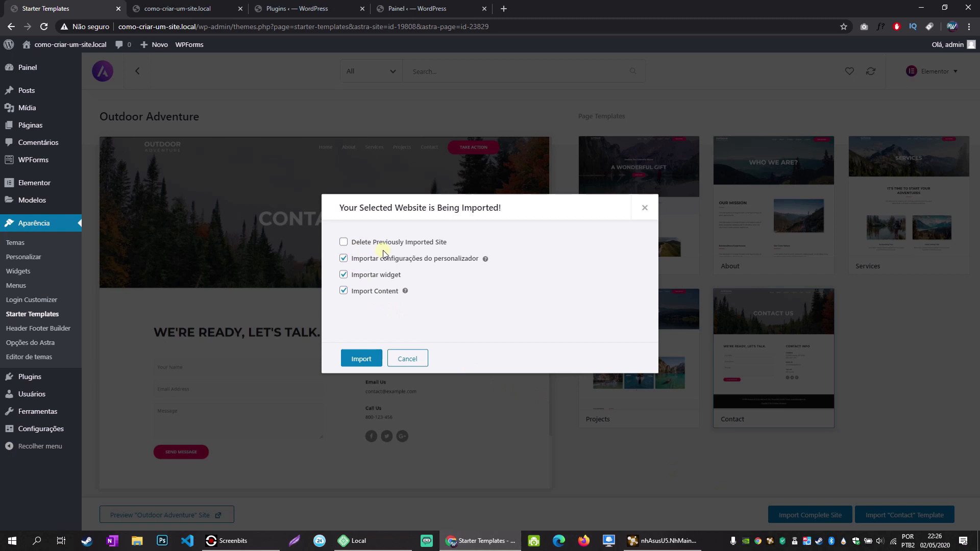
click(344, 243)
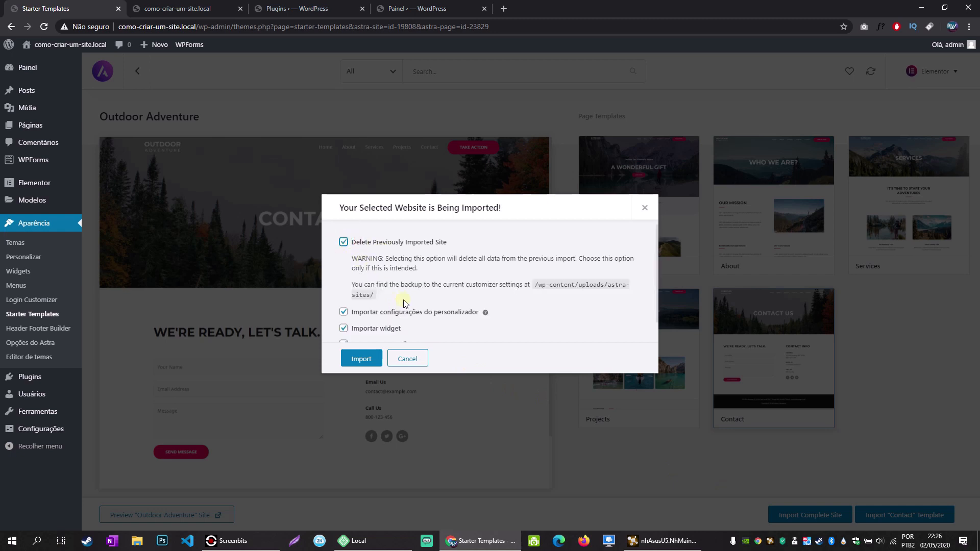
scroll(404, 304, down, 1)
click(372, 358)
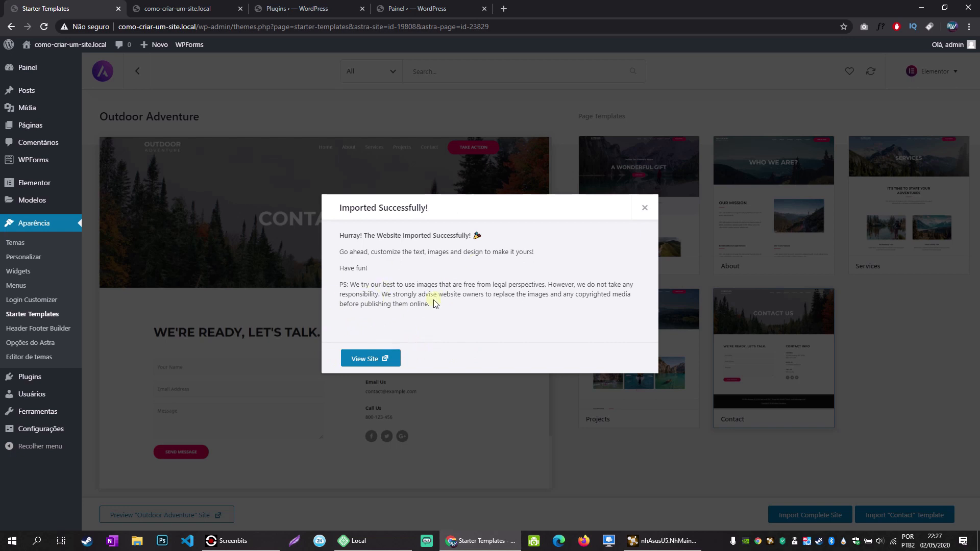
Reload the site's front page to check the imported Outdoor Adventure design.
click(177, 8)
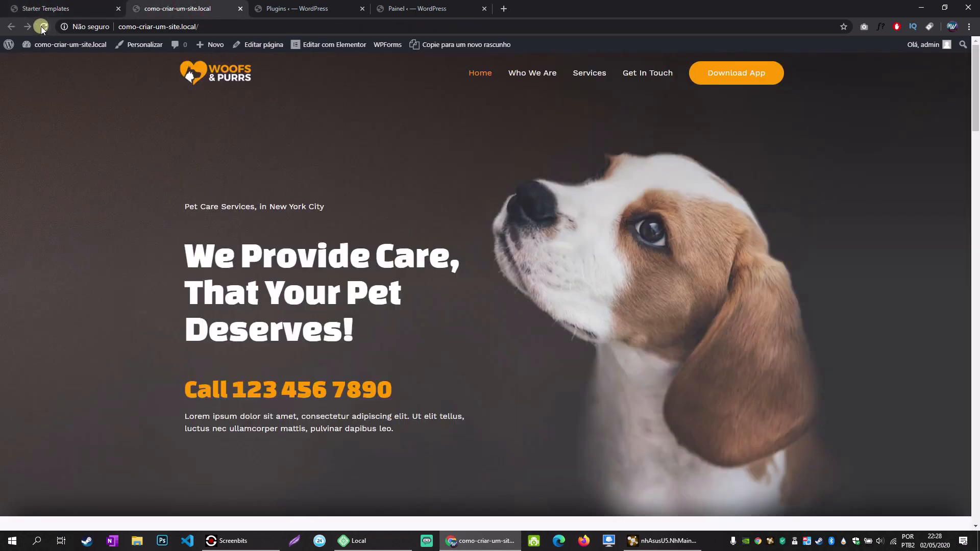
click(42, 26)
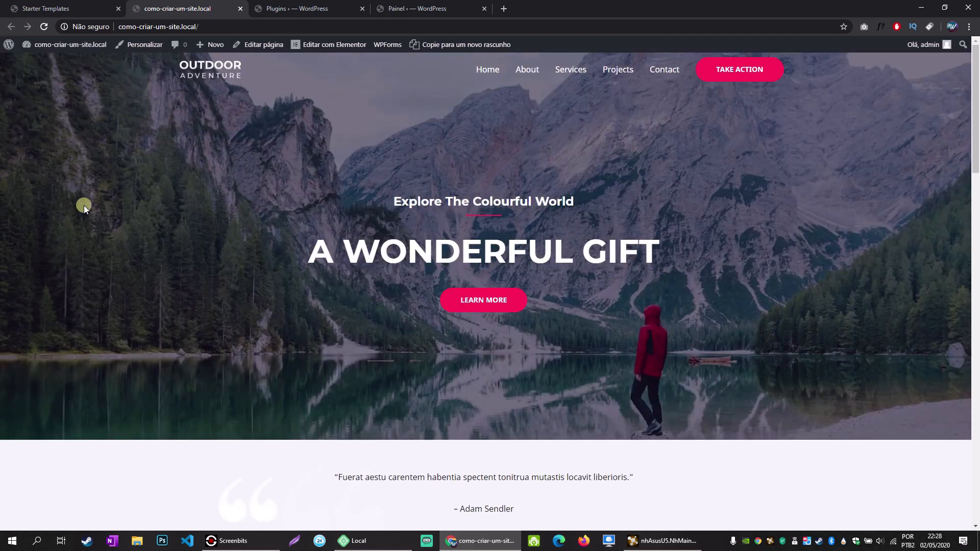
drag(975, 133, 920, 130)
Dismiss the import completion dialog in Starter Templates and return to the site's front page.
click(66, 9)
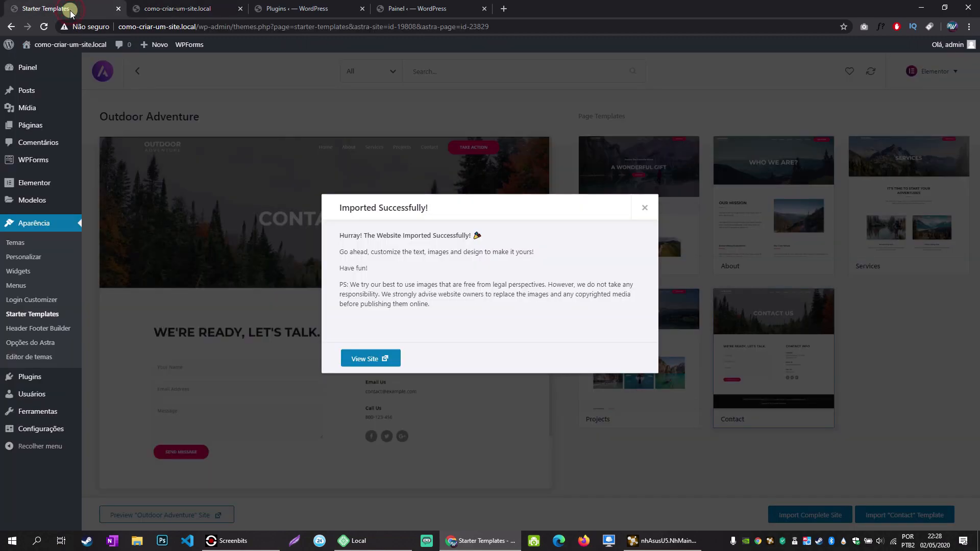
click(657, 211)
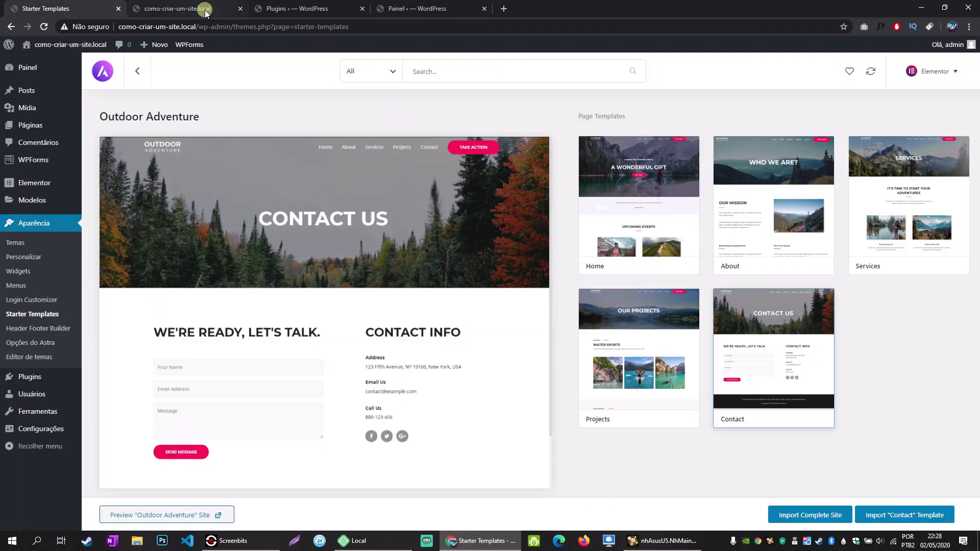
click(161, 7)
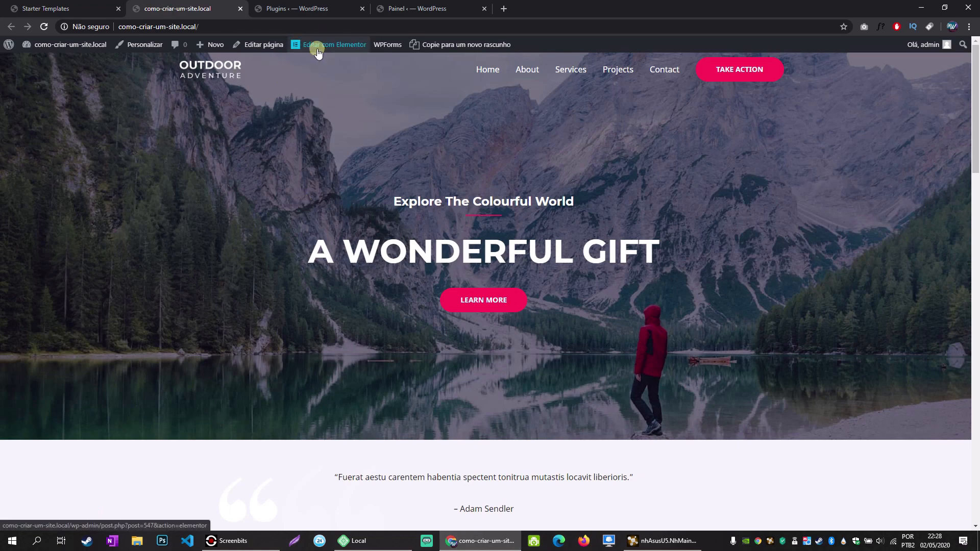
List all the site's pages from the dashboard and open the Home page in the Elementor editor in a new browser tab.
click(69, 8)
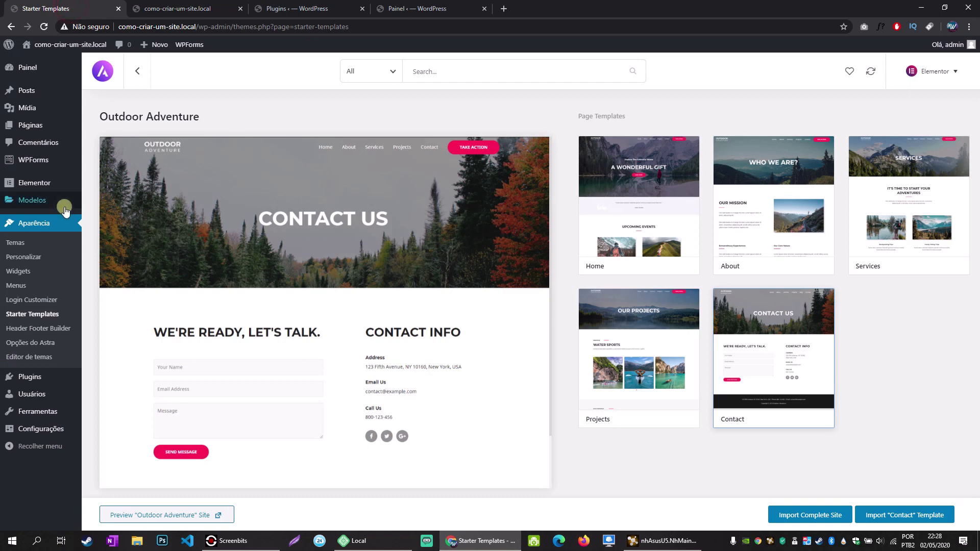
click(102, 128)
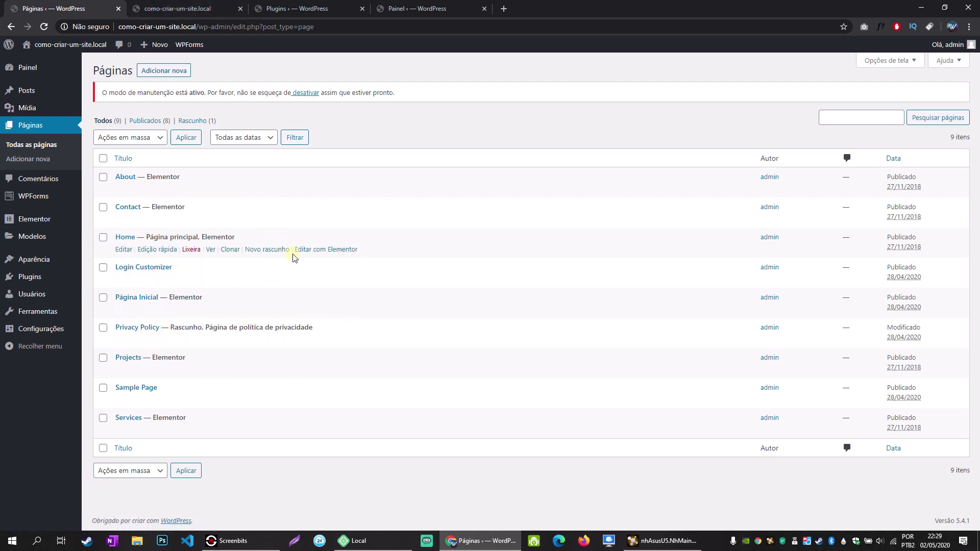
middle_click(312, 249)
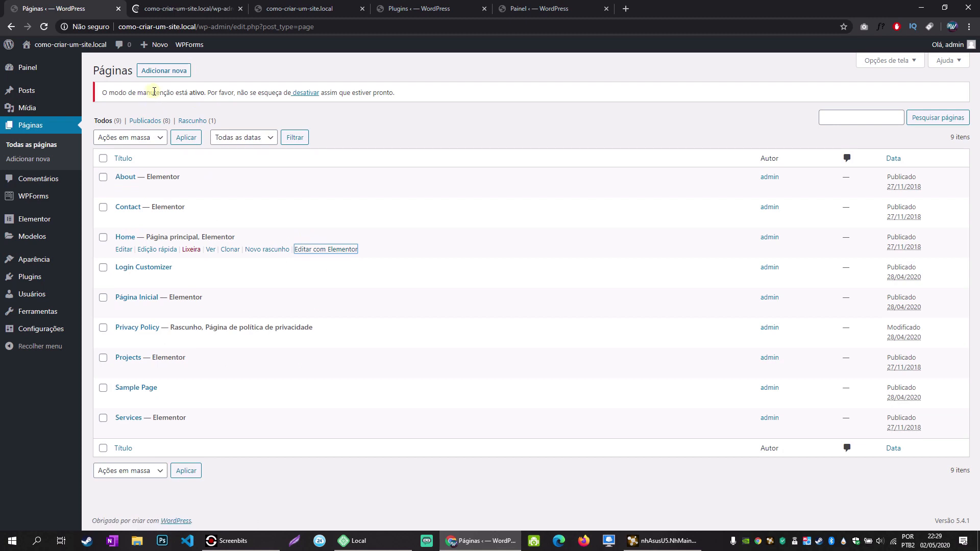
click(153, 9)
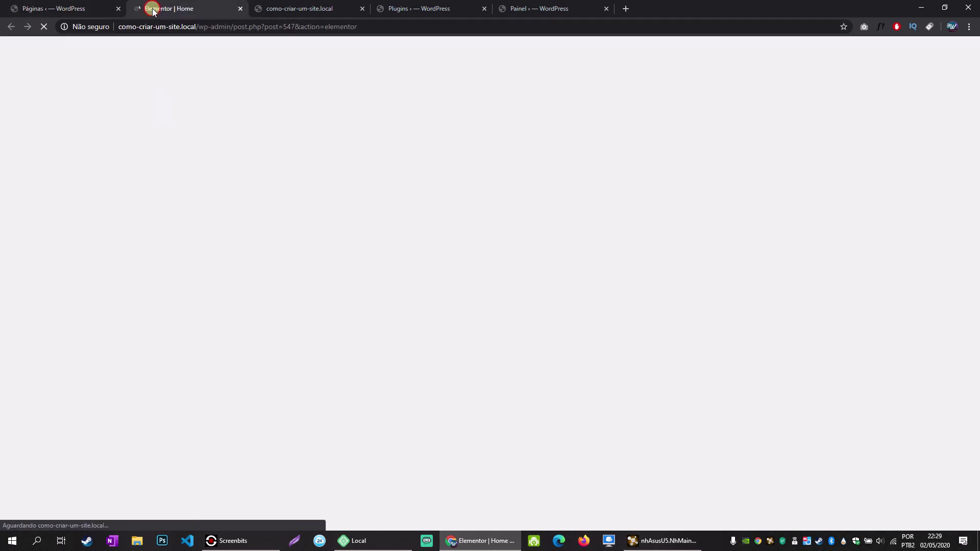
click(94, 14)
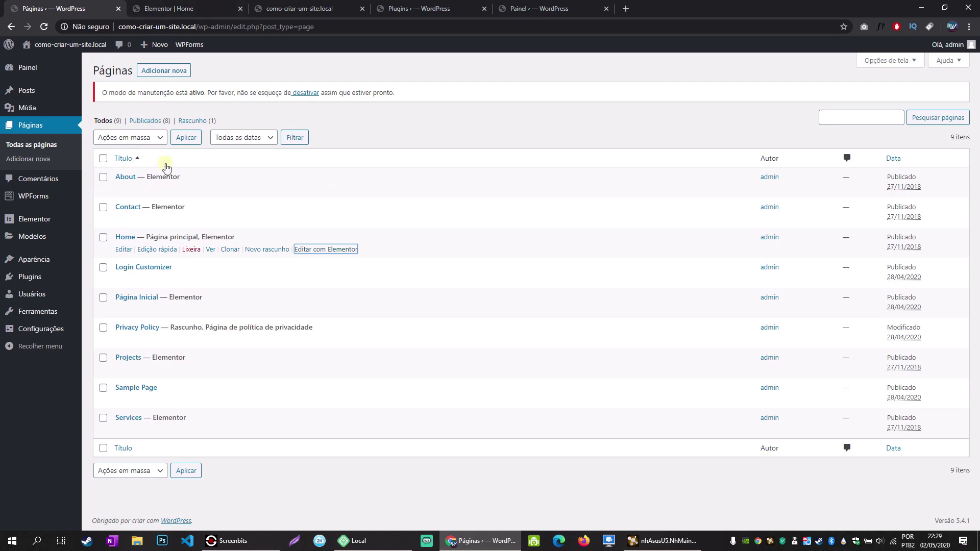
click(182, 8)
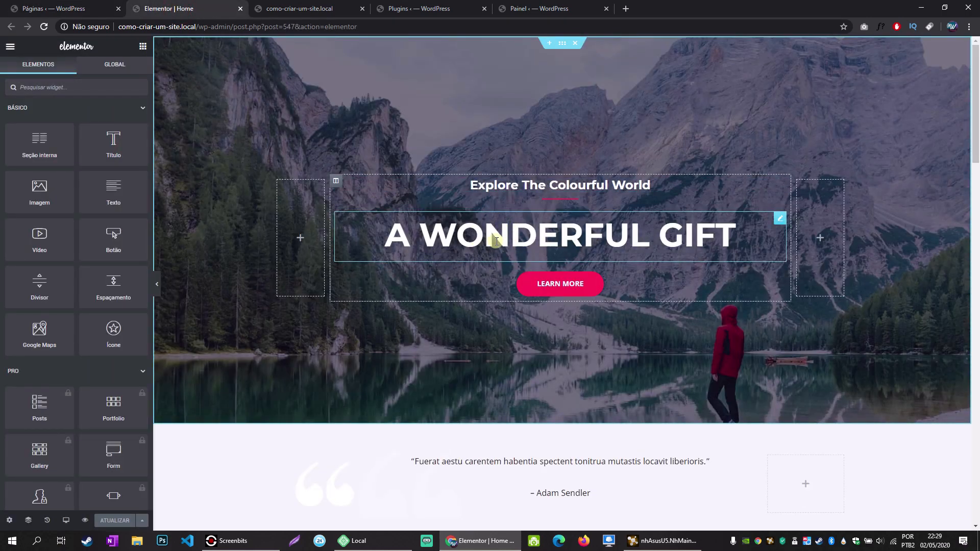
Examine the imported Home page's sections in the Elementor editor down to the footer.
scroll(438, 326, down, 8)
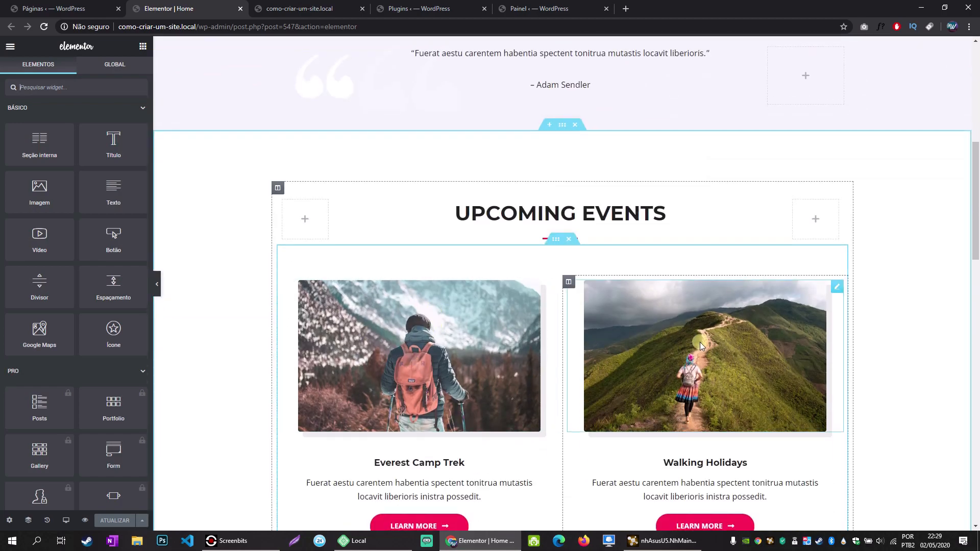
scroll(700, 342, down, 13)
scroll(654, 354, down, 8)
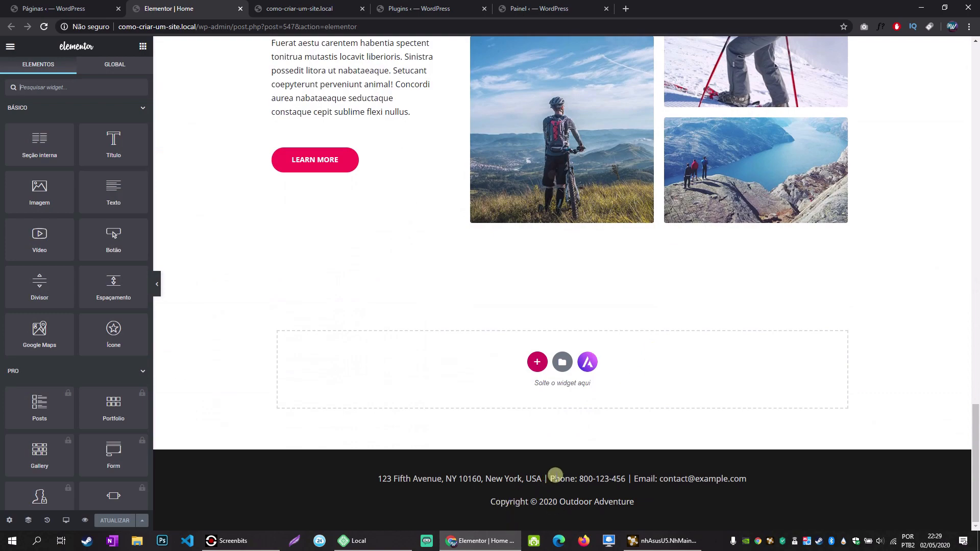
scroll(551, 365, up, 10)
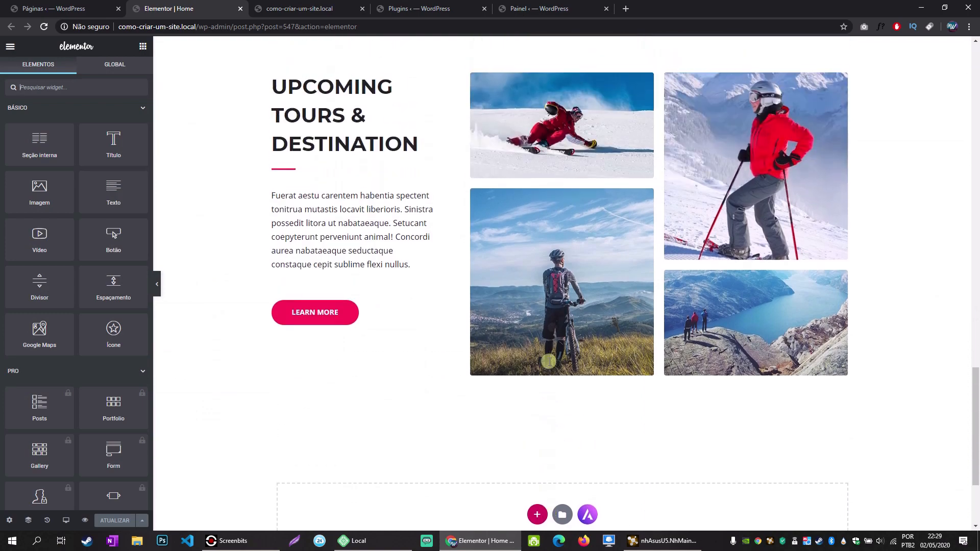
Compare the top of the Home page in the Elementor editor with the live front page.
scroll(549, 362, up, 15)
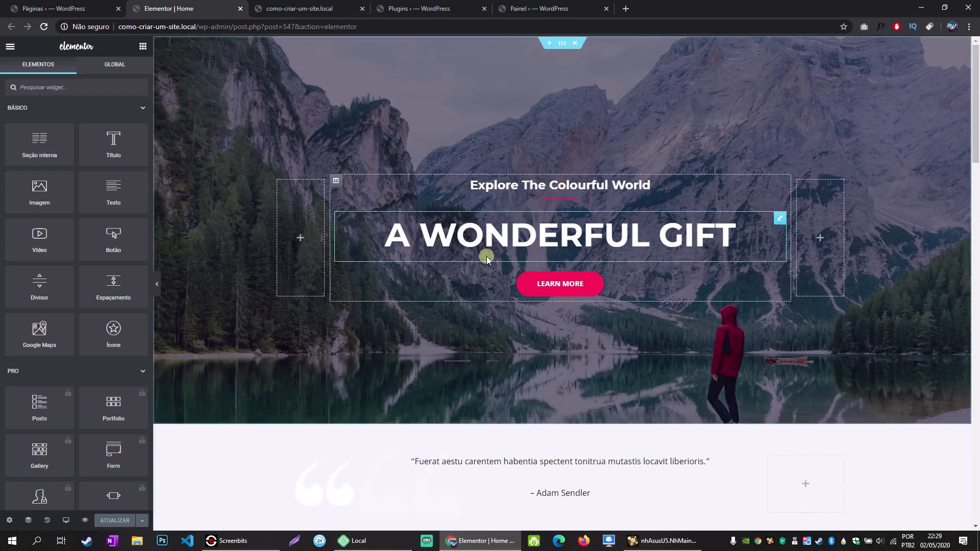
click(302, 8)
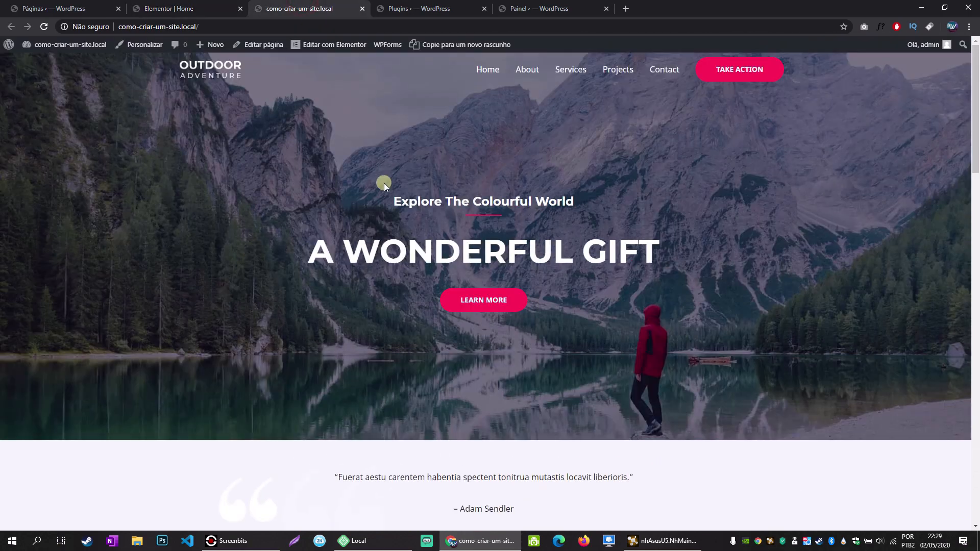
click(178, 9)
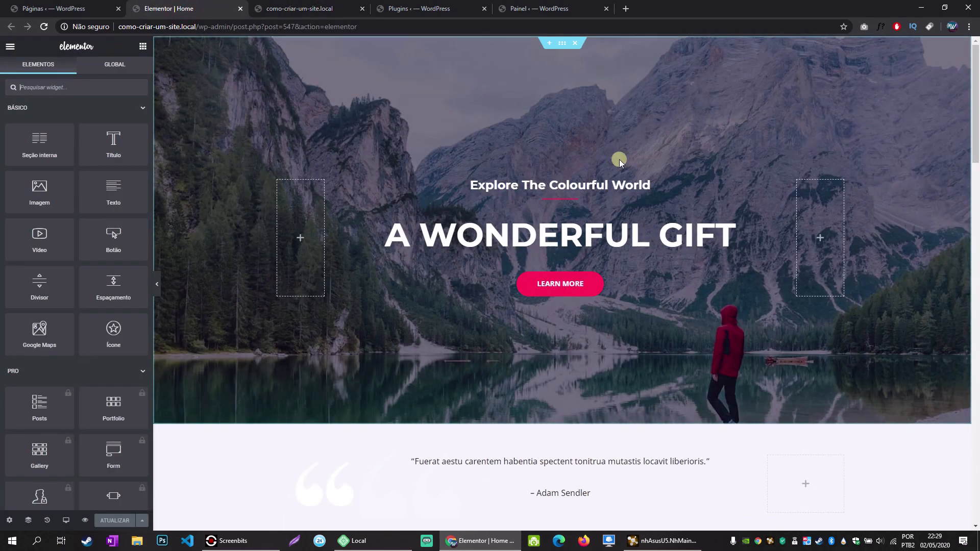
Examine Elementor's saved templates page and the theme builder and popup entries in the WordPress dashboard.
click(51, 9)
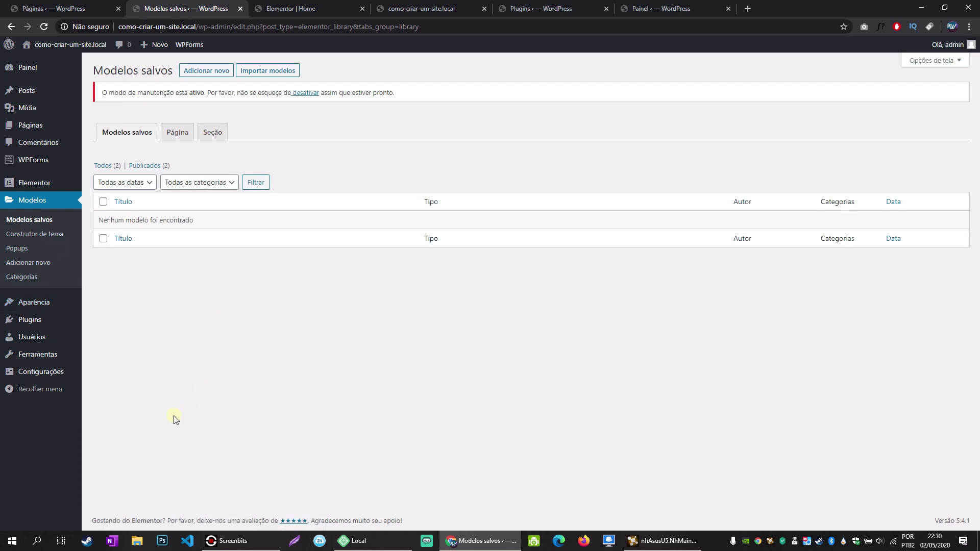
mouse_move(18, 306)
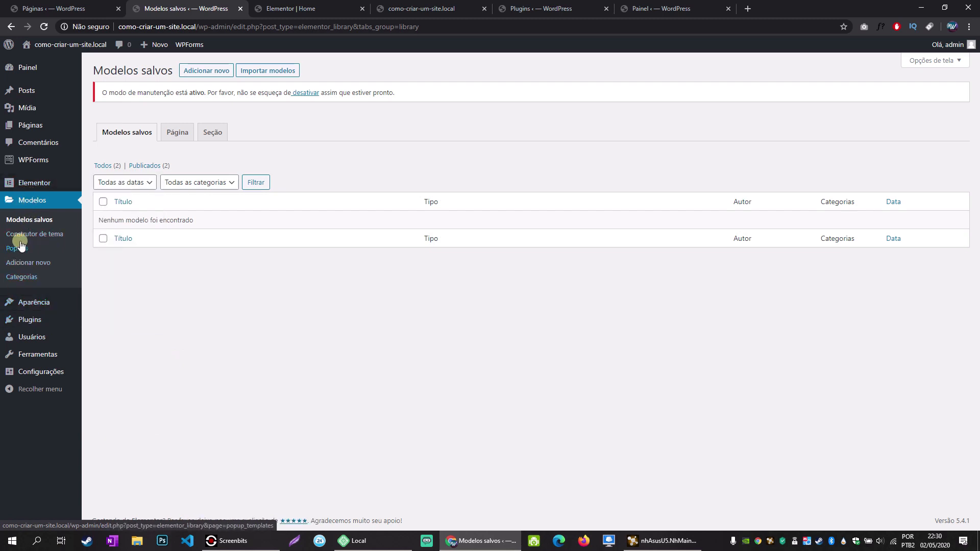
mouse_move(39, 184)
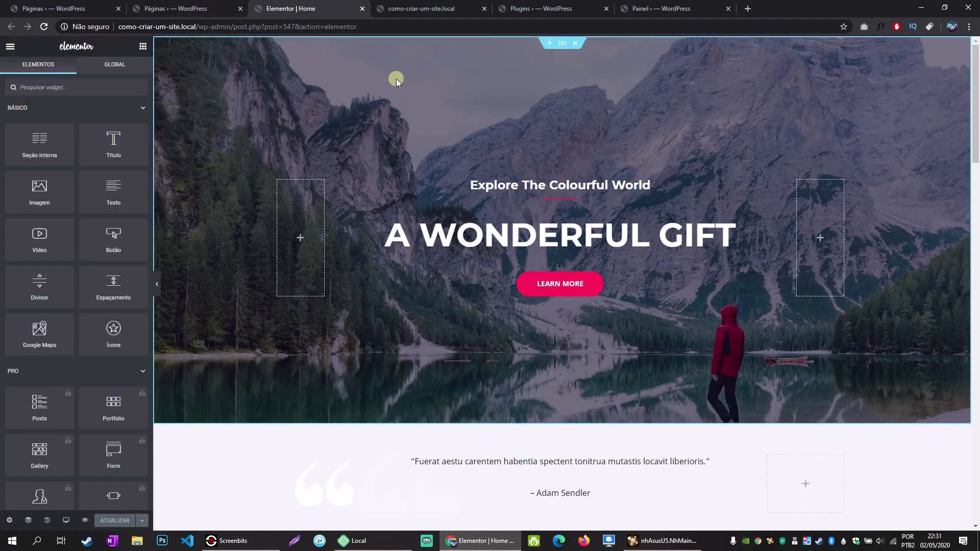
Look through the Home page in the Elementor editor down to the footer text and back to the hero section.
scroll(334, 216, down, 15)
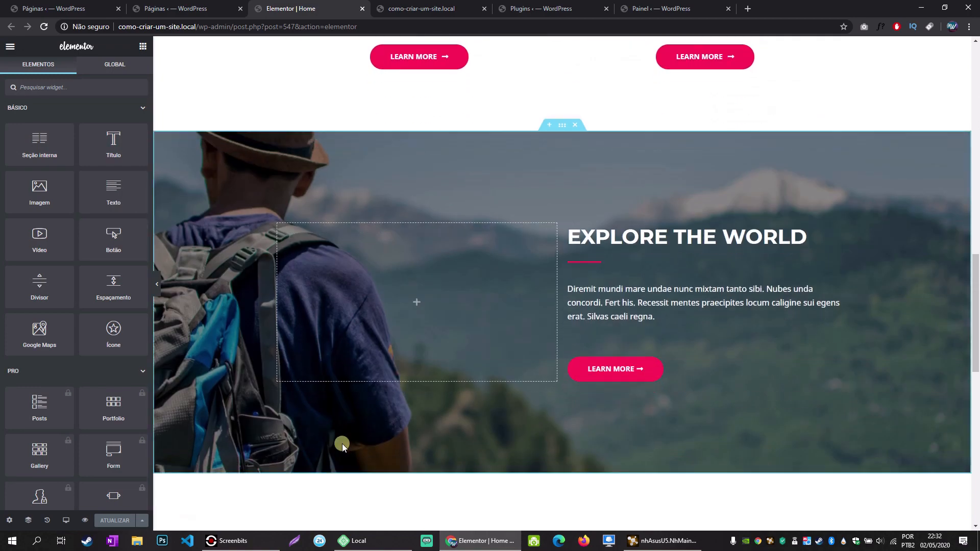
scroll(342, 444, down, 12)
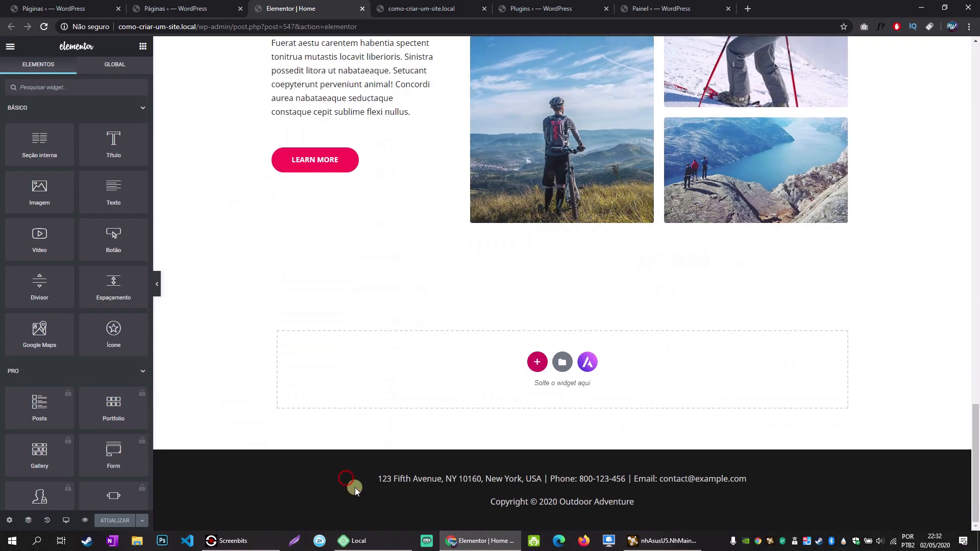
drag(441, 483, 446, 490)
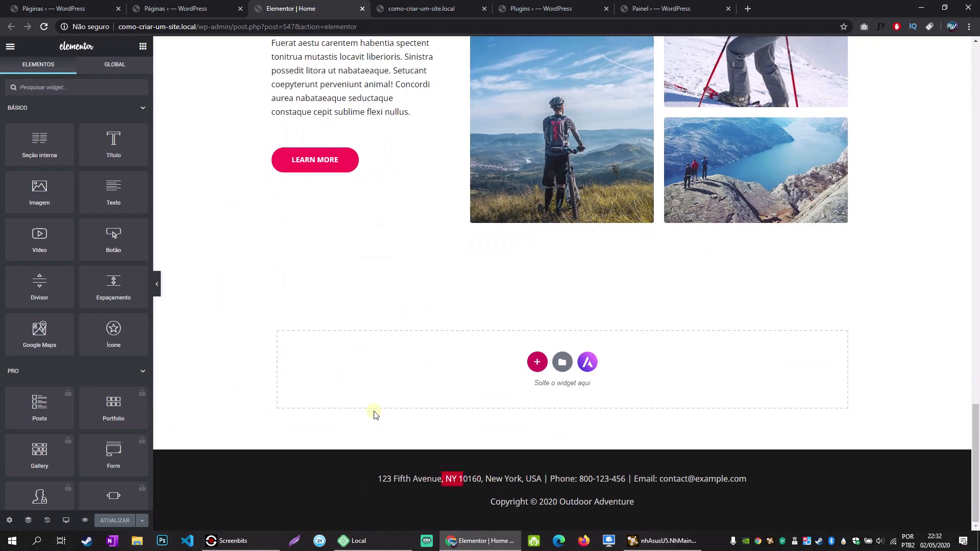
scroll(382, 306, up, 8)
scroll(382, 303, up, 8)
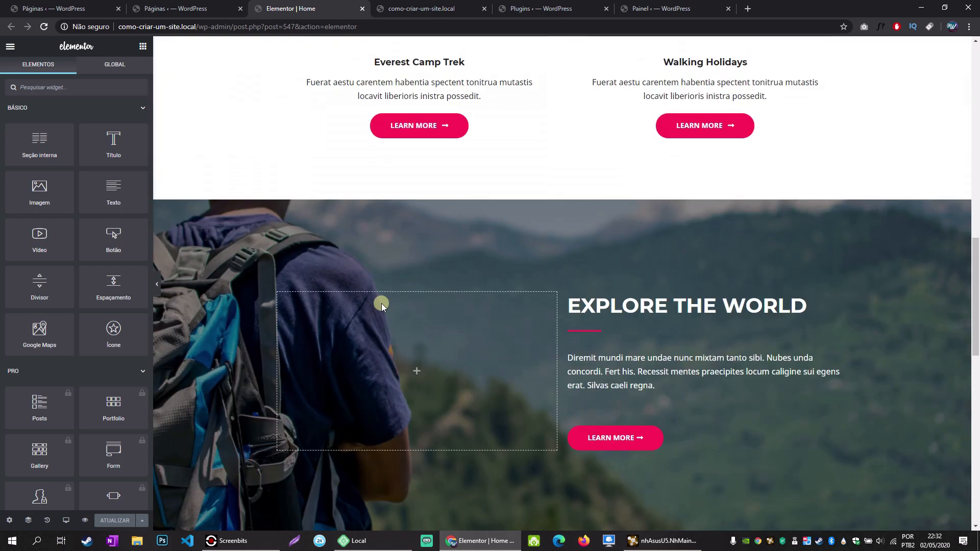
scroll(381, 304, up, 10)
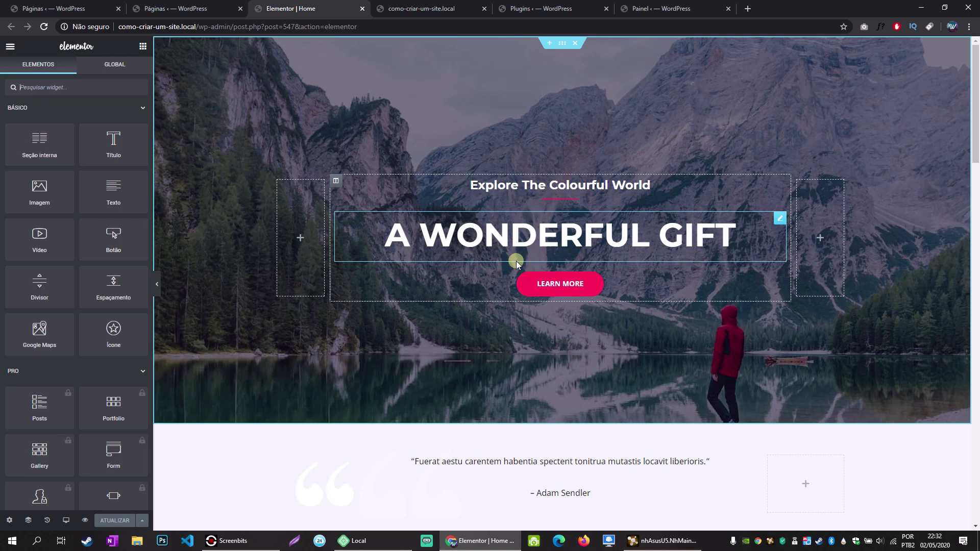
Replace the hero section's main heading text with "Um presente maravilhoso".
click(473, 233)
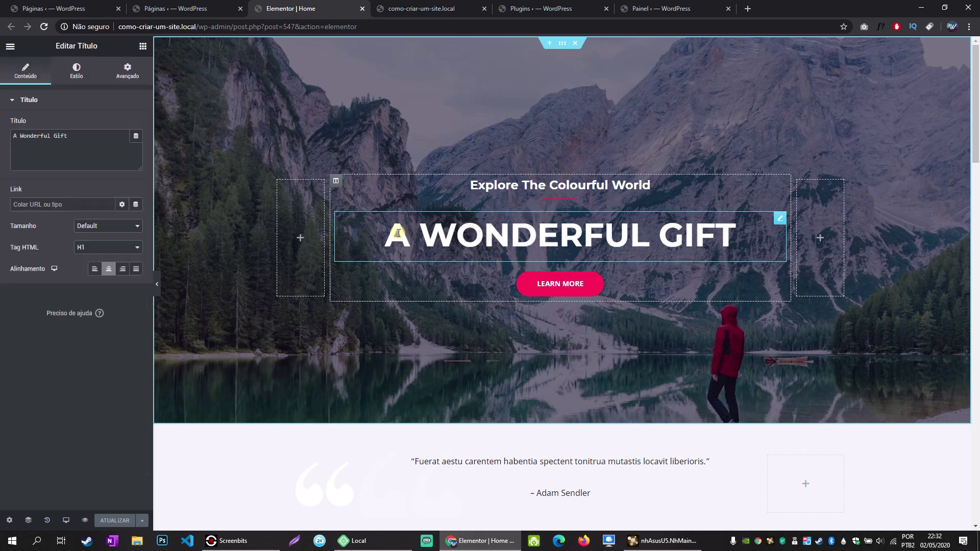
drag(380, 232, 729, 249)
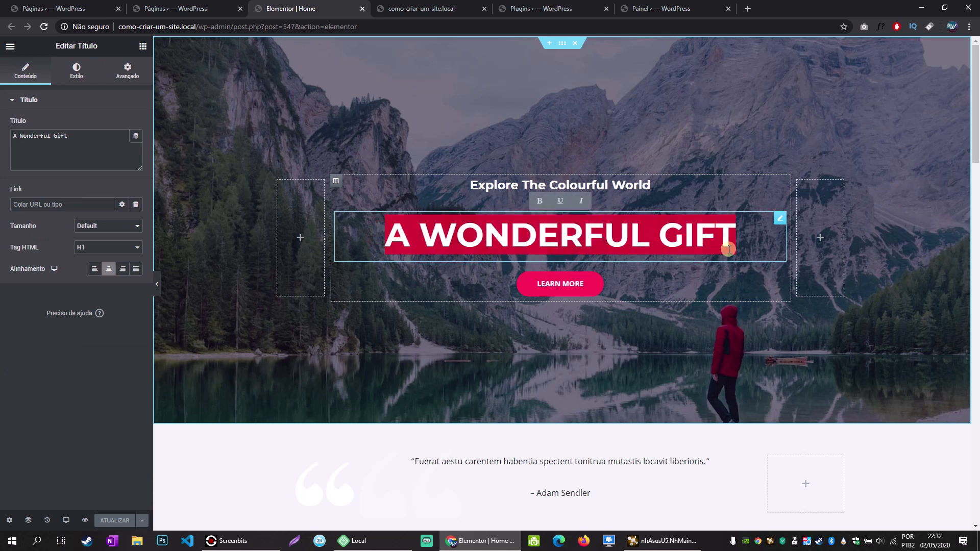
text(Um)
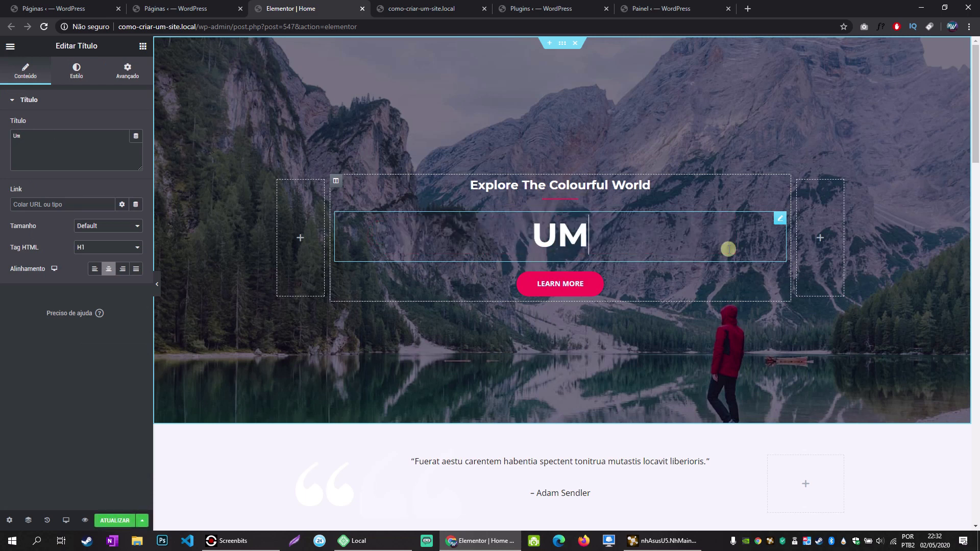
text( presente maravilhoso)
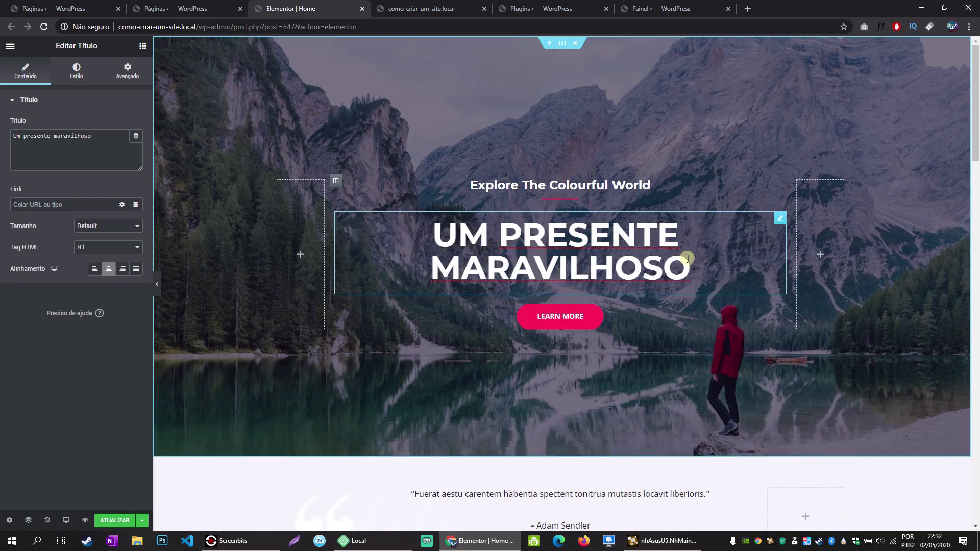
drag(690, 259, 258, 212)
click(77, 71)
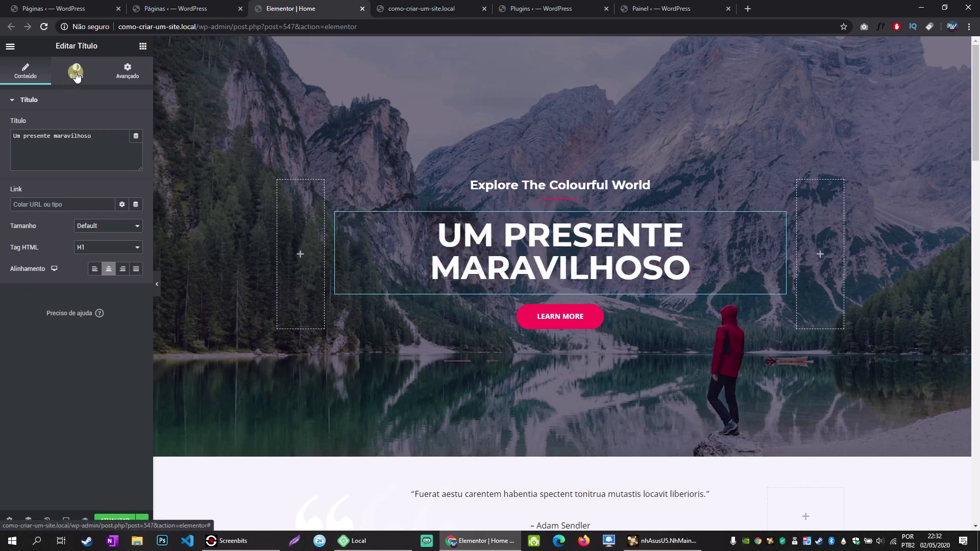
click(21, 74)
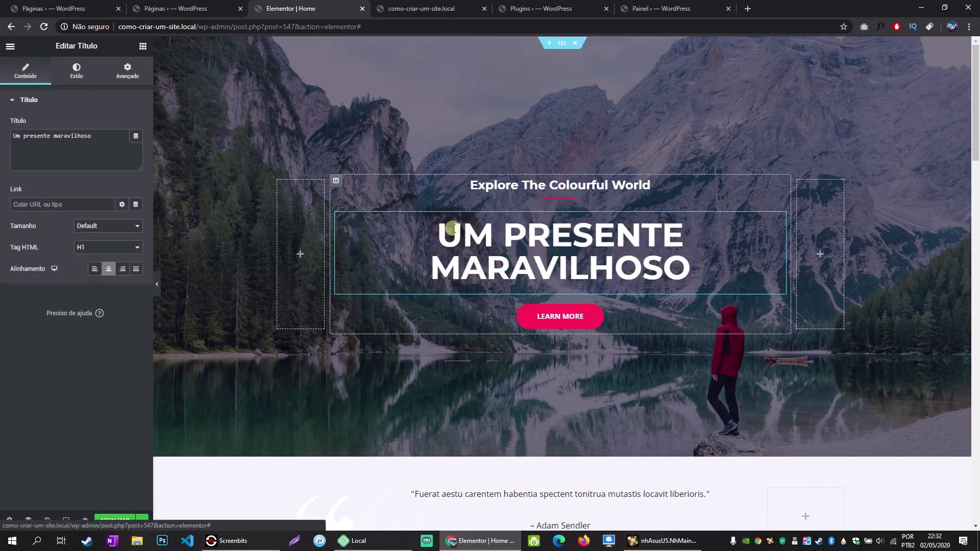
click(712, 277)
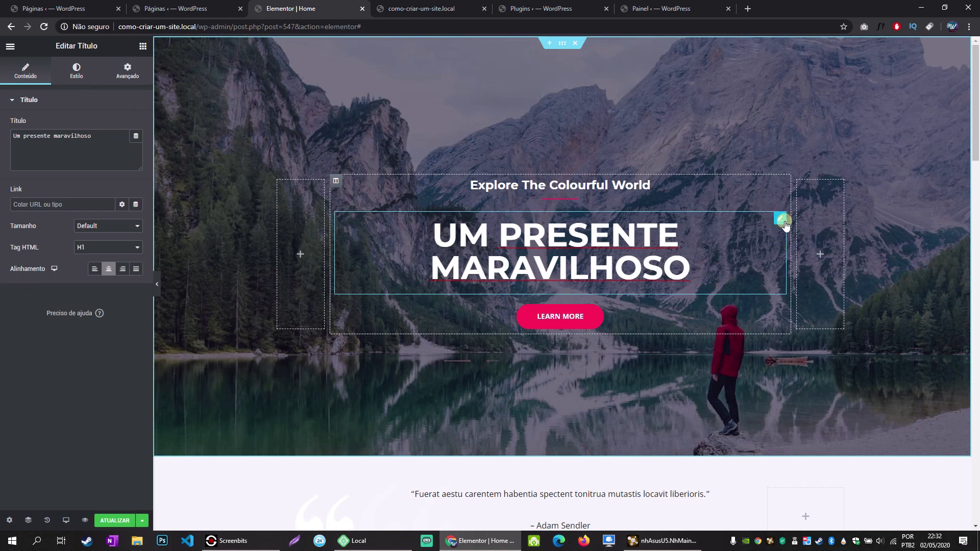
drag(779, 221, 780, 221)
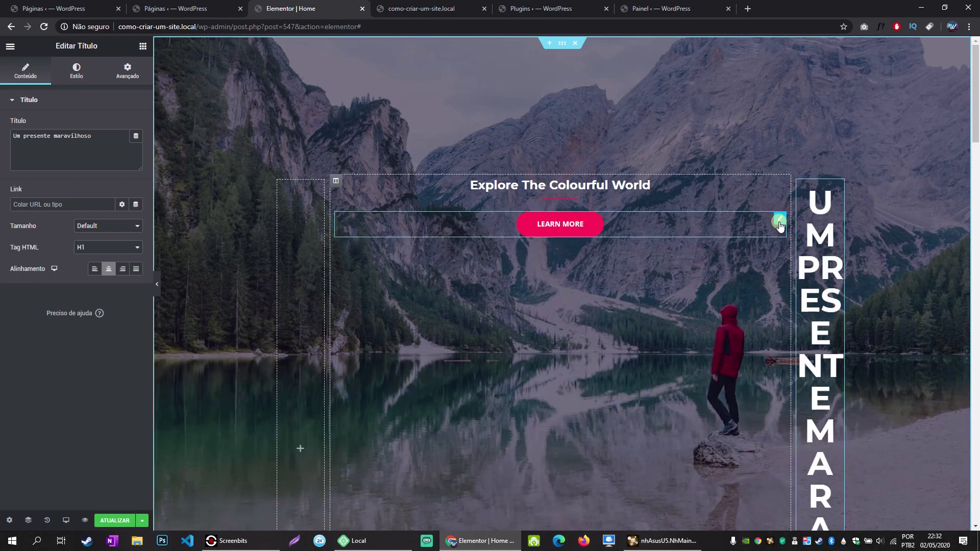
key(ctrl+z)
click(776, 218)
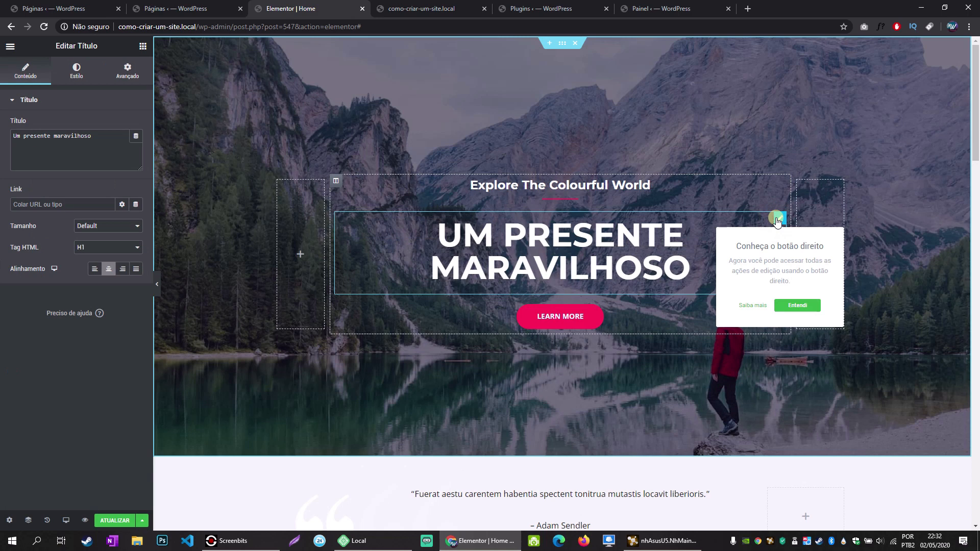
right_click(775, 218)
click(801, 227)
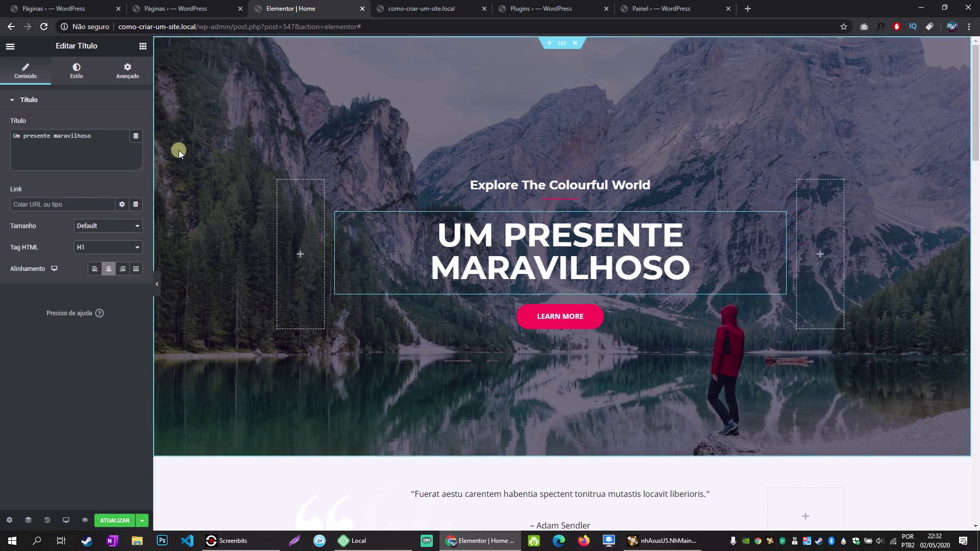
Set the hero heading's font size to 53 px in its typography settings.
click(77, 72)
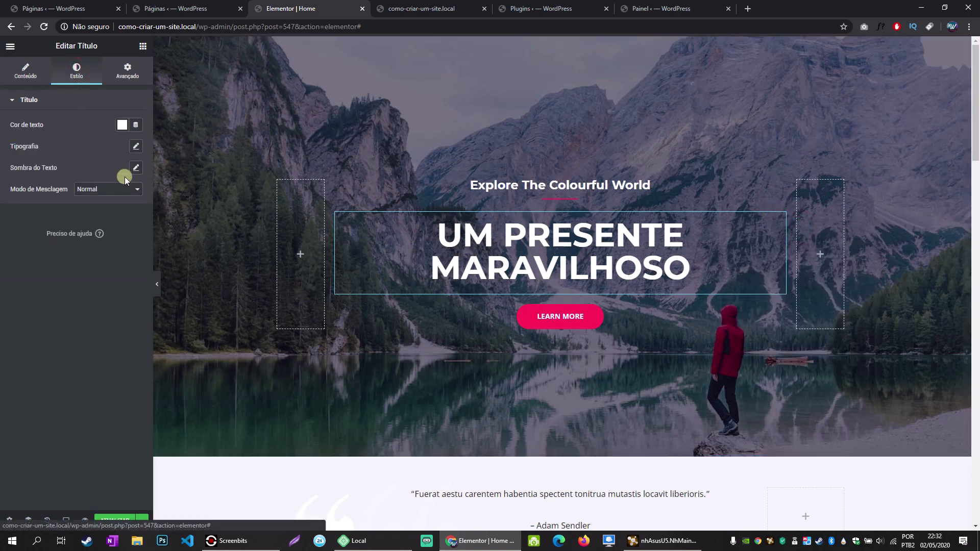
click(137, 149)
click(117, 215)
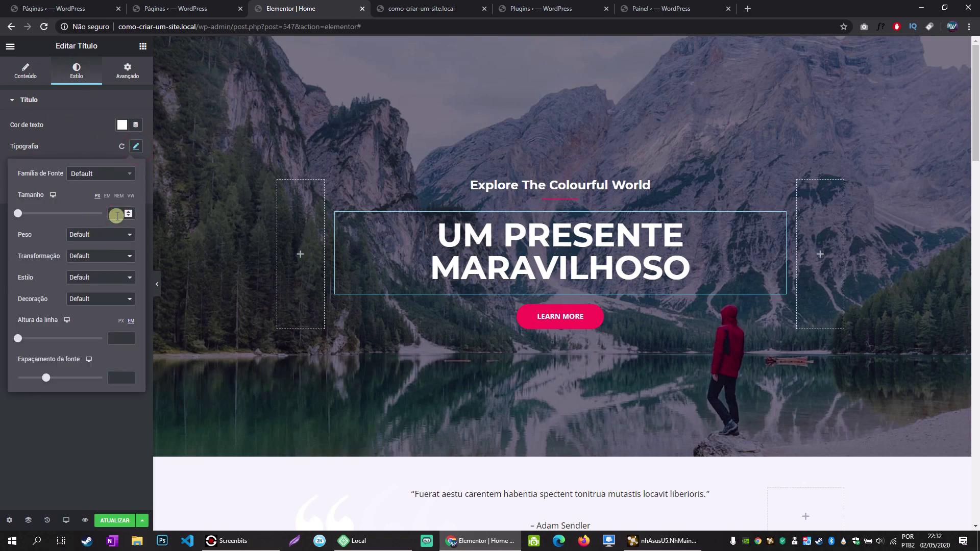
text(30)
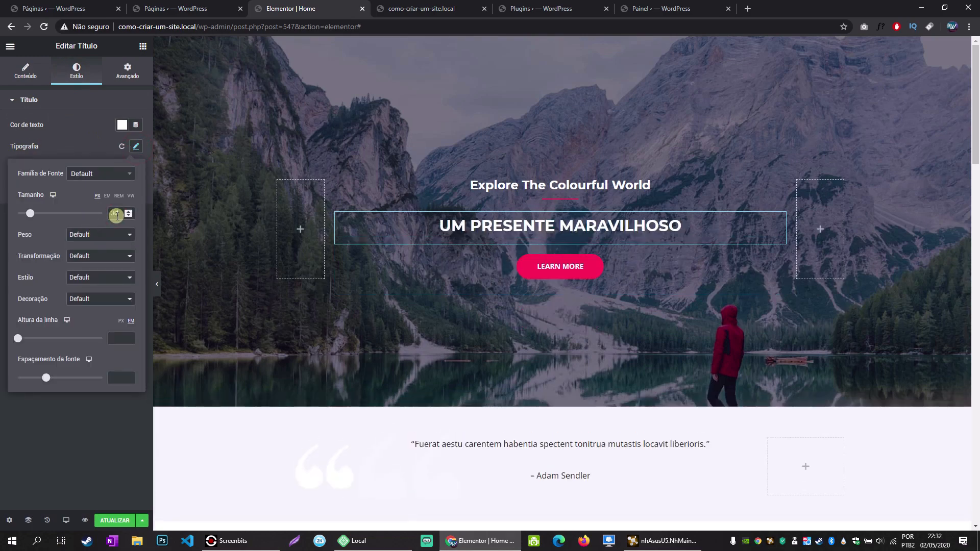
text(40)
key(Up)
key(Up)
key(Up)
key(Up)
key(Up)
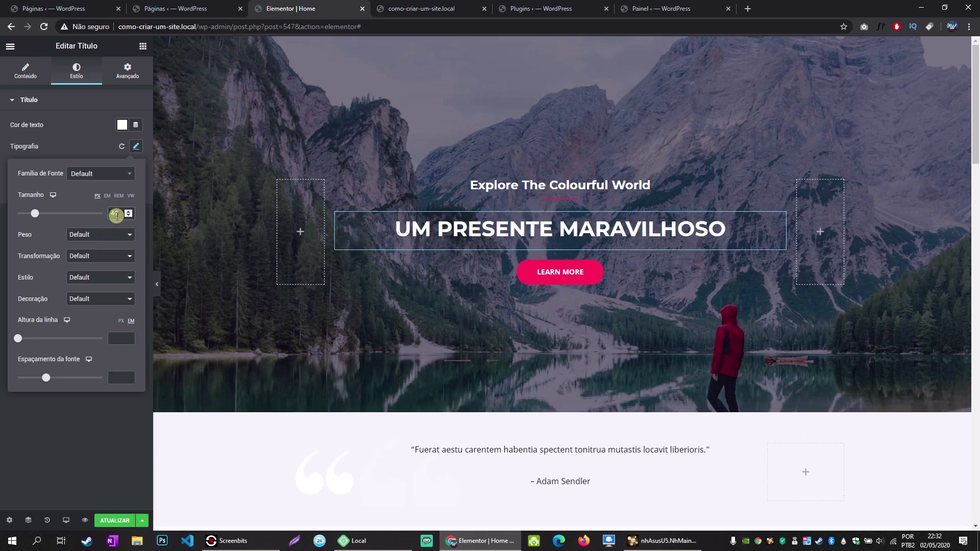
key(Up)
key(Up)
key(Up)
key(Up)
key(Up)
key(Up)
key(Up)
key(Up)
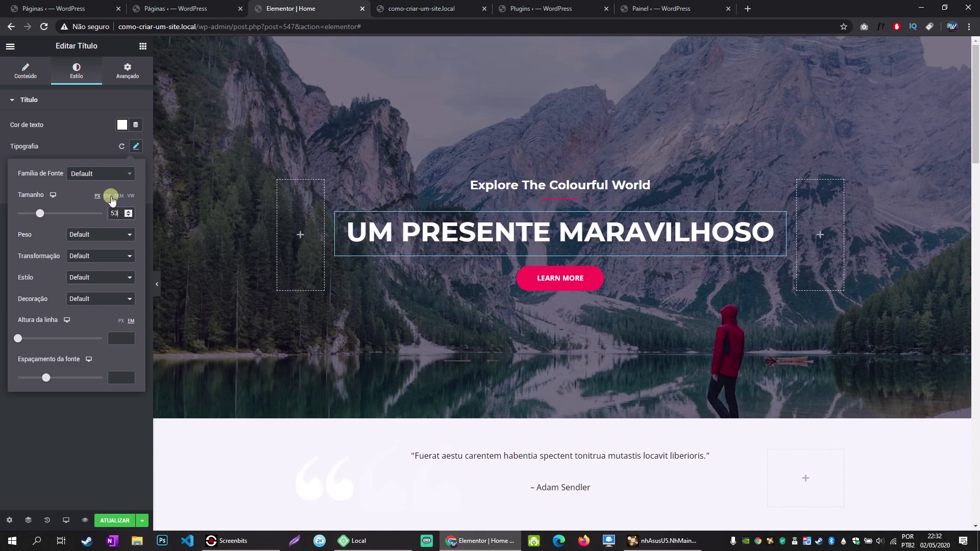
Browse the font families available for the hero heading without choosing one.
click(115, 172)
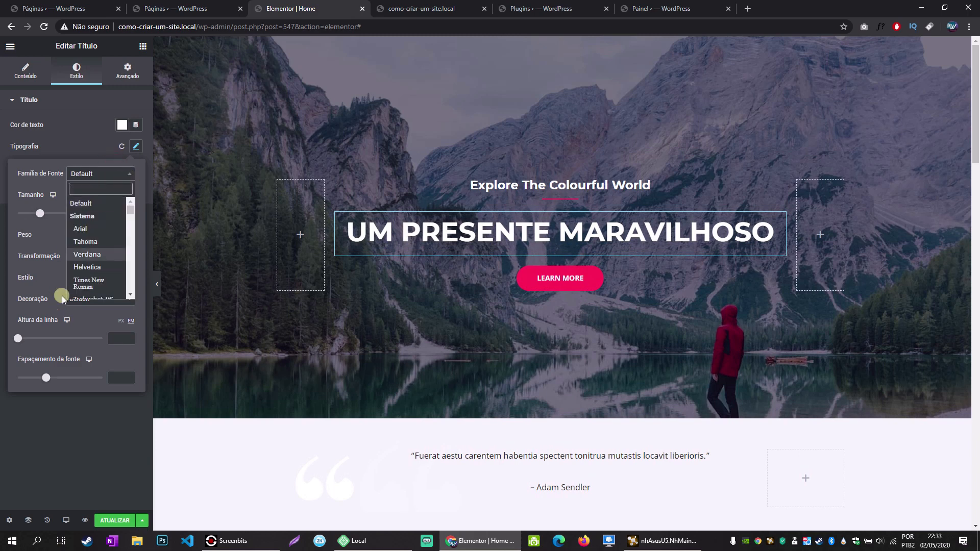
scroll(85, 286, down, 3)
scroll(86, 286, down, 5)
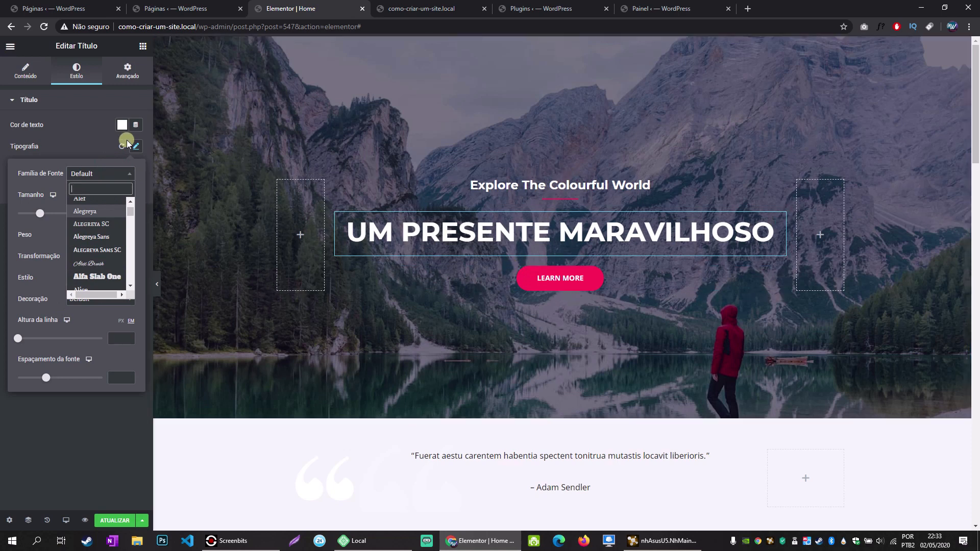
click(27, 176)
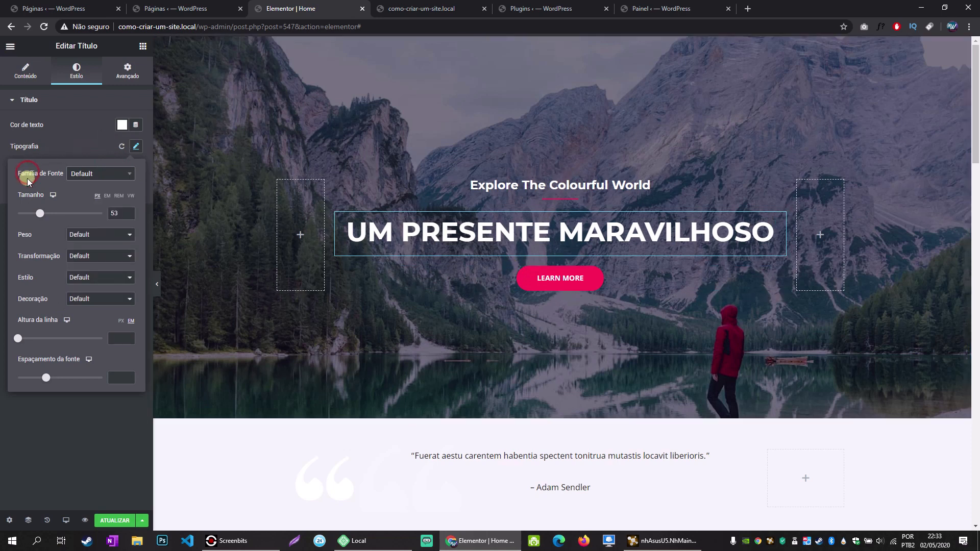
Try the Minúsculas text transformation on the hero heading, restore Default, and check the font style options.
click(86, 261)
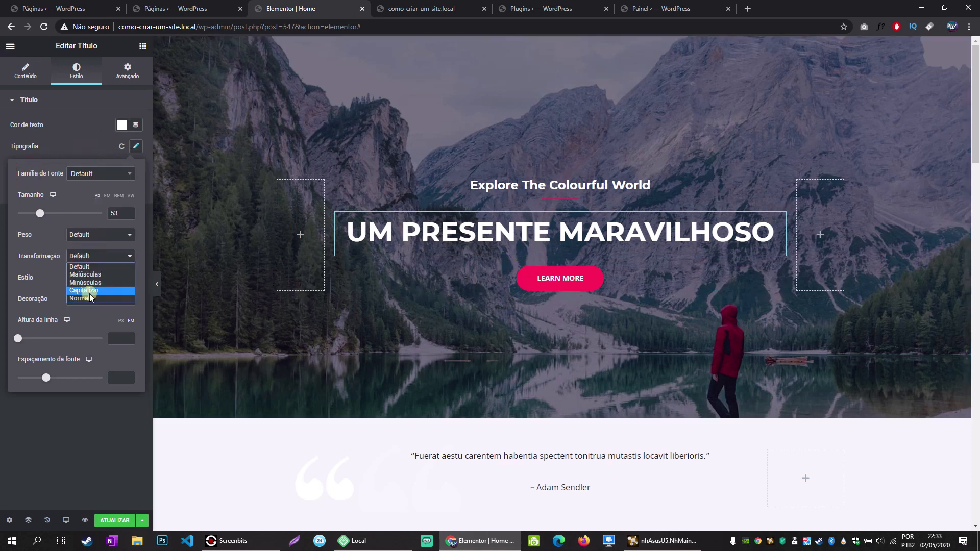
click(87, 283)
click(87, 256)
click(92, 267)
click(87, 277)
click(56, 290)
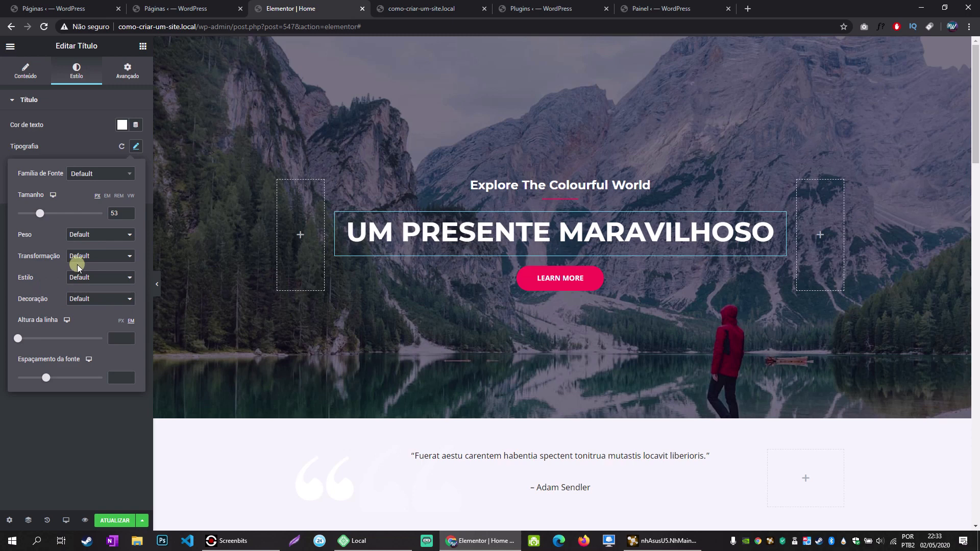
Set the hero heading's font weight to Bold after trying weight 100.
click(88, 235)
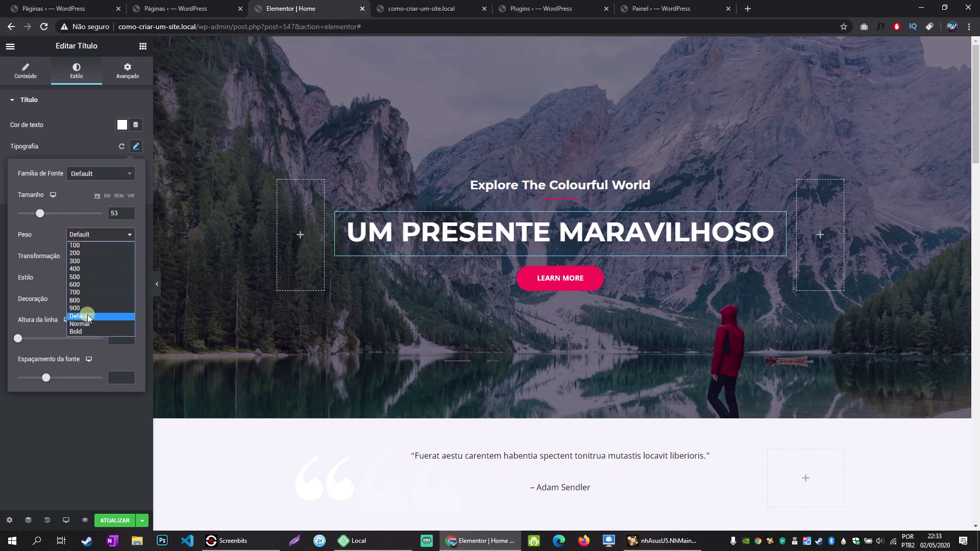
click(88, 243)
click(88, 235)
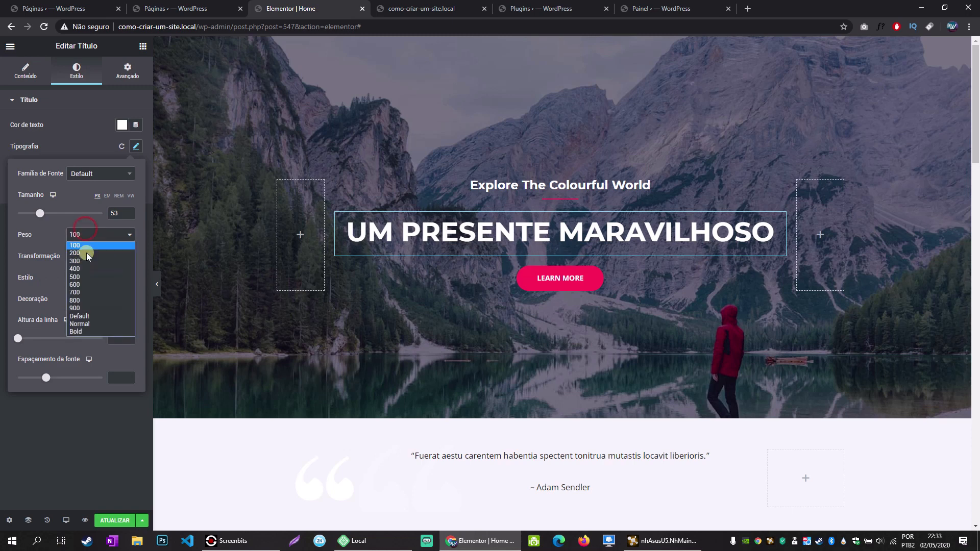
click(82, 332)
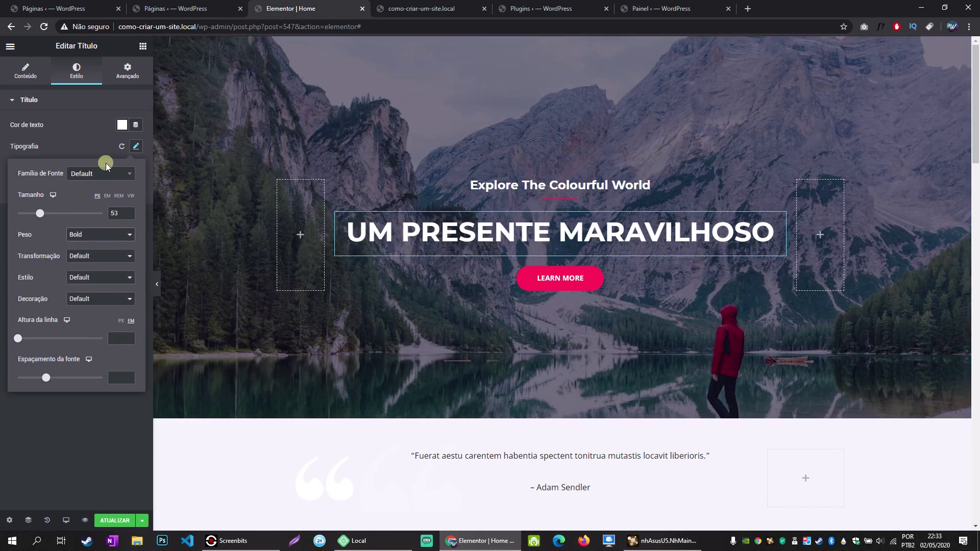
Try the Arial font family on the hero heading with font weights 100 and Bold.
click(99, 174)
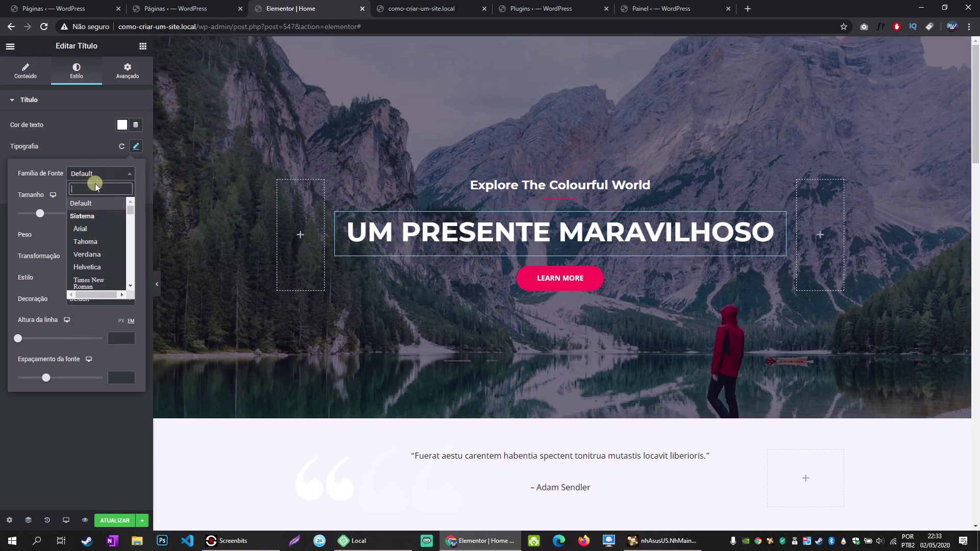
click(95, 229)
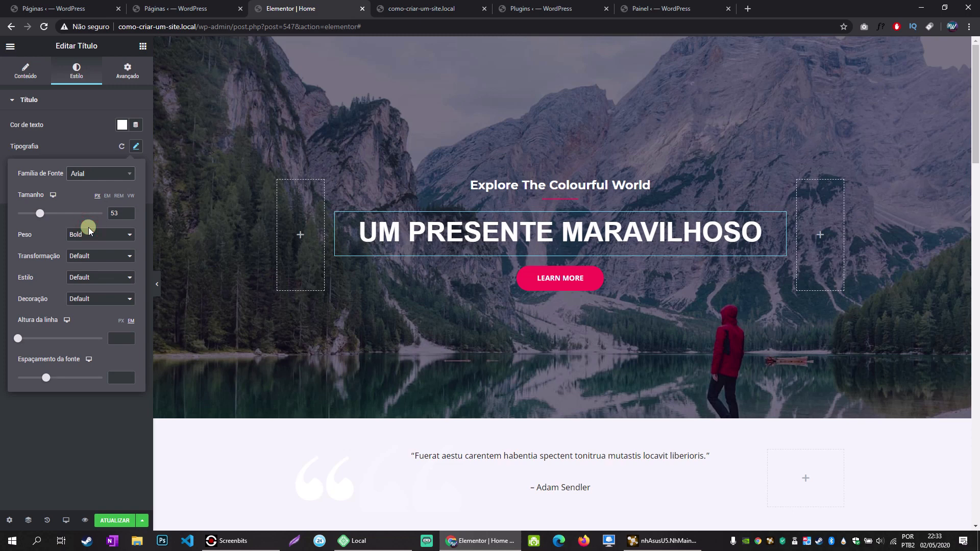
click(102, 176)
click(96, 174)
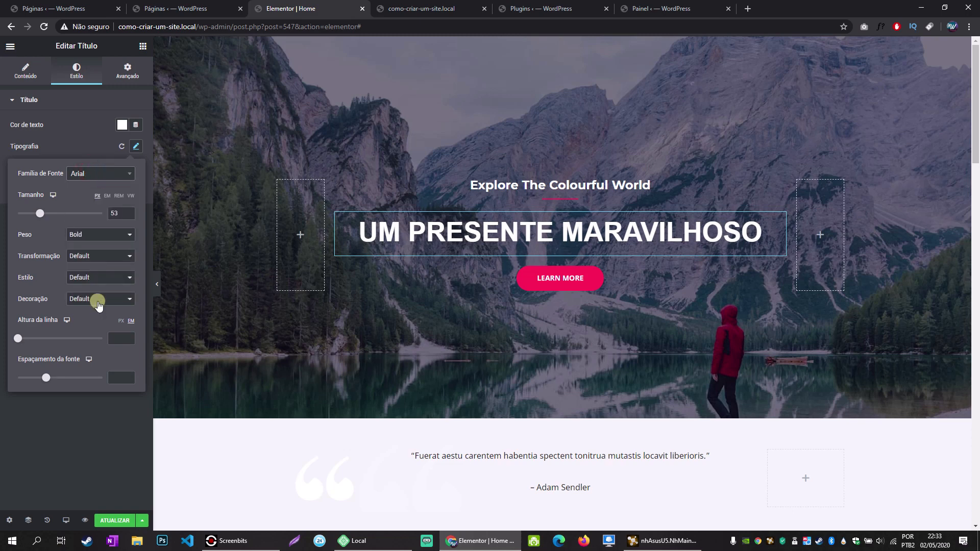
click(93, 236)
click(88, 245)
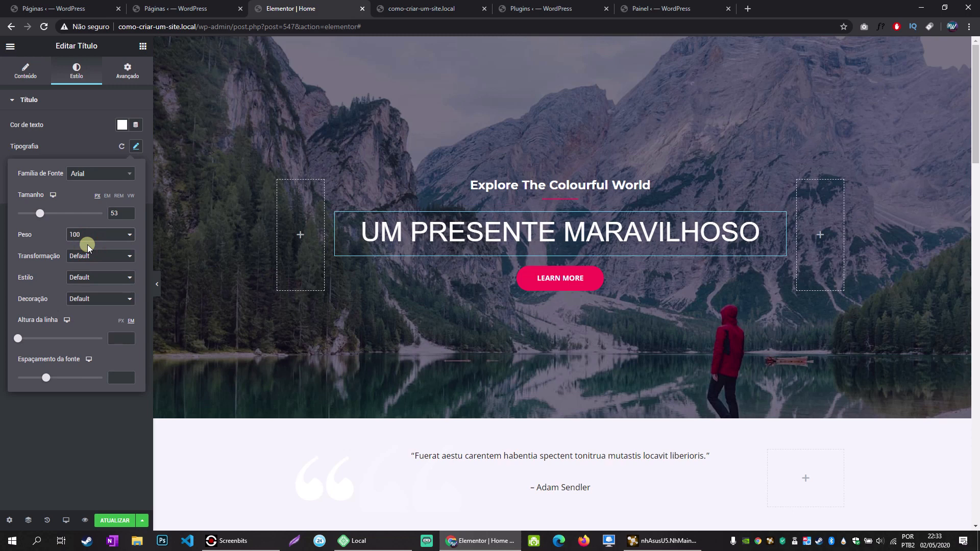
click(86, 236)
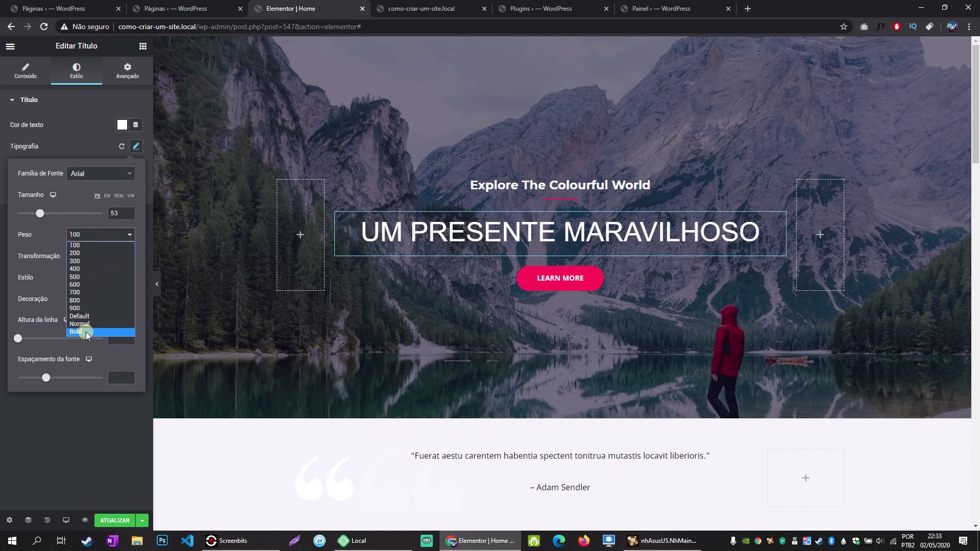
click(87, 333)
Set the hero heading's font weight to Default and restore its Default font family.
click(86, 236)
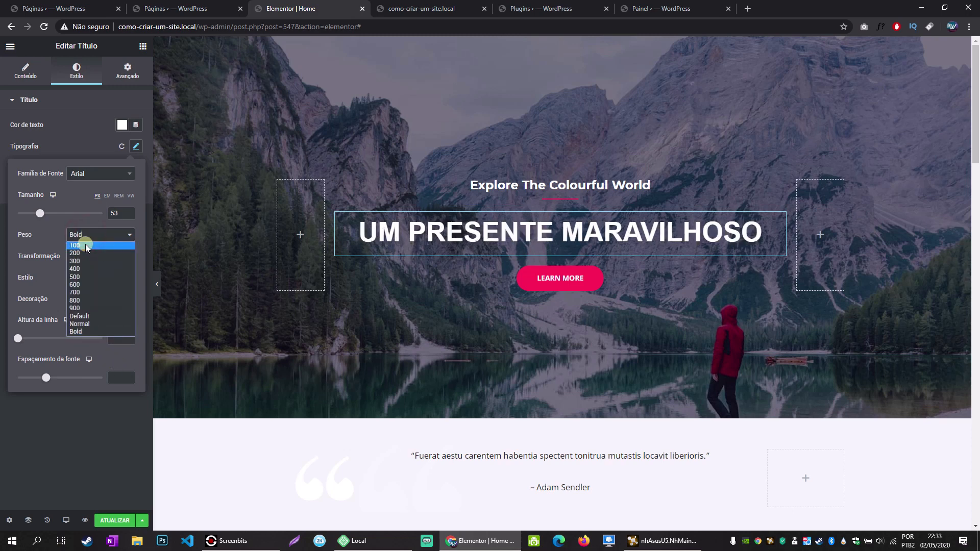
click(94, 316)
click(89, 173)
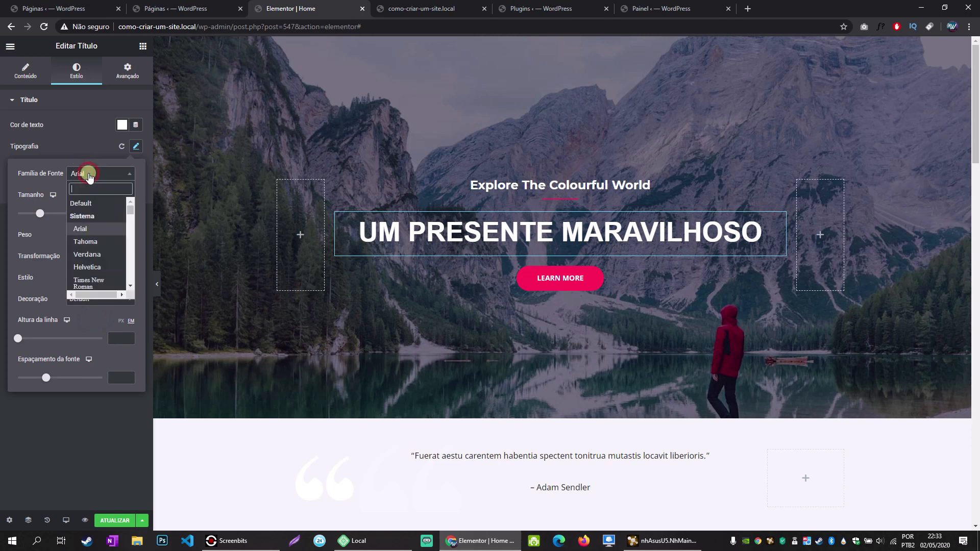
click(97, 202)
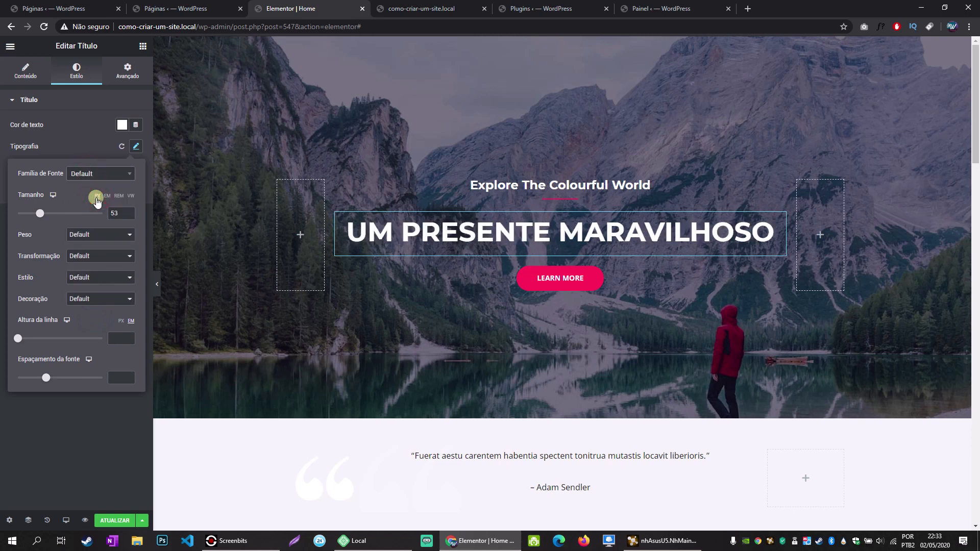
Inspect the font used by the "A Wonderful Gift" heading on the published site with WhatFont, and close the inspector.
click(881, 26)
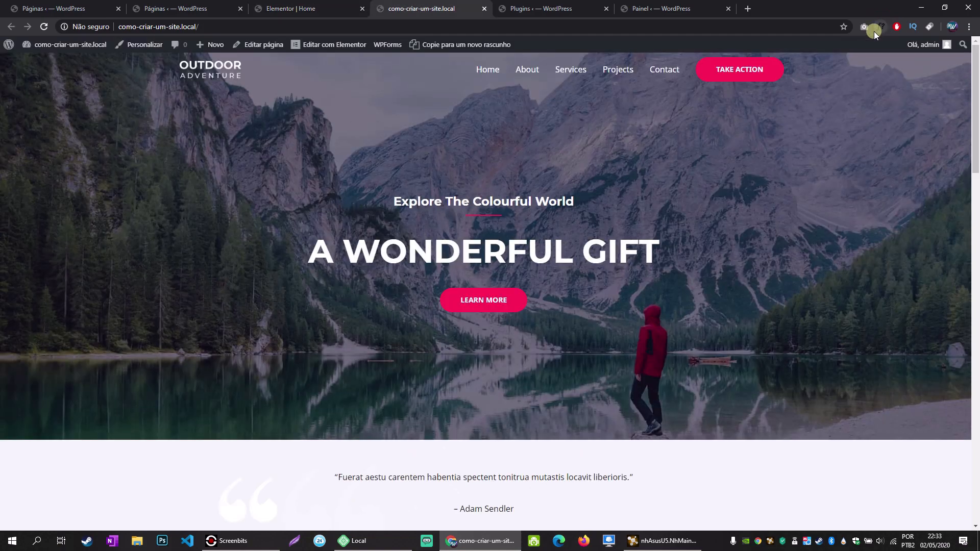
click(875, 28)
click(553, 257)
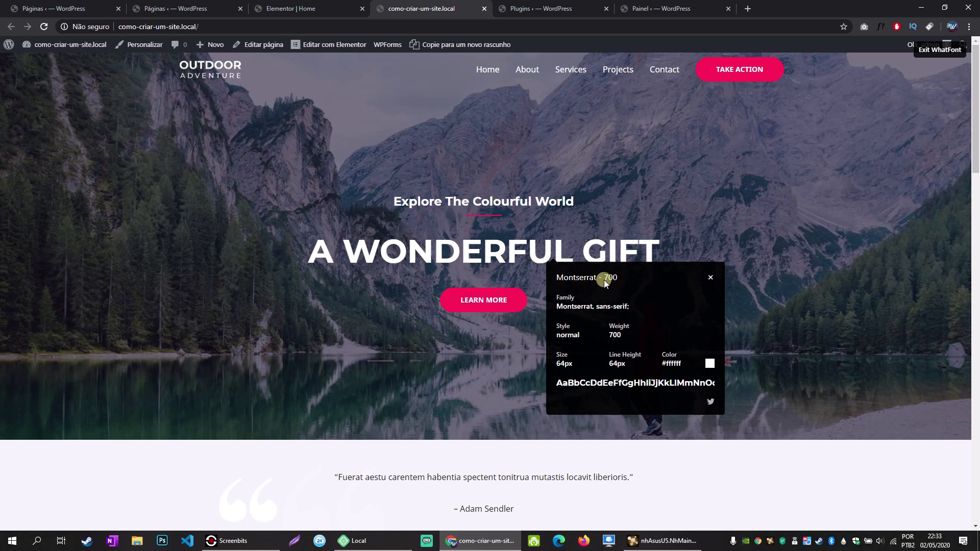
click(711, 277)
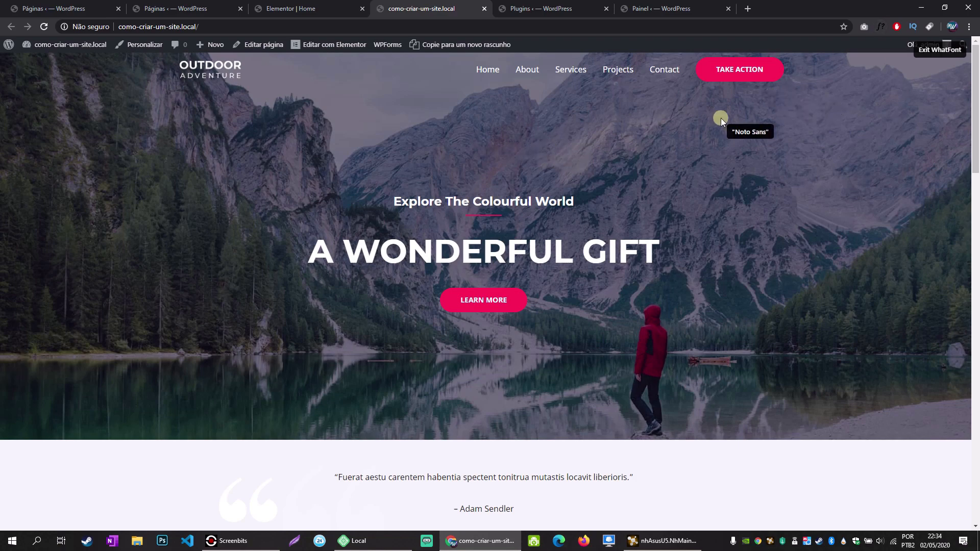
key(Escape)
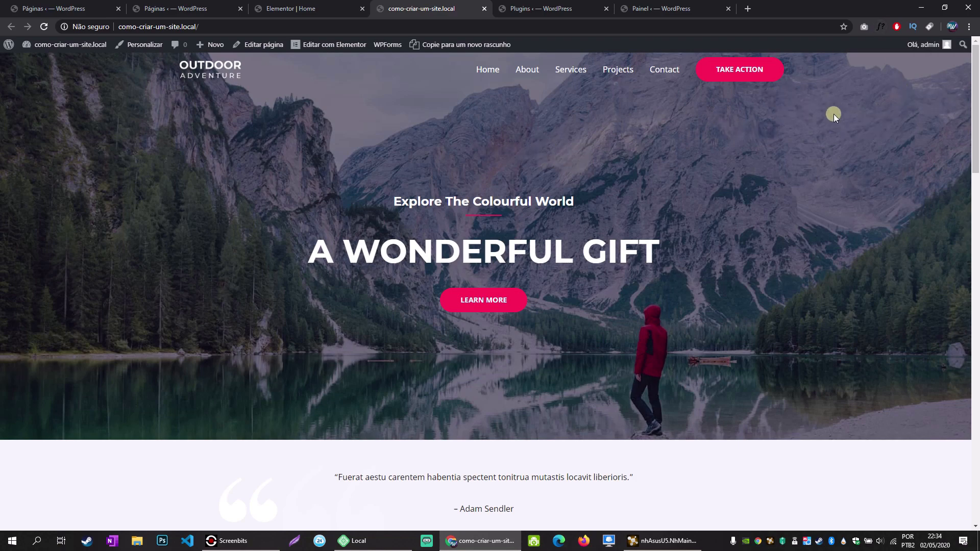
Return to the Elementor editor and change the hero subheading's text to "Explore as Montanhas e o Mundo".
click(312, 9)
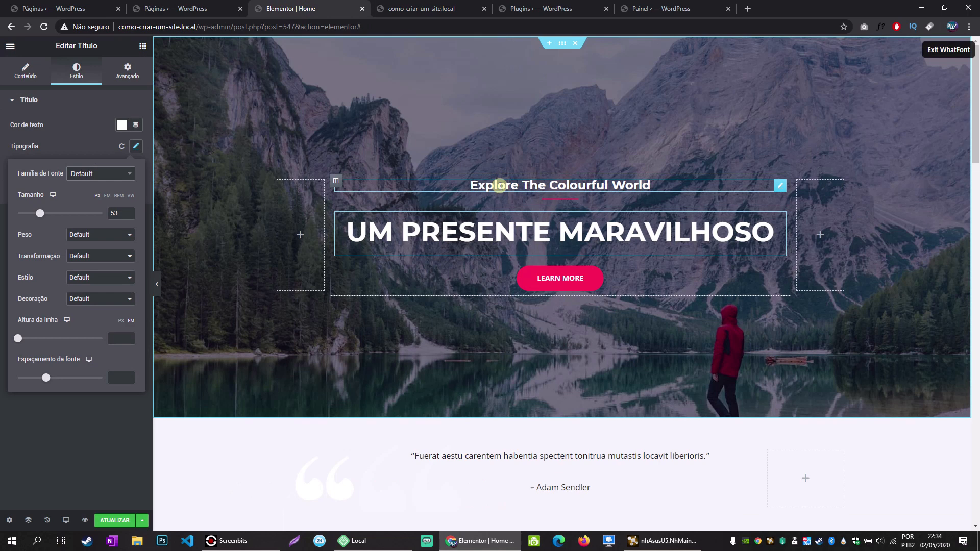
click(496, 186)
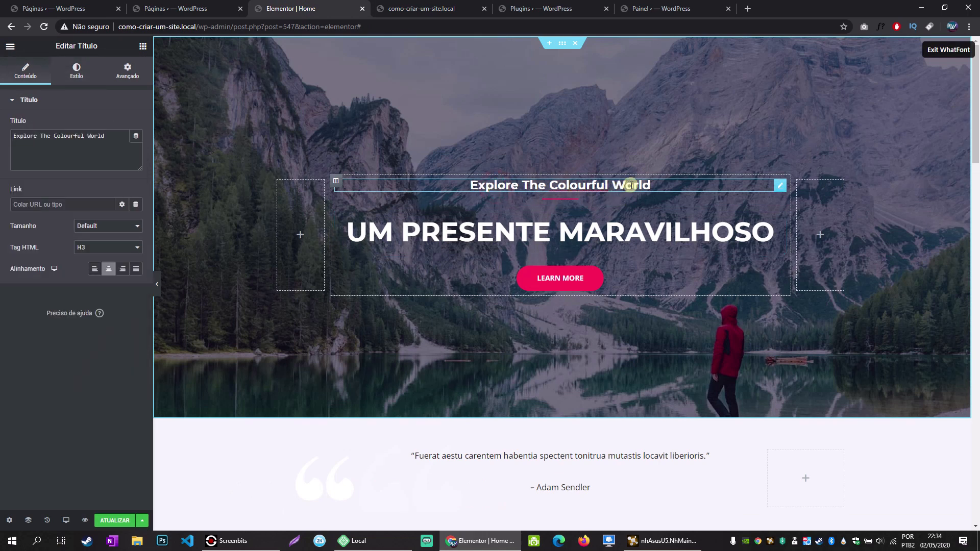
right_click(779, 187)
click(805, 196)
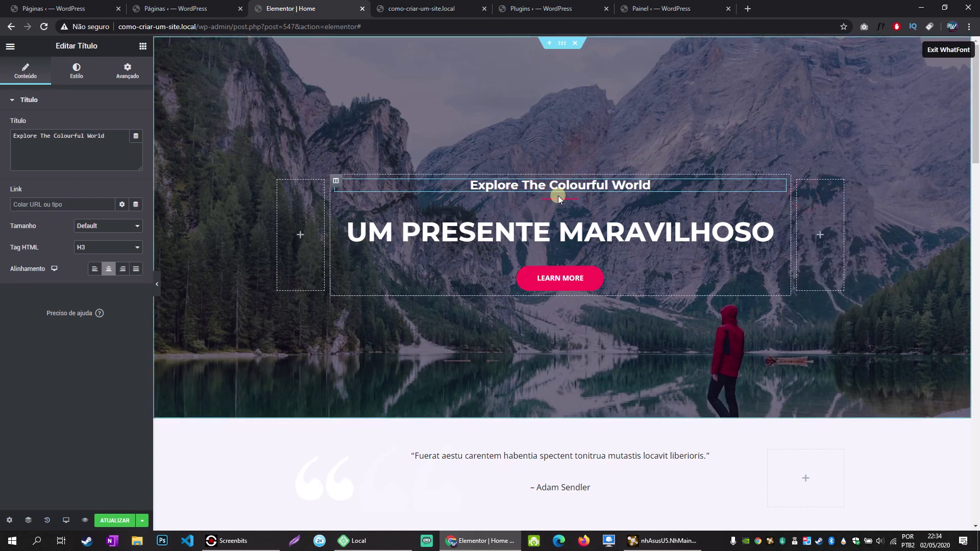
drag(99, 134, 1, 141)
key(Escape)
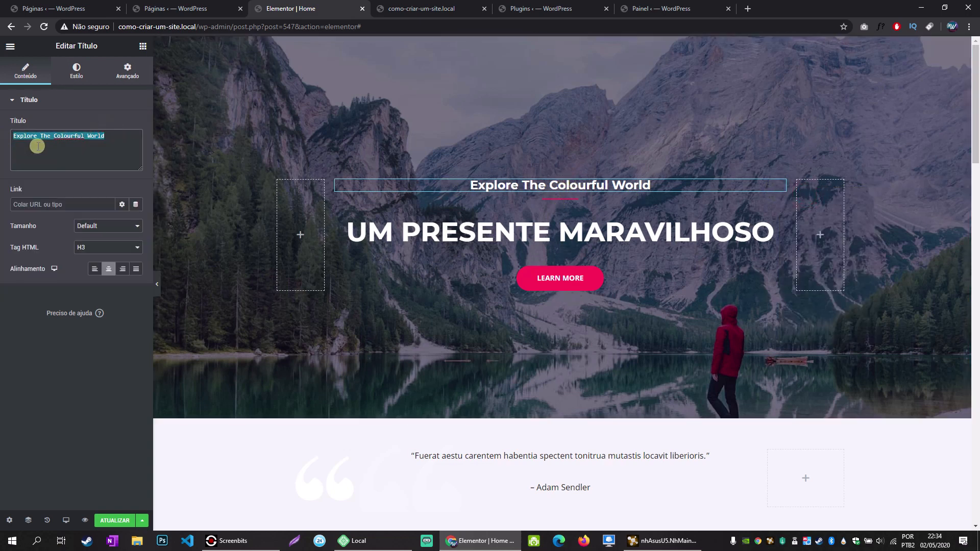
text(Explore as Montanhas e o Mundo)
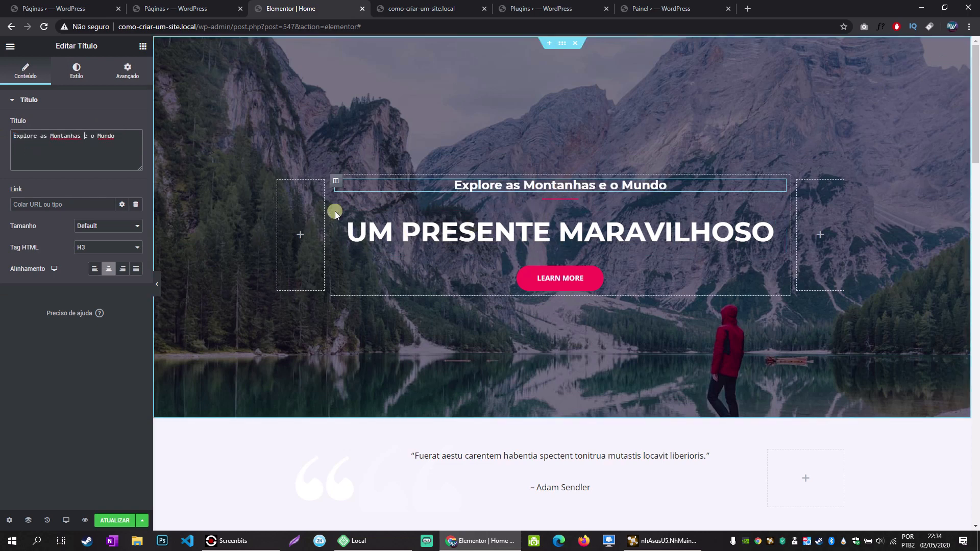
Try left, right and justified alignment on the hero subheading, and restore centre alignment.
click(95, 269)
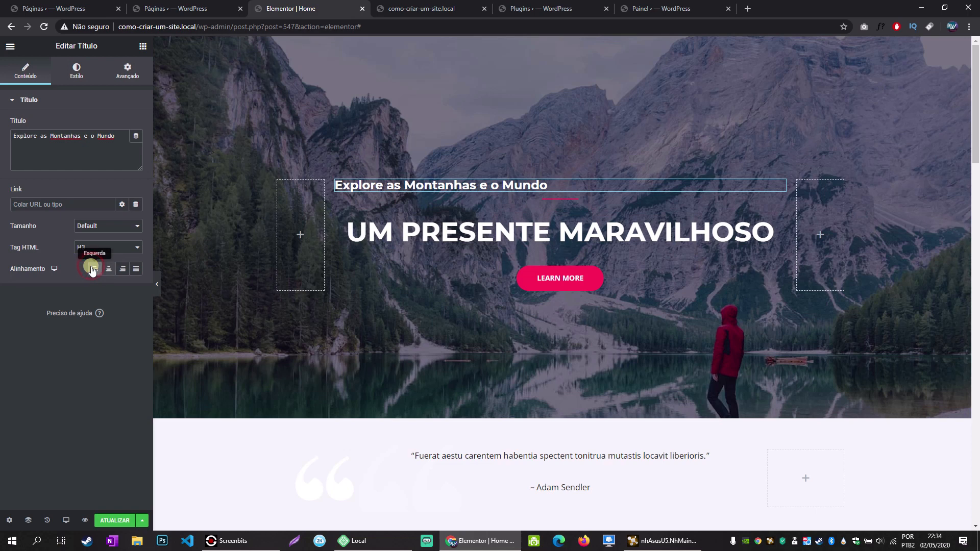
click(122, 269)
click(133, 270)
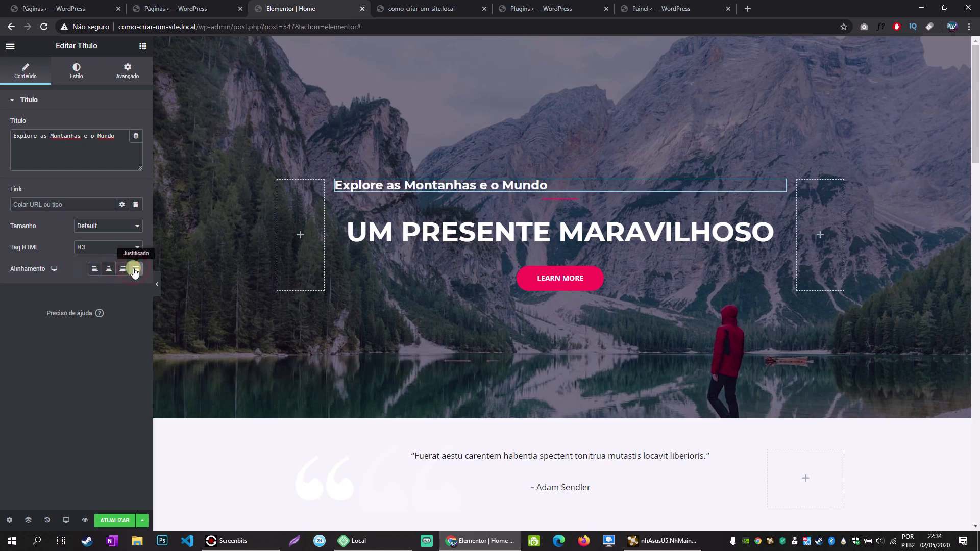
click(108, 271)
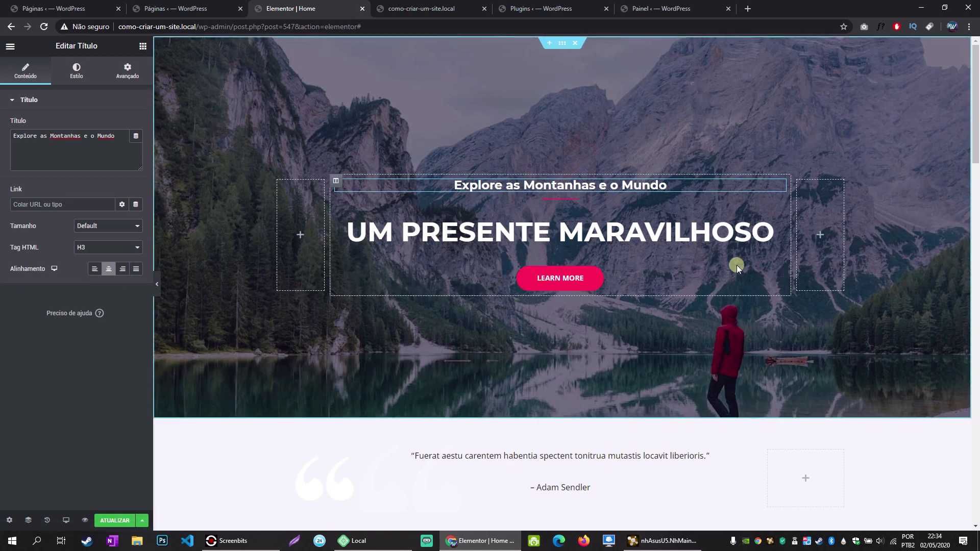
Change the hero button's text to "leia mais".
right_click(779, 275)
click(799, 279)
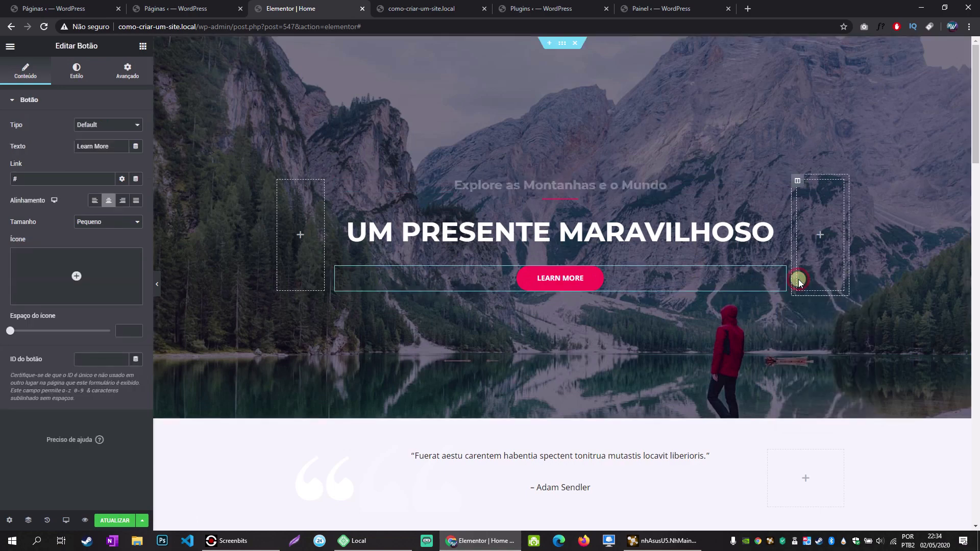
drag(113, 148, 52, 144)
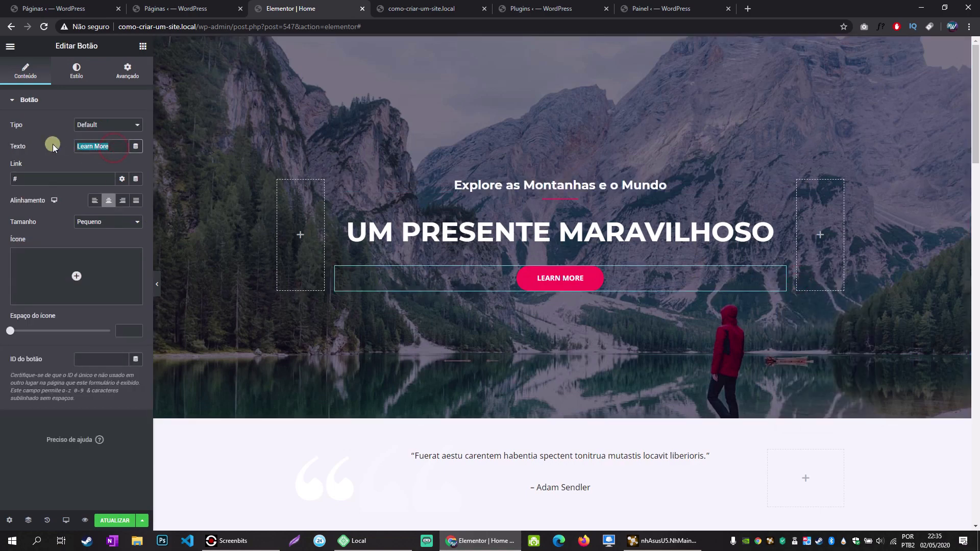
text(leia mais)
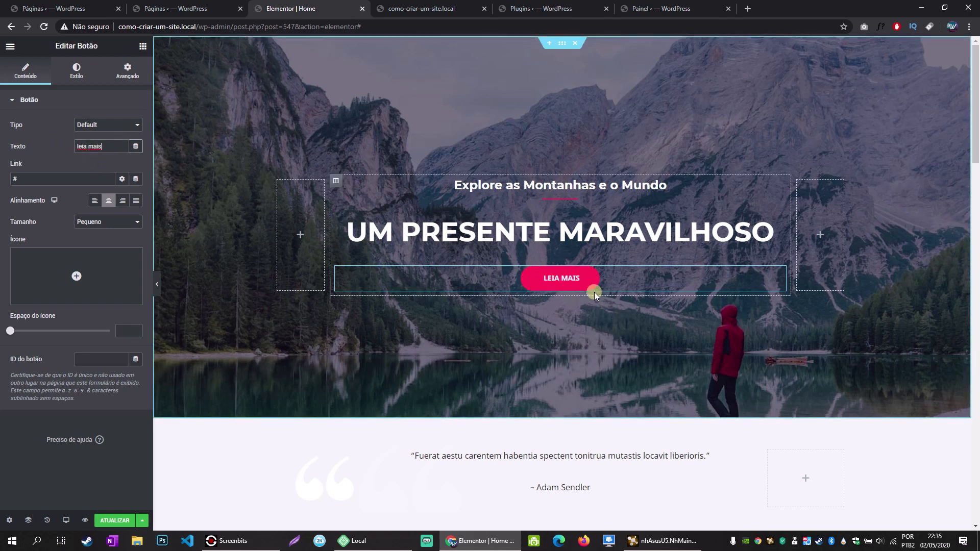
Try the Maiúsculas, Minúsculas, Capitalizar and Normal text transformations on the hero button, and restore Default.
click(85, 78)
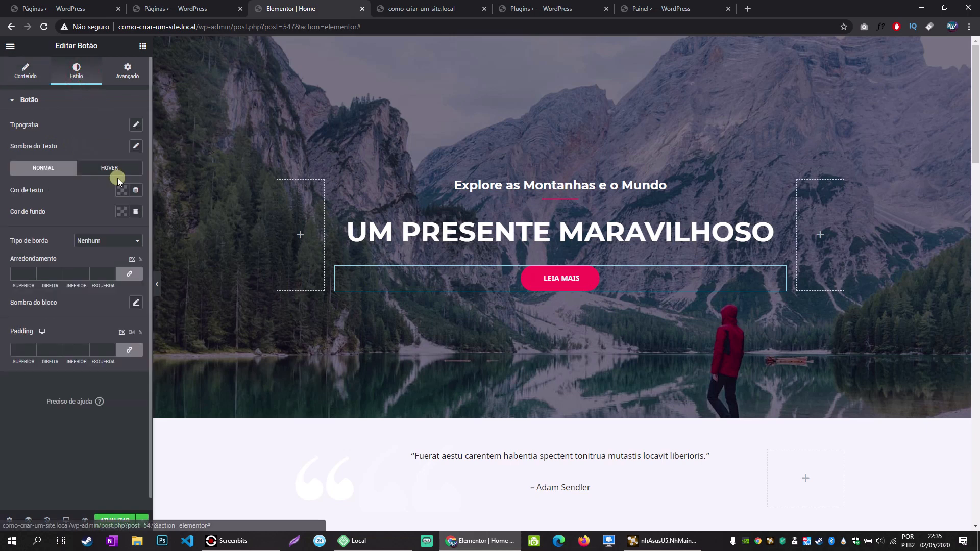
click(137, 125)
click(84, 234)
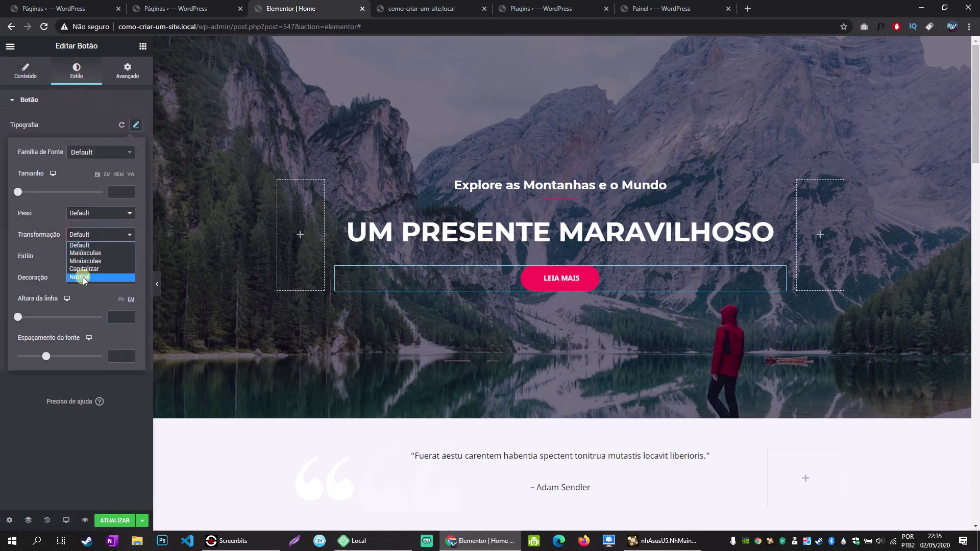
click(77, 253)
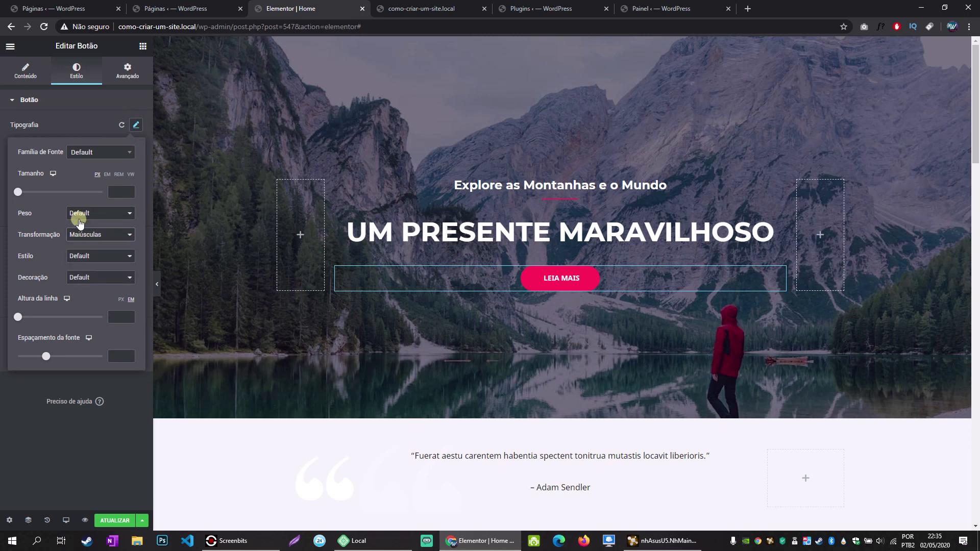
click(86, 235)
click(87, 261)
click(84, 235)
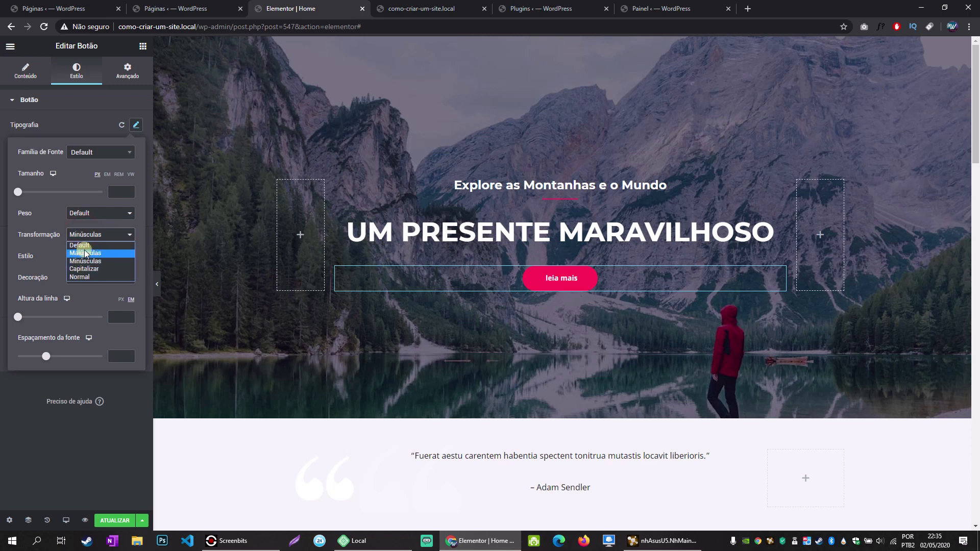
click(84, 270)
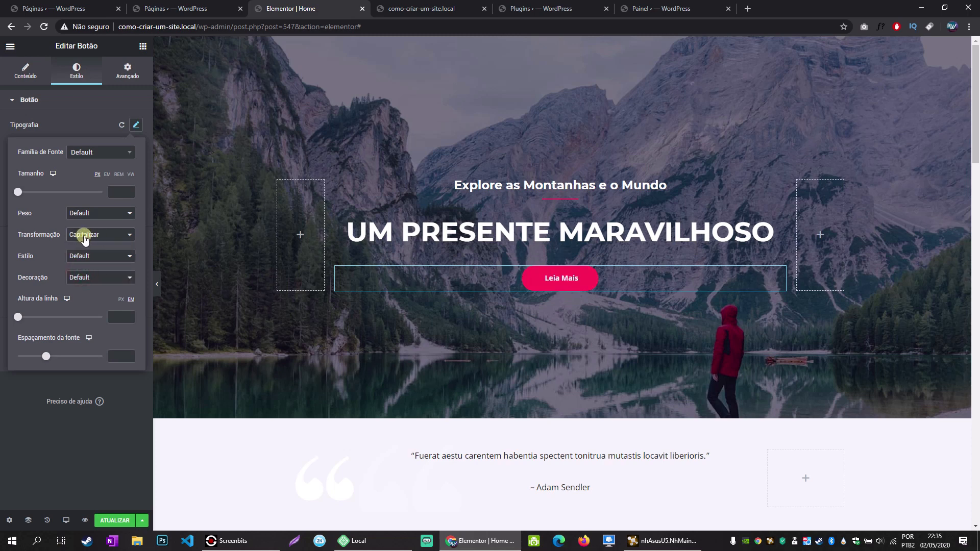
click(85, 235)
click(80, 277)
click(89, 235)
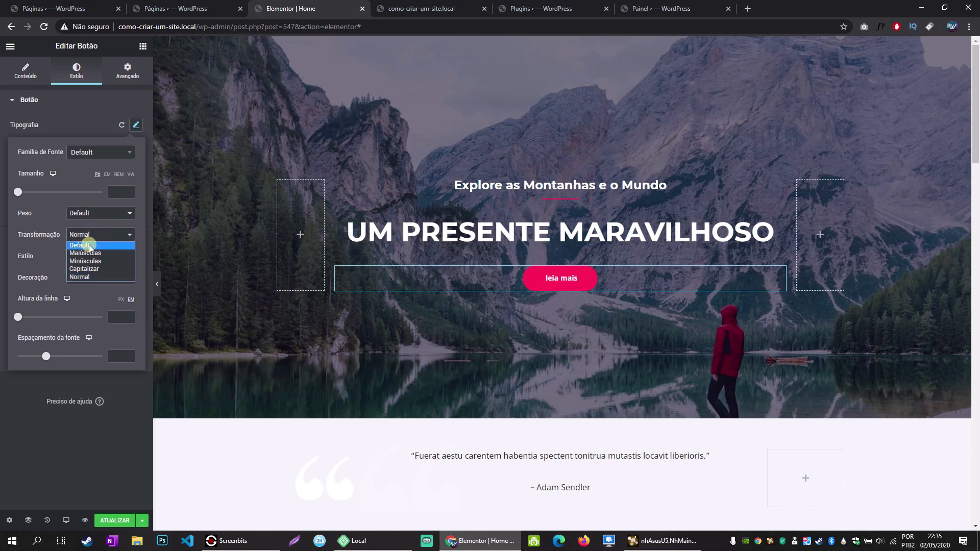
click(88, 244)
click(93, 119)
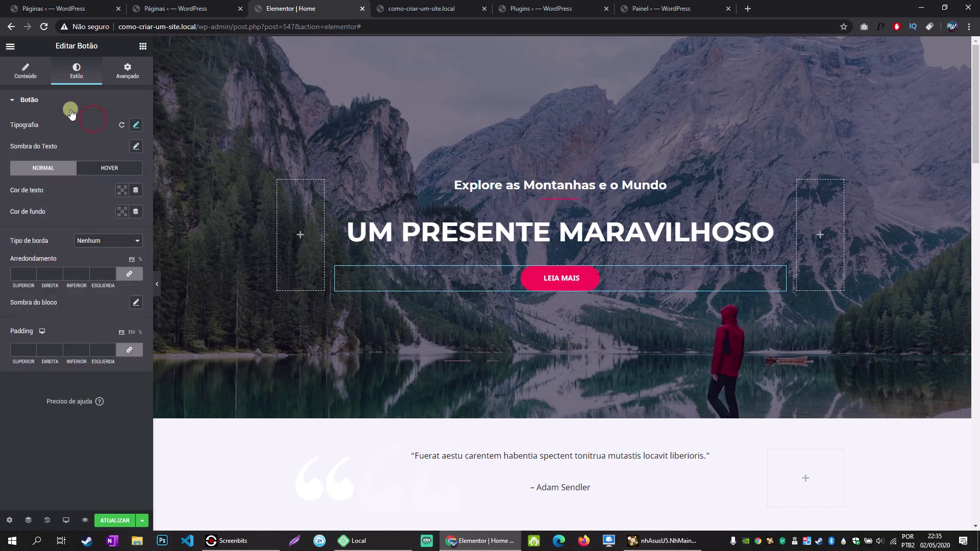
Try different corner rounding values on the hero button, including 0 px on all corners.
click(23, 70)
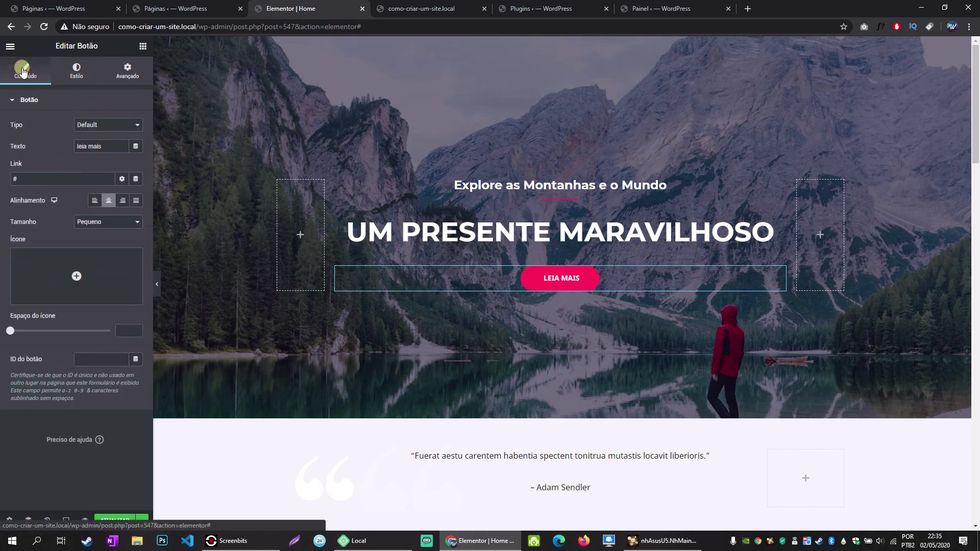
click(76, 69)
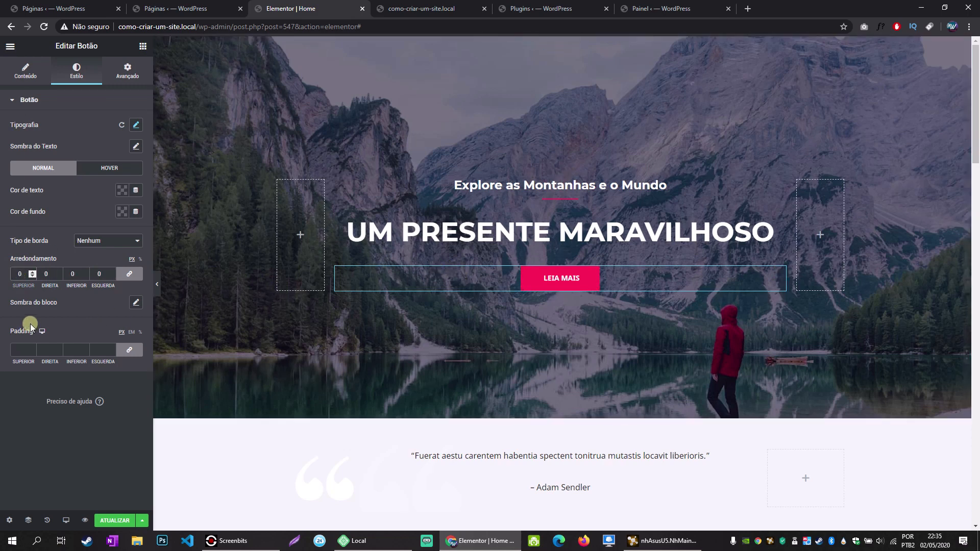
text(9)
text(2)
key(Up)
Try a 99 px margin on all sides of the hero button, and clear it.
click(117, 77)
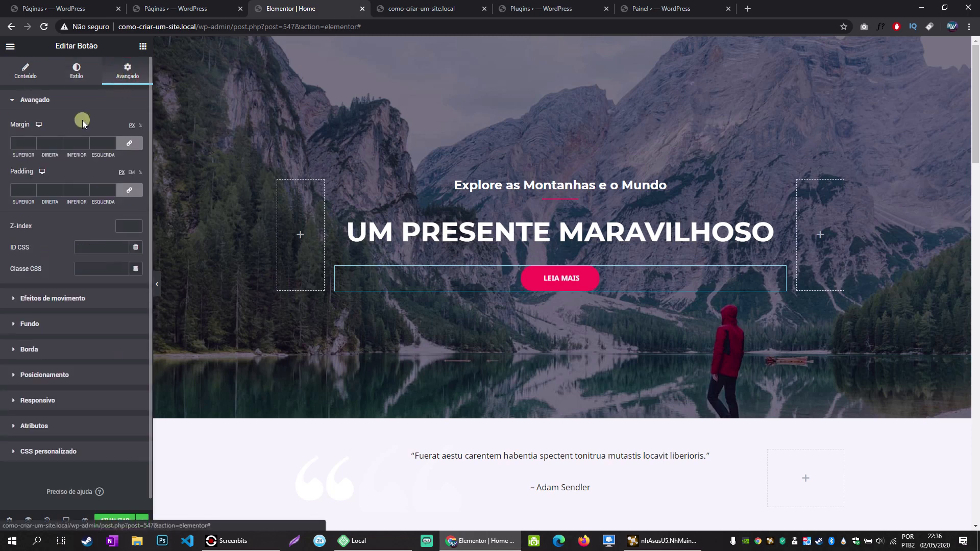
click(20, 147)
text(99)
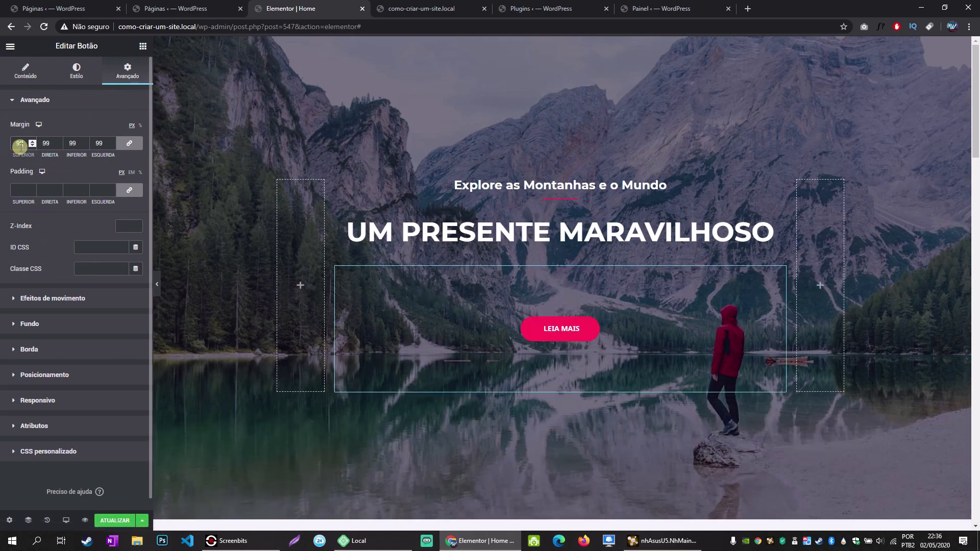
key(BackSpace)
key(BackSpace)
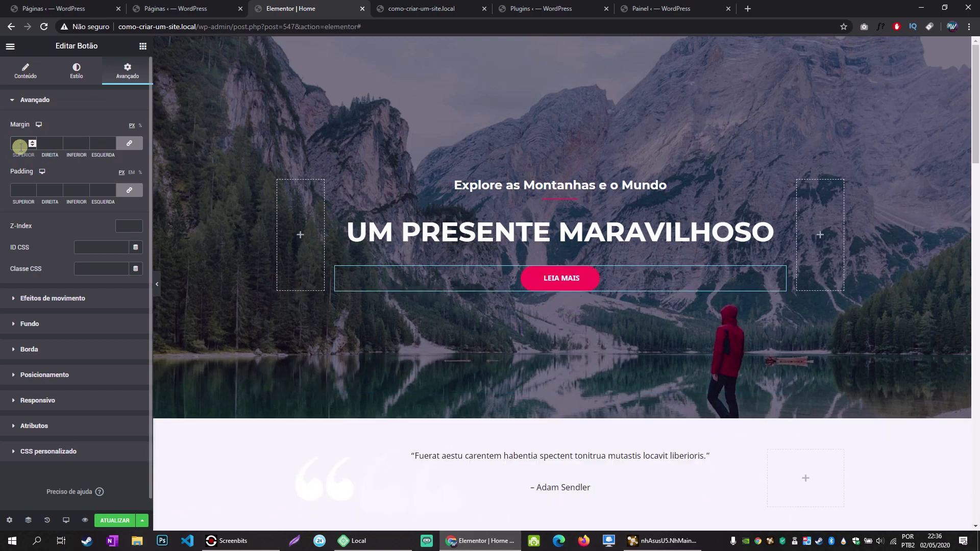
Try 99 px top and bottom margins with 0 right and left on the hero button, and clear all margins.
text(99)
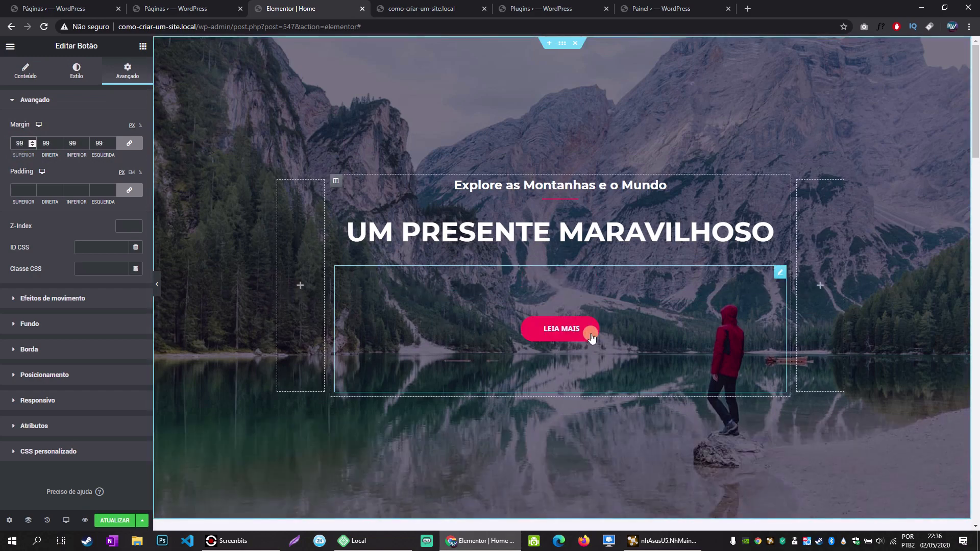
click(130, 145)
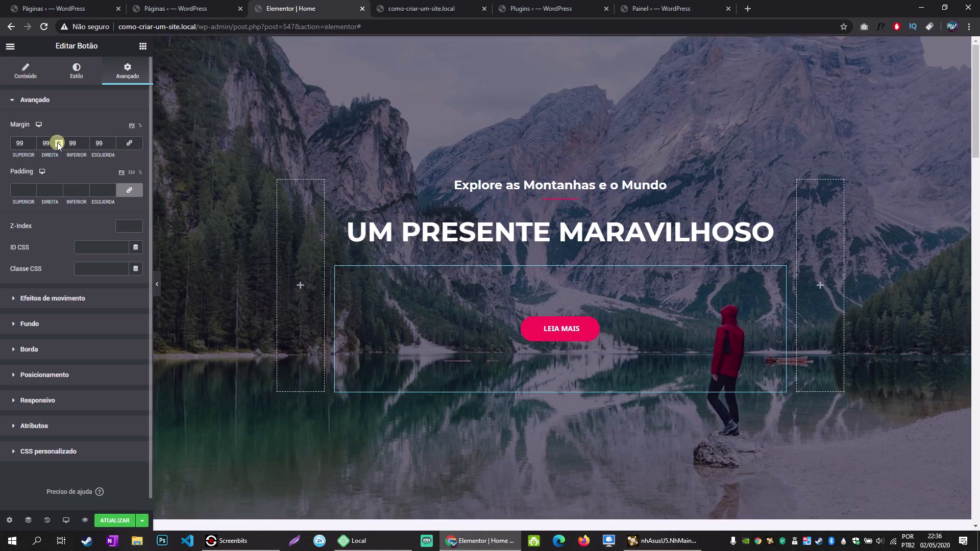
text(0)
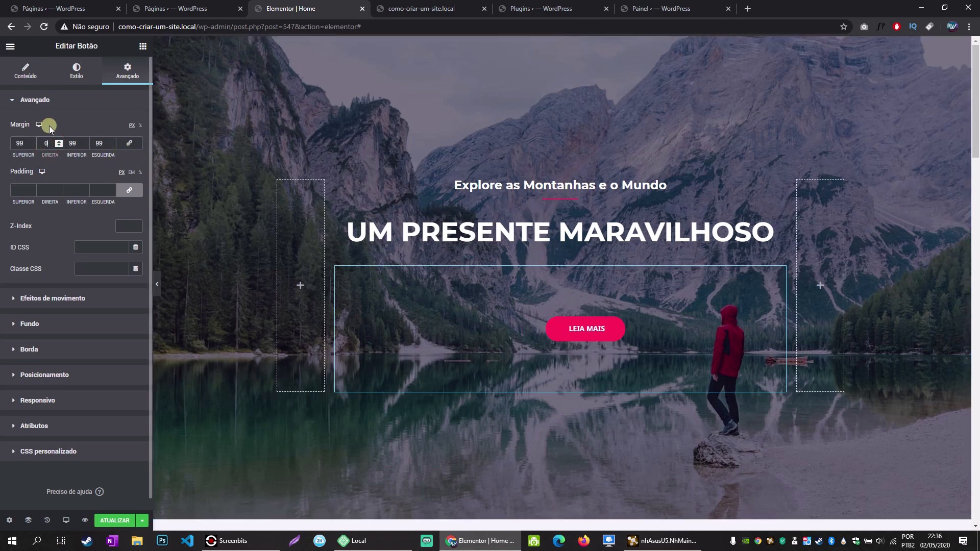
double_click(98, 143)
text(0)
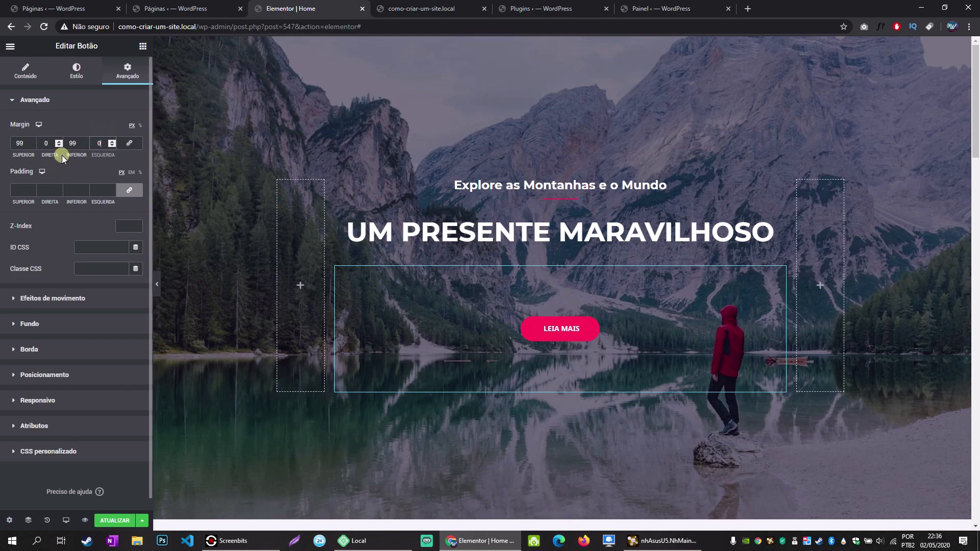
click(129, 143)
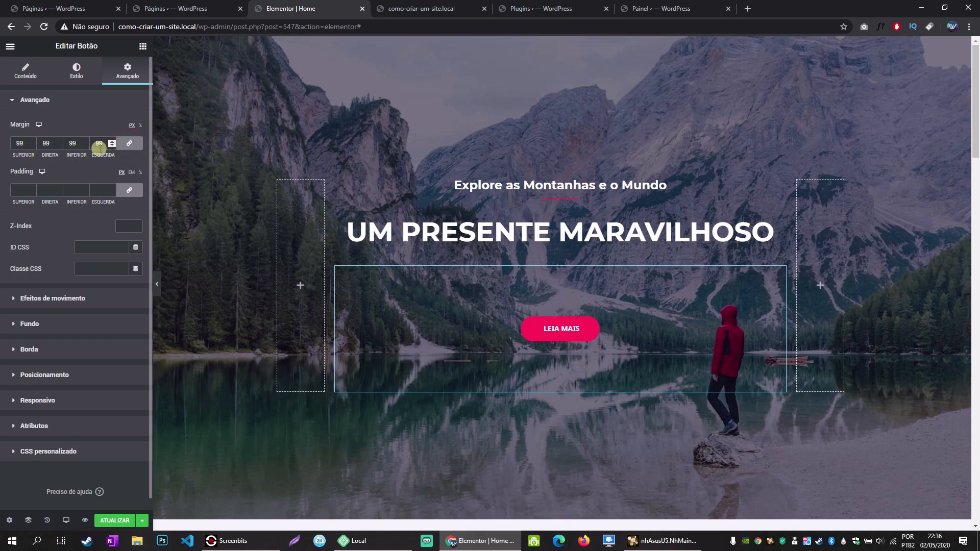
key(BackSpace)
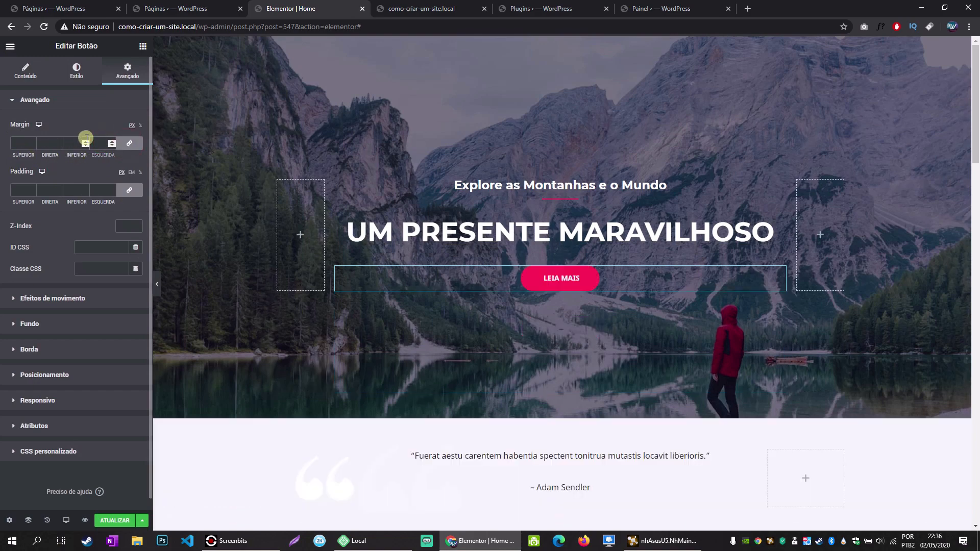
Try linking the hero button to the Página Inicial page, and clear the link.
click(17, 77)
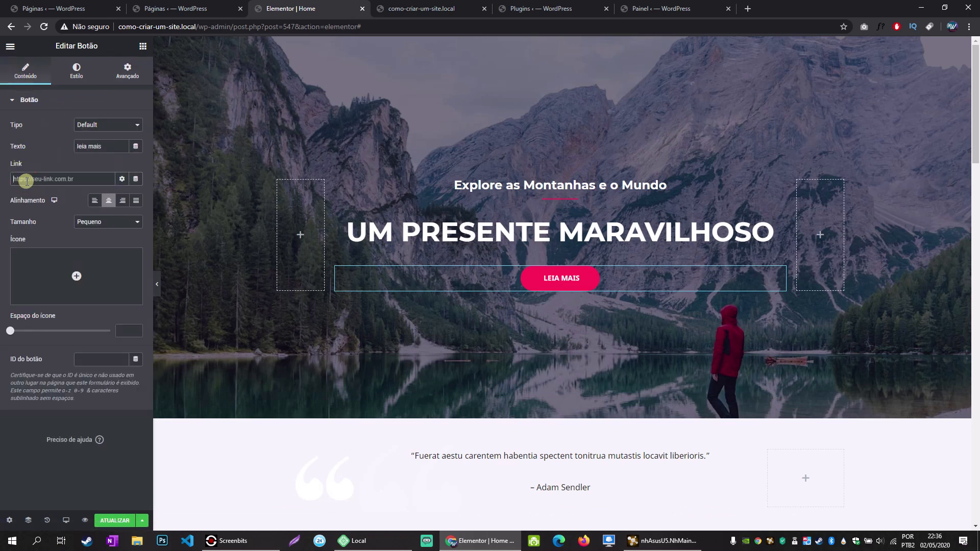
click(26, 181)
text(http)
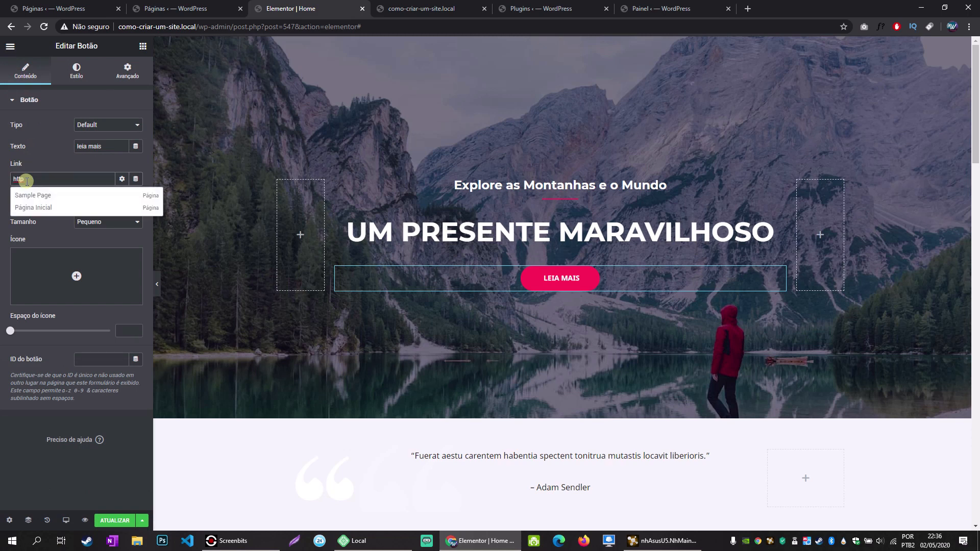
text(Ç;;)
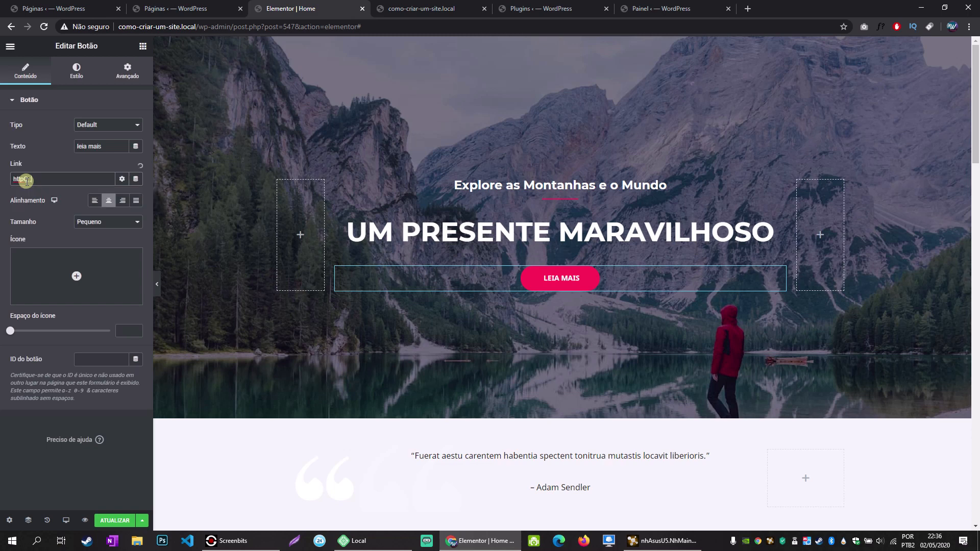
key(BackSpace)
key(BackSpace)
key(BackSpace)
key(BackSpace)
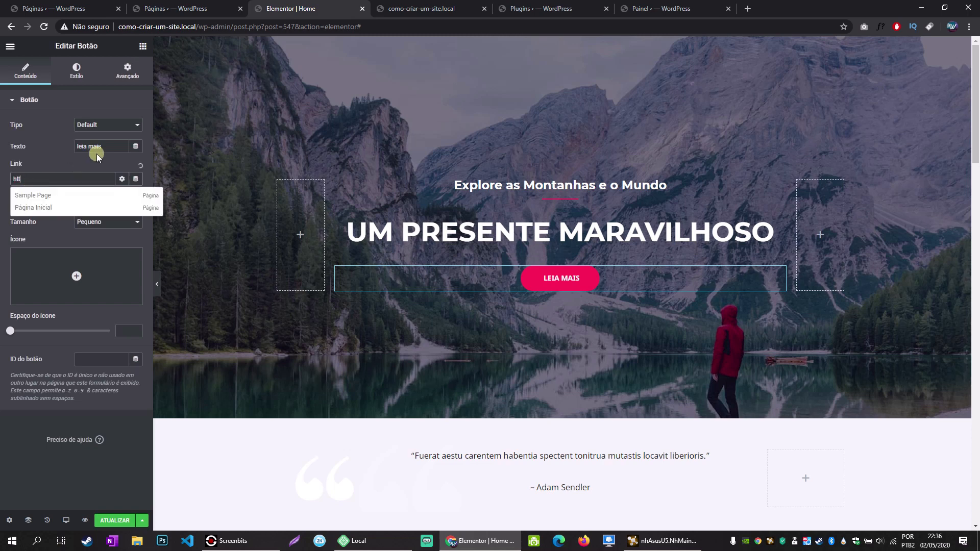
click(40, 209)
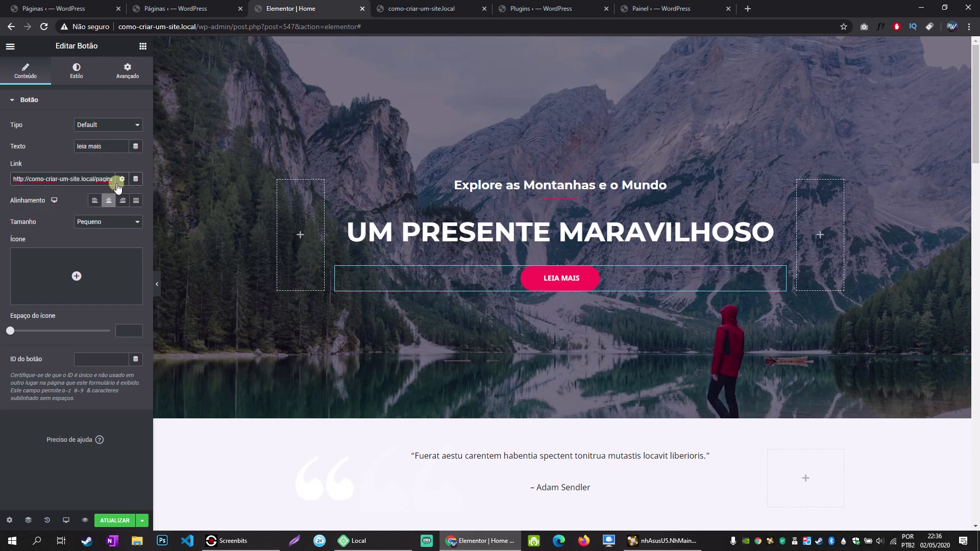
triple_click(82, 183)
key(BackSpace)
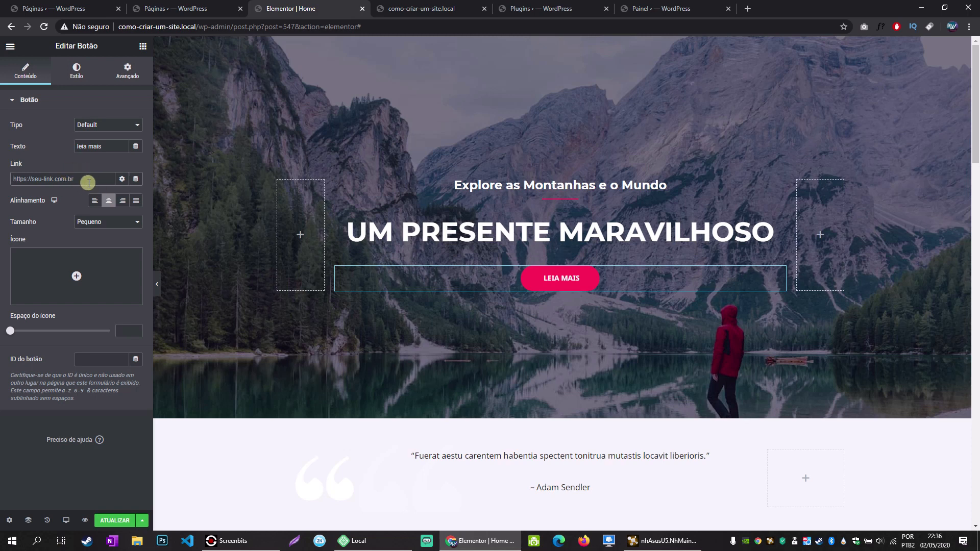
Try linking the hero button to Sample Page, examine its link options and dynamic content feature, and clear the link.
text(http)
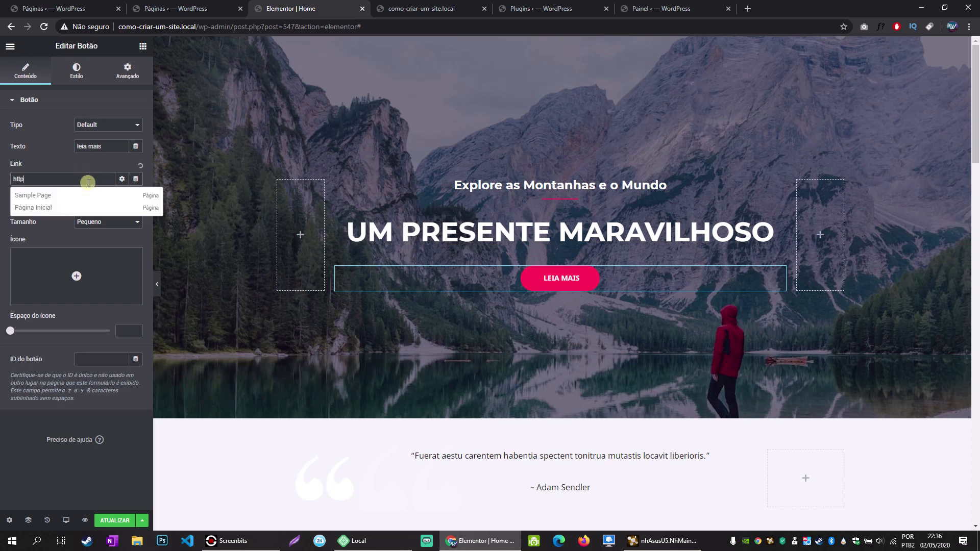
click(74, 196)
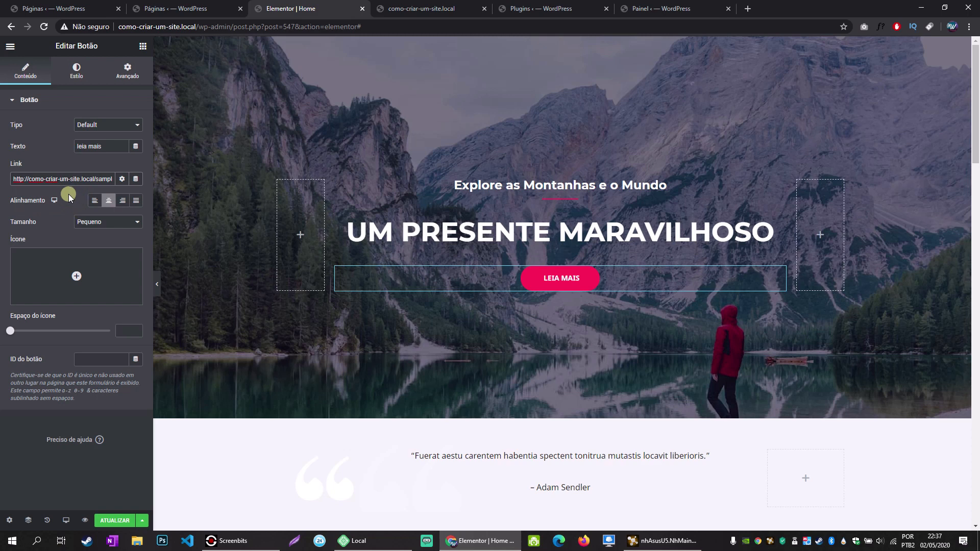
click(122, 179)
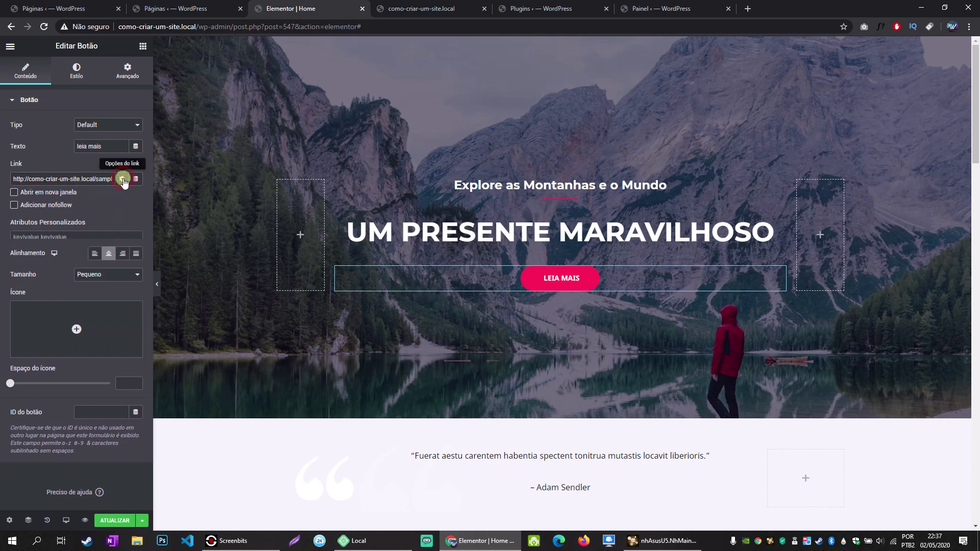
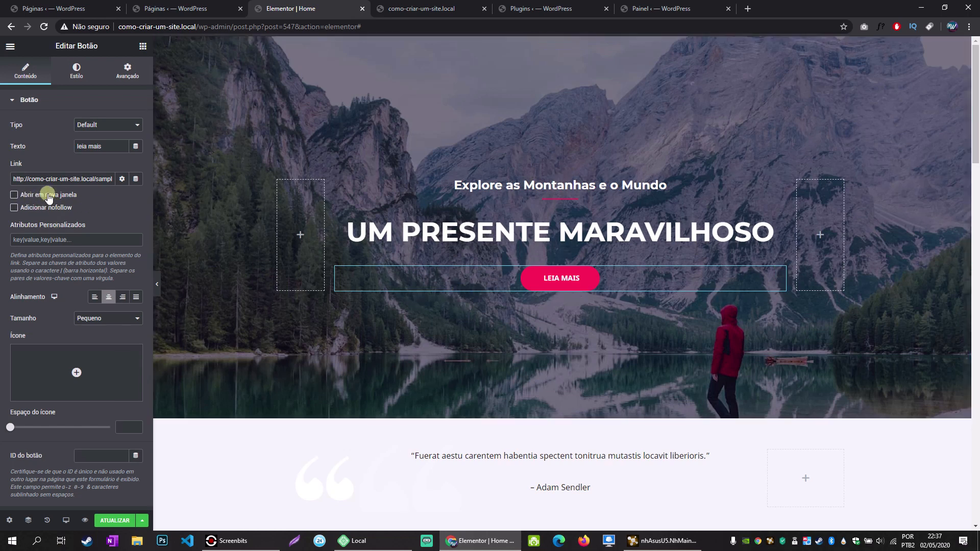
click(136, 179)
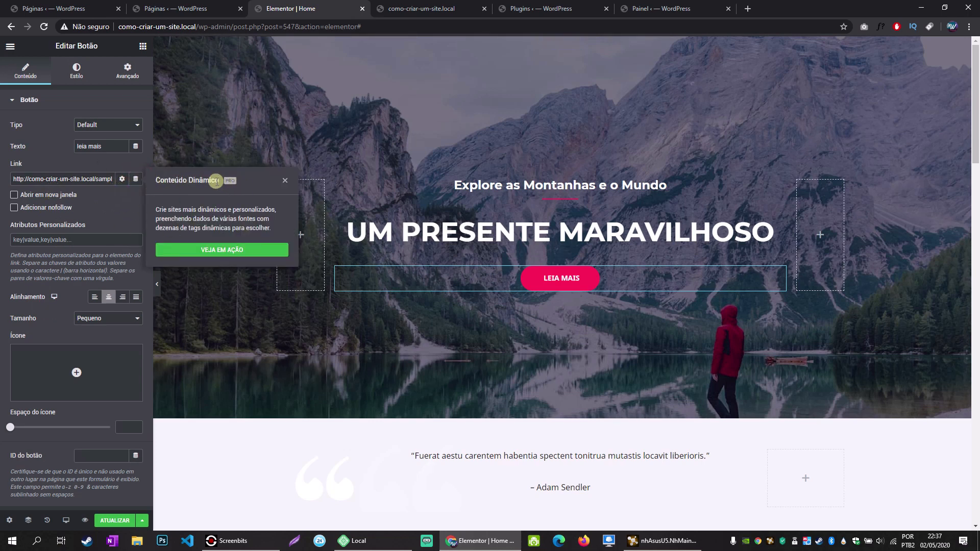
click(145, 179)
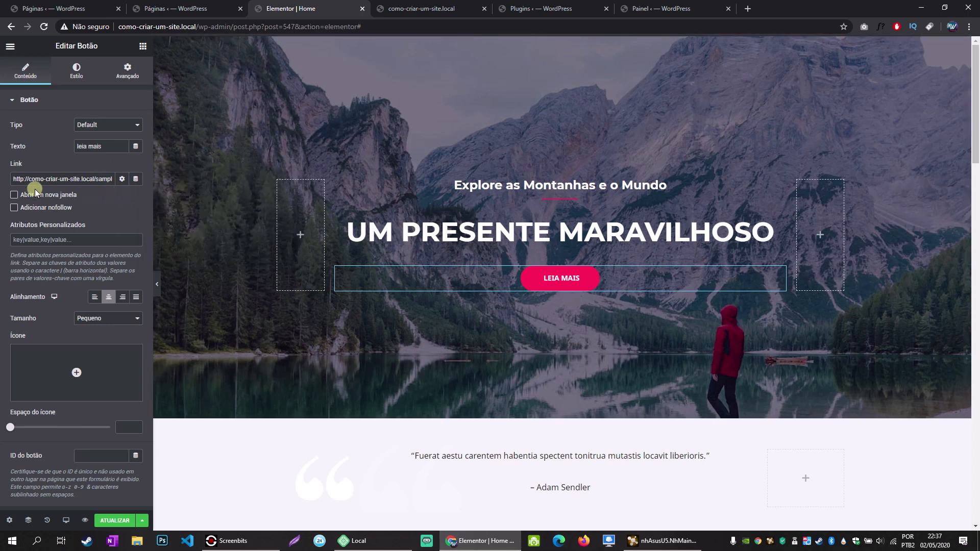
click(96, 178)
key(ctrl+a)
key(BackSpace)
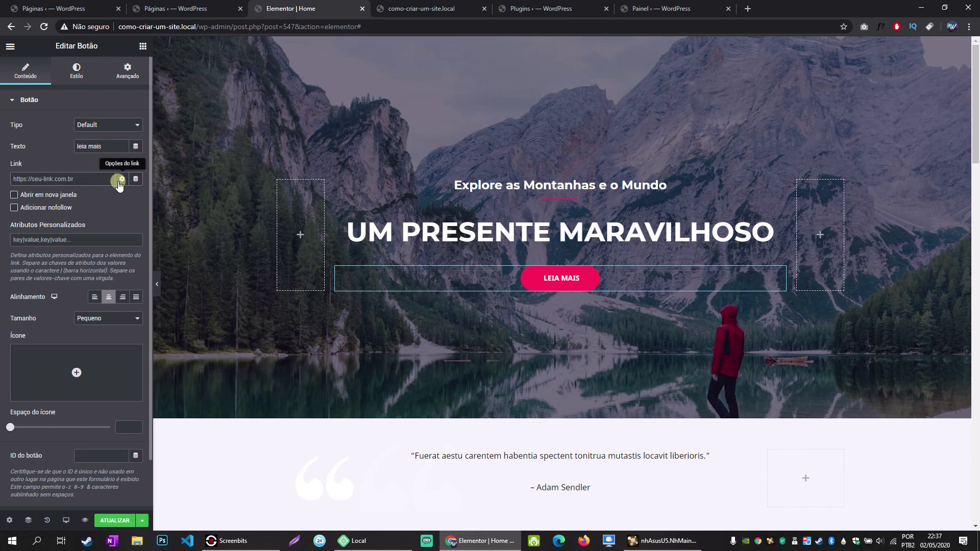
click(120, 181)
mouse_move(104, 266)
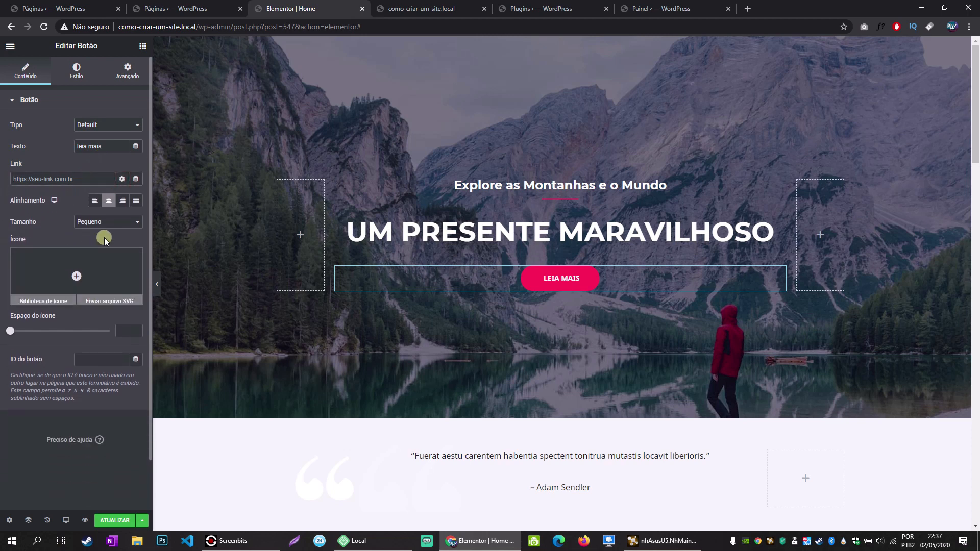
click(88, 223)
click(56, 212)
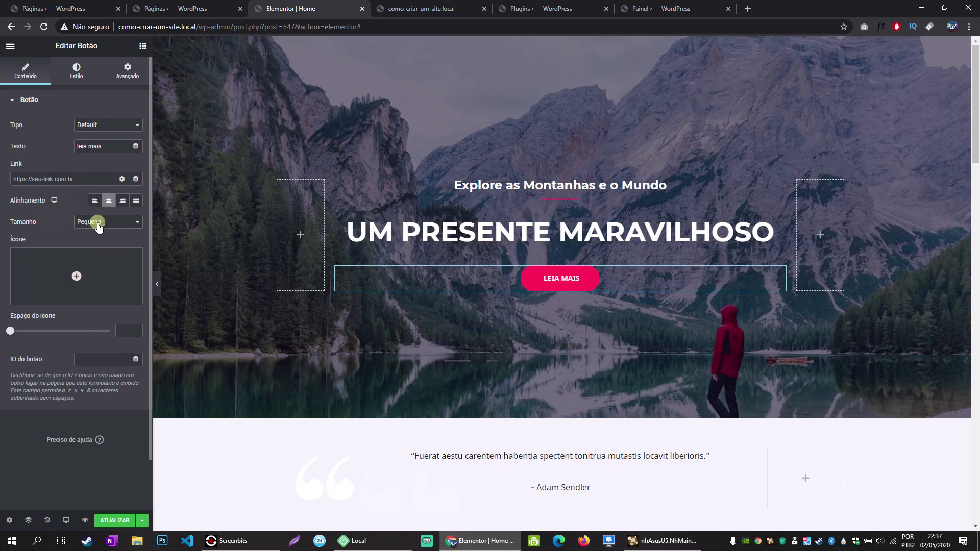
Open the Upcoming Events heading for editing and view the context options of the heading, its empty column and its section.
scroll(323, 354, down, 4)
scroll(403, 371, down, 4)
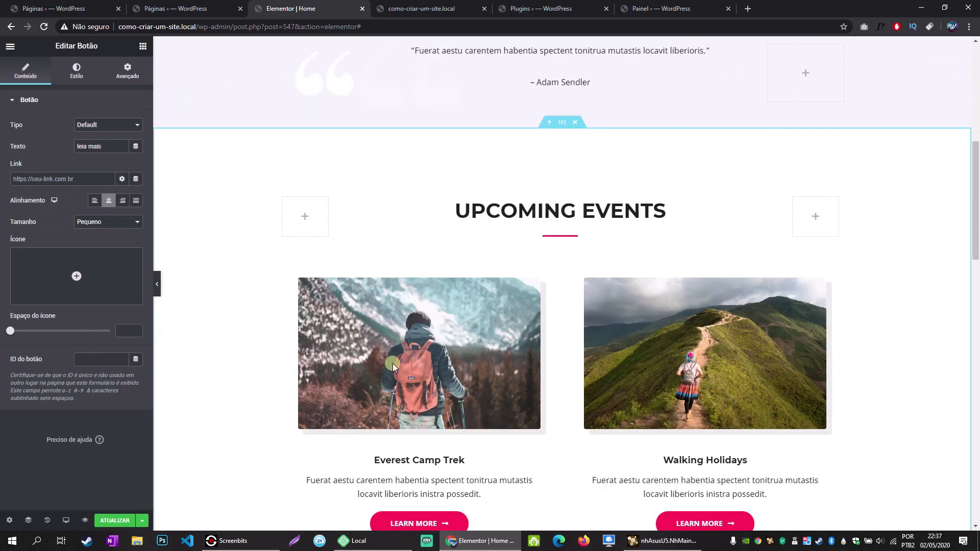
scroll(326, 281, down, 1)
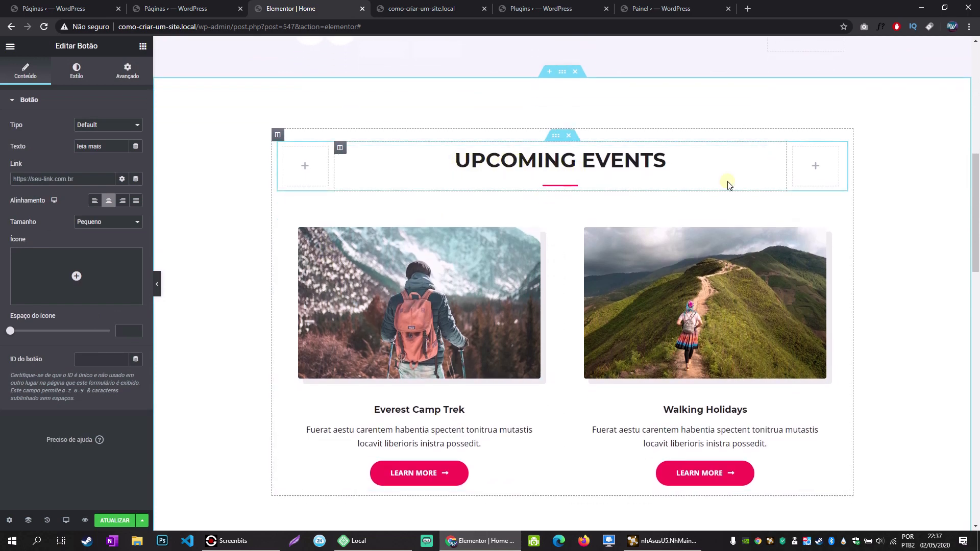
right_click(776, 153)
click(796, 163)
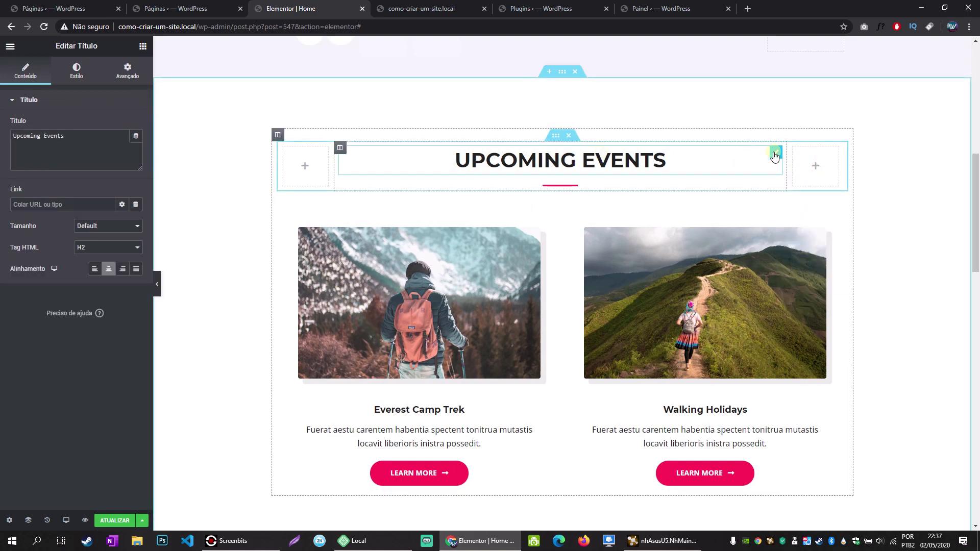
right_click(774, 156)
click(798, 168)
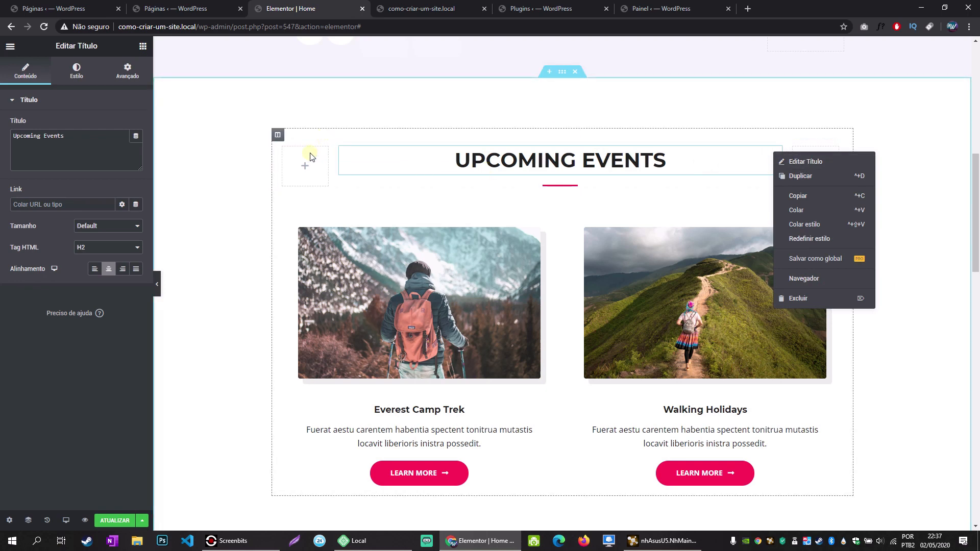
right_click(284, 151)
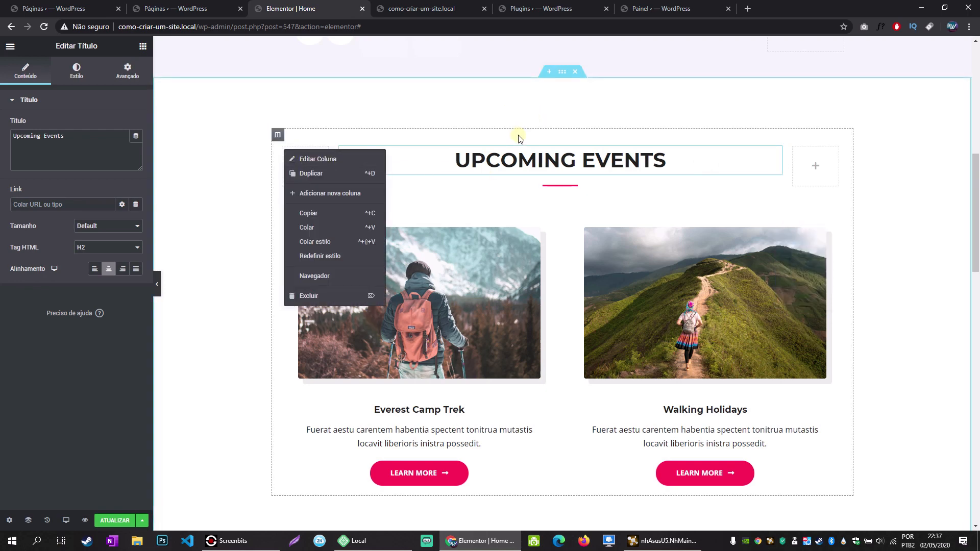
right_click(561, 74)
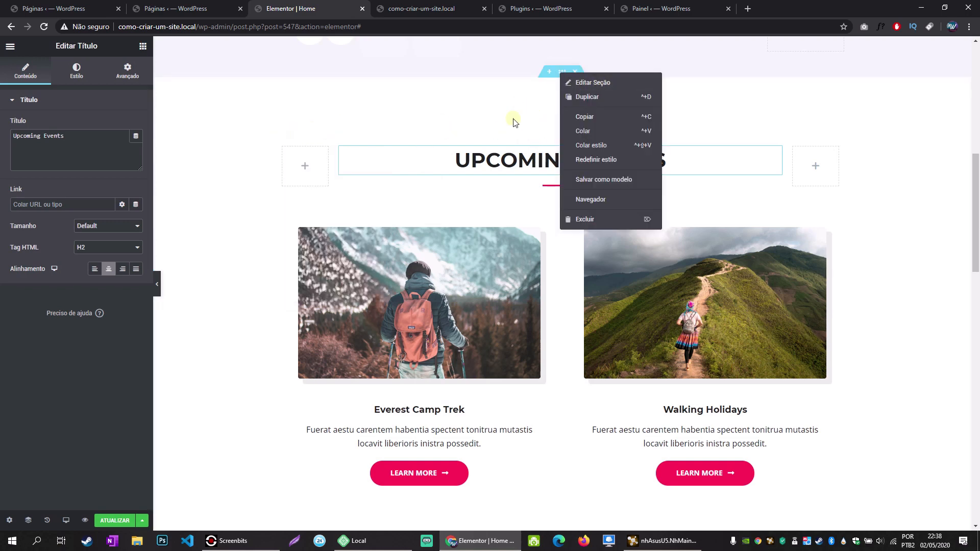
click(205, 251)
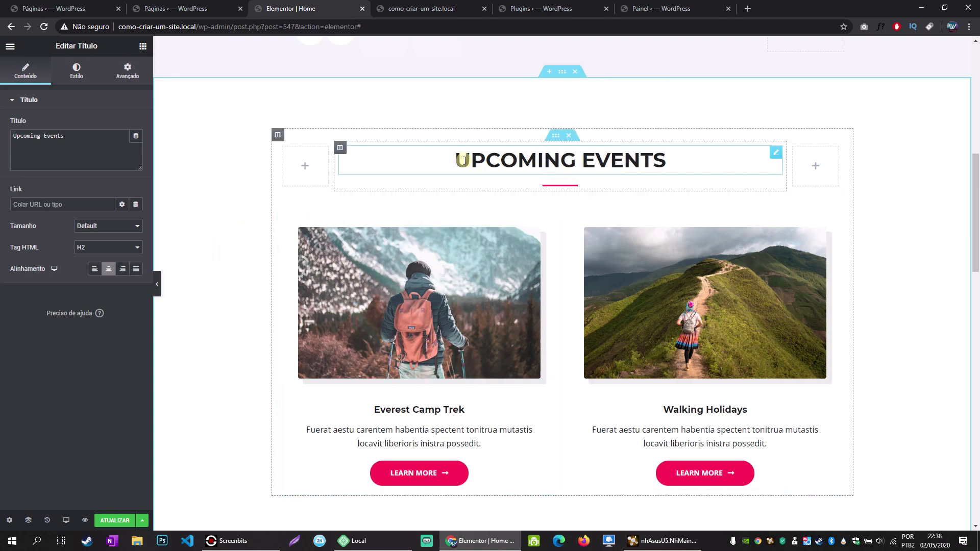
View the context options of the Everest Camp Trek image, image box and Learn More button in the Upcoming Events section.
scroll(508, 238, down, 5)
scroll(507, 238, up, 4)
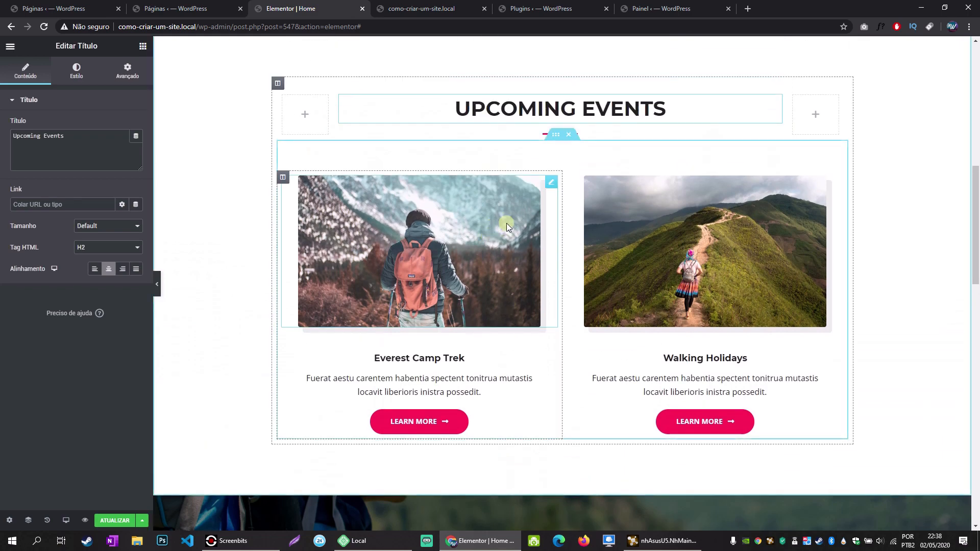
right_click(551, 186)
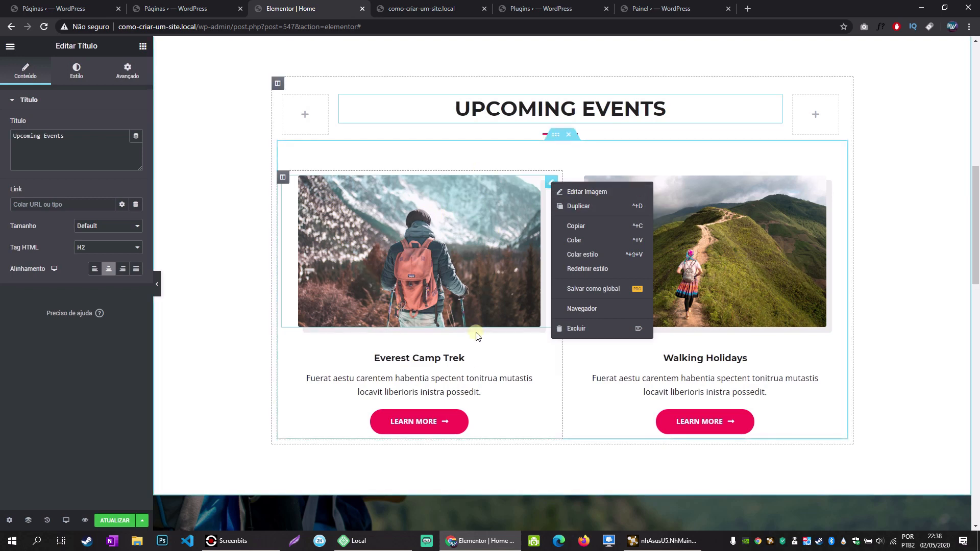
click(449, 359)
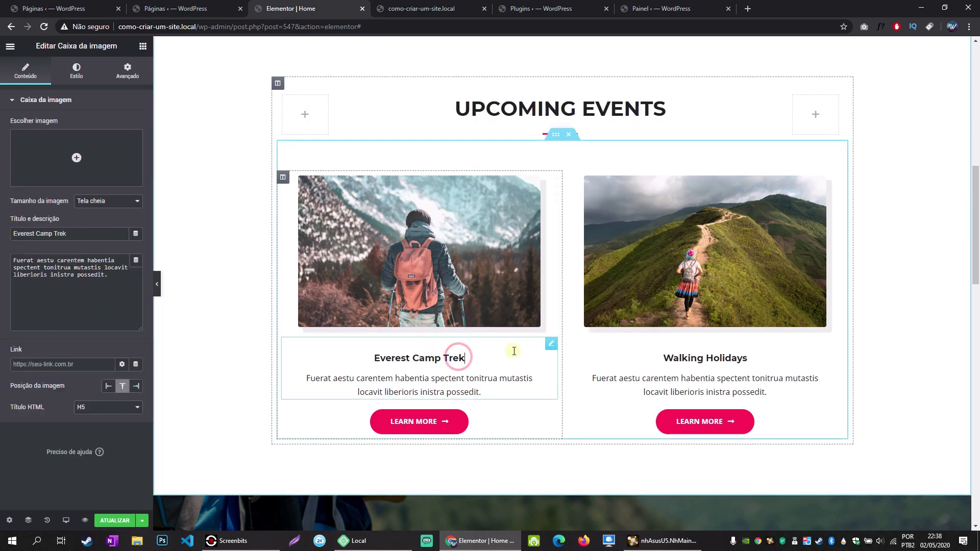
right_click(550, 344)
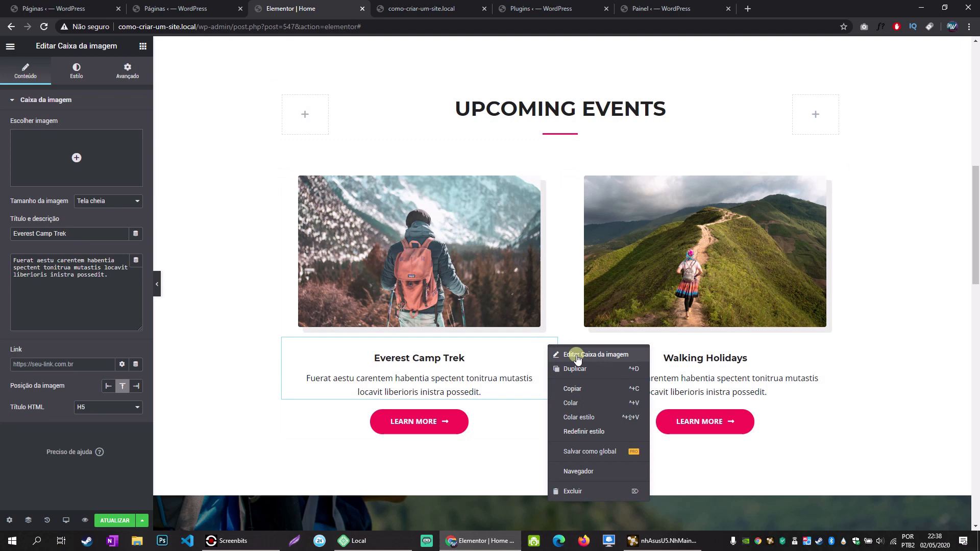
click(510, 416)
right_click(546, 418)
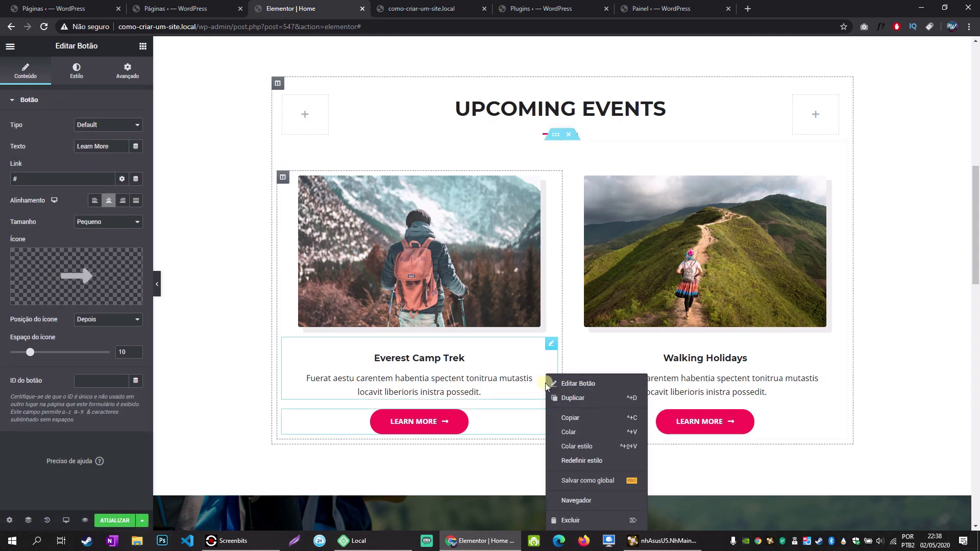
Replace the Everest Camp Trek image in the Upcoming Events section with snow-1.jpg from the media library.
right_click(551, 190)
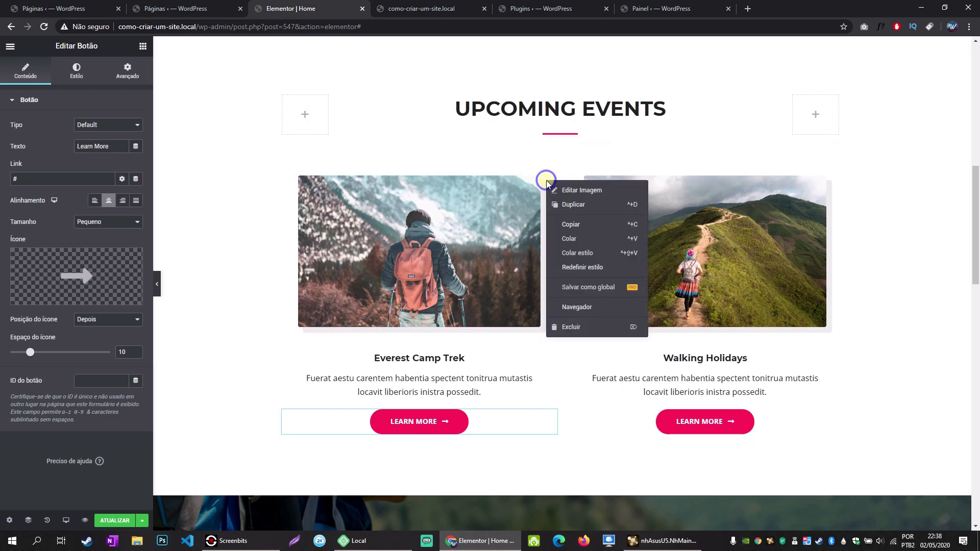
click(574, 192)
click(66, 179)
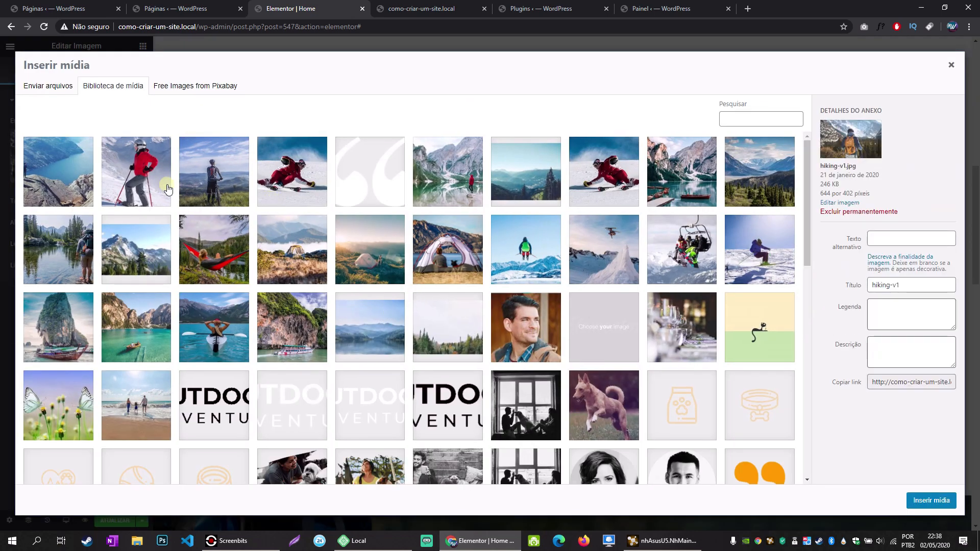
click(136, 181)
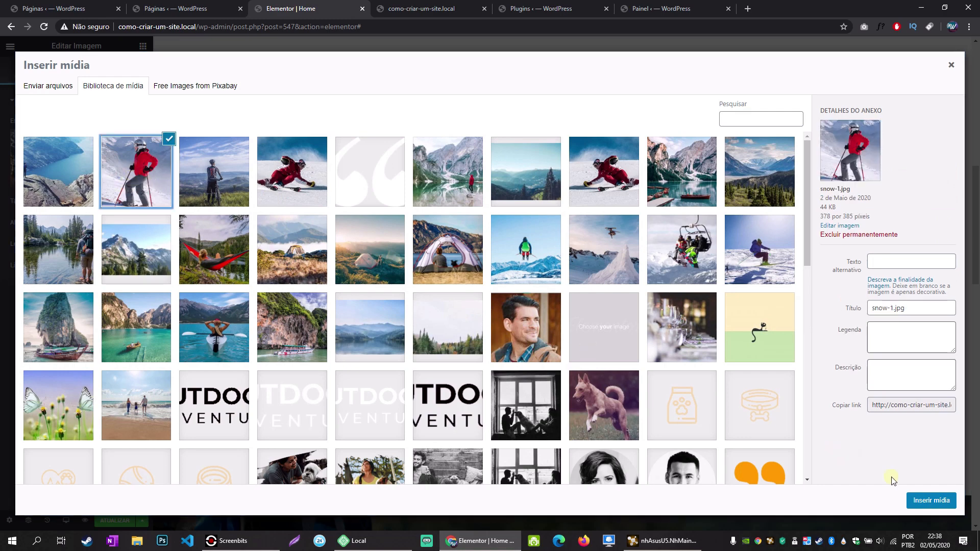
click(952, 505)
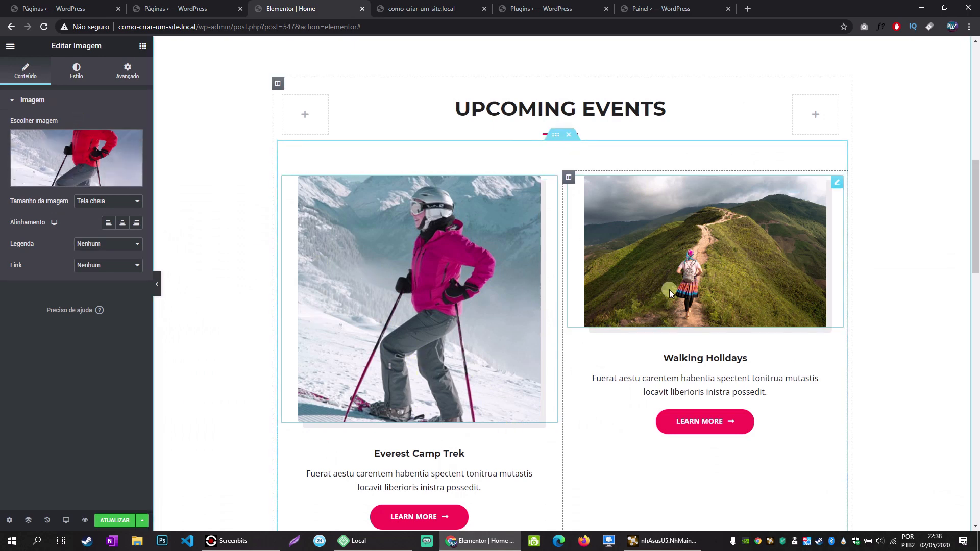
Browse the camping and winter sports images in the media library and replace the Everest Camp Trek image with winter-sport.jpg.
click(67, 159)
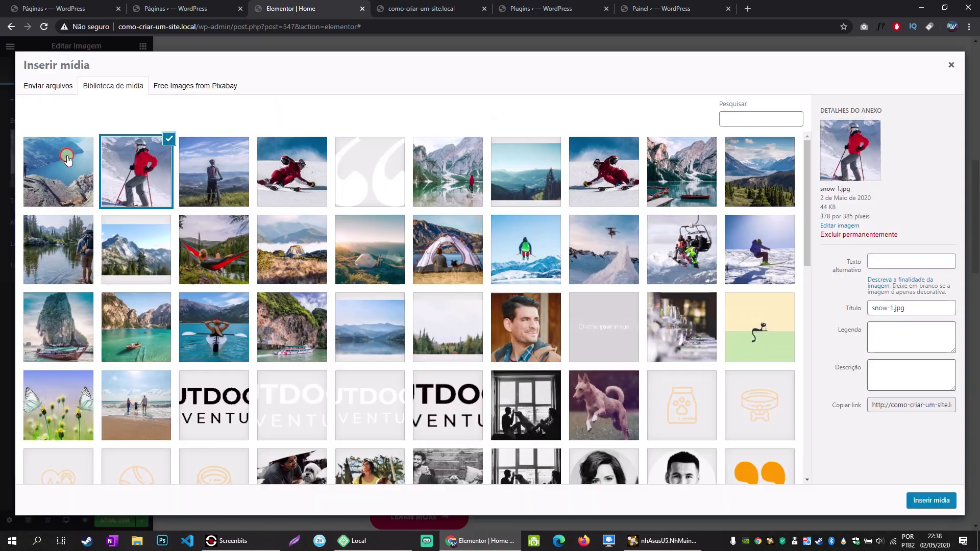
click(370, 260)
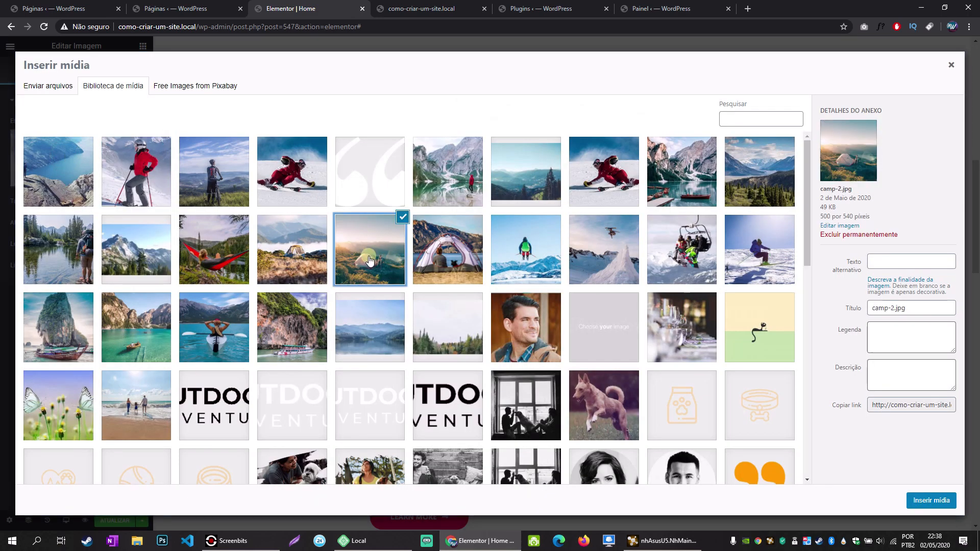
click(443, 256)
click(505, 255)
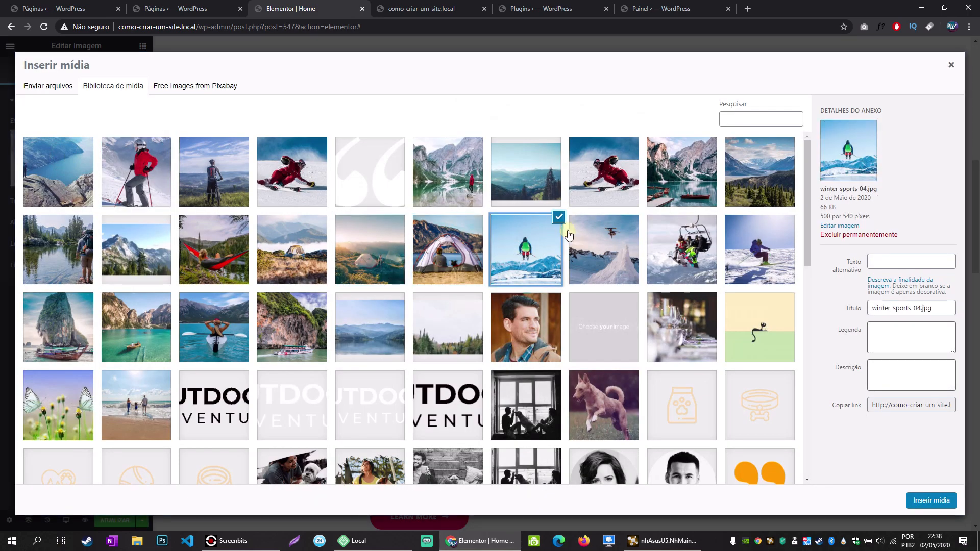
click(589, 185)
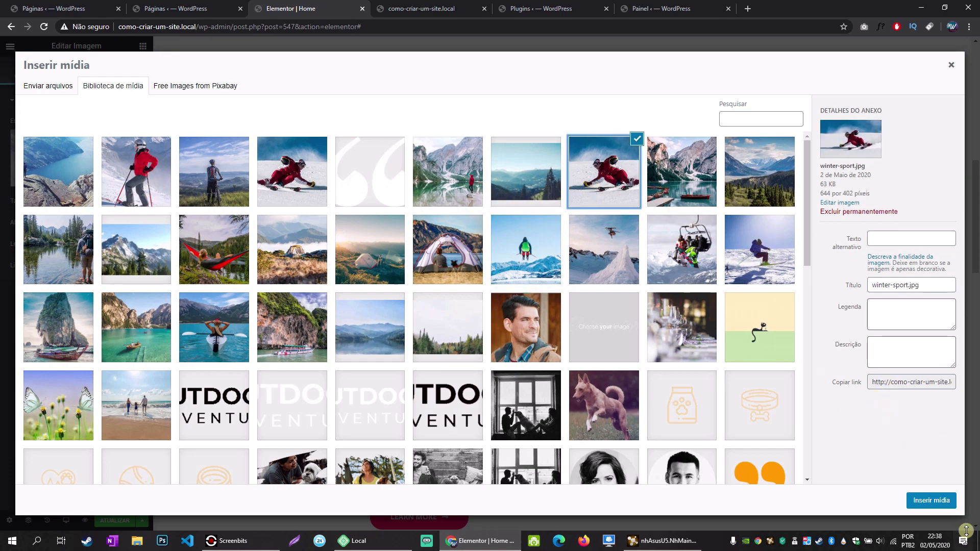
click(938, 501)
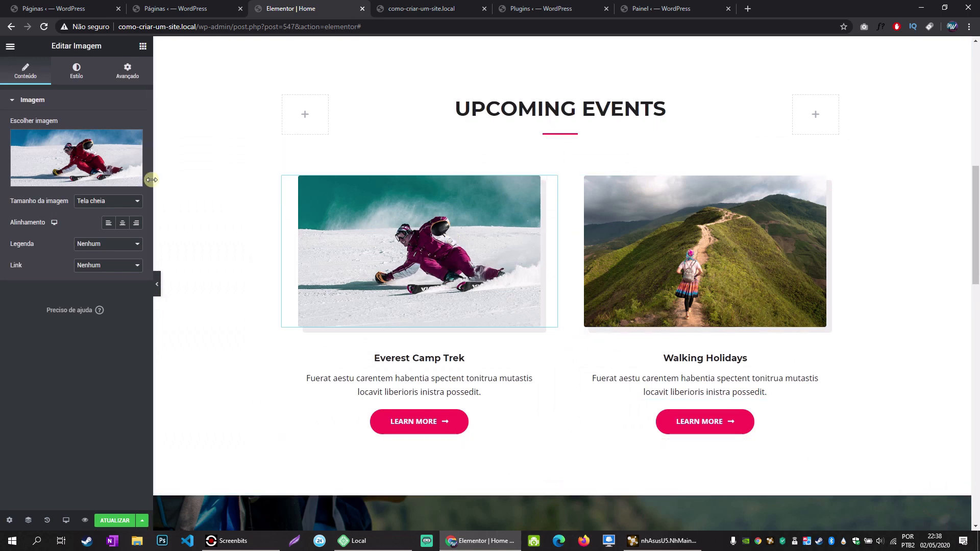
Replace the Everest Camp Trek image with butterfly-1127666_960_720-1.jpg from the media library.
click(84, 179)
scroll(209, 285, down, 2)
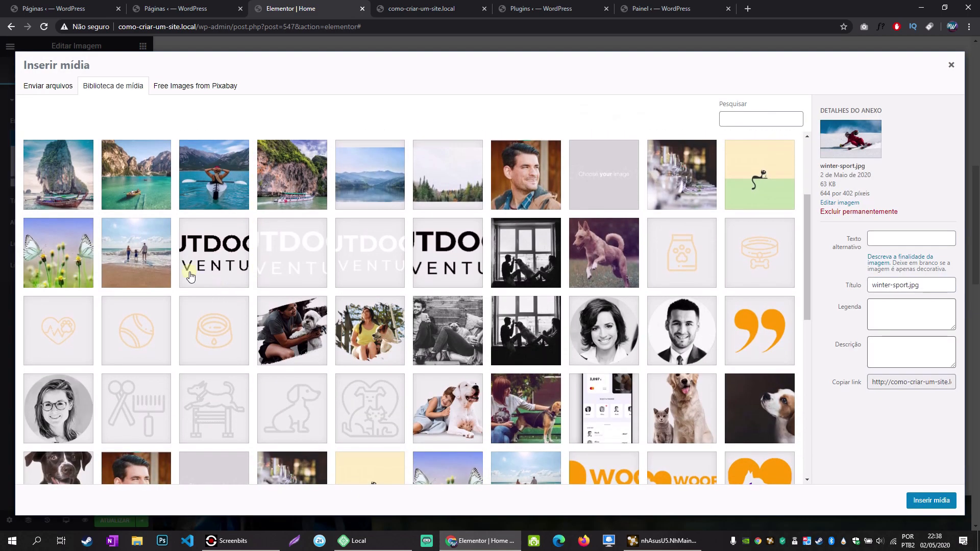
click(77, 227)
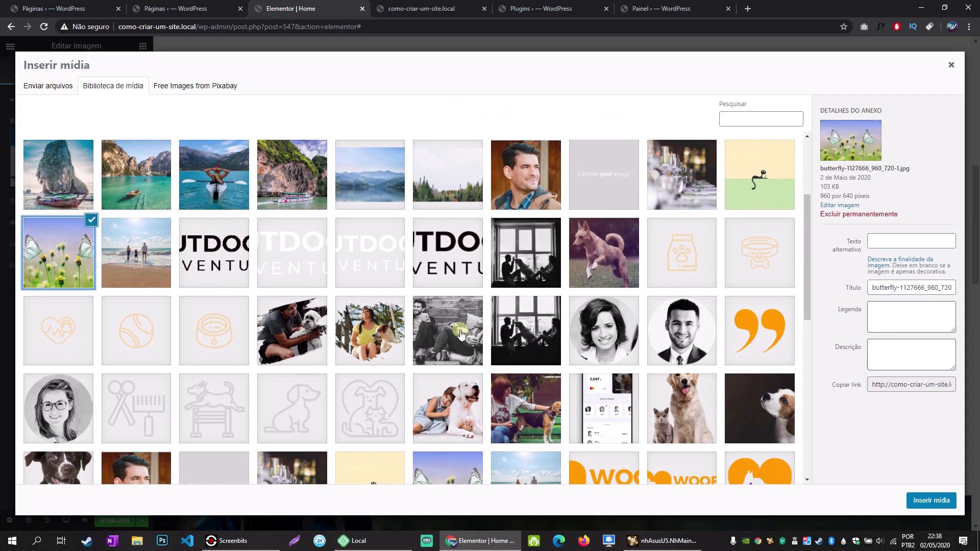
click(917, 502)
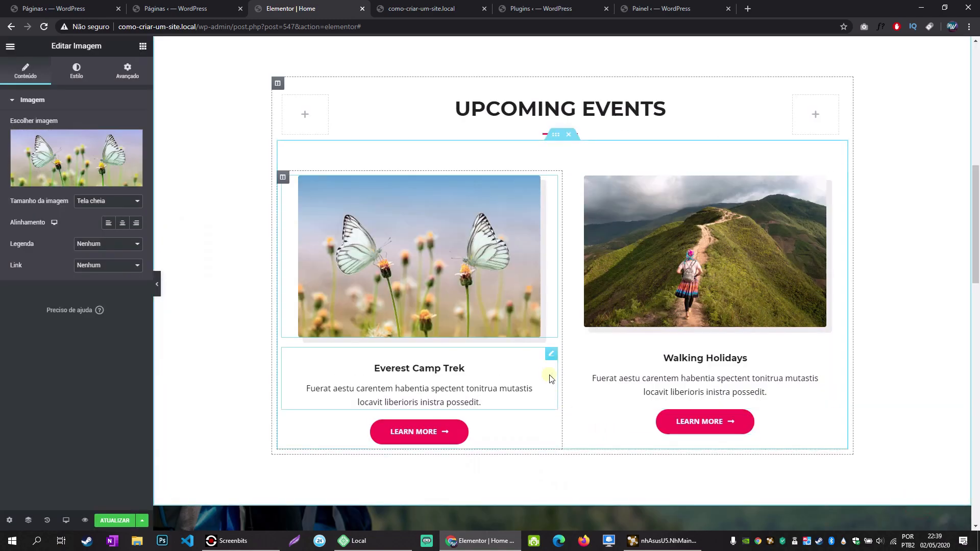
Switch the image size of the Everest Camp Trek image to Personalizado.
click(100, 202)
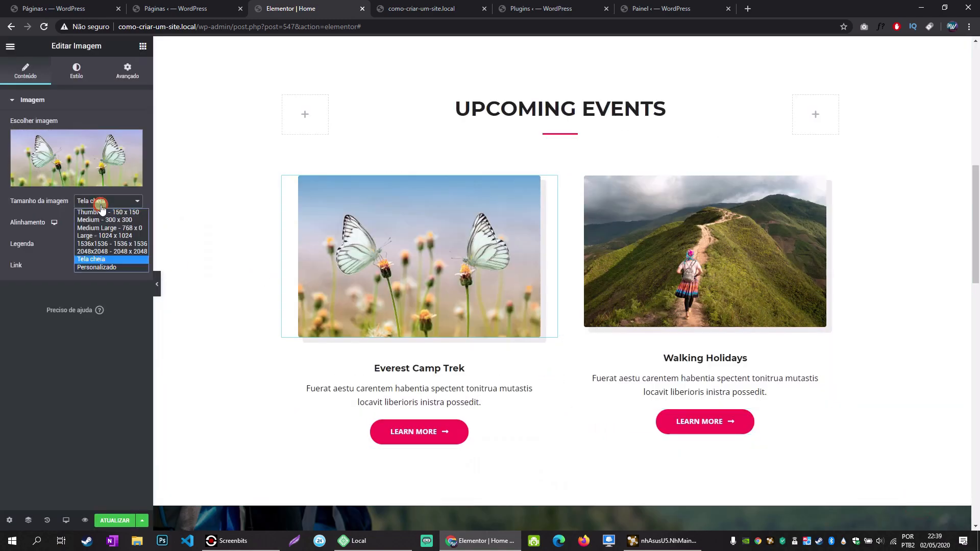
click(93, 269)
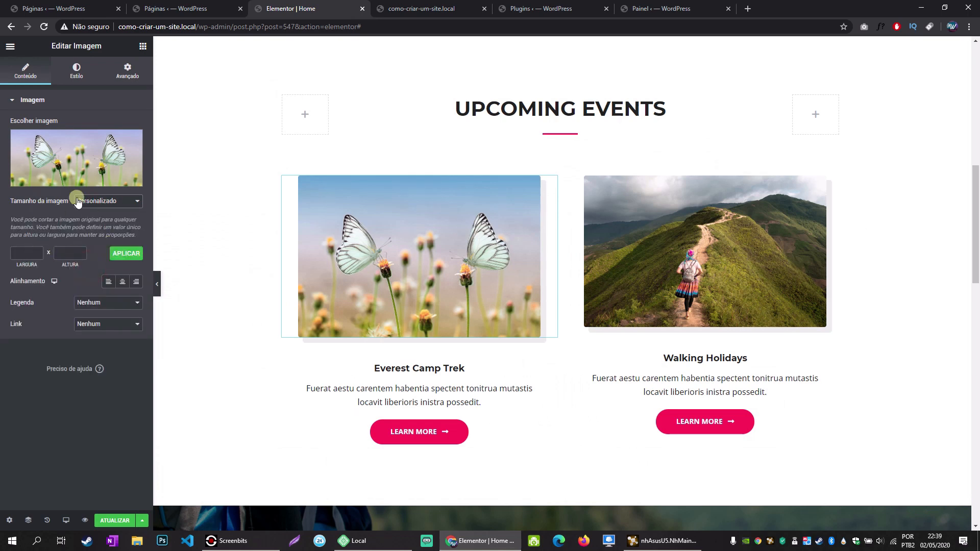
Try different preset sizes on the Everest Camp Trek image, including Medium - 300 x 300 and Medium Large - 768 x 0.
click(111, 202)
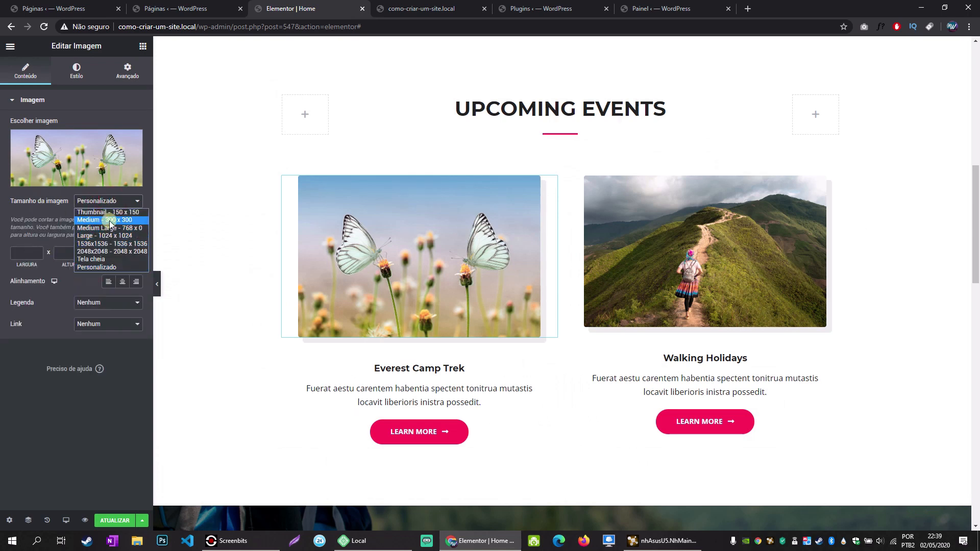
click(109, 220)
click(104, 203)
click(102, 227)
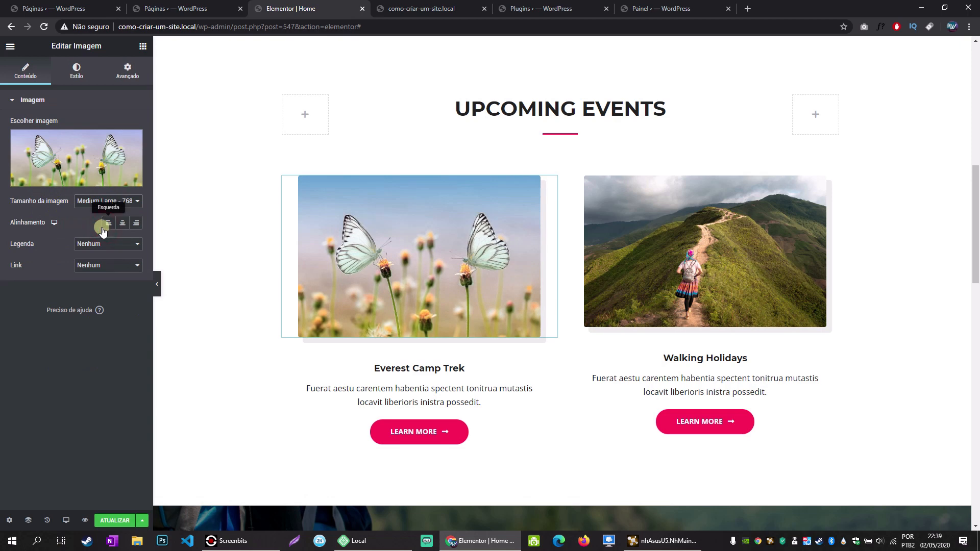
click(109, 206)
click(106, 239)
Replace the Everest Camp Trek image with founders2-free-img.jpg from the media library.
click(77, 181)
click(67, 179)
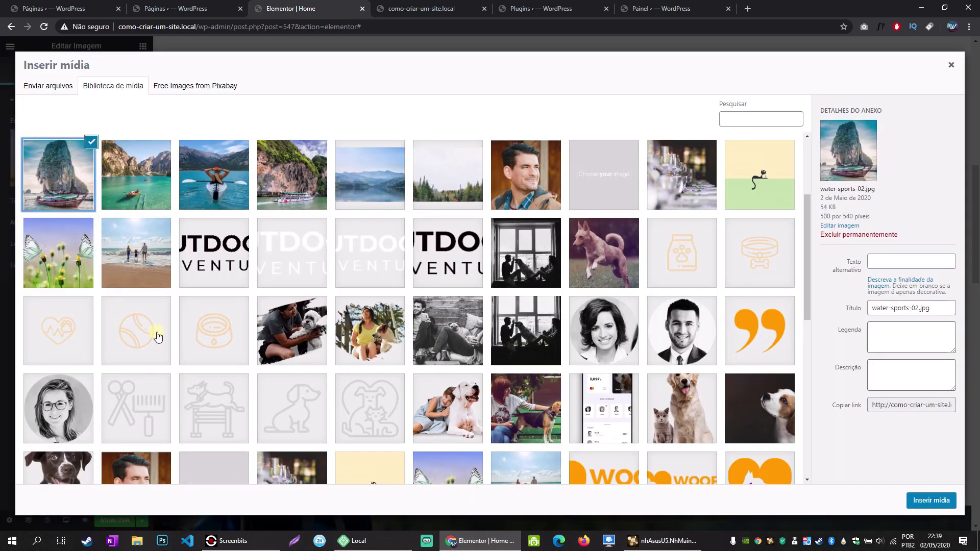
click(472, 337)
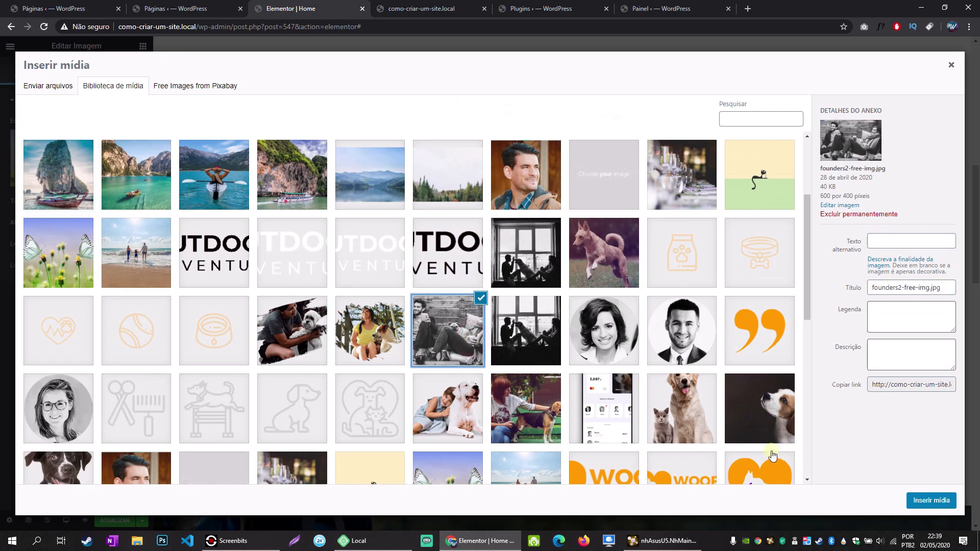
click(925, 503)
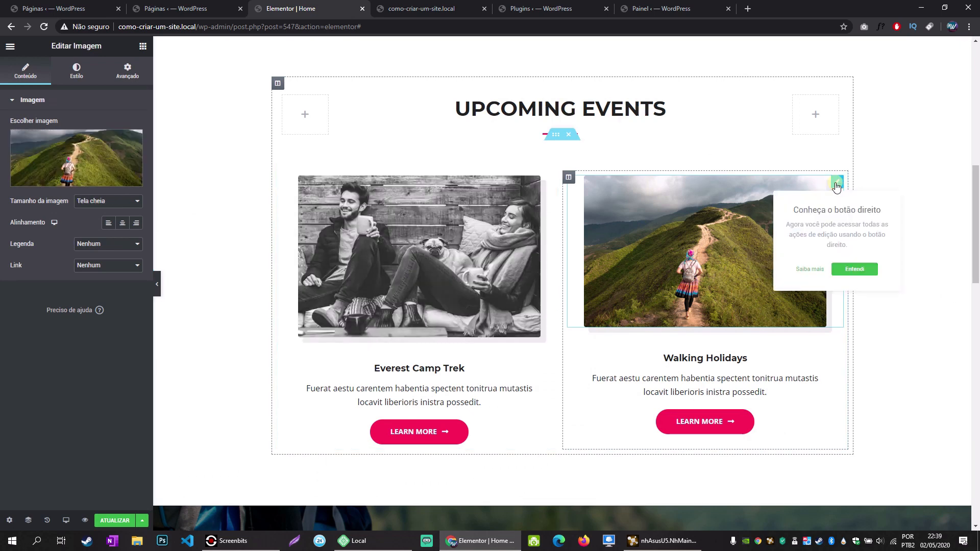
Replace the Walking Holidays image with butterfly-1127666_960_720-1.jpg from the media library.
click(38, 187)
click(37, 421)
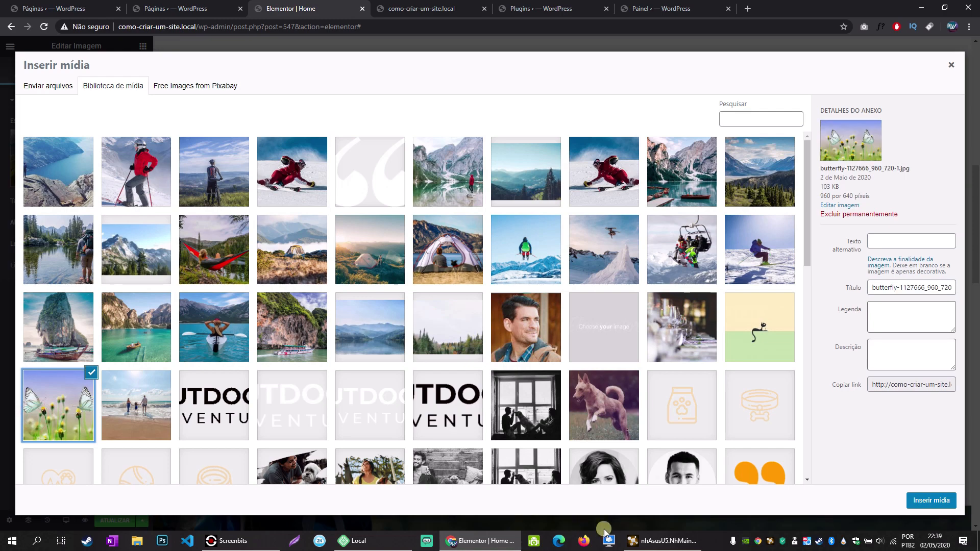
click(932, 500)
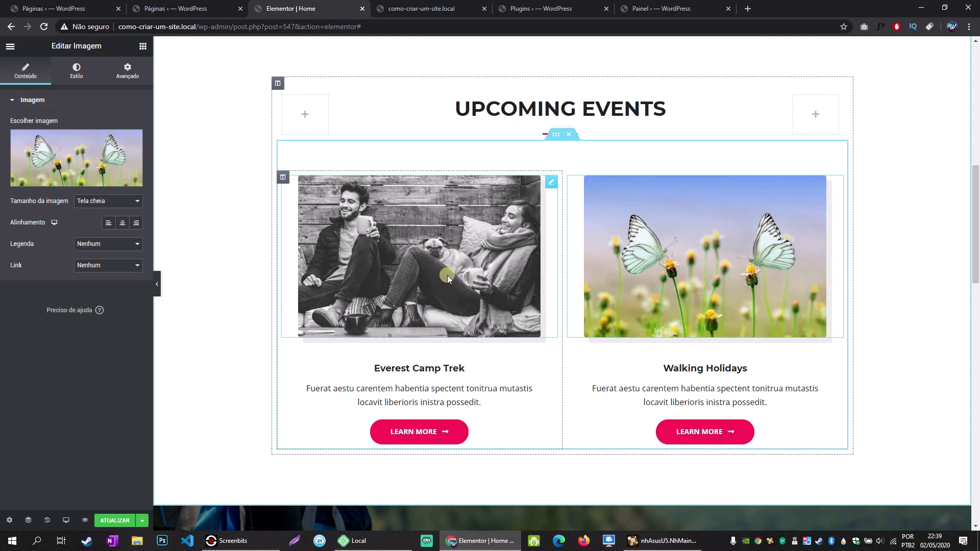
Update the page and view the published como-criar-um-site.local home page.
scroll(519, 262, down, 4)
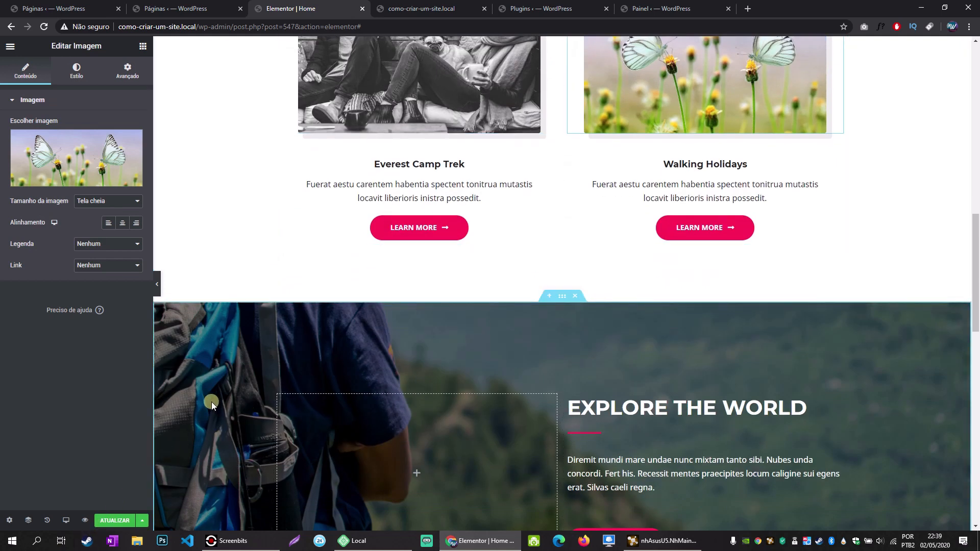
click(108, 521)
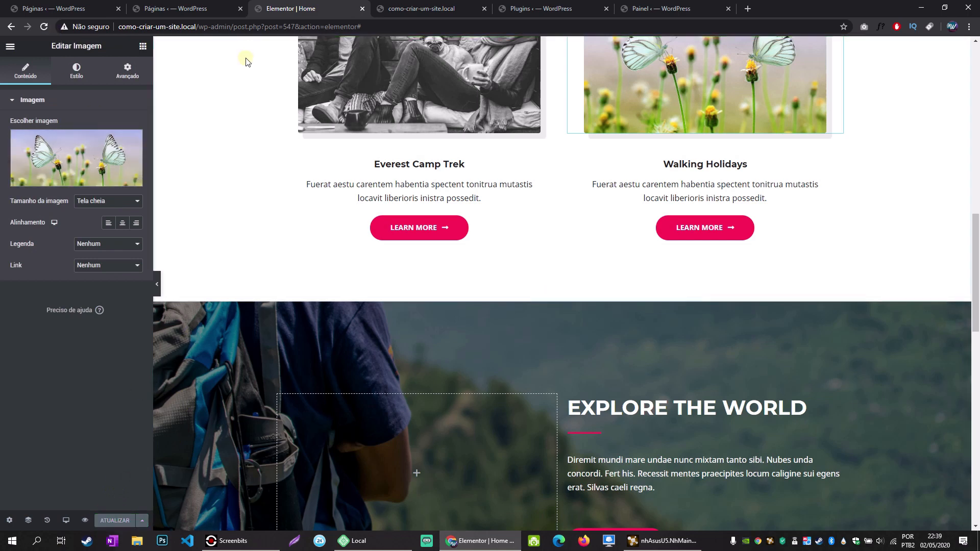
click(190, 11)
click(403, 10)
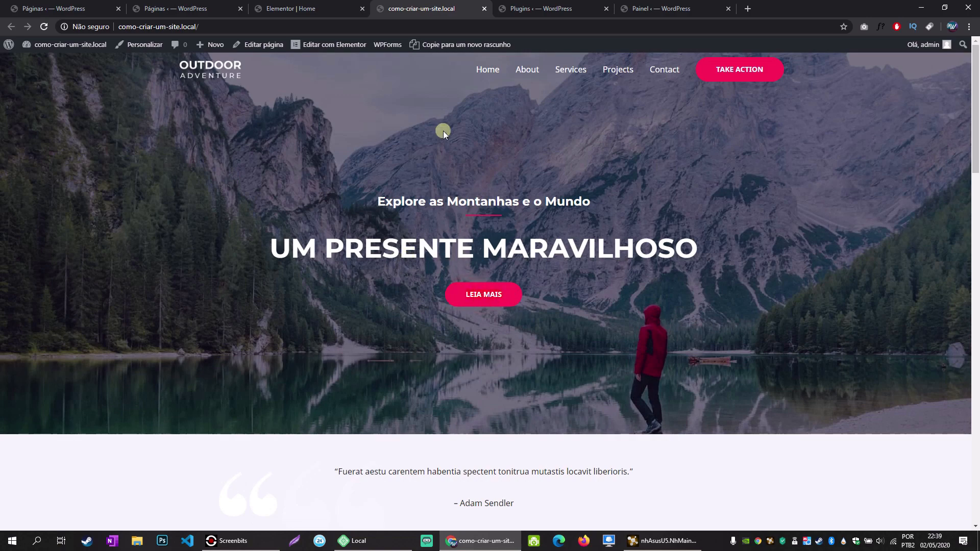
Return to the page editor and open the hover style settings of the hero section's LEIA MAIS button.
click(317, 8)
scroll(433, 185, up, 15)
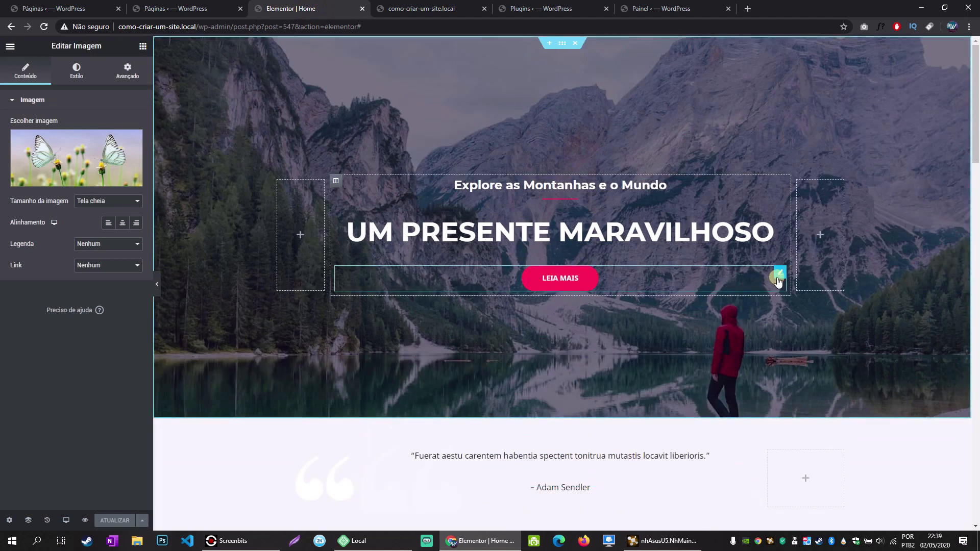
right_click(776, 282)
click(798, 281)
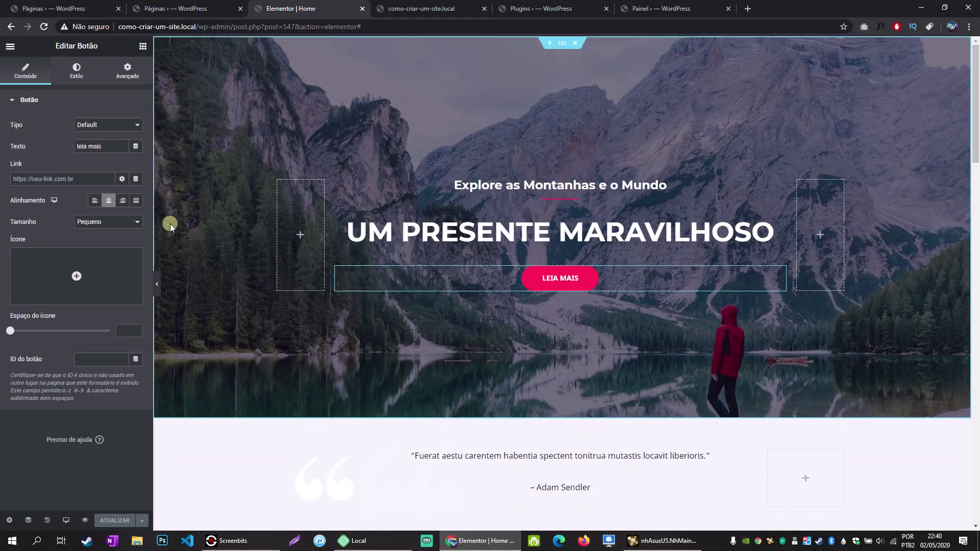
click(76, 73)
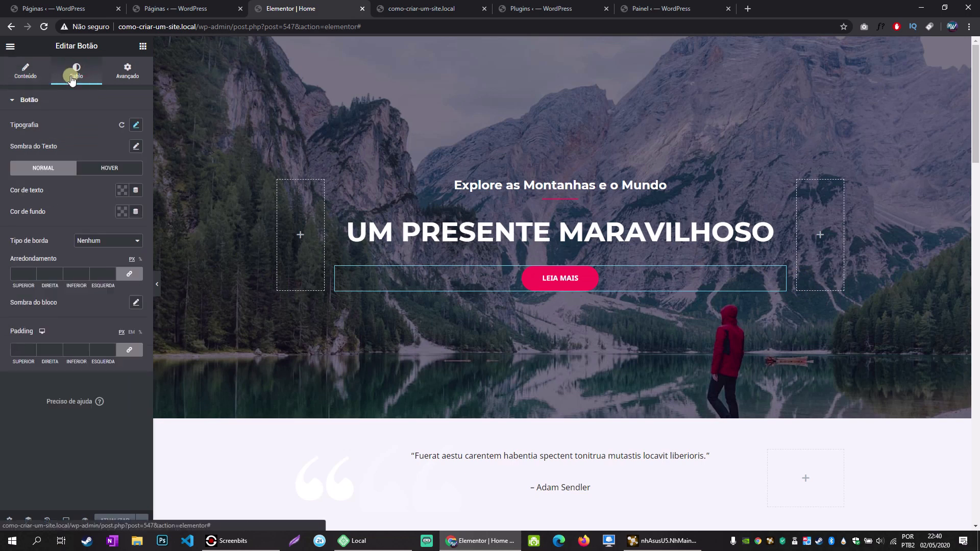
click(104, 168)
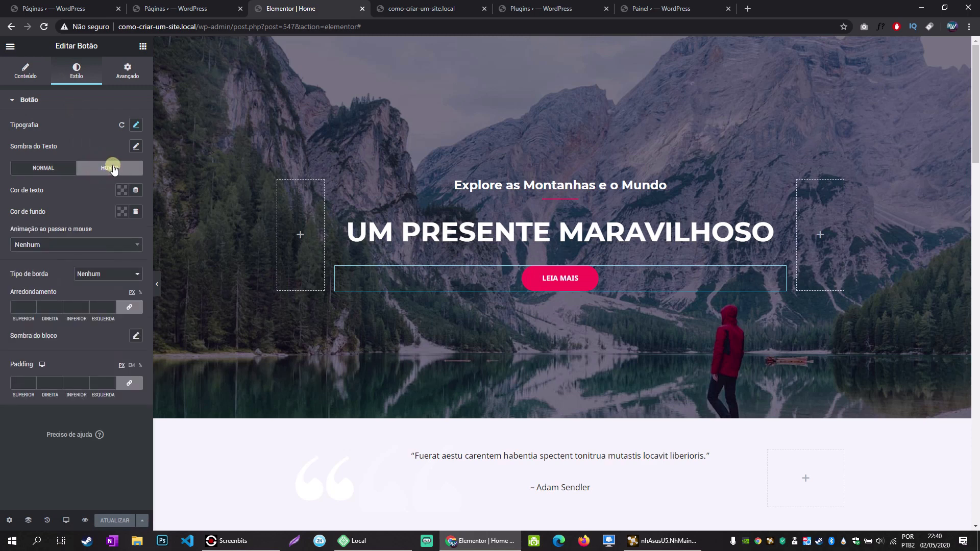
Try the Grow, Shrink, Pulse, Pulse Grow and Push hover animations on the LEIA MAIS button, and reset the animation to Nenhum.
click(47, 249)
click(21, 278)
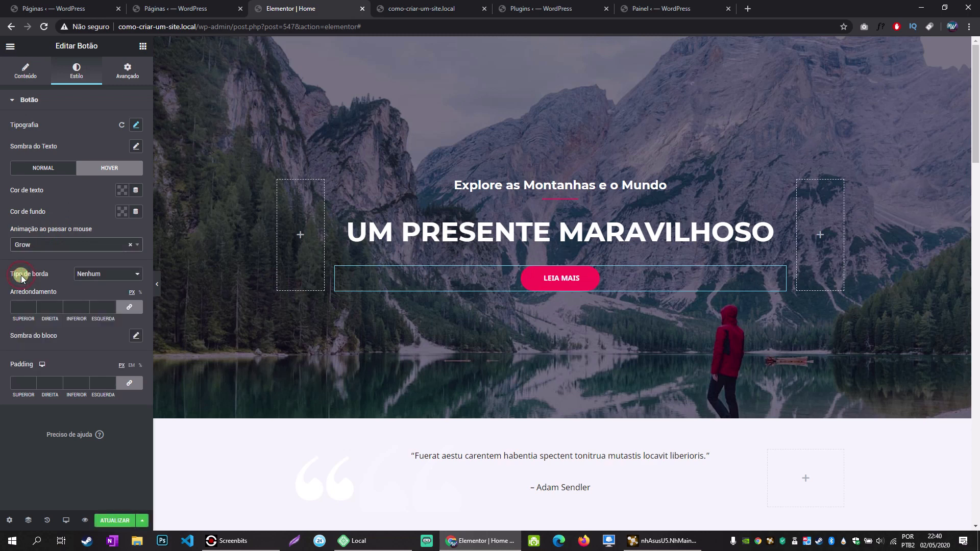
click(28, 246)
click(31, 287)
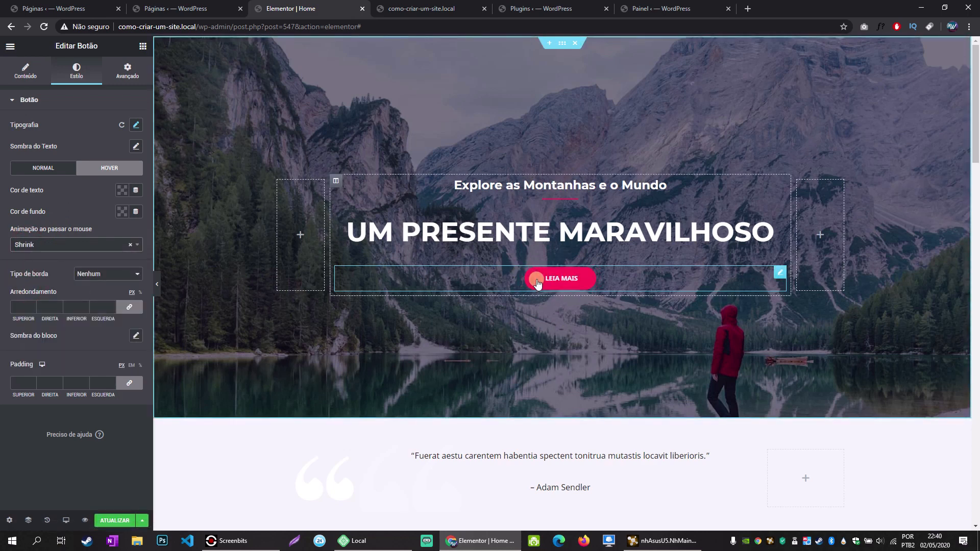
click(79, 244)
click(42, 301)
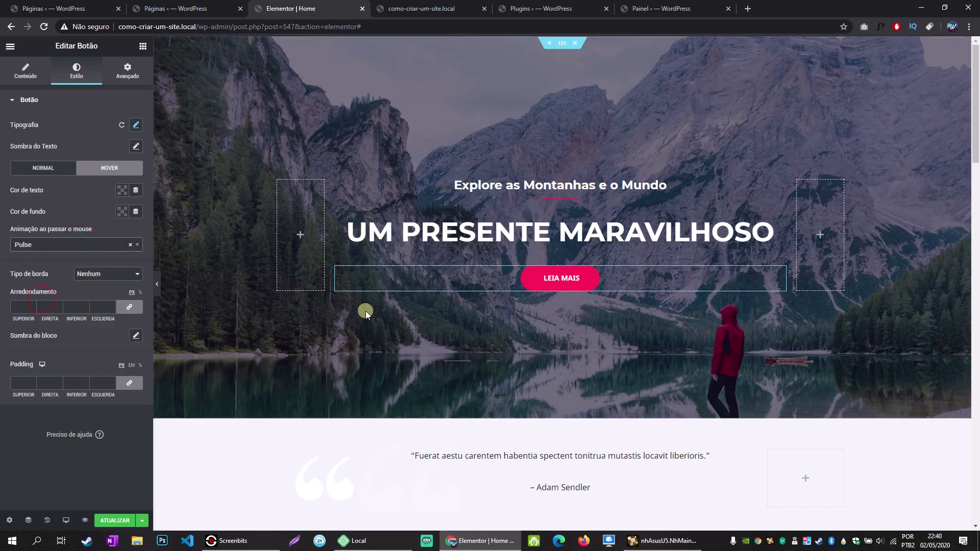
click(62, 244)
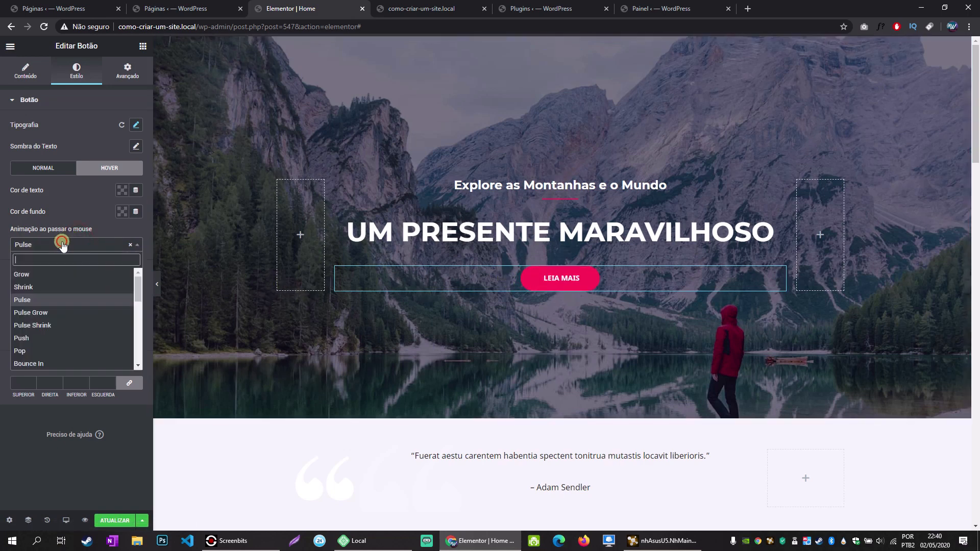
click(27, 313)
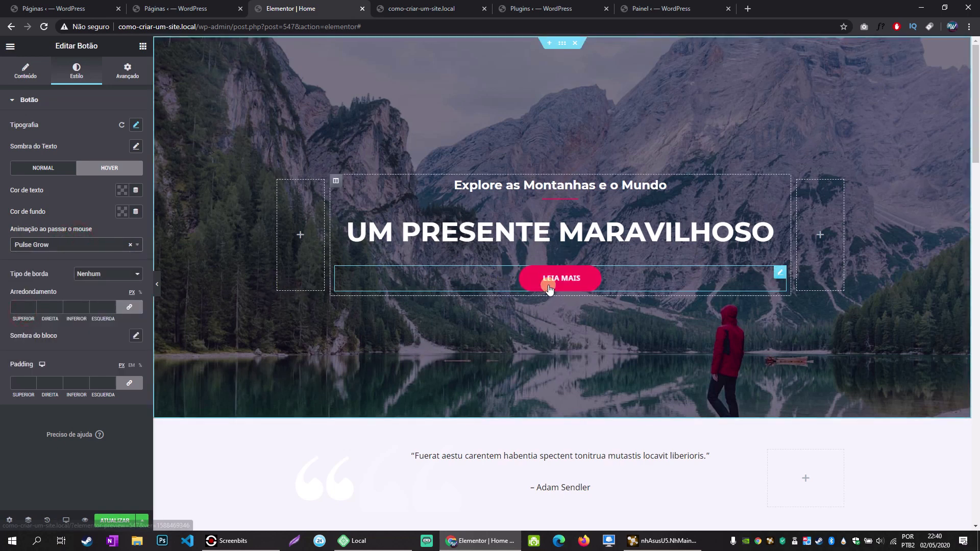
click(84, 245)
click(56, 337)
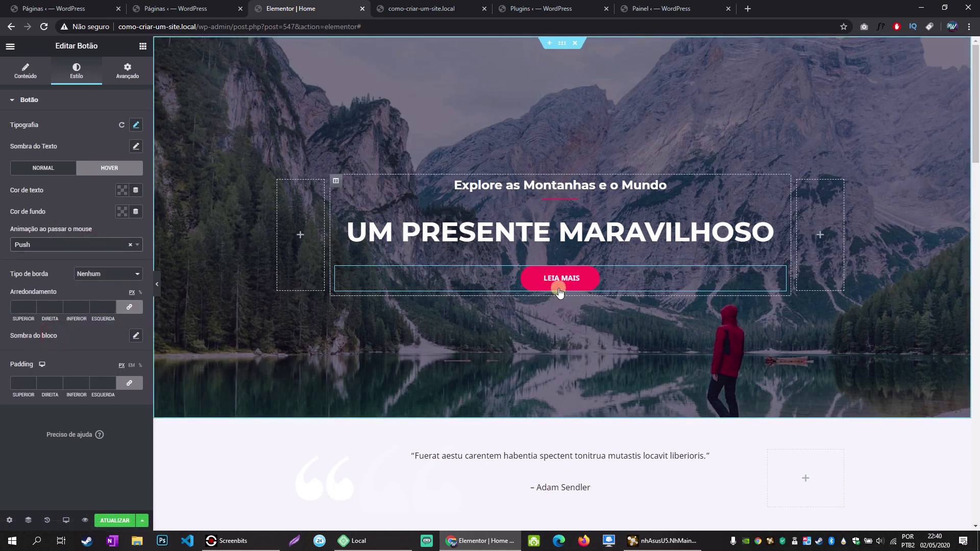
click(105, 245)
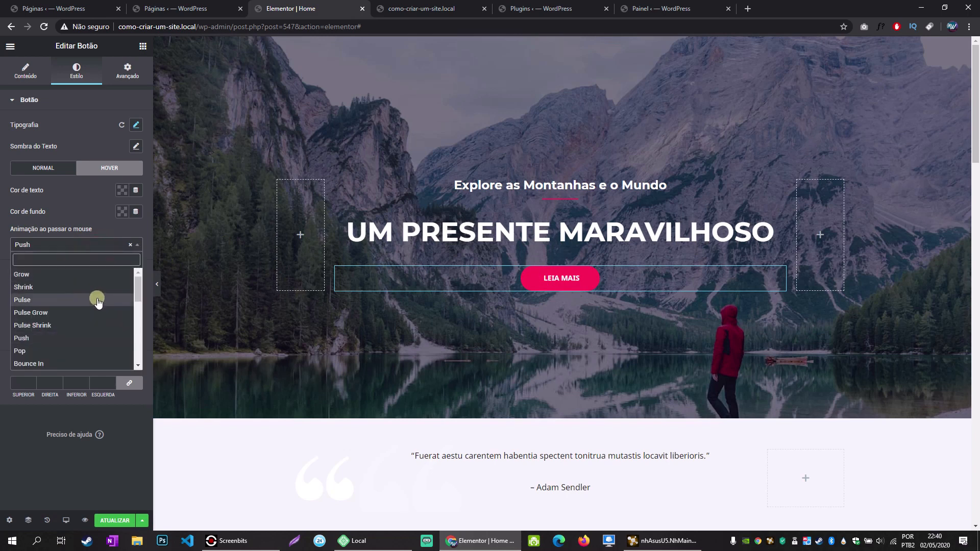
click(96, 230)
click(130, 245)
click(108, 232)
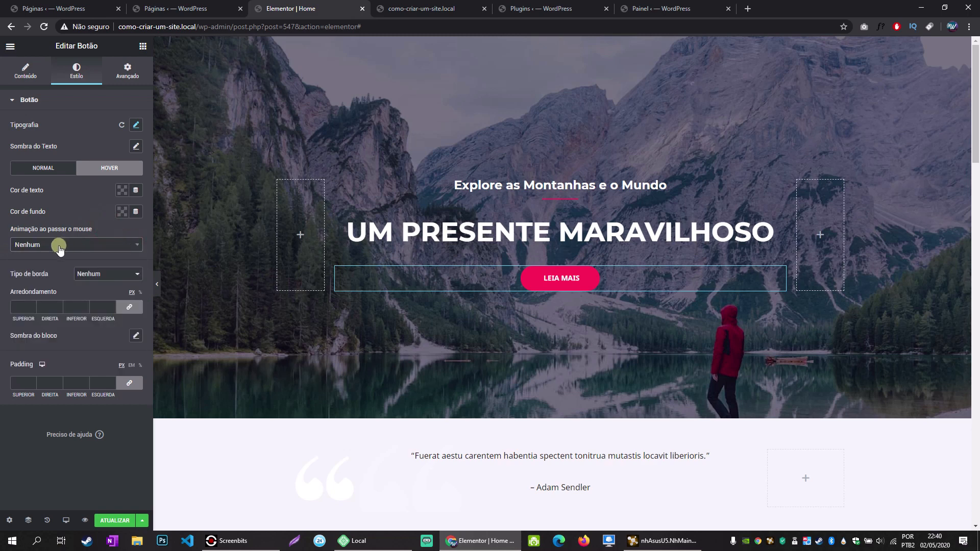
Set the LEIA MAIS button's hover background colour to black (#000000).
click(123, 212)
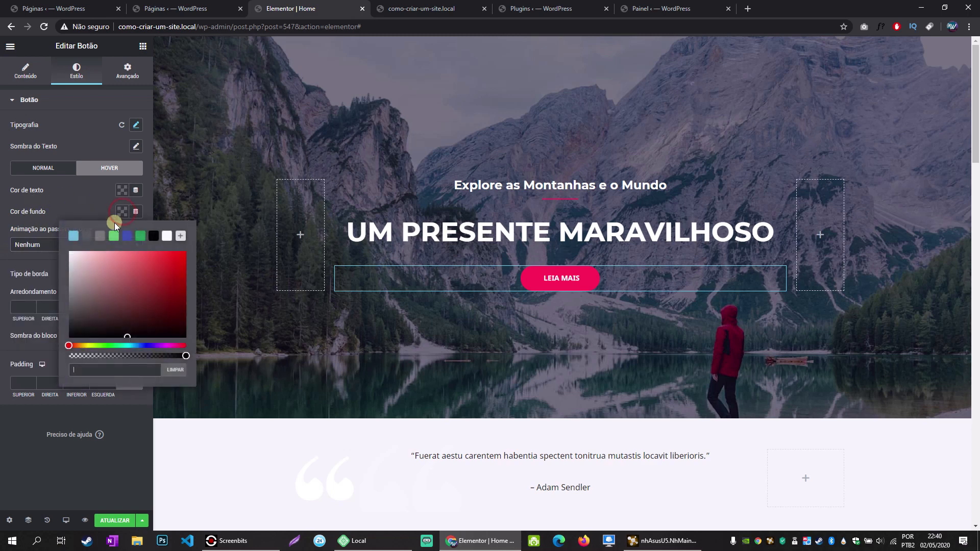
click(154, 237)
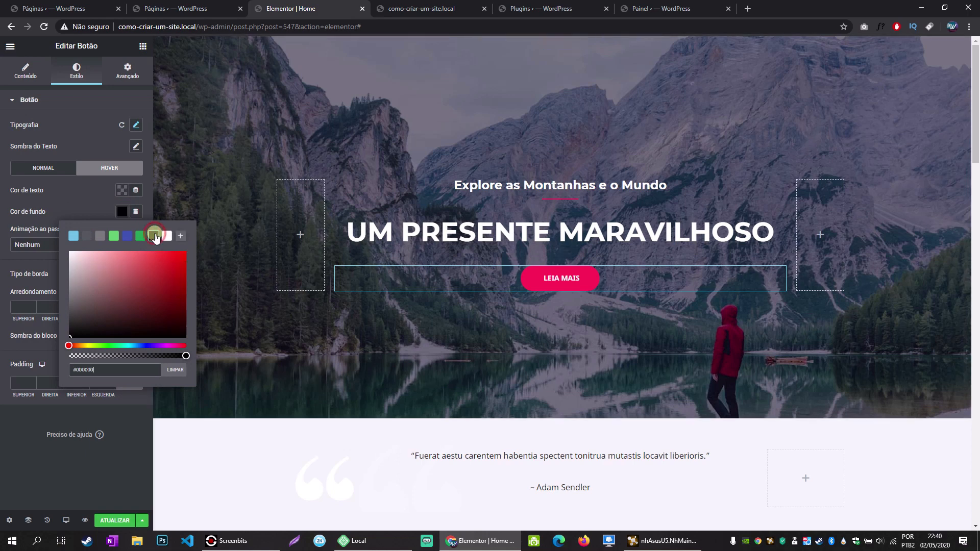
click(66, 201)
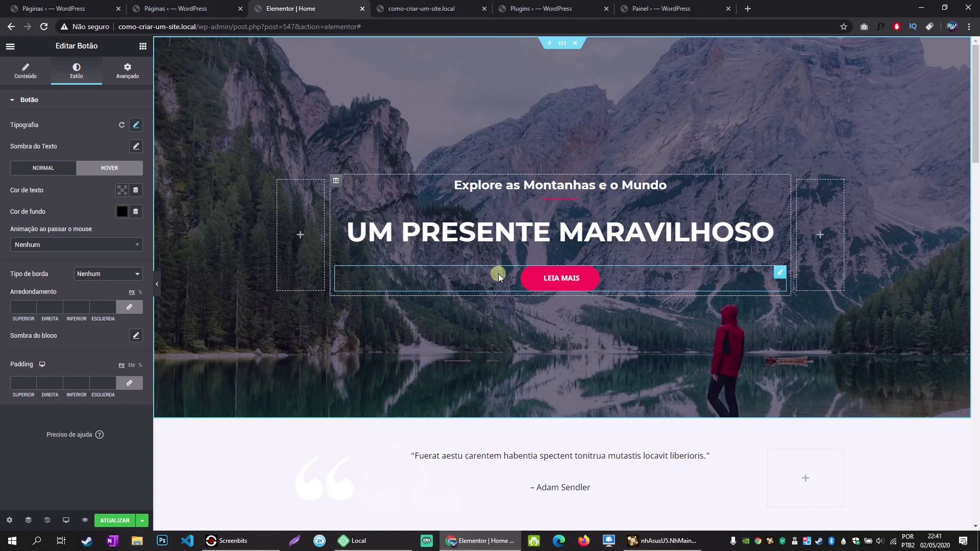
Duplicate the Explore The World heading in the section with the backpacker background.
scroll(495, 278, down, 15)
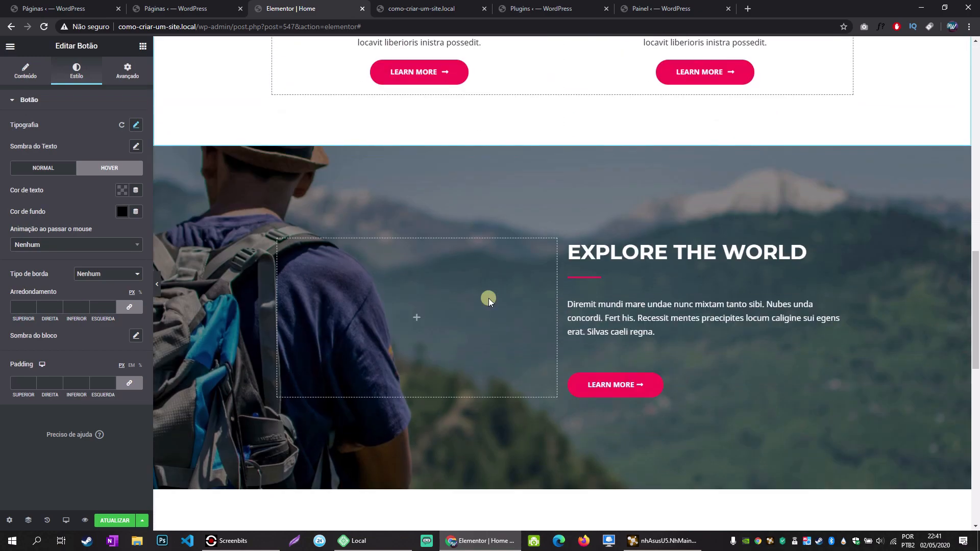
scroll(489, 298, down, 3)
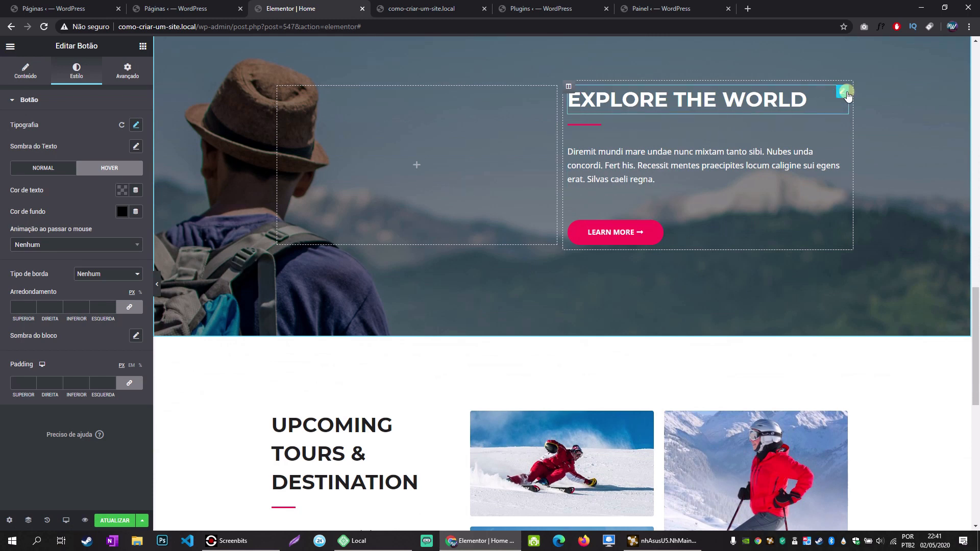
right_click(841, 95)
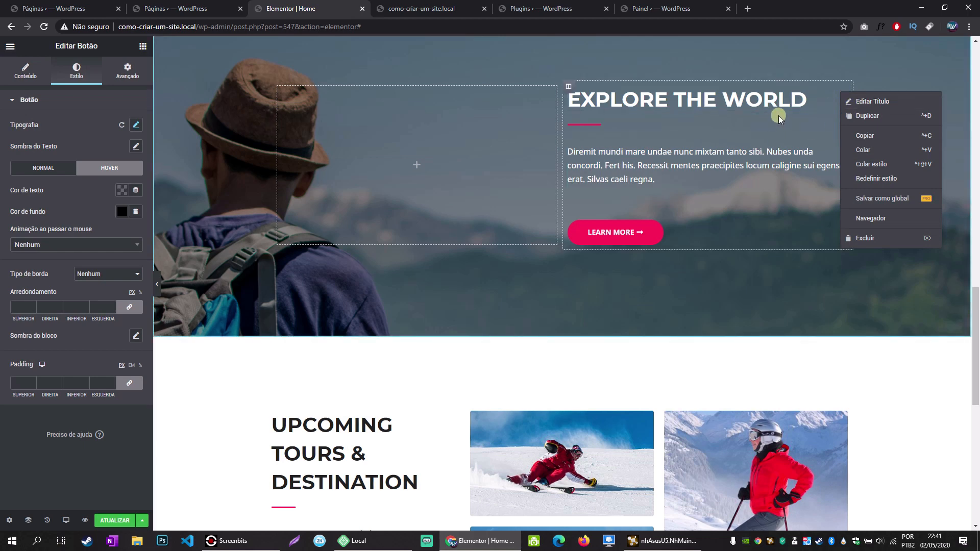
click(753, 103)
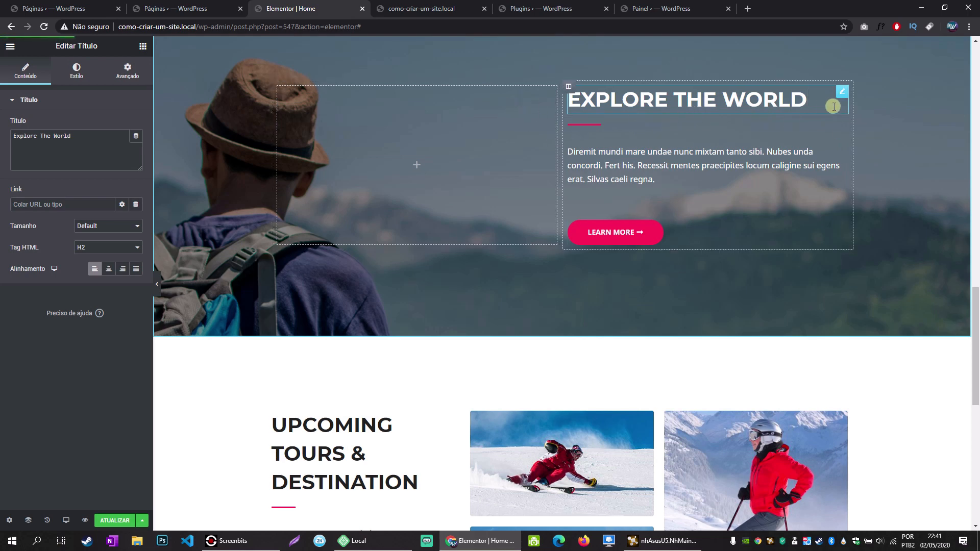
right_click(840, 92)
click(864, 114)
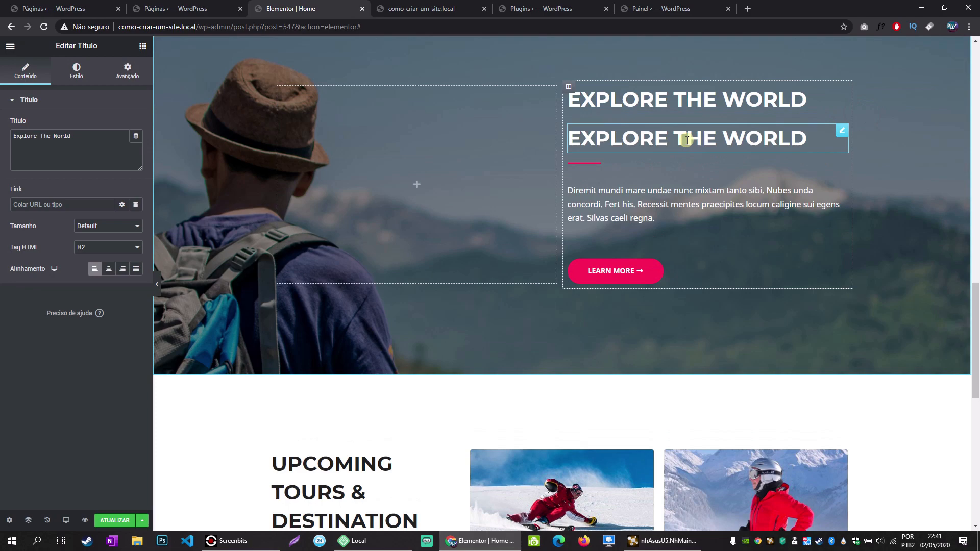
Paste a copy of the Explore The World heading below the hero title UM PRESENTE MARAVILHOSO, and delete the pasted copy.
right_click(687, 140)
click(718, 188)
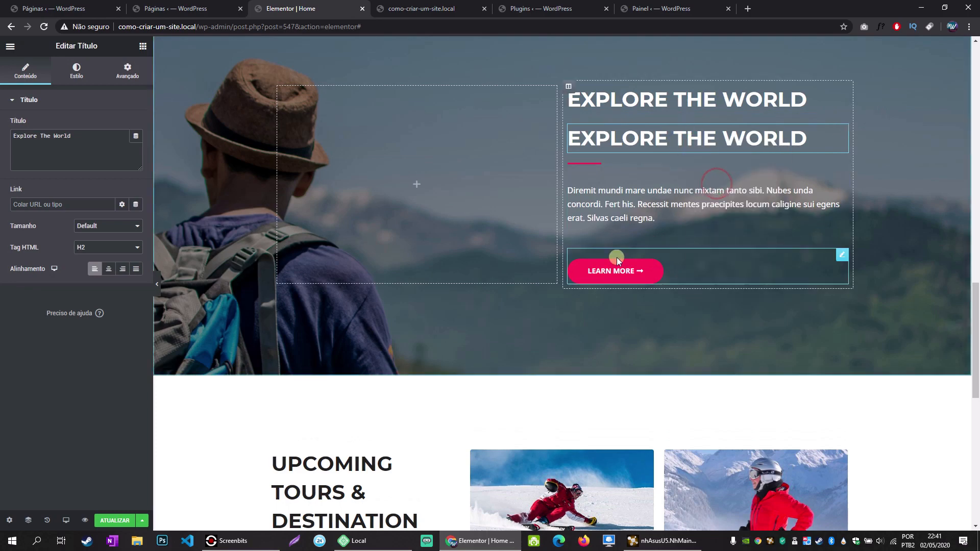
scroll(617, 257, up, 15)
scroll(617, 261, up, 3)
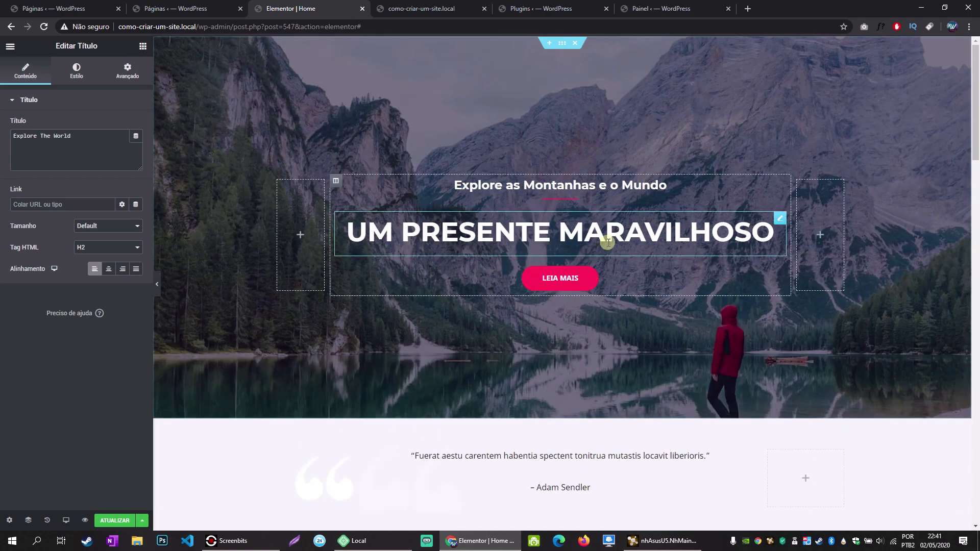
right_click(605, 233)
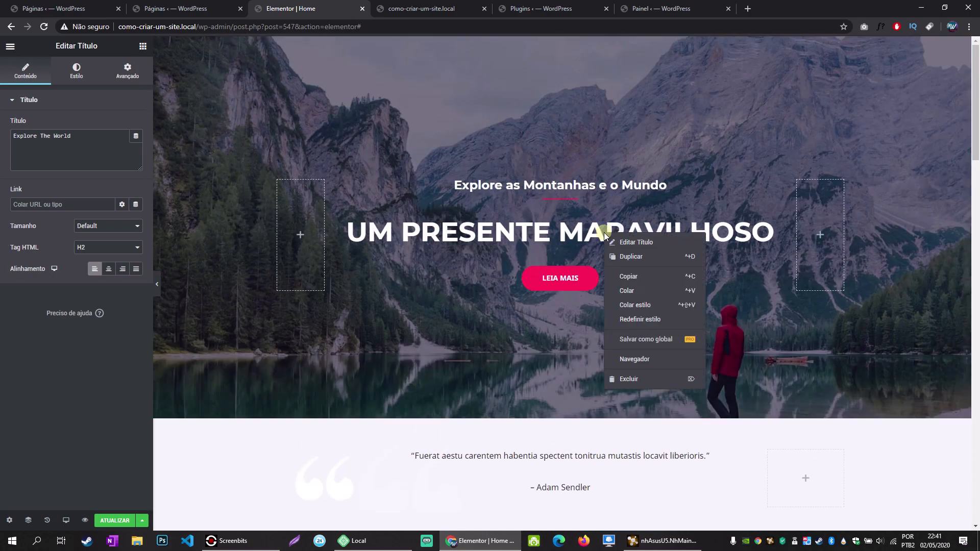
click(631, 291)
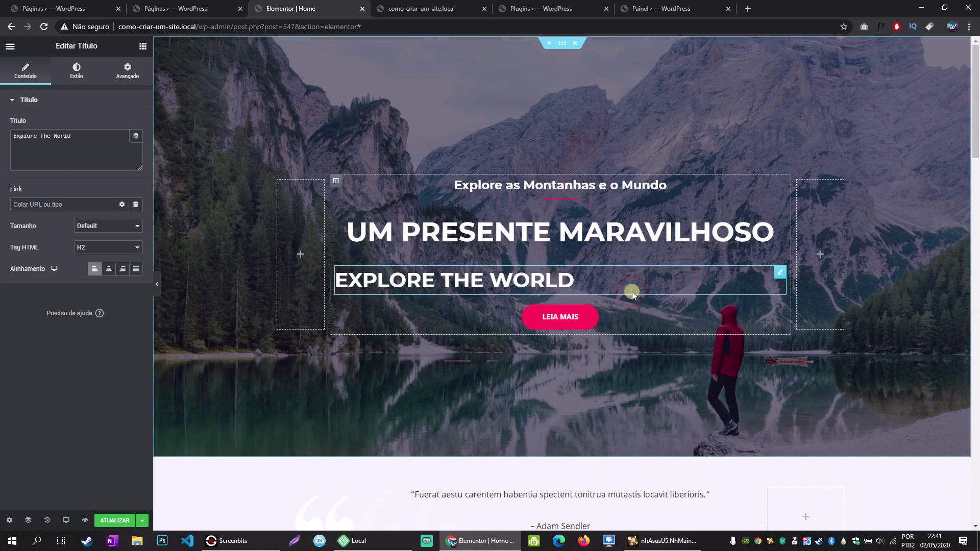
right_click(781, 277)
click(823, 425)
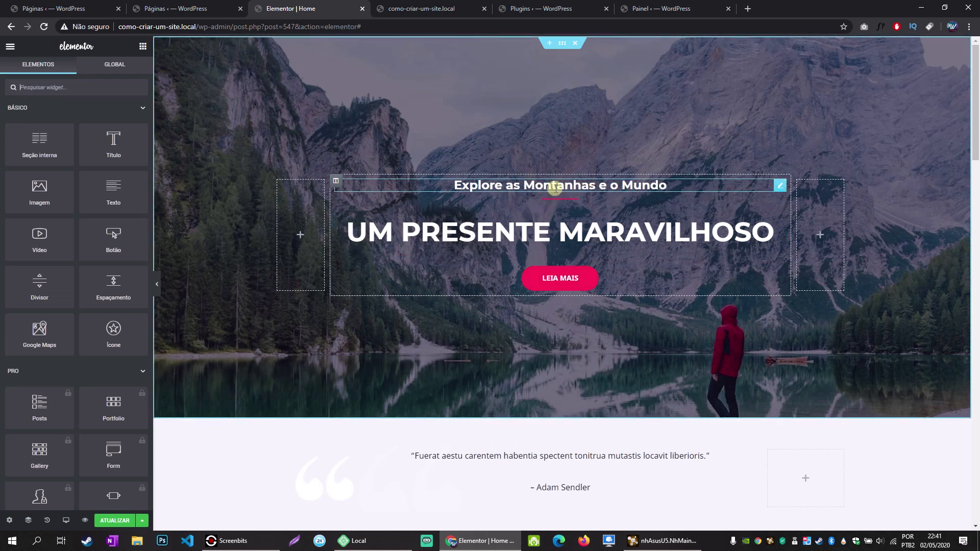
Copy the hero heading Explore as Montanhas e o Mundo and paste its style onto the quote's author line and the Upcoming Events heading.
right_click(778, 189)
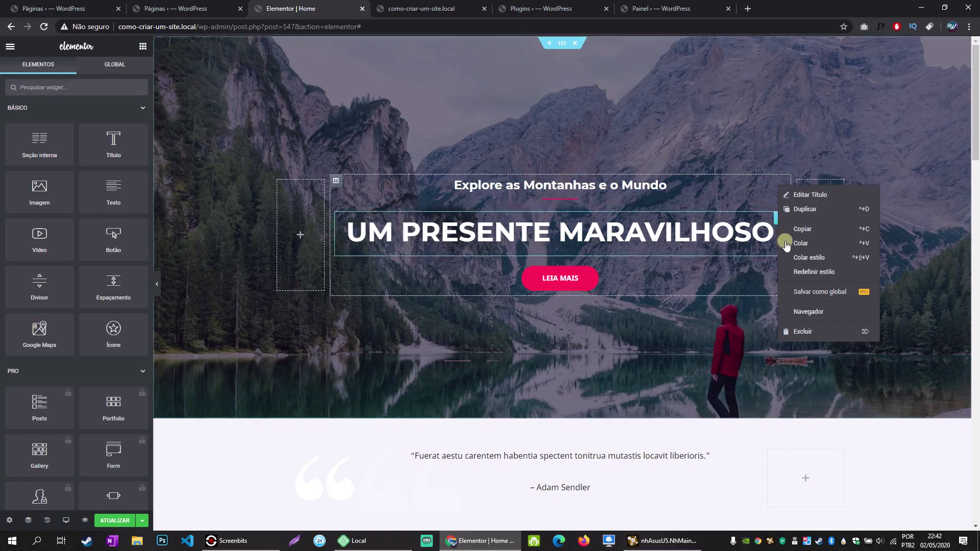
click(800, 224)
scroll(588, 319, down, 4)
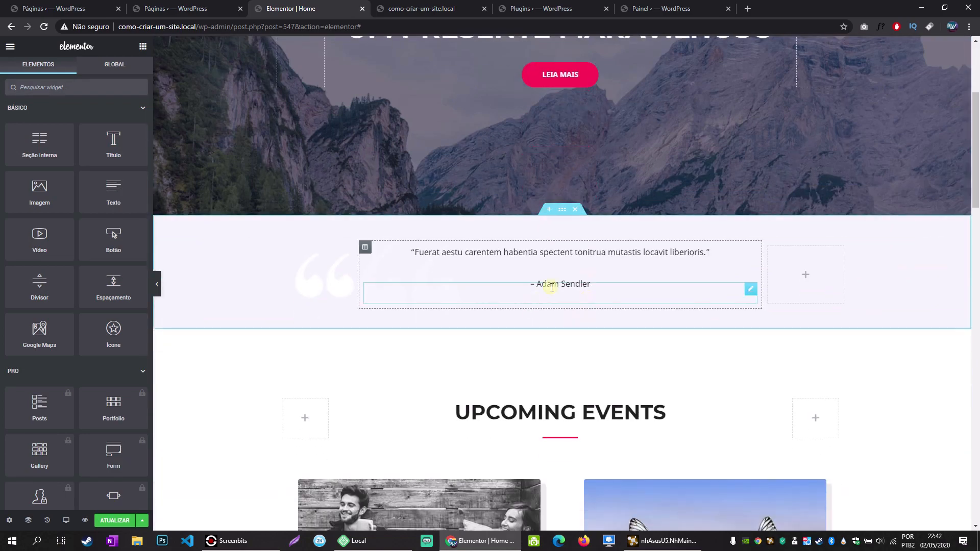
right_click(749, 292)
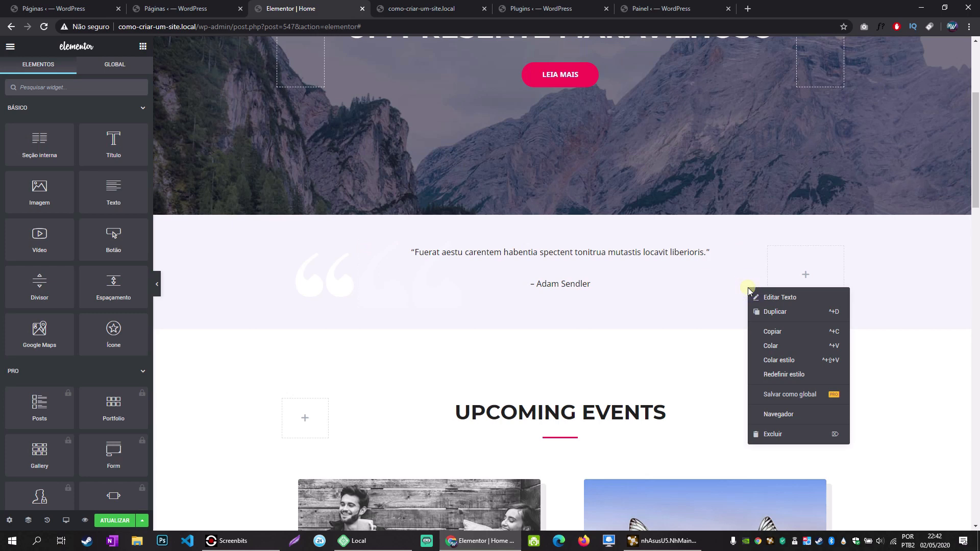
click(777, 360)
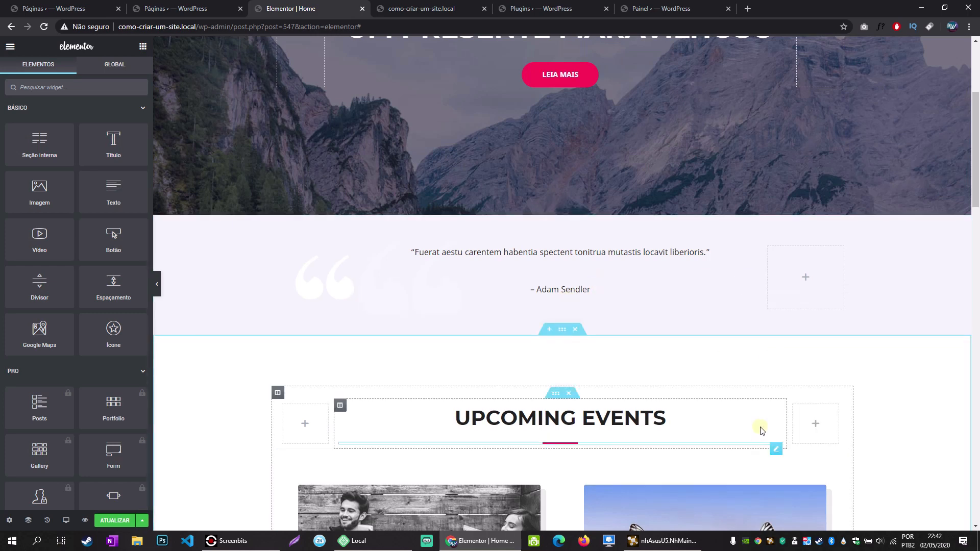
right_click(775, 410)
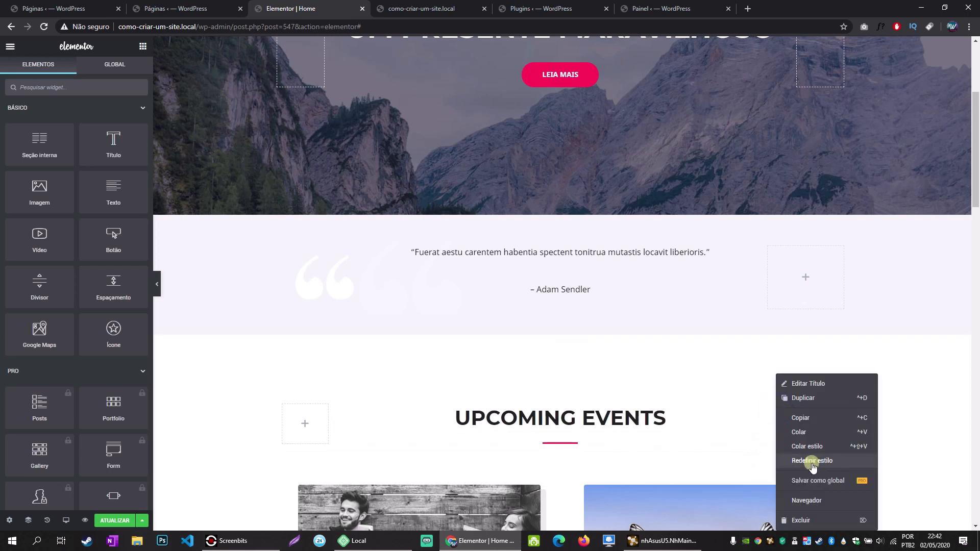
click(805, 446)
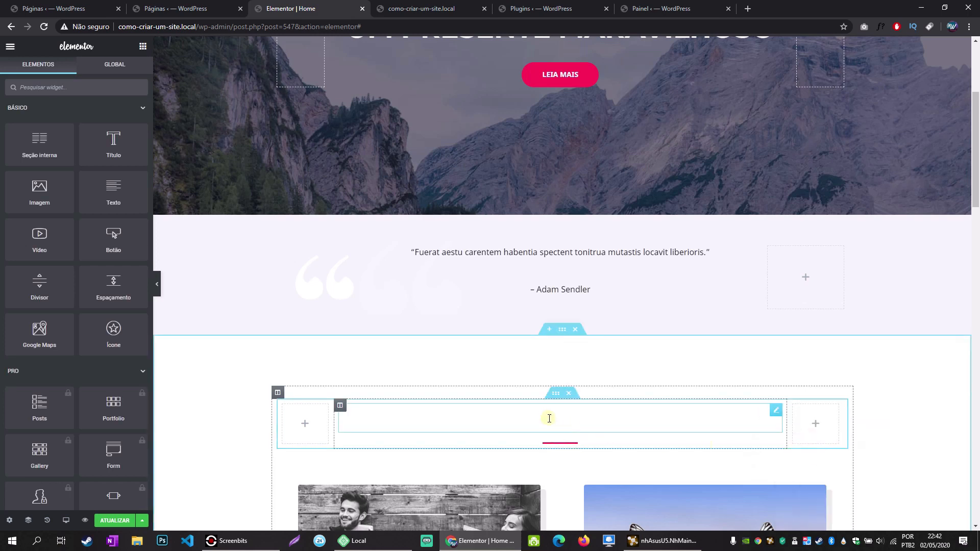
Reset the style of the lower Explore The World heading in the section with the backpacker background.
scroll(553, 419, up, 4)
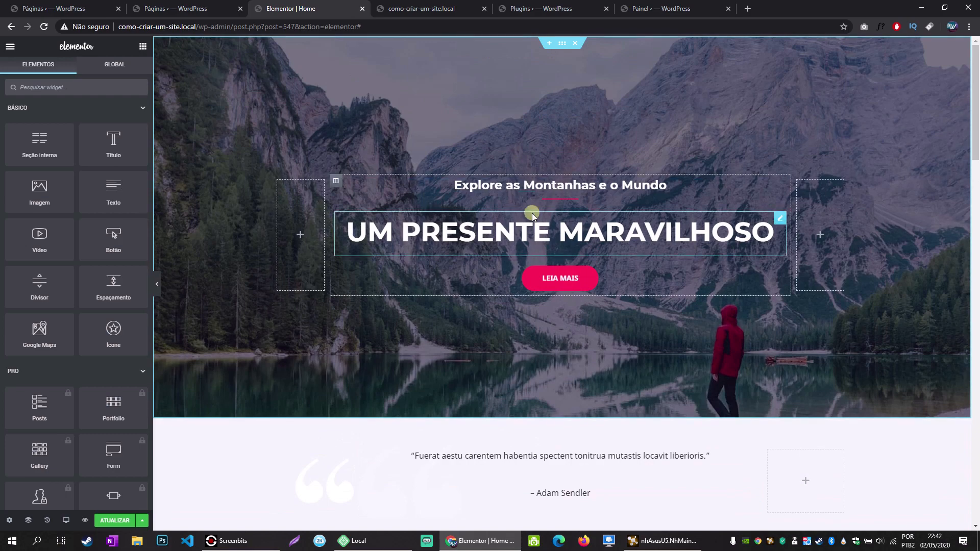
scroll(532, 215, down, 4)
scroll(555, 325, up, 1)
scroll(555, 325, up, 4)
scroll(562, 242, down, 8)
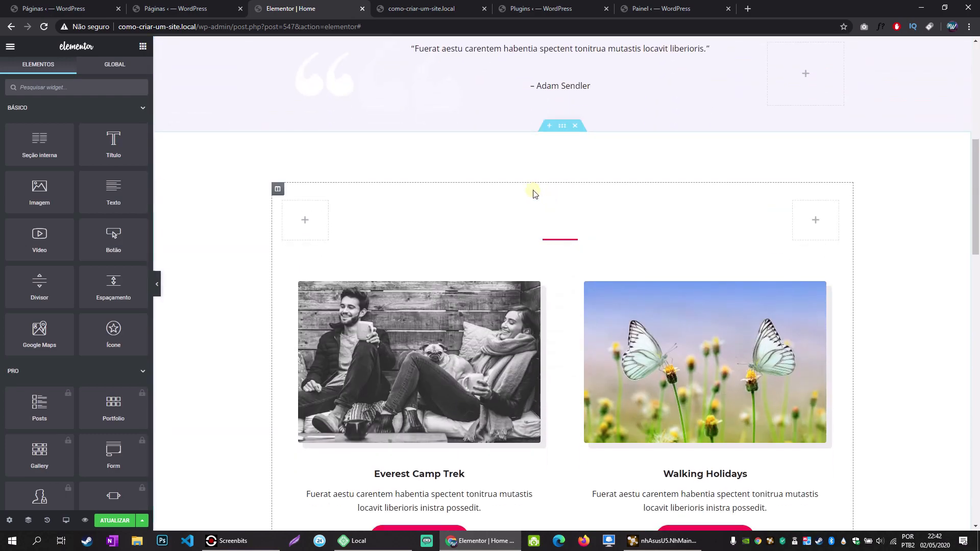
scroll(562, 219, down, 9)
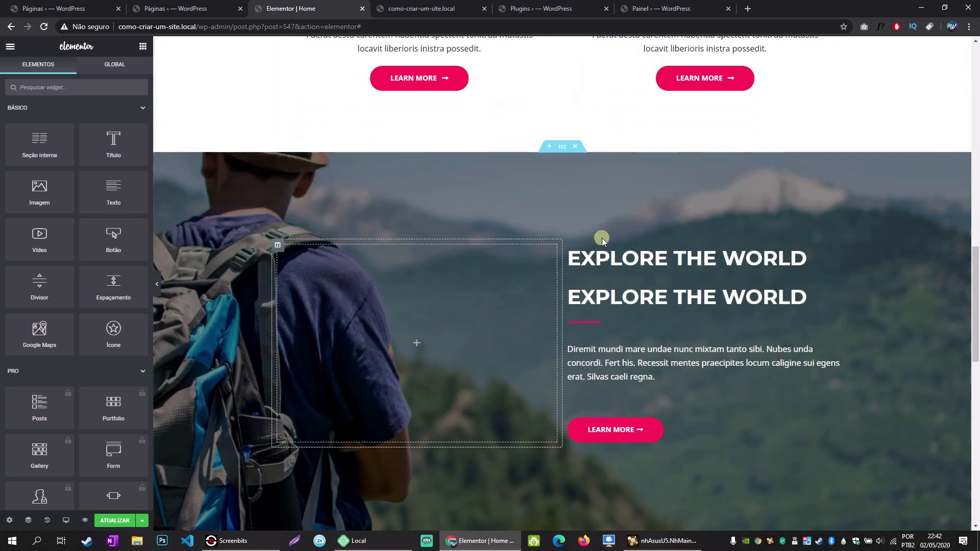
scroll(602, 240, down, 1)
right_click(844, 241)
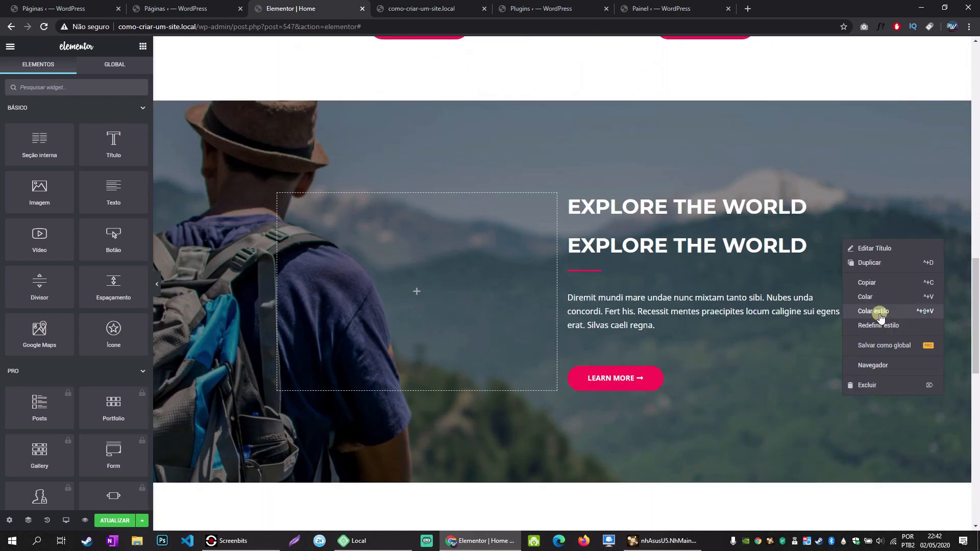
click(872, 313)
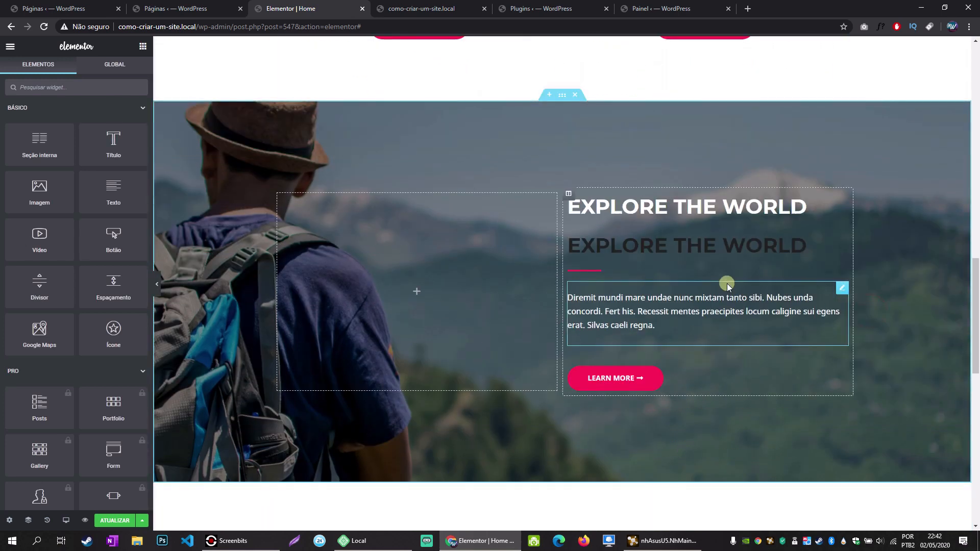
Copy the Upcoming Tours & Destination heading and paste its style onto the upper Explore The World heading.
scroll(602, 300, down, 5)
right_click(424, 310)
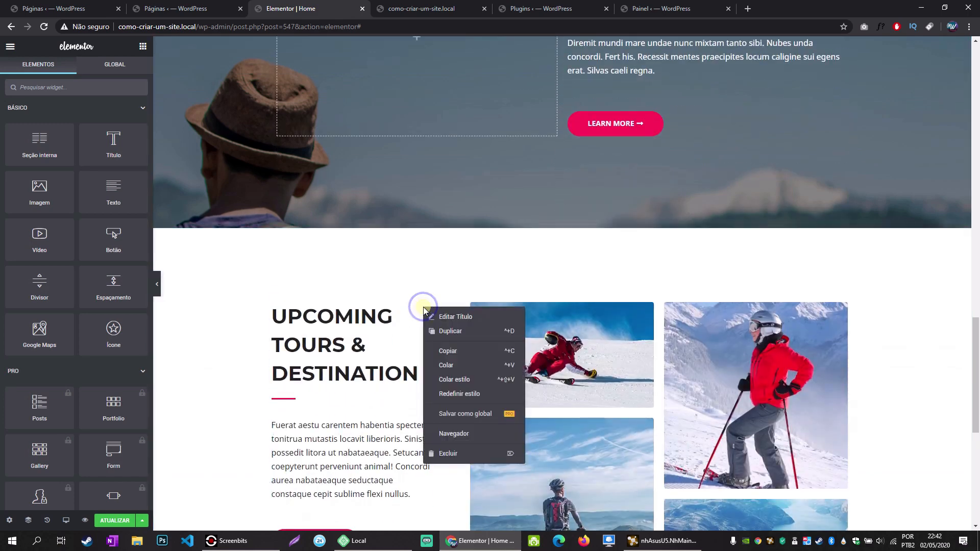
click(449, 350)
scroll(636, 246, up, 3)
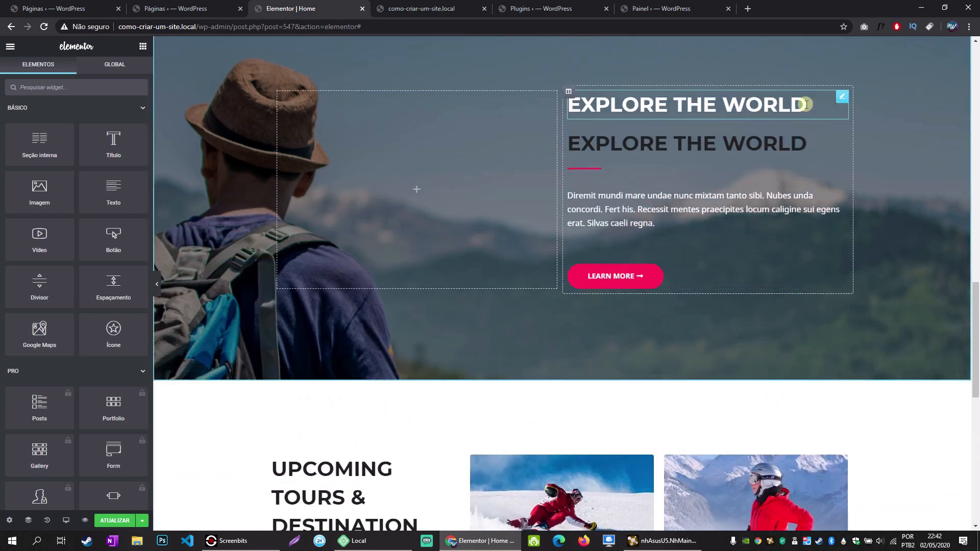
right_click(842, 97)
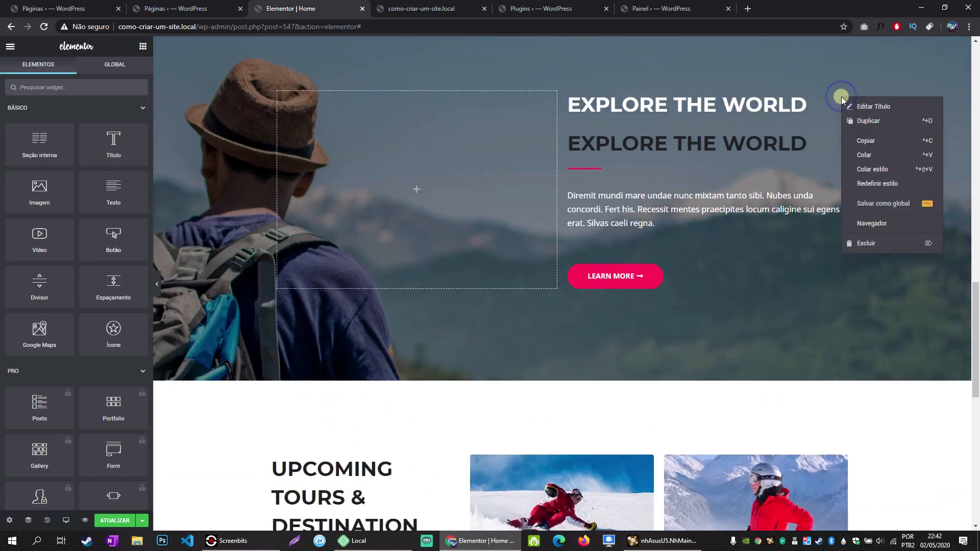
click(875, 169)
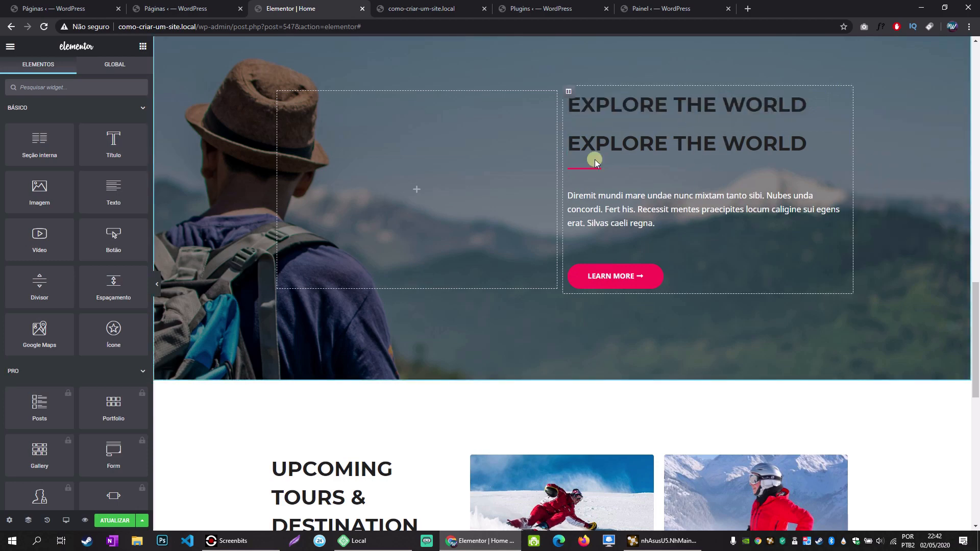
Open the Contact page for editing with Elementor in a new browser tab from the WordPress pages list.
scroll(595, 159, down, 5)
scroll(595, 162, down, 2)
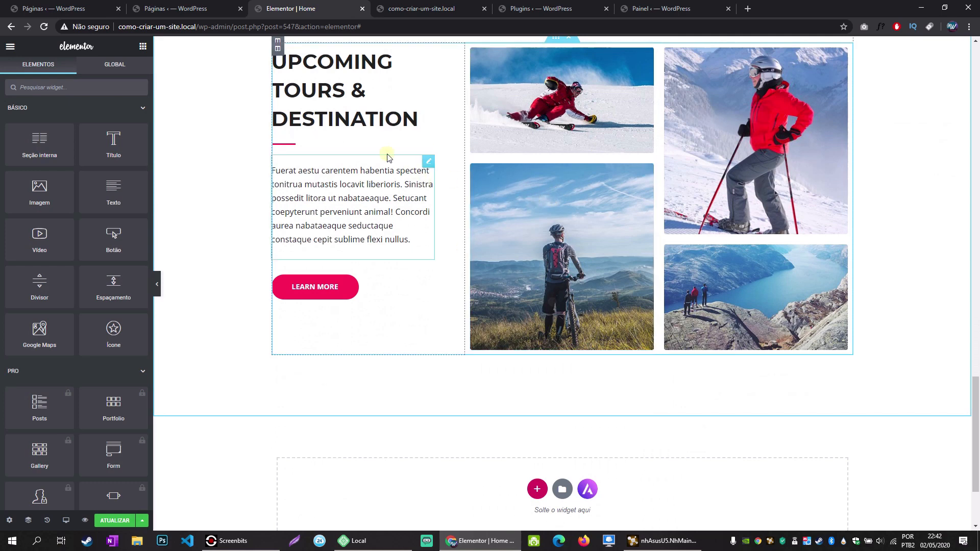
click(155, 9)
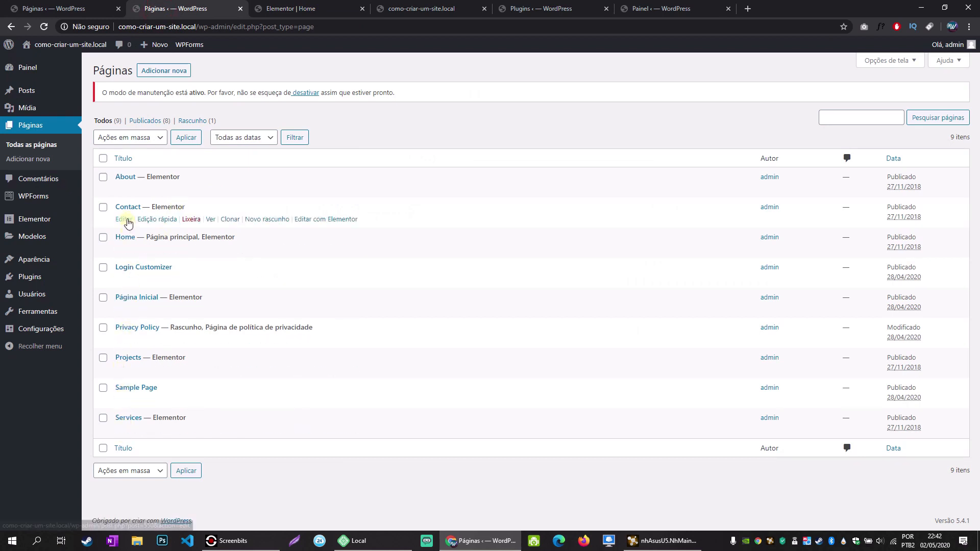
middle_click(304, 221)
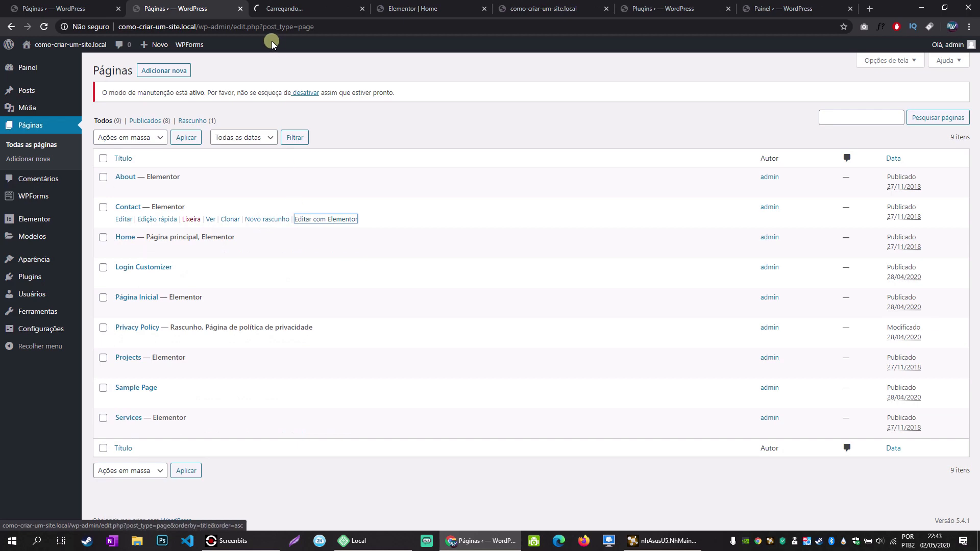
click(284, 9)
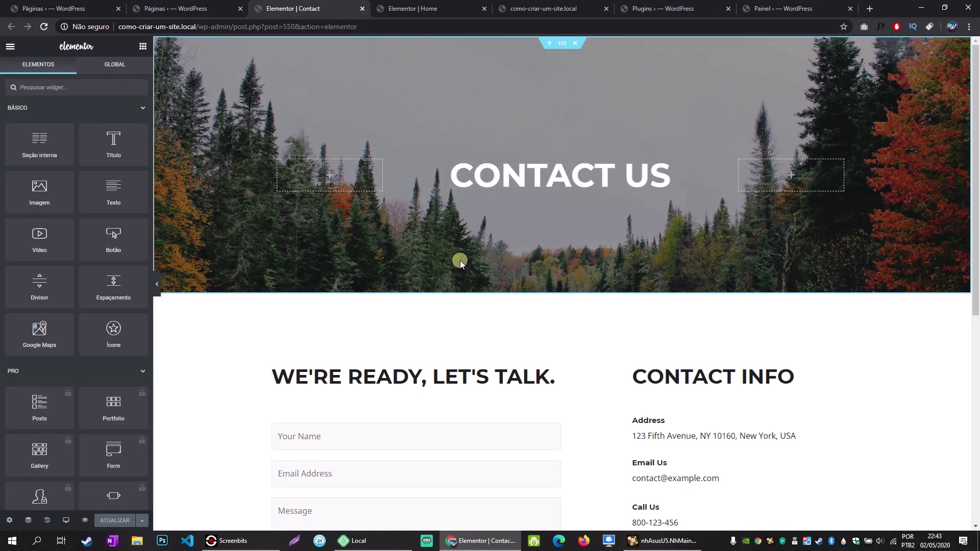
Paste the copied Upcoming Tours & Destination heading into the empty drop area below the contact form.
scroll(461, 263, down, 7)
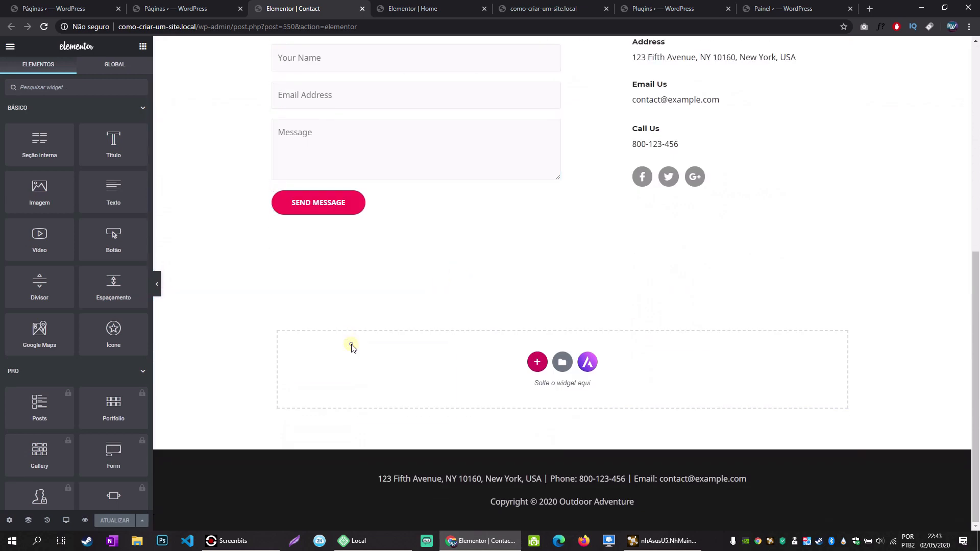
right_click(352, 347)
click(376, 355)
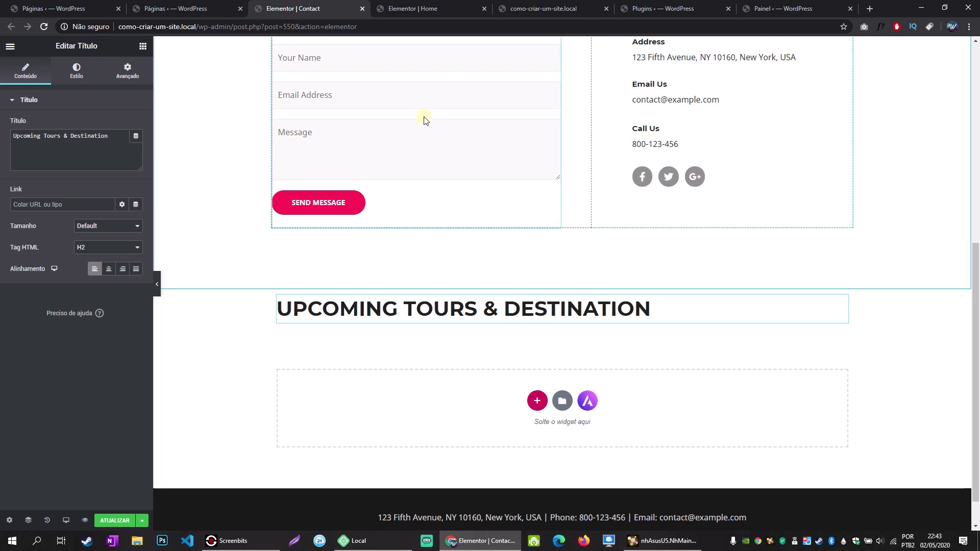
Close the Contact page editor without saving and return to the Home page editor.
click(362, 9)
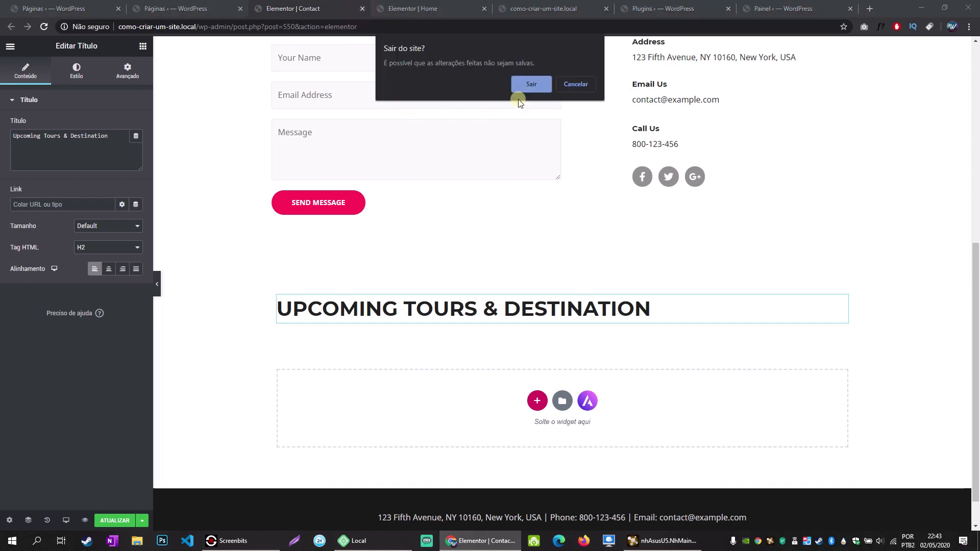
click(533, 85)
click(315, 9)
Add a new single-column section at the end of the Home page and return to the widget list.
scroll(479, 250, down, 3)
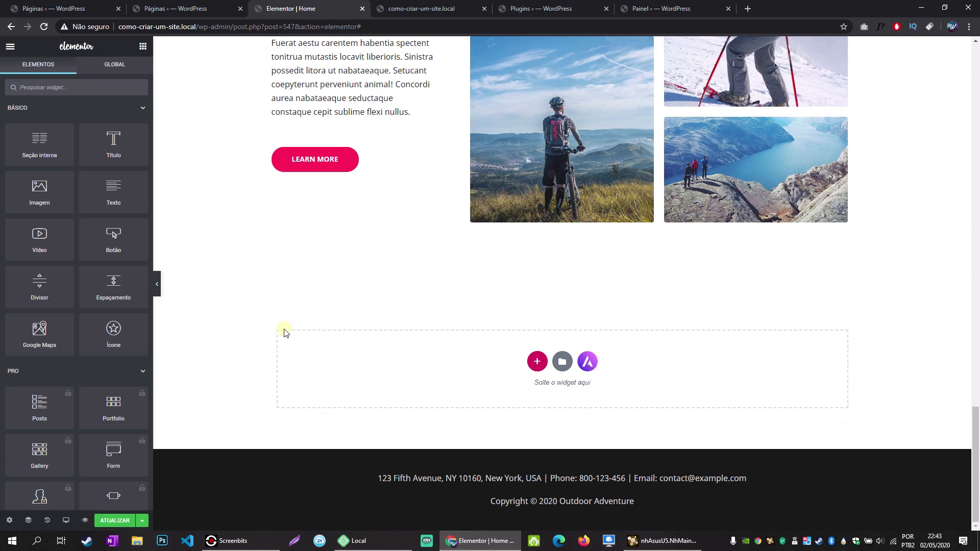
scroll(394, 320, up, 3)
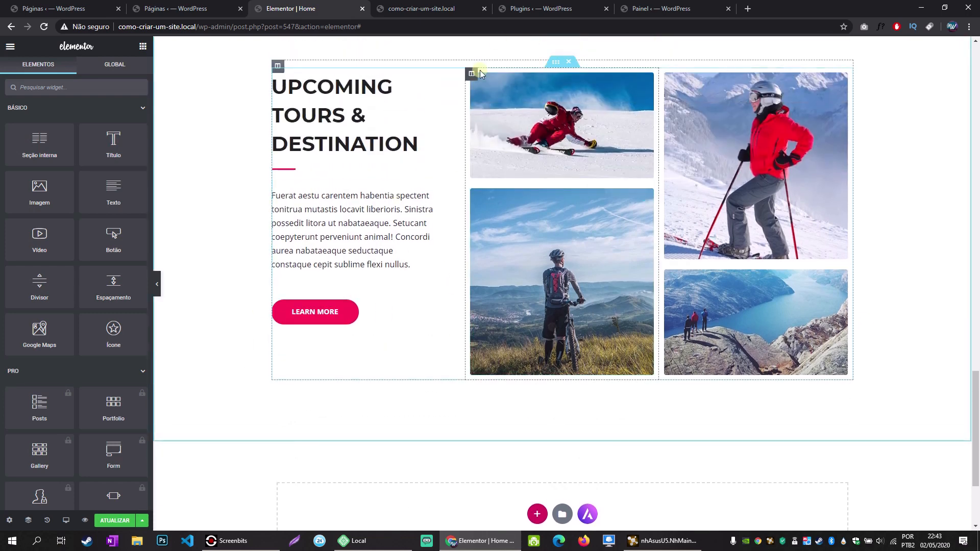
scroll(464, 127, up, 3)
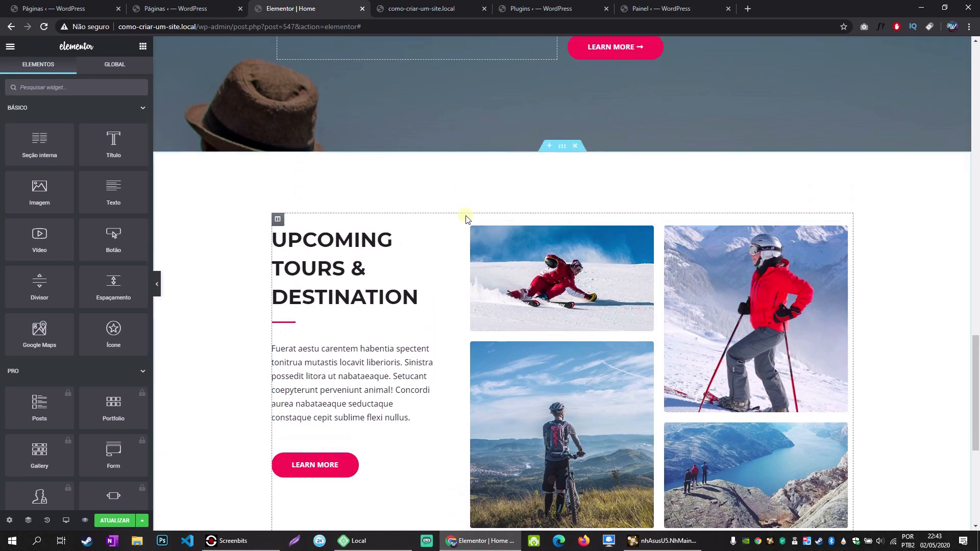
scroll(466, 219, down, 6)
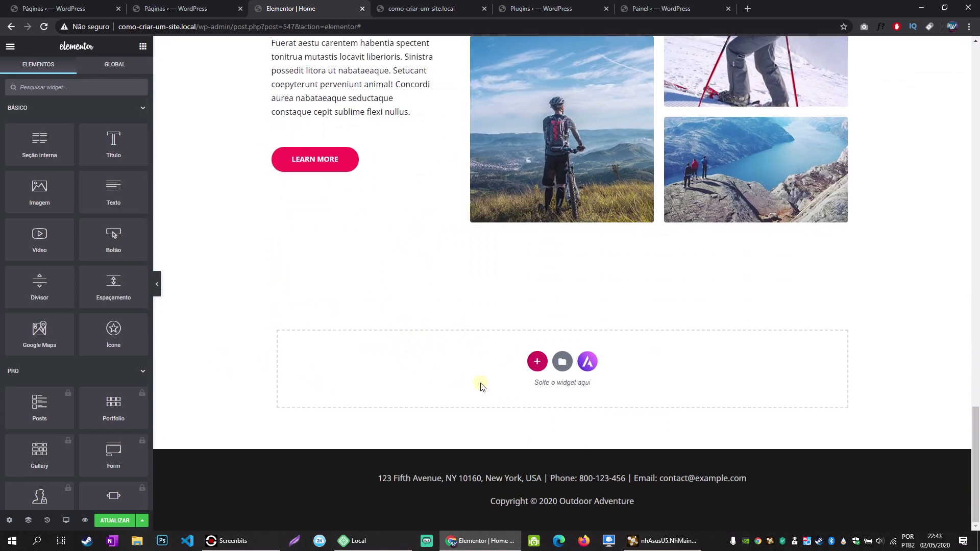
click(537, 362)
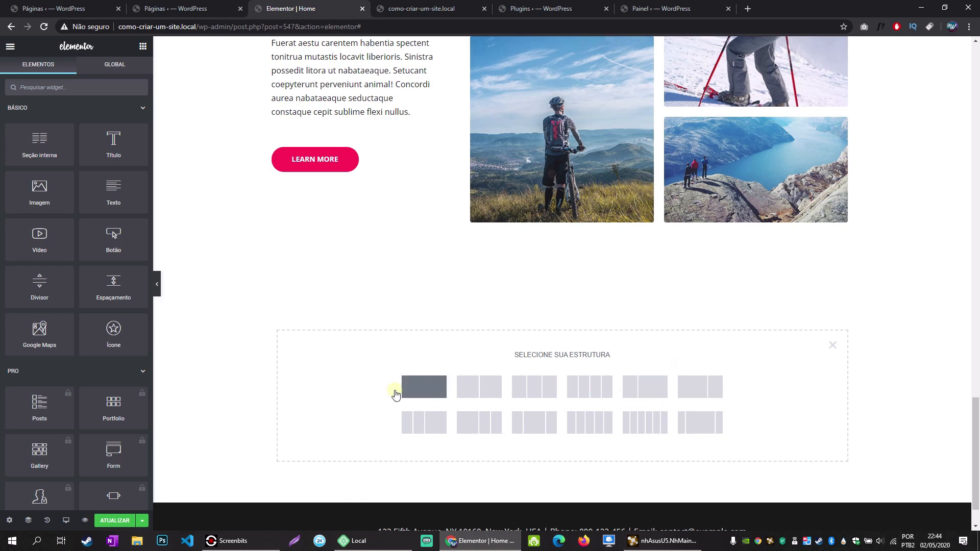
click(416, 387)
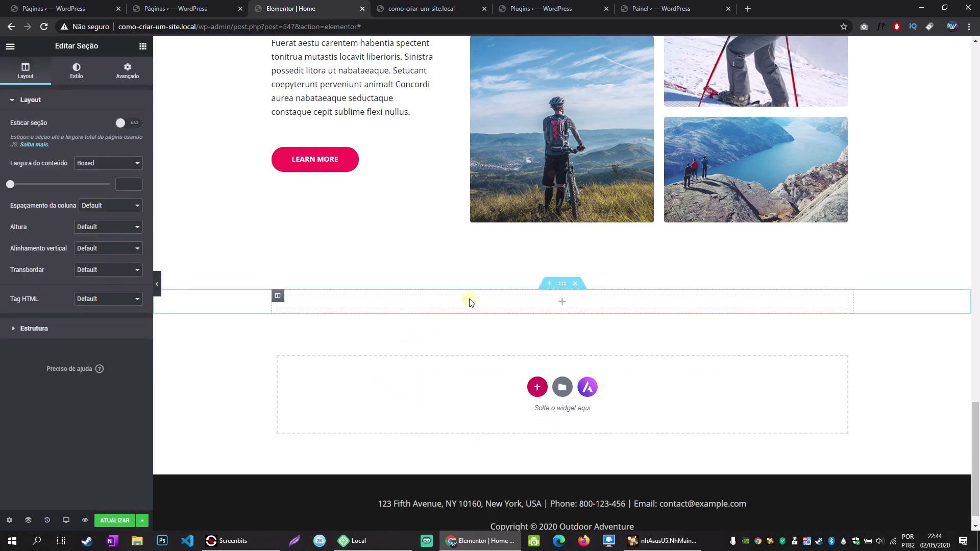
click(141, 48)
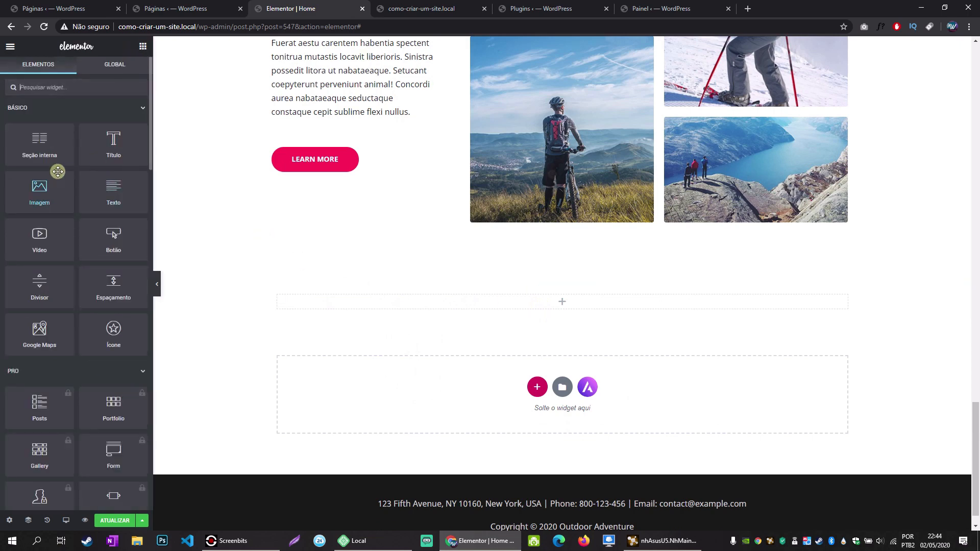
Stretch the new empty section to the page width, set its content width to Largura total, and return to the widget list.
click(561, 284)
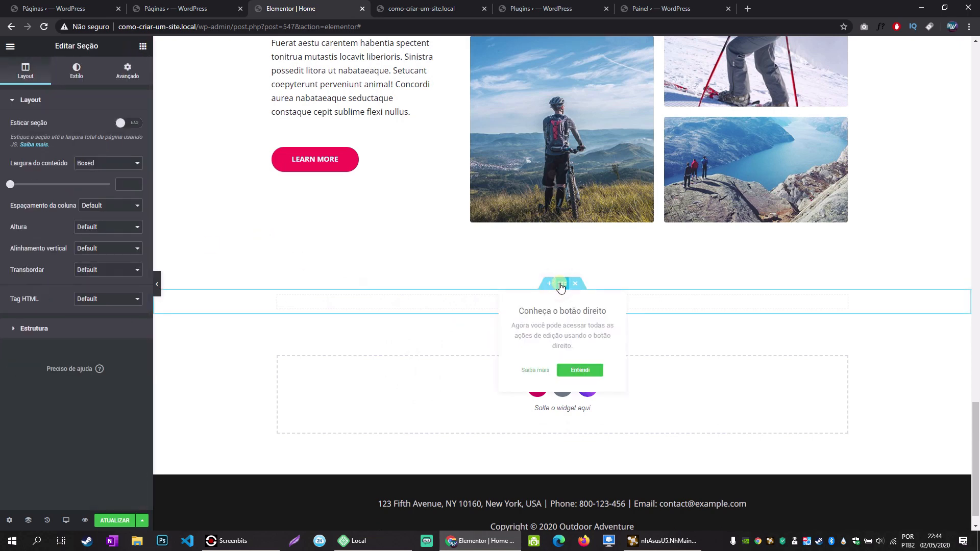
click(413, 328)
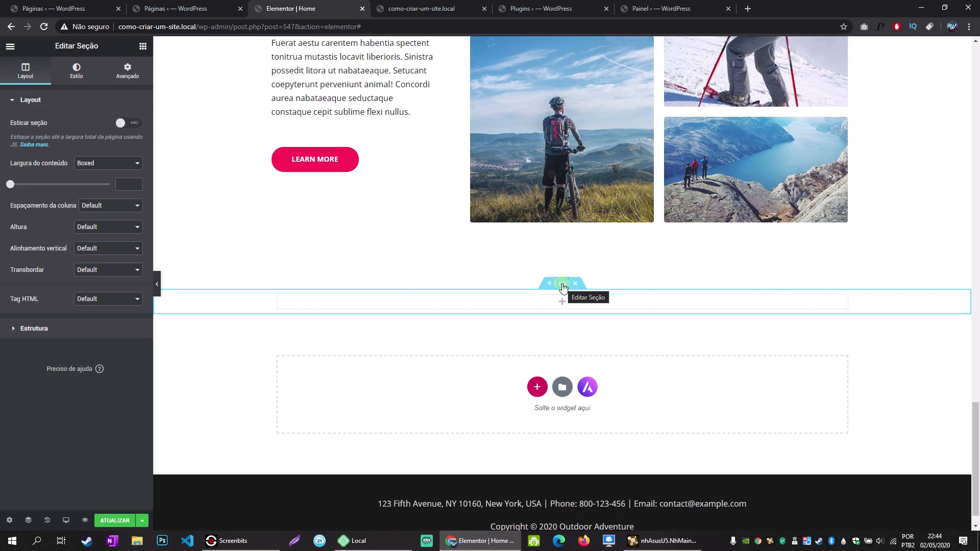
click(562, 285)
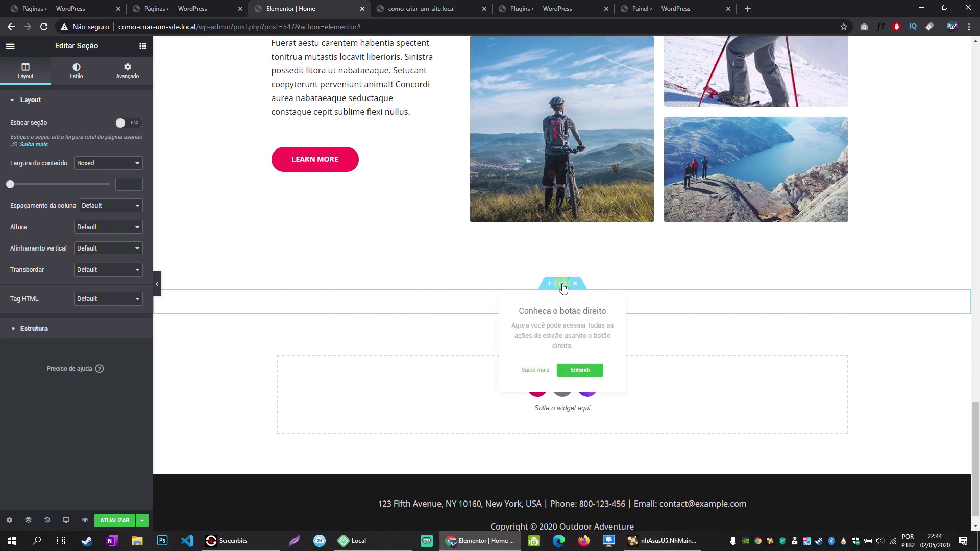
click(132, 123)
click(108, 163)
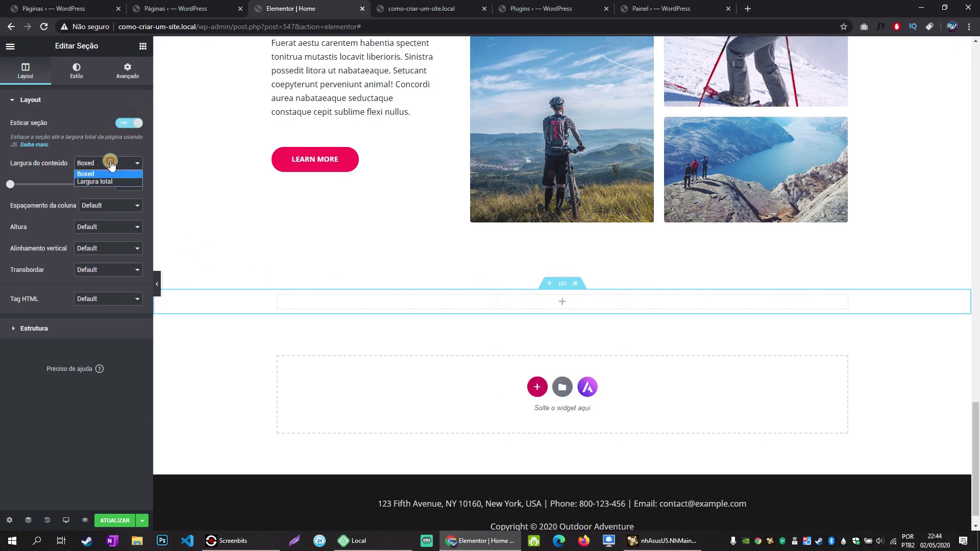
click(100, 181)
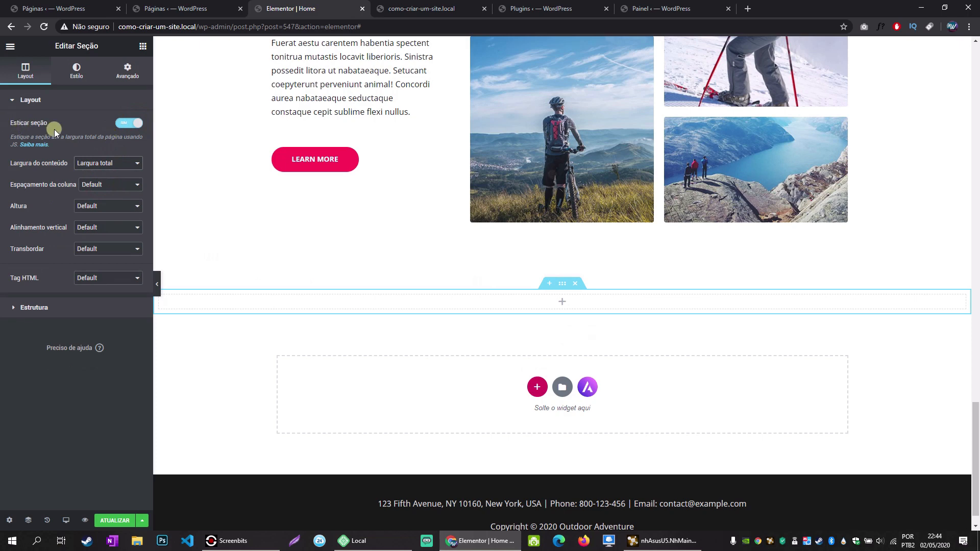
click(102, 184)
click(103, 203)
click(142, 47)
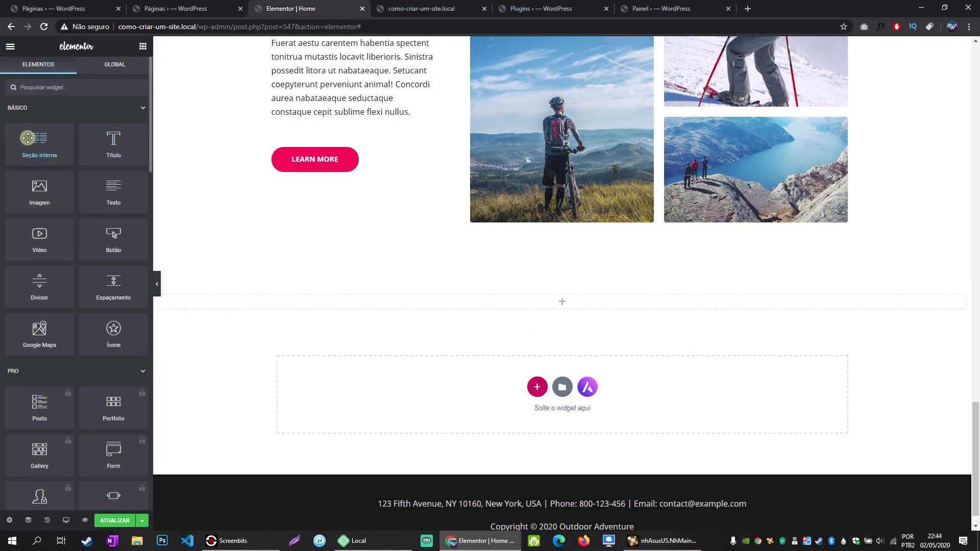
Look through the available widgets and collapse the PRO widget category.
scroll(28, 138, down, 5)
scroll(28, 138, down, 10)
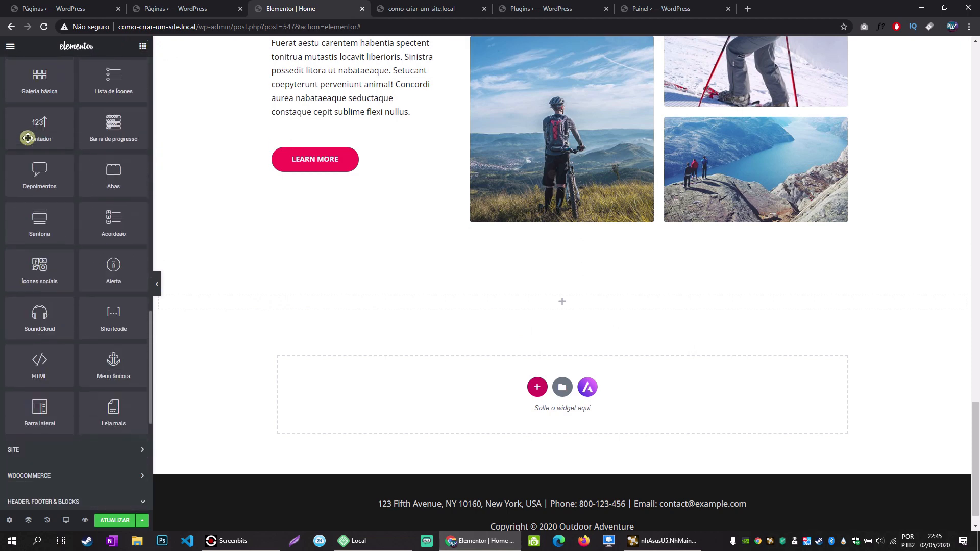
scroll(27, 138, up, 10)
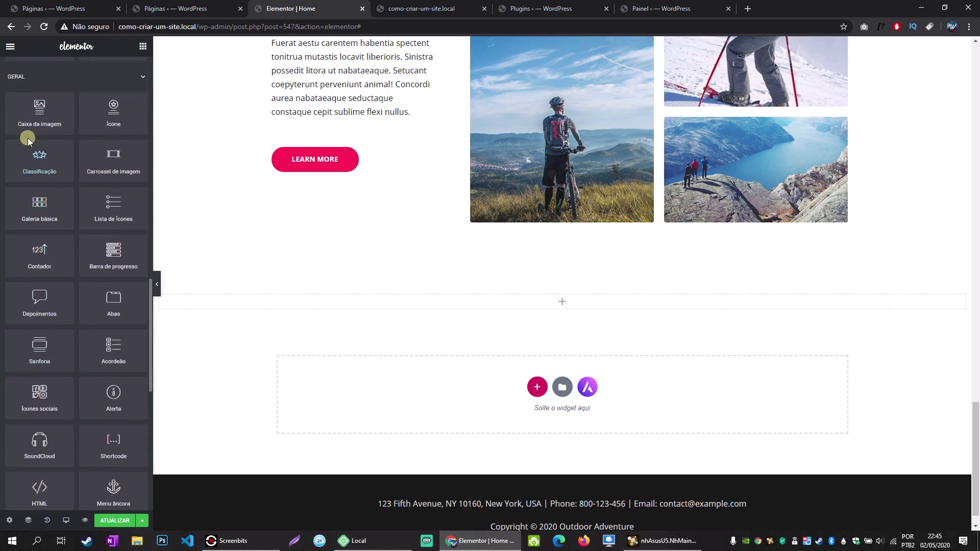
scroll(28, 137, up, 5)
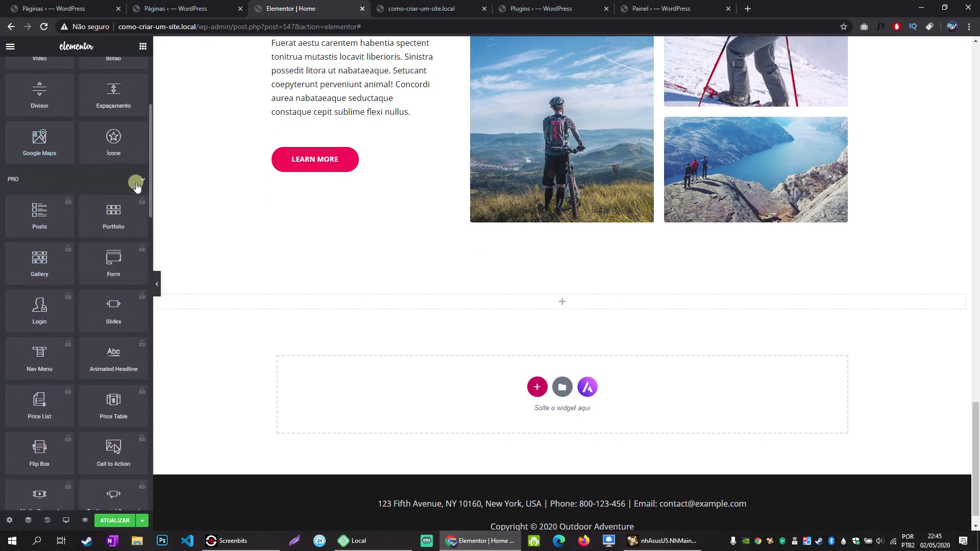
scroll(59, 357, down, 6)
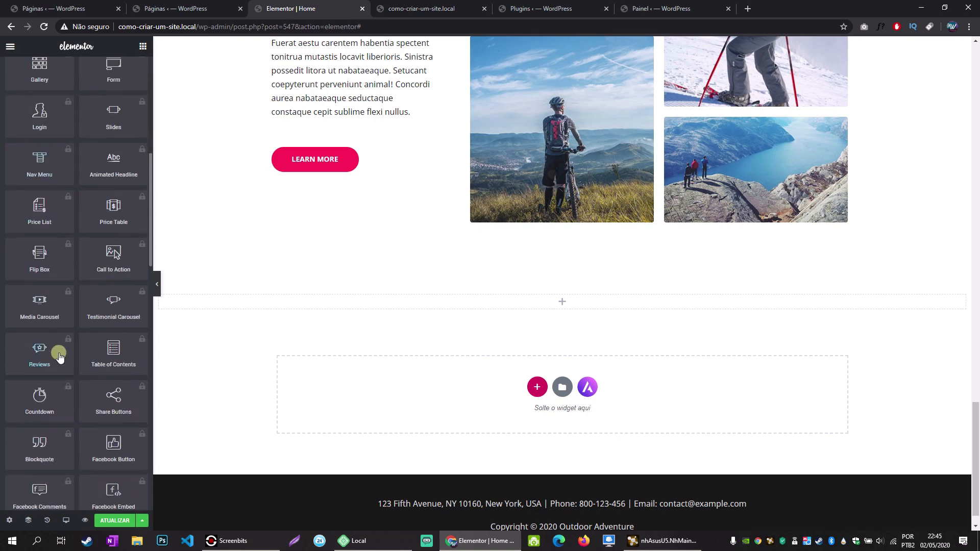
scroll(76, 332, up, 6)
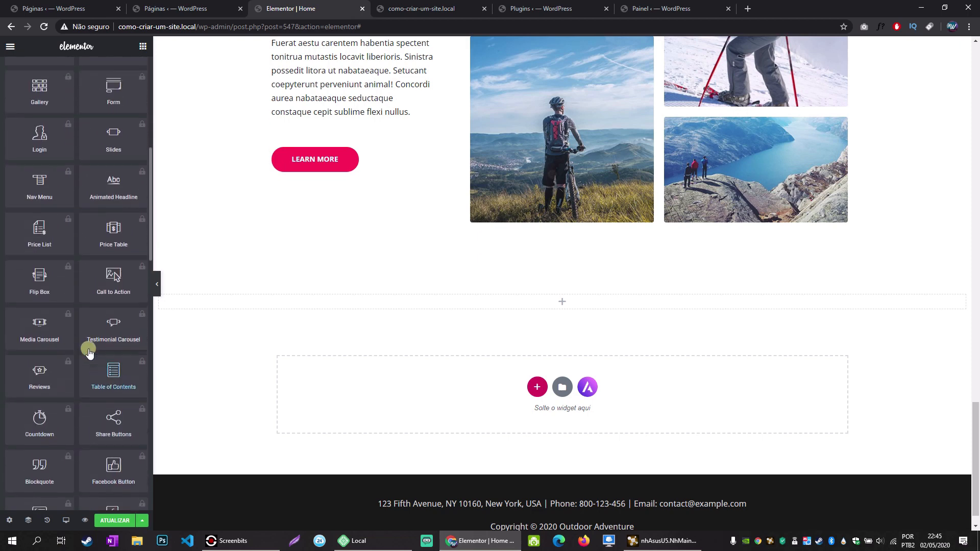
click(140, 321)
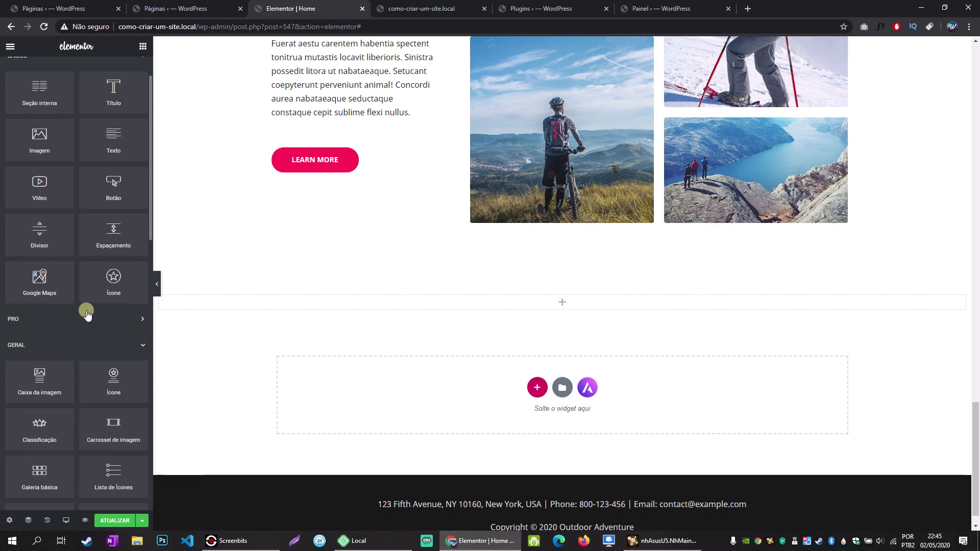
scroll(107, 276, up, 1)
scroll(107, 276, up, 1)
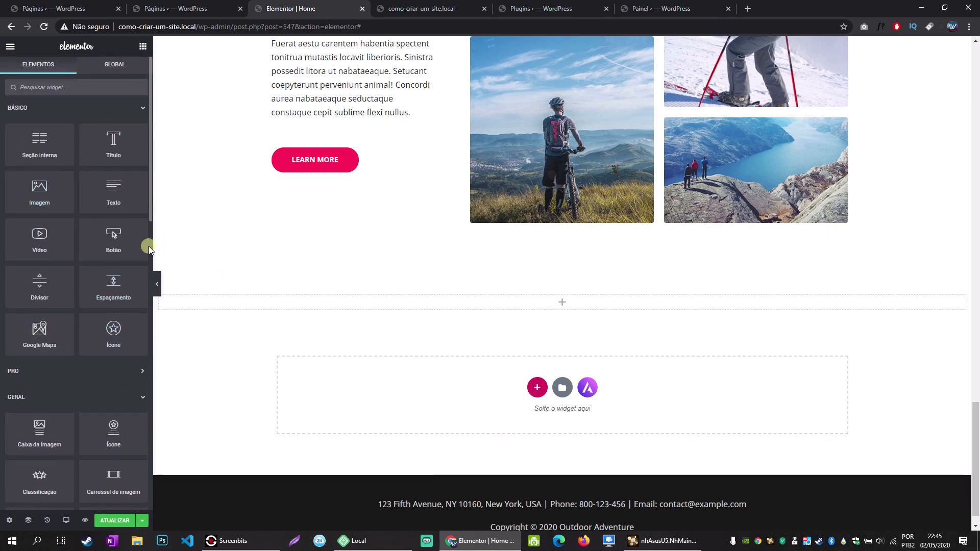
Insert an inner section (Seção interna) into the new full-width section and replace its second column with a new one.
drag(40, 146, 451, 312)
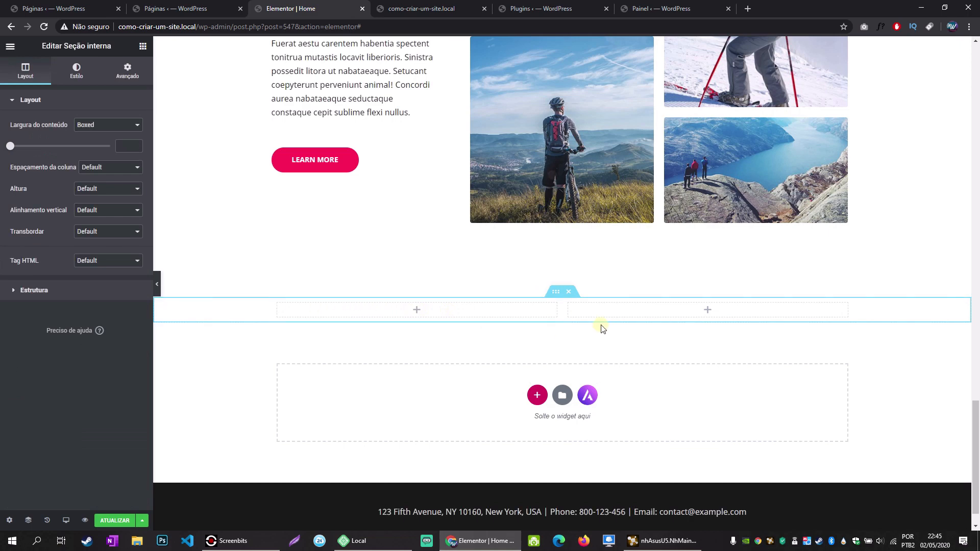
right_click(571, 304)
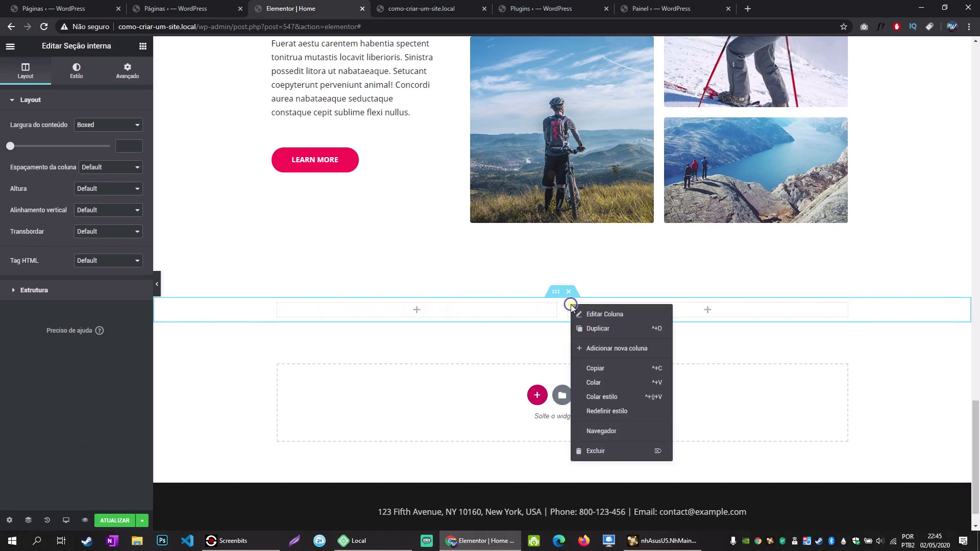
click(599, 449)
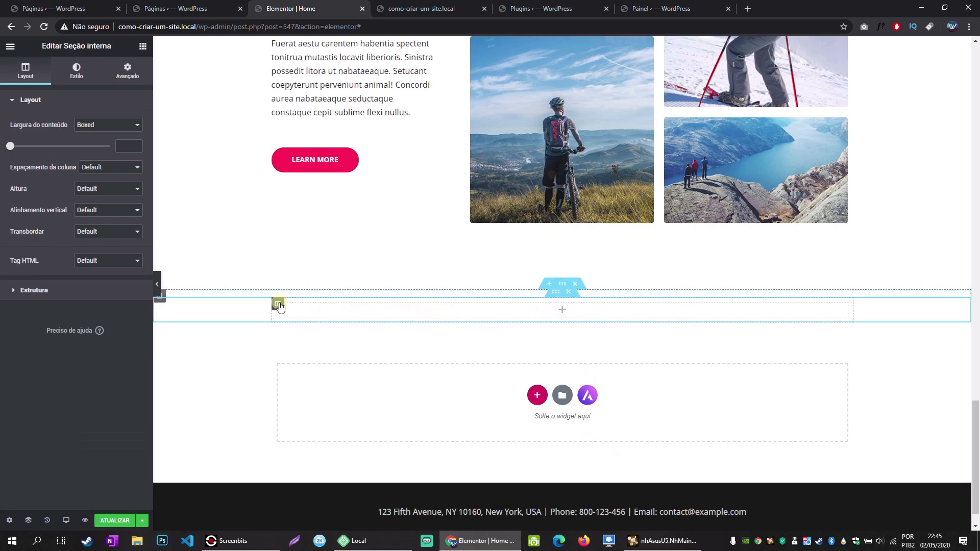
right_click(280, 305)
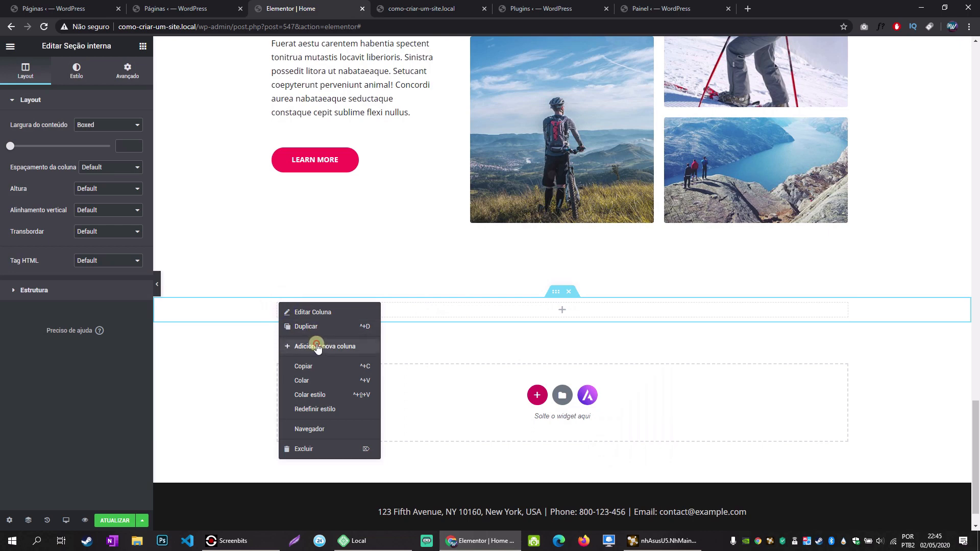
click(319, 345)
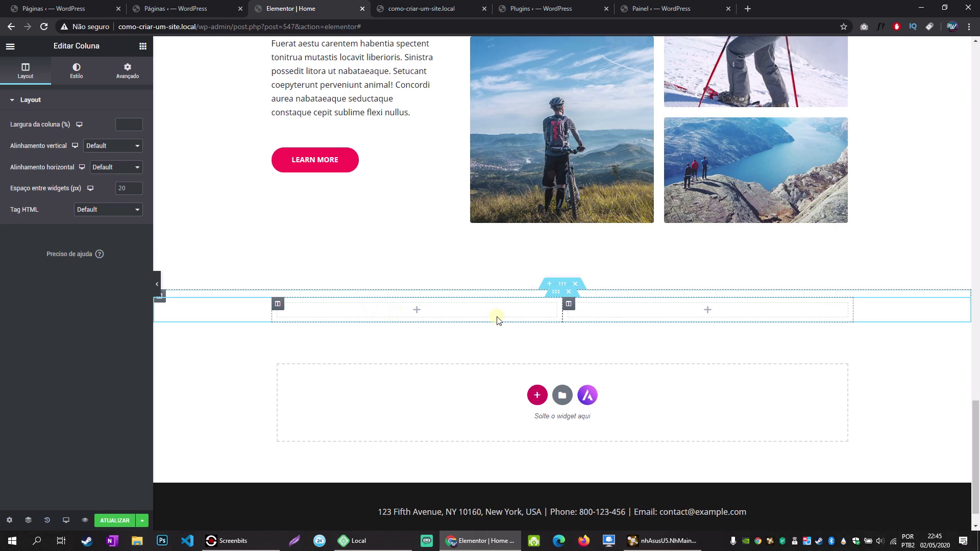
Try different column proportions in the inner section, narrowing the second column to about 28% and widening it to about 51%.
drag(562, 308, 687, 309)
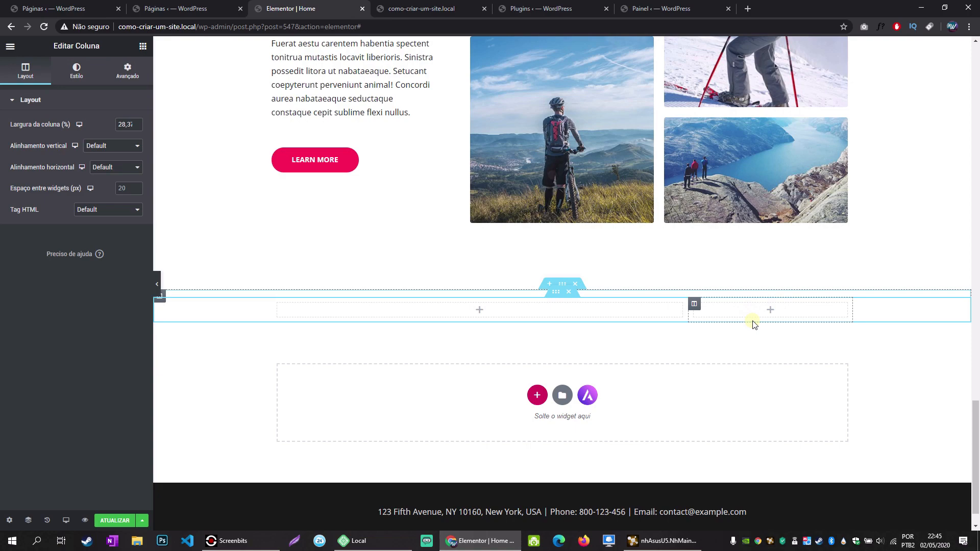
scroll(532, 137, up, 8)
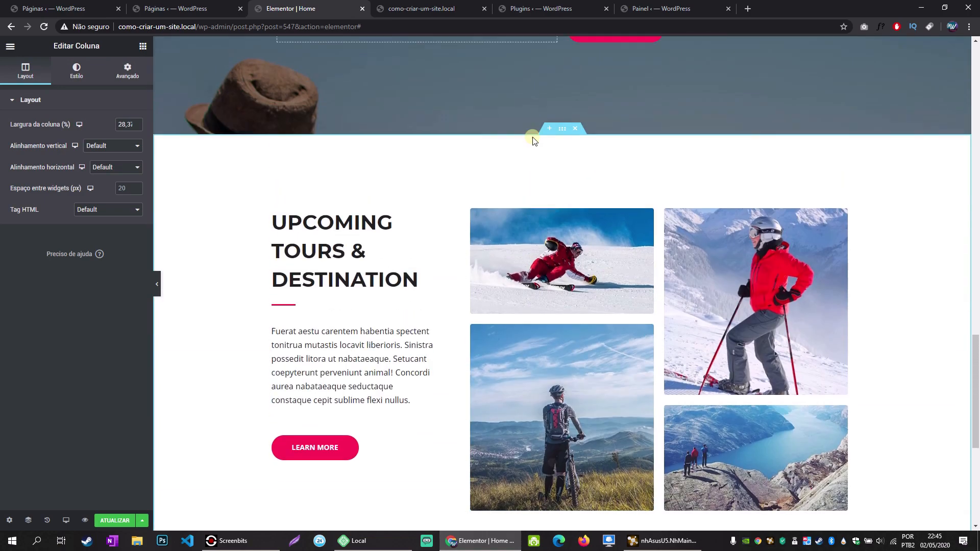
scroll(531, 137, down, 7)
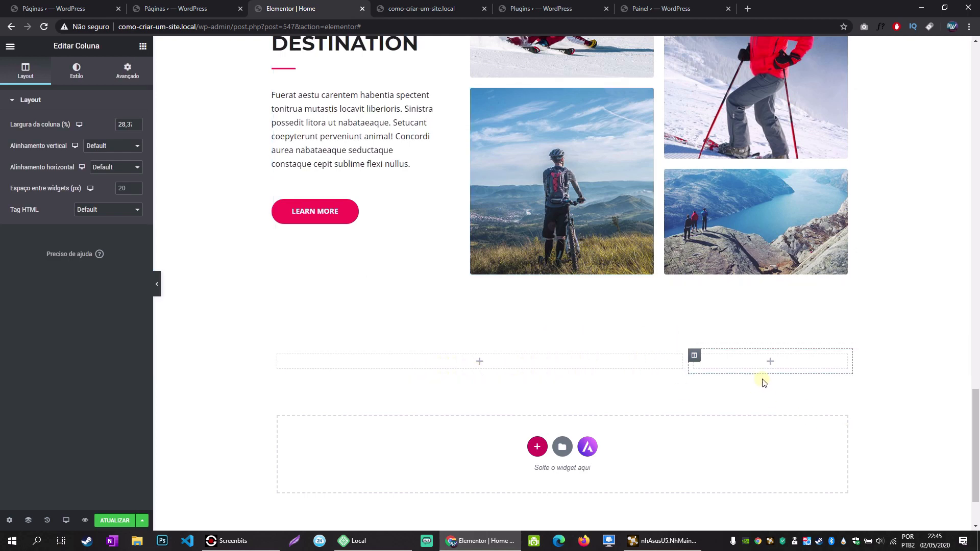
drag(698, 358, 557, 366)
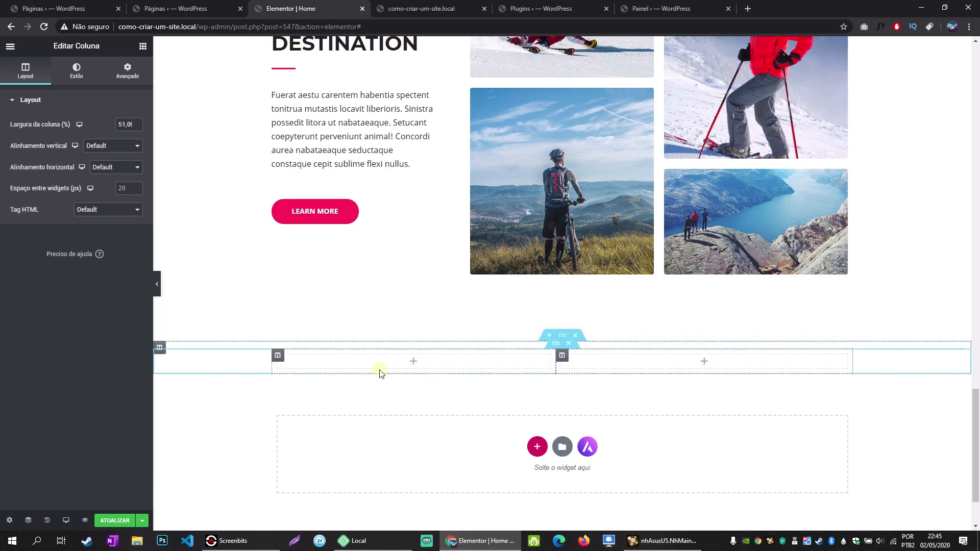
Add three more columns to the inner section for a total of five.
right_click(278, 356)
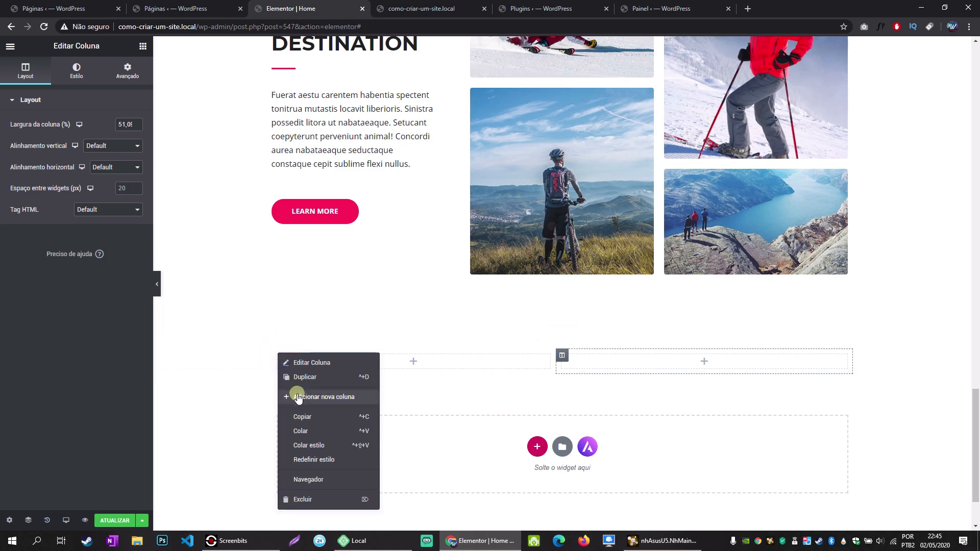
click(329, 395)
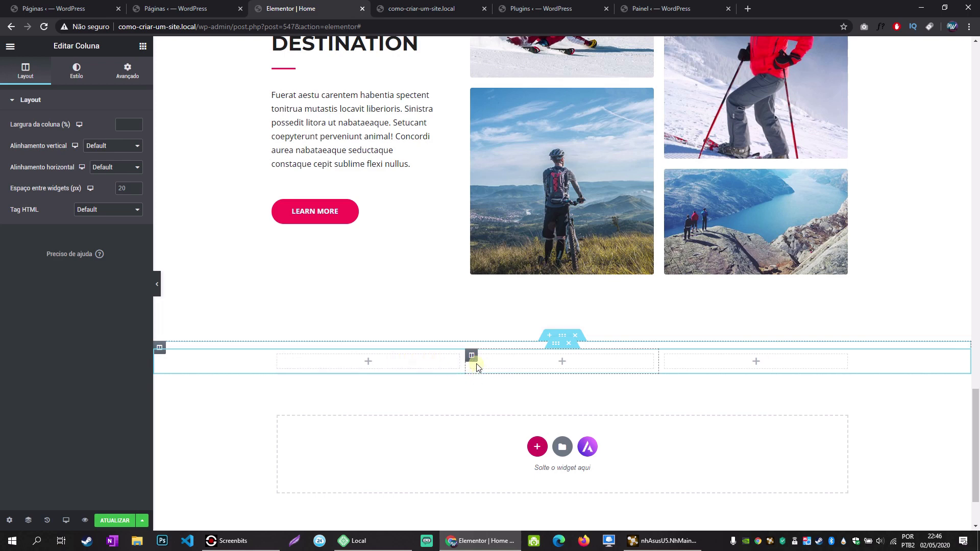
right_click(279, 354)
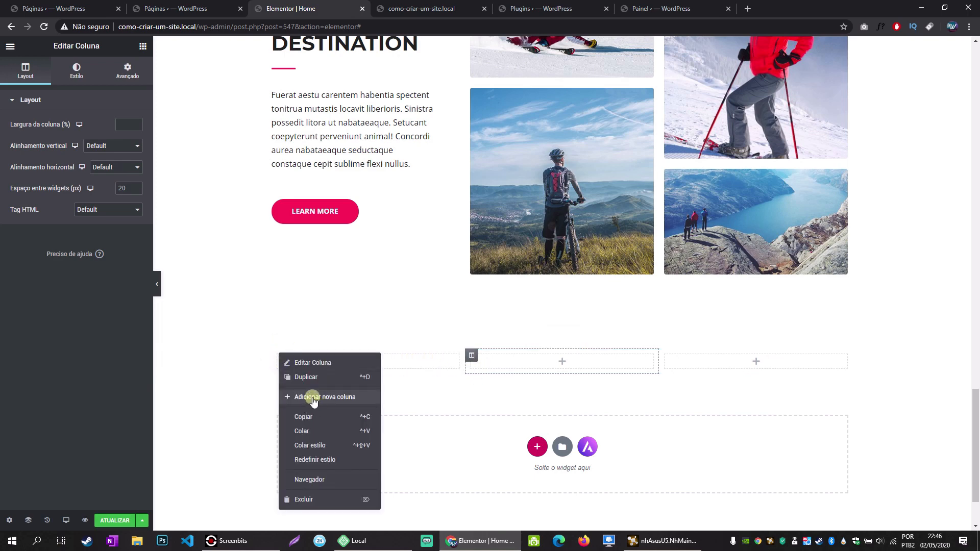
click(309, 397)
right_click(276, 356)
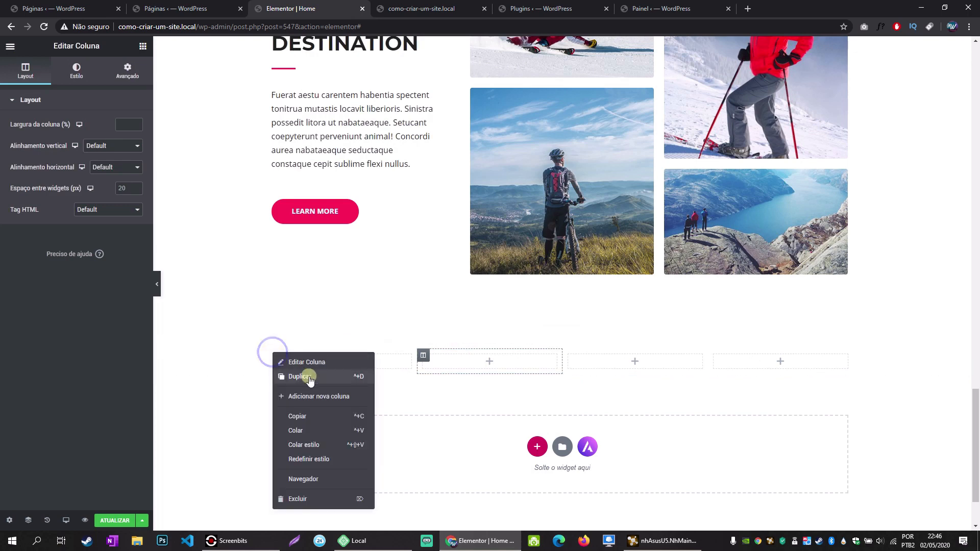
click(312, 398)
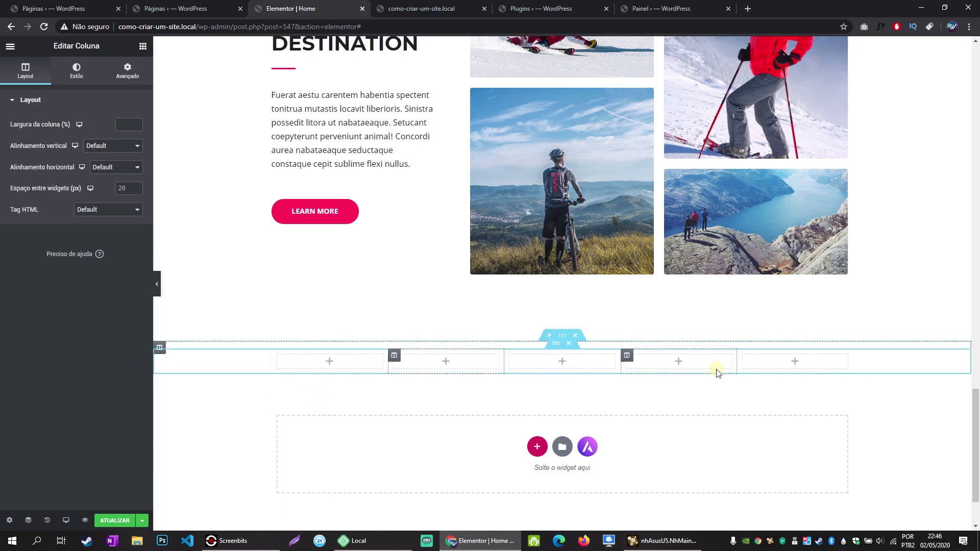
Place an Image (Imagem) widget in the first of the five columns.
click(330, 362)
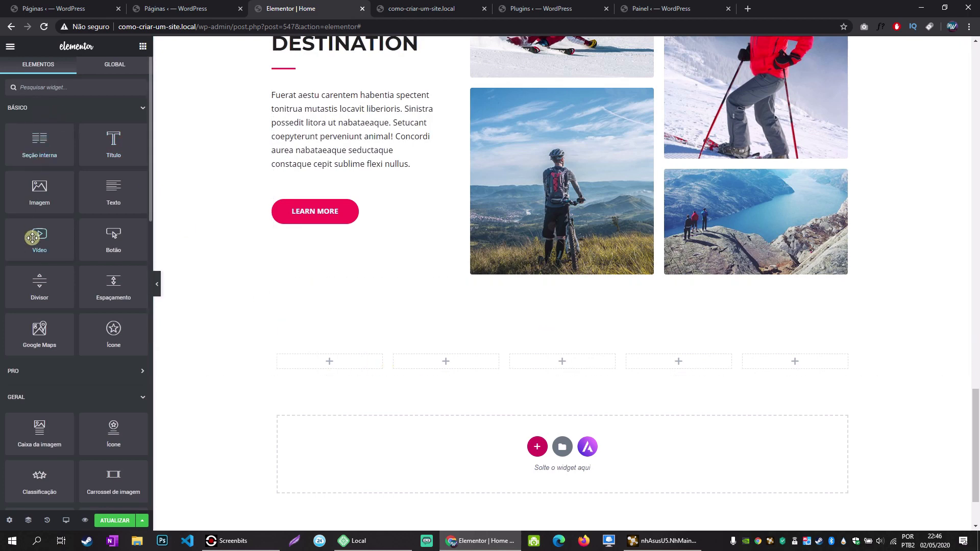
drag(40, 193, 342, 363)
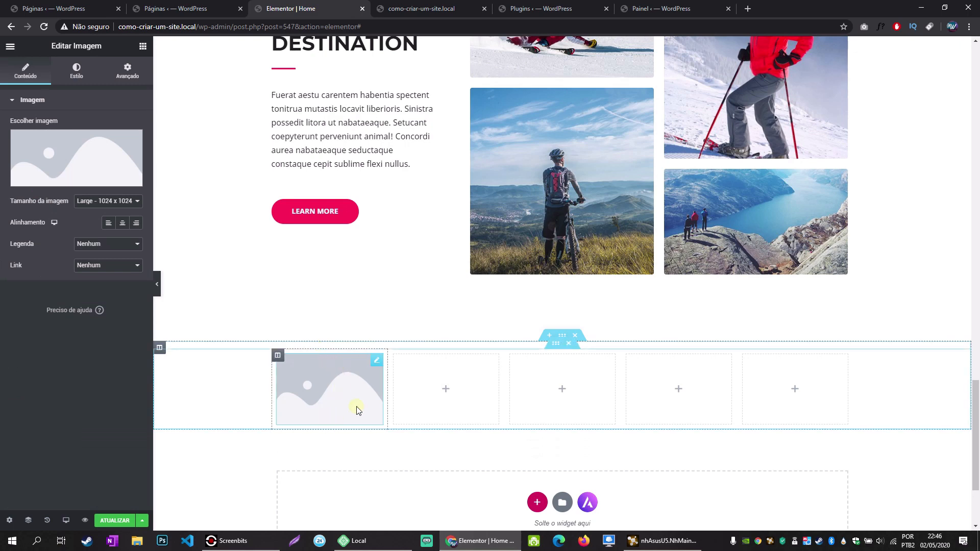
Choose the photo of a globe with small dolls from the free Pixabay images, then save and insert it into the Image widget.
mouse_move(36, 181)
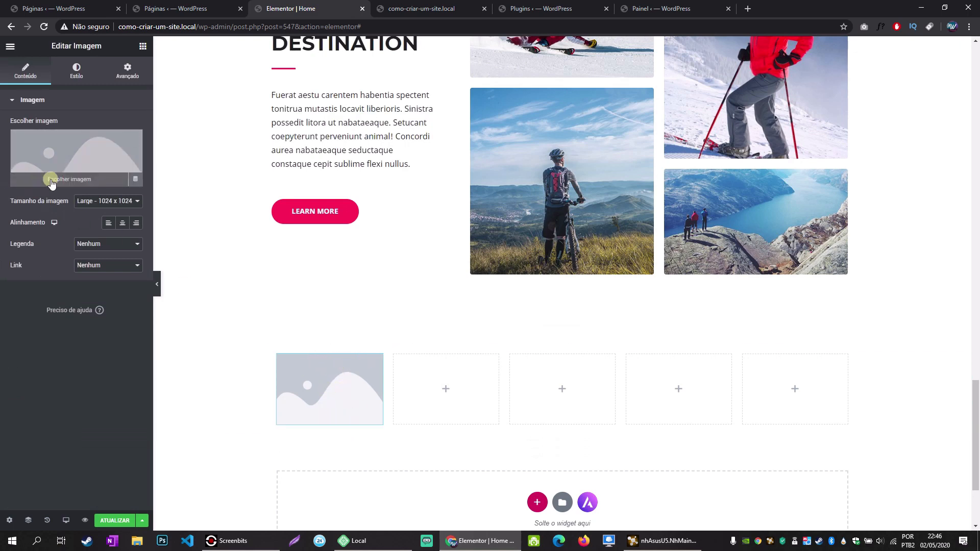
click(52, 180)
scroll(202, 273, down, 2)
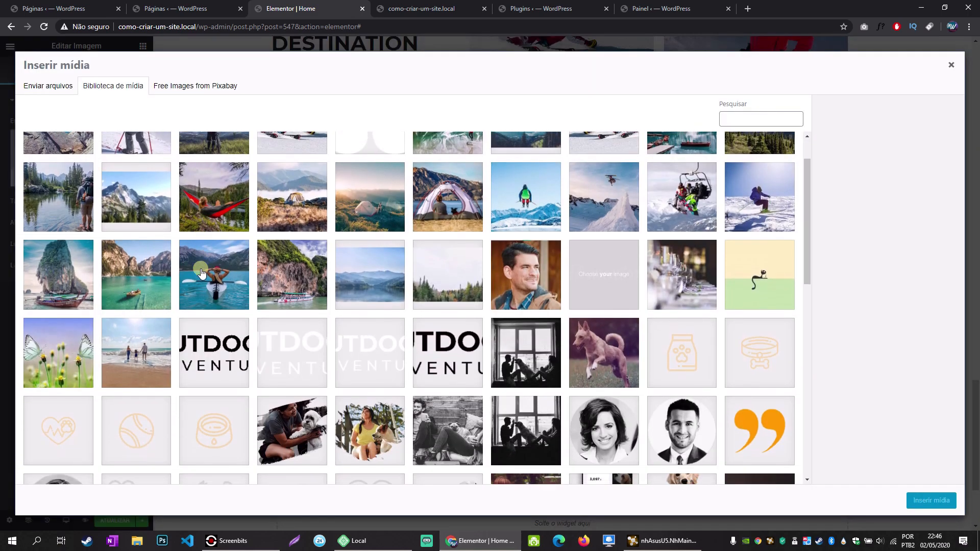
scroll(202, 273, down, 1)
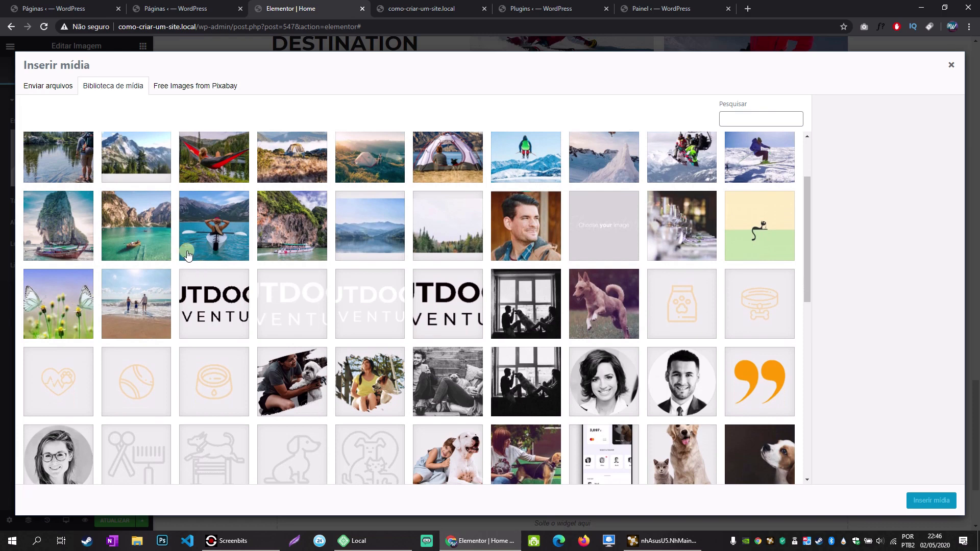
click(51, 85)
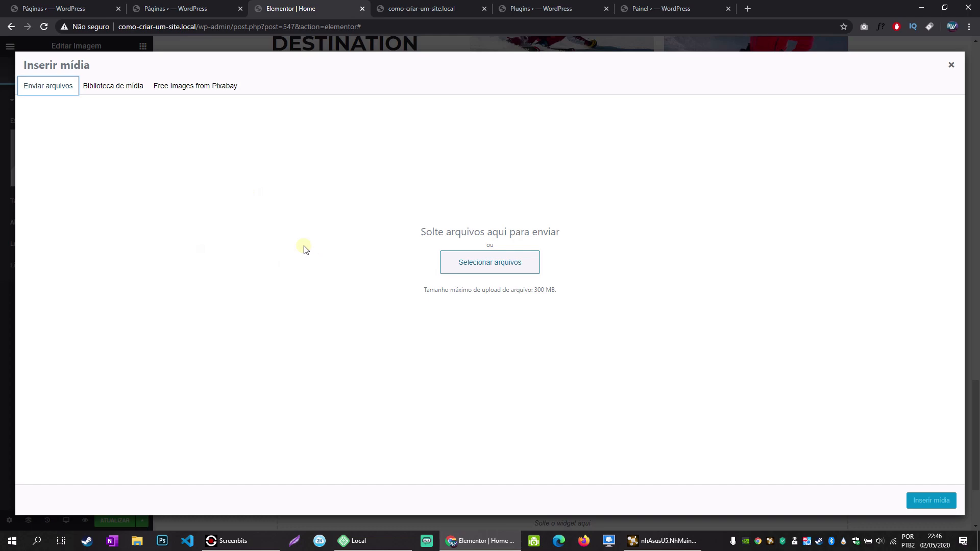
click(198, 85)
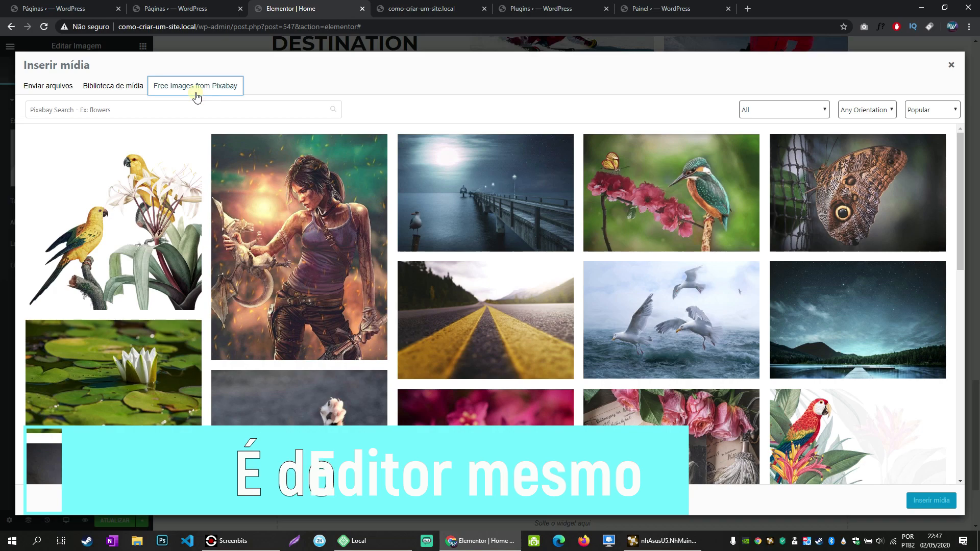
scroll(382, 208, down, 3)
scroll(382, 209, down, 5)
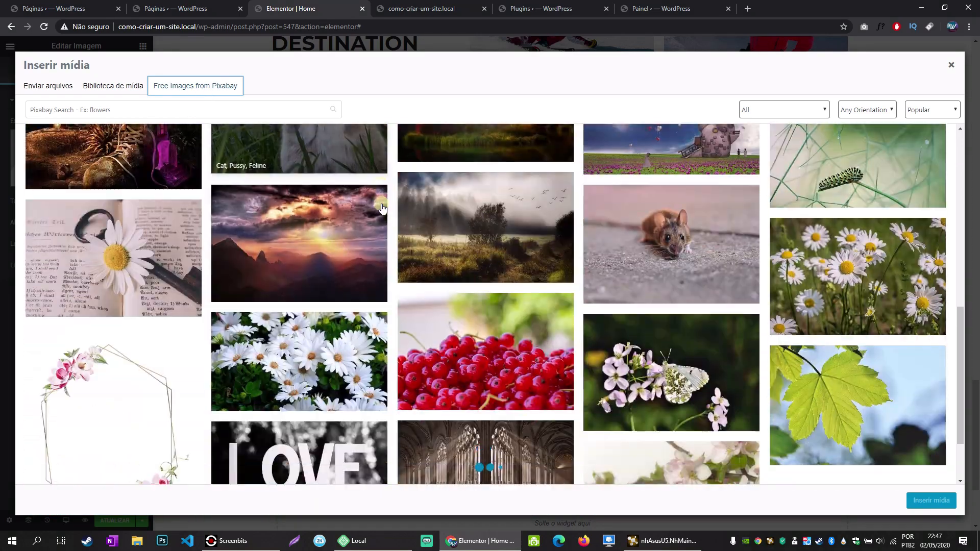
scroll(382, 208, down, 10)
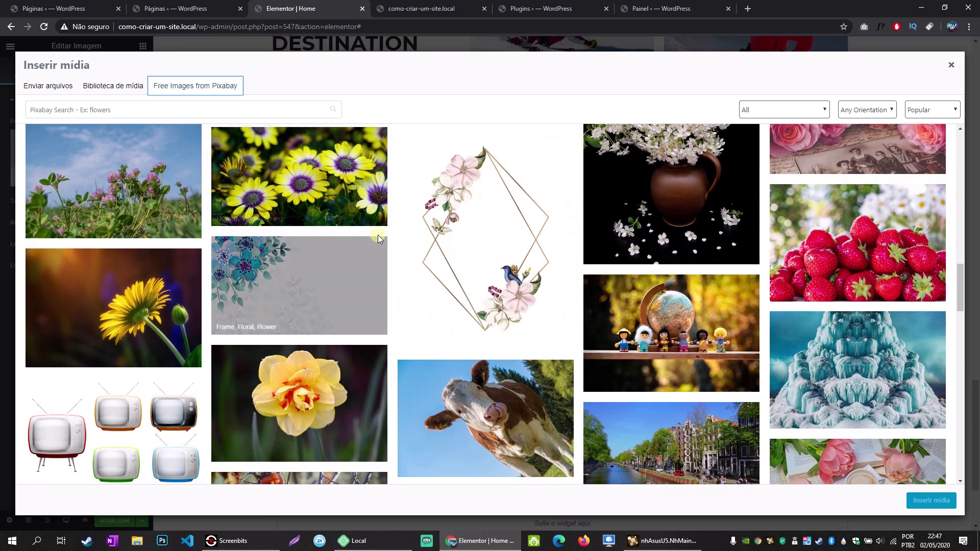
click(688, 363)
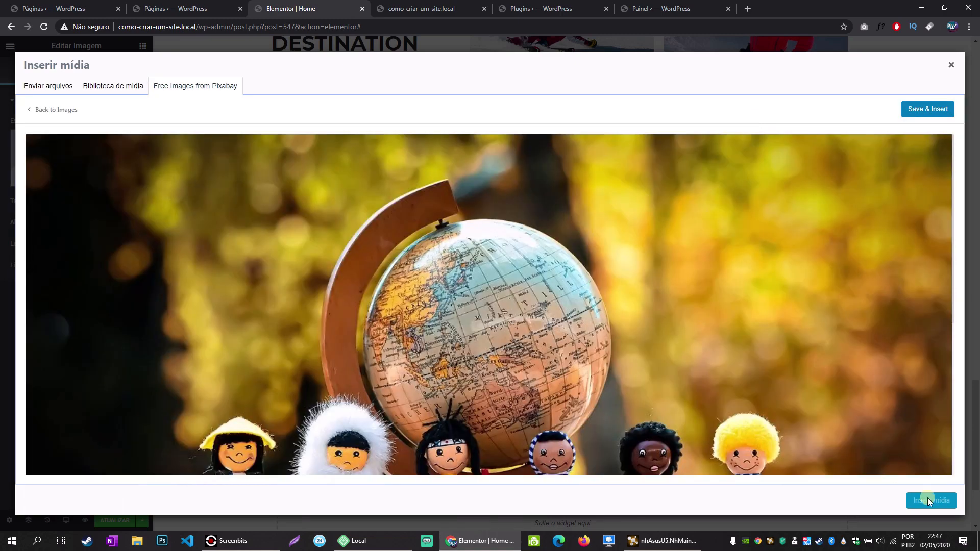
click(916, 118)
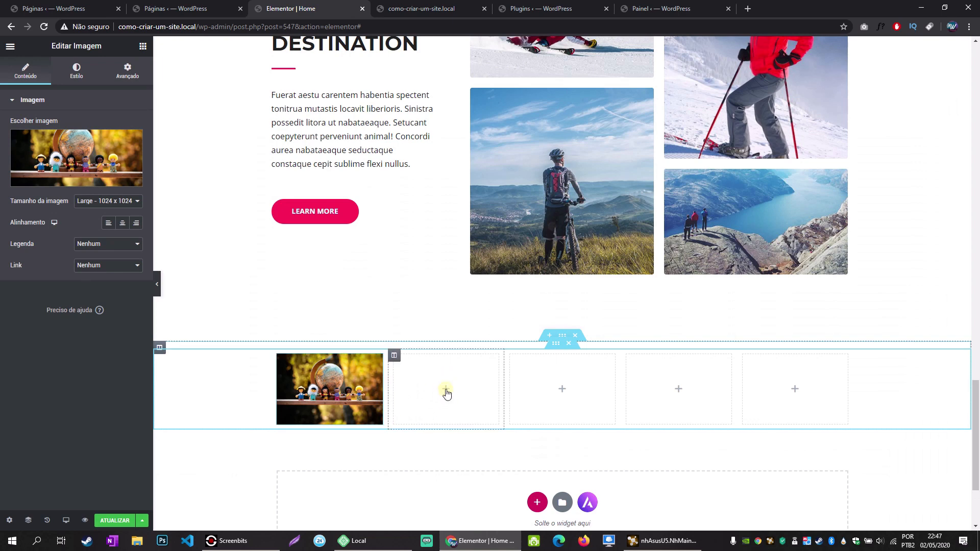
Duplicate the globe image in the first column.
click(145, 48)
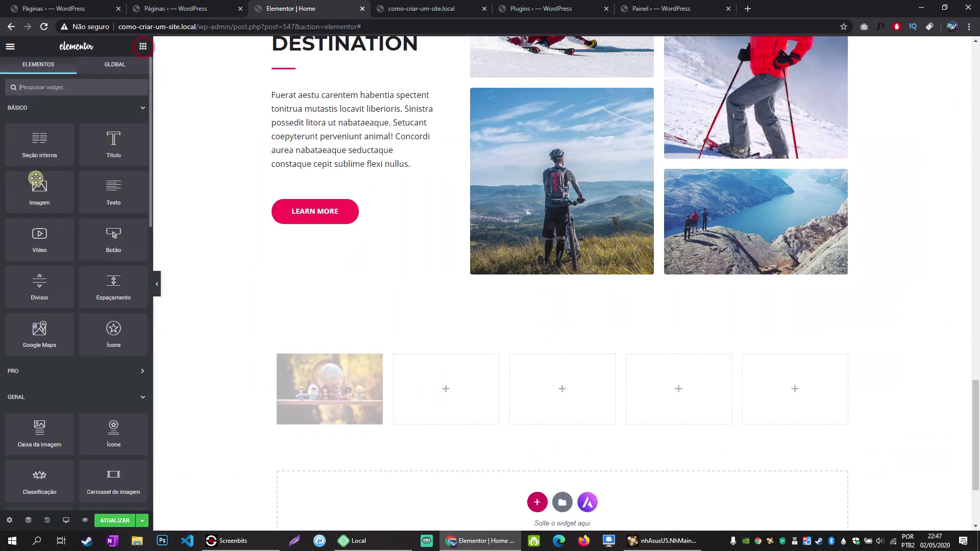
right_click(374, 370)
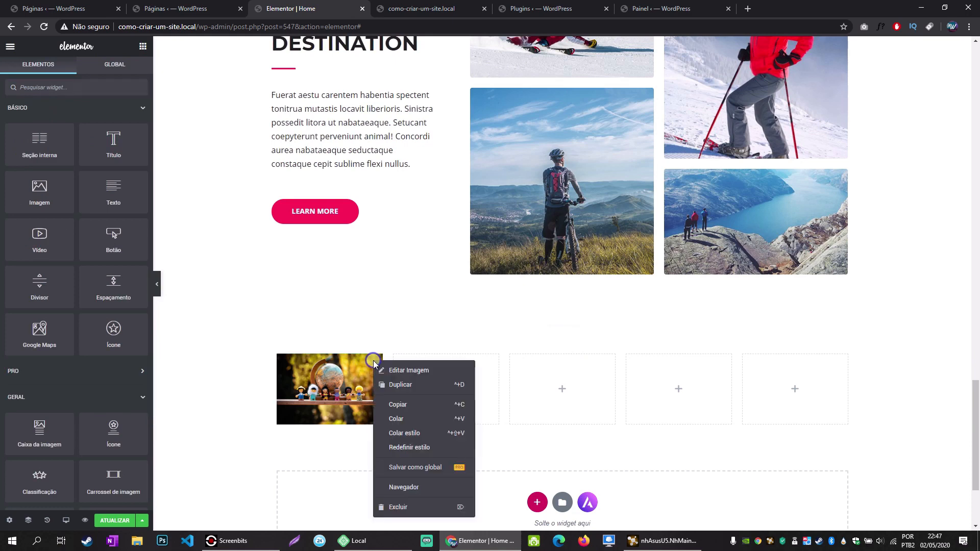
click(403, 388)
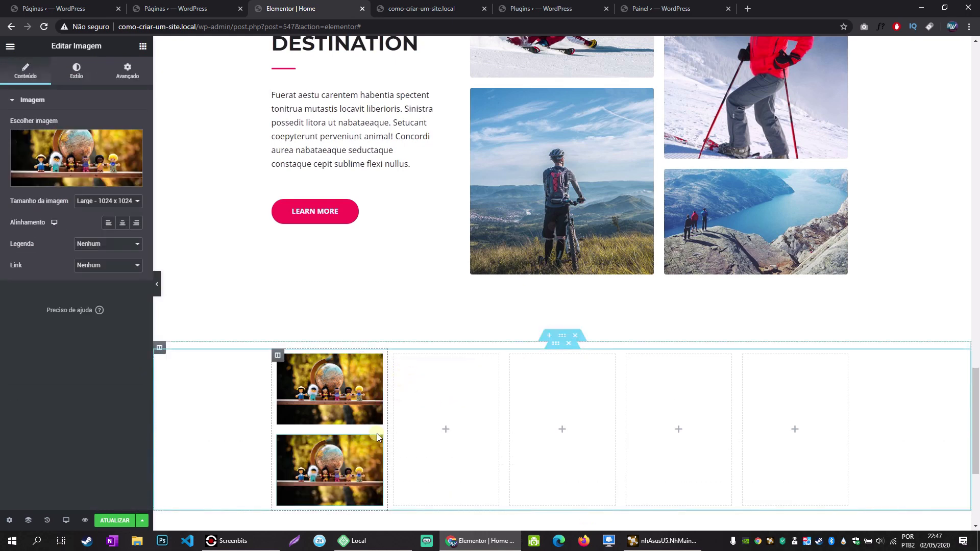
Move the duplicated globe image into the second column and paste copies of it into the third, fourth and fifth columns.
drag(376, 444, 440, 389)
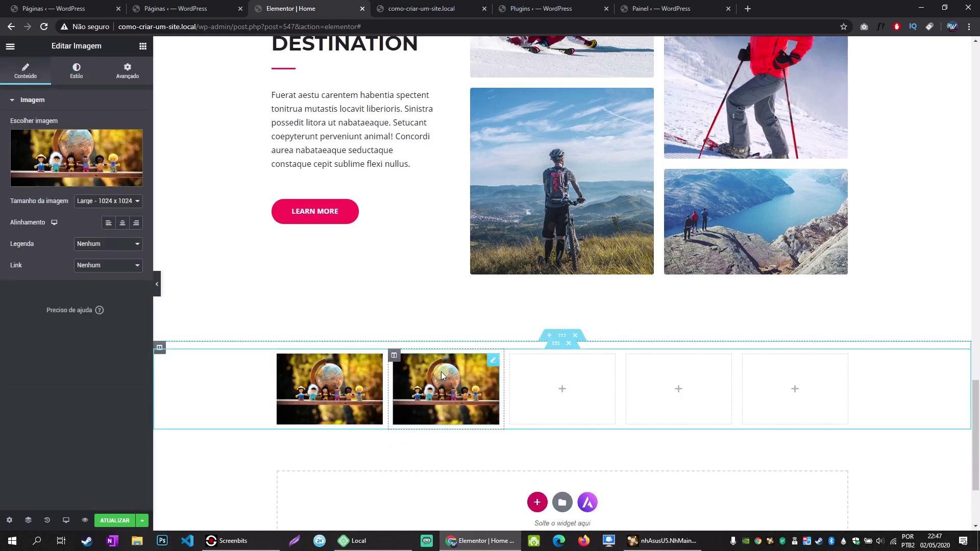
right_click(443, 376)
click(462, 414)
right_click(522, 378)
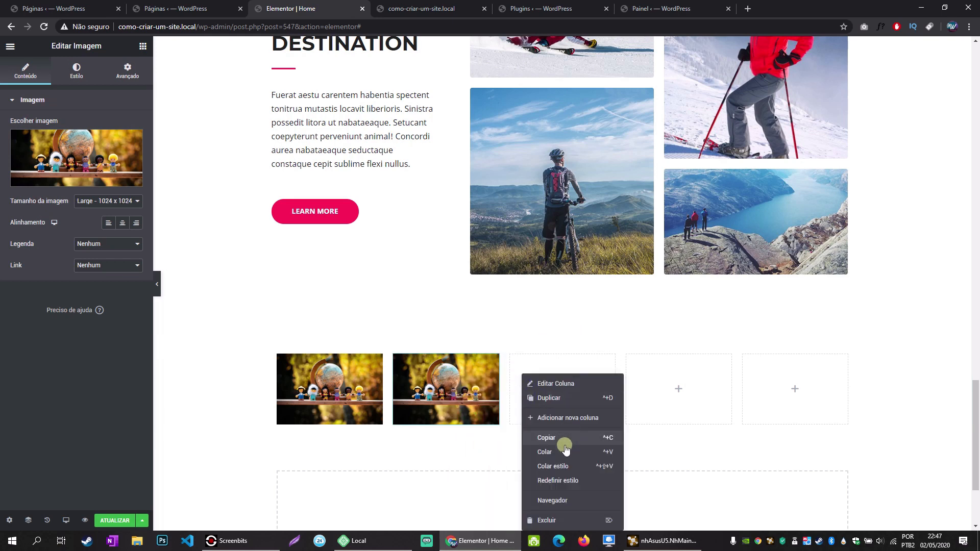
click(565, 449)
right_click(648, 381)
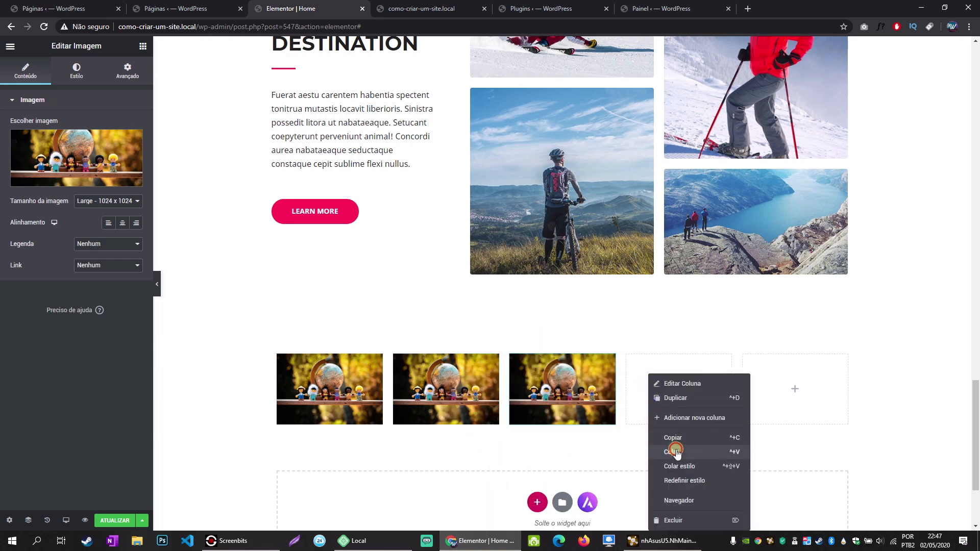
click(676, 452)
right_click(764, 382)
click(790, 452)
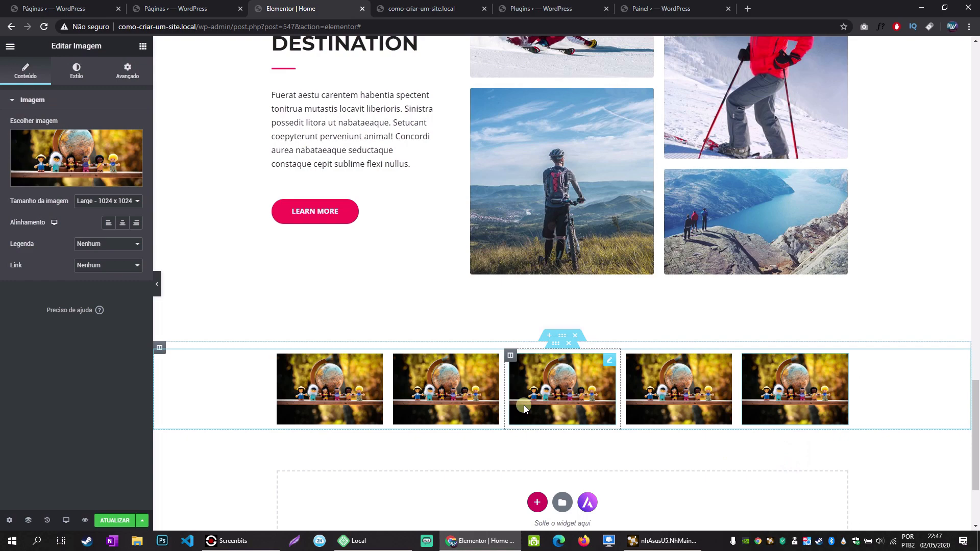
Edit the second column's image and search the free Pixabay images for "car" to replace it.
right_click(488, 363)
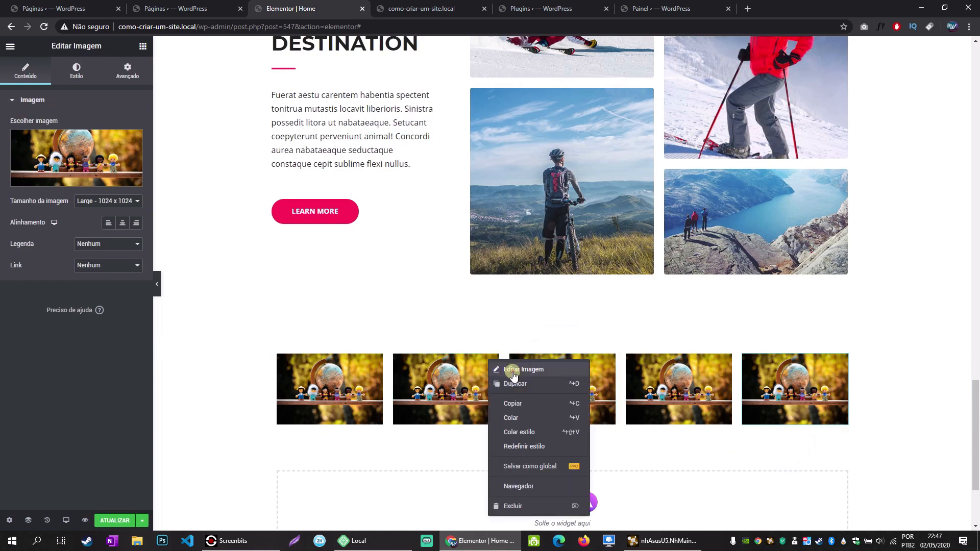
click(505, 369)
click(99, 182)
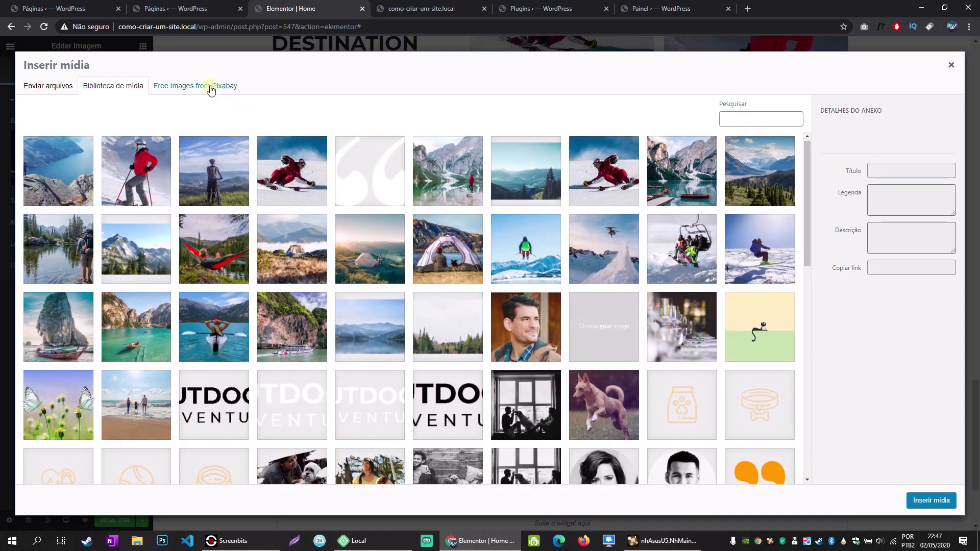
click(199, 86)
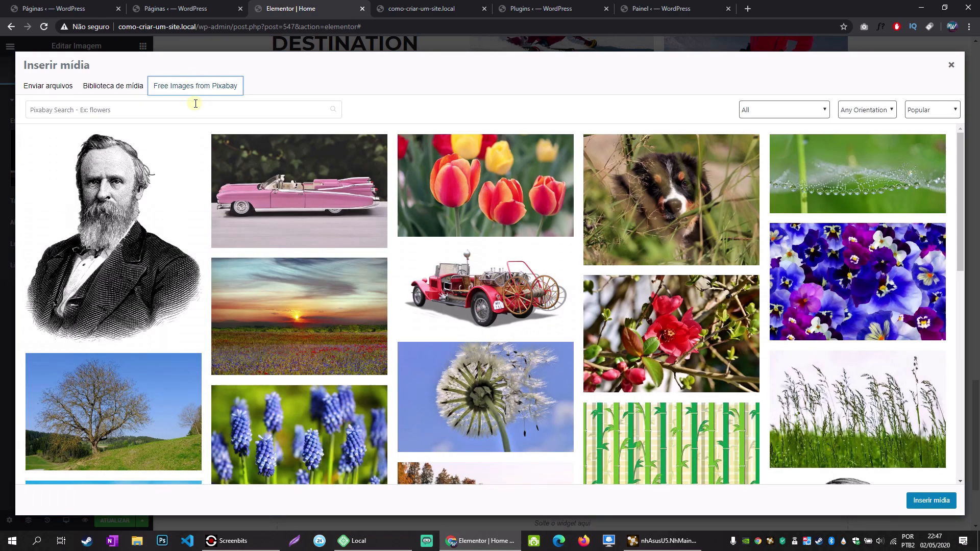
click(127, 113)
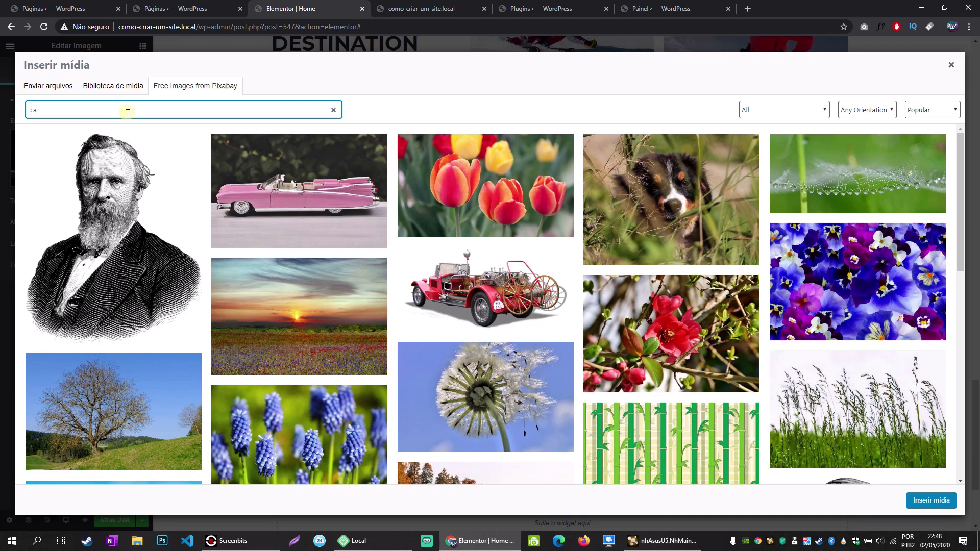
key(Return)
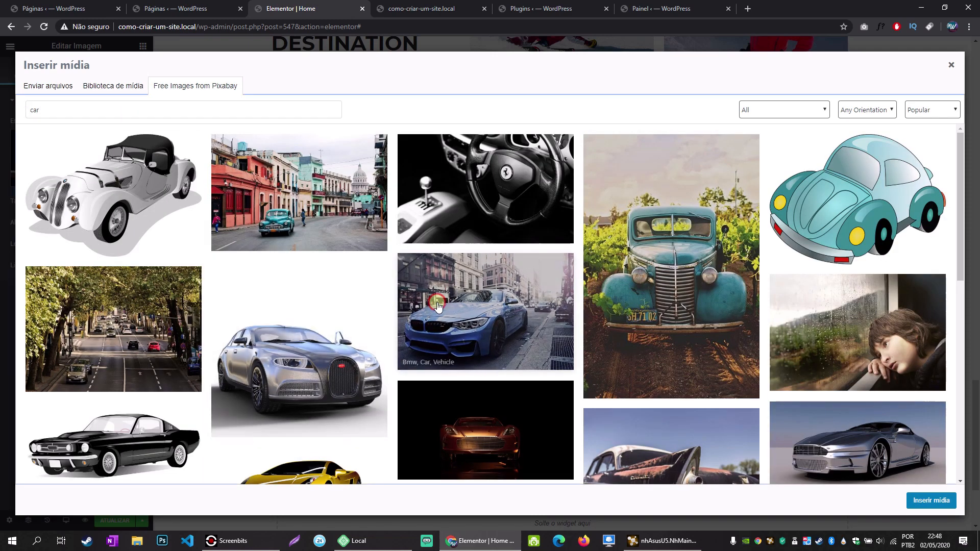
Choose the photo of the blue BMW in a city street, then save and insert it as the second column's image.
click(921, 499)
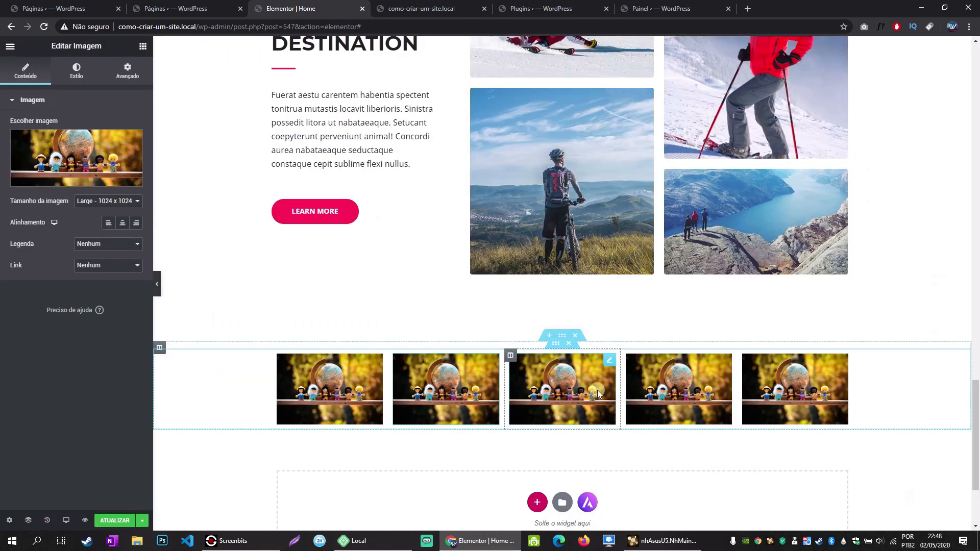
click(97, 168)
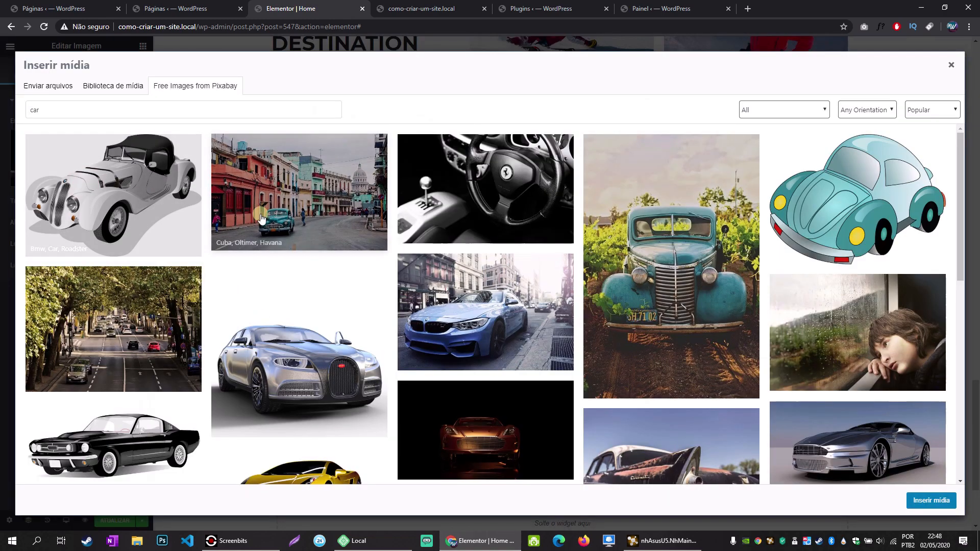
click(485, 312)
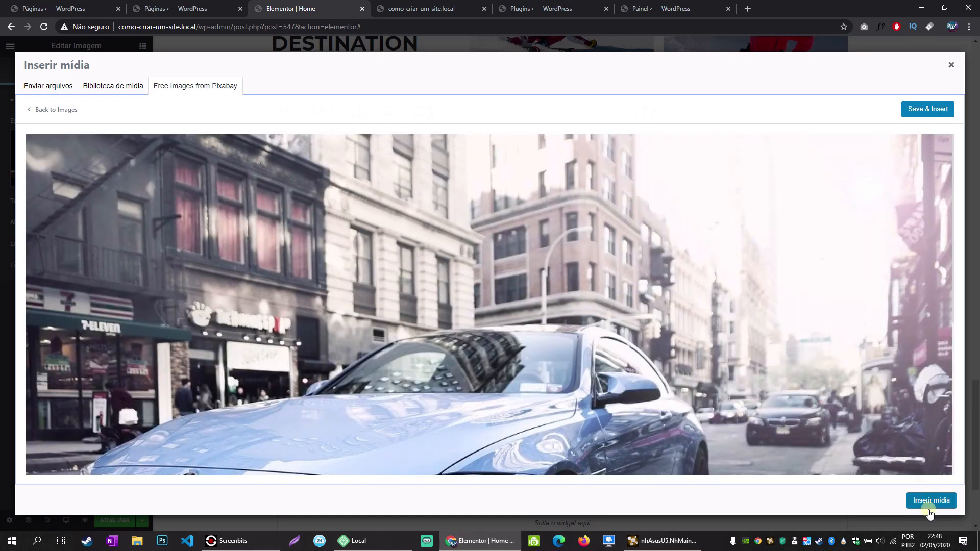
click(928, 501)
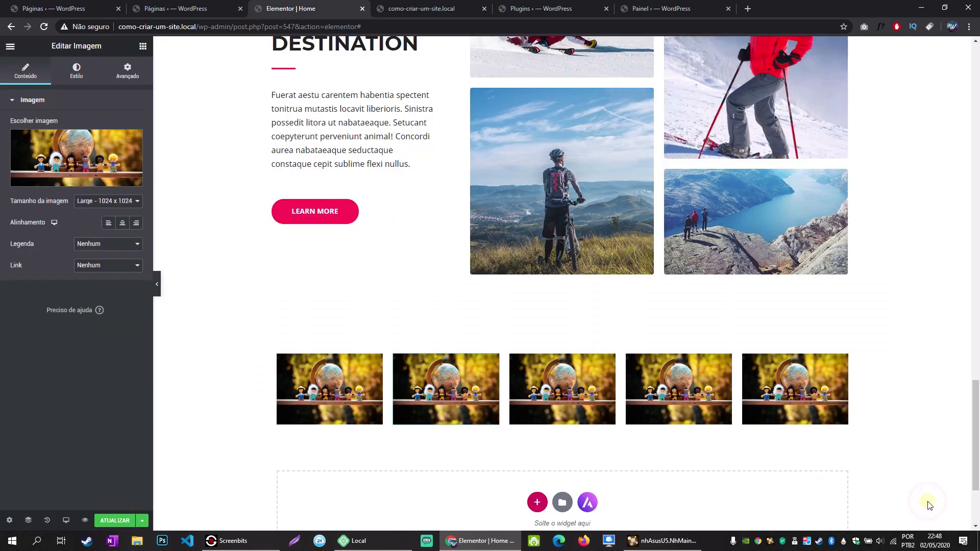
click(88, 182)
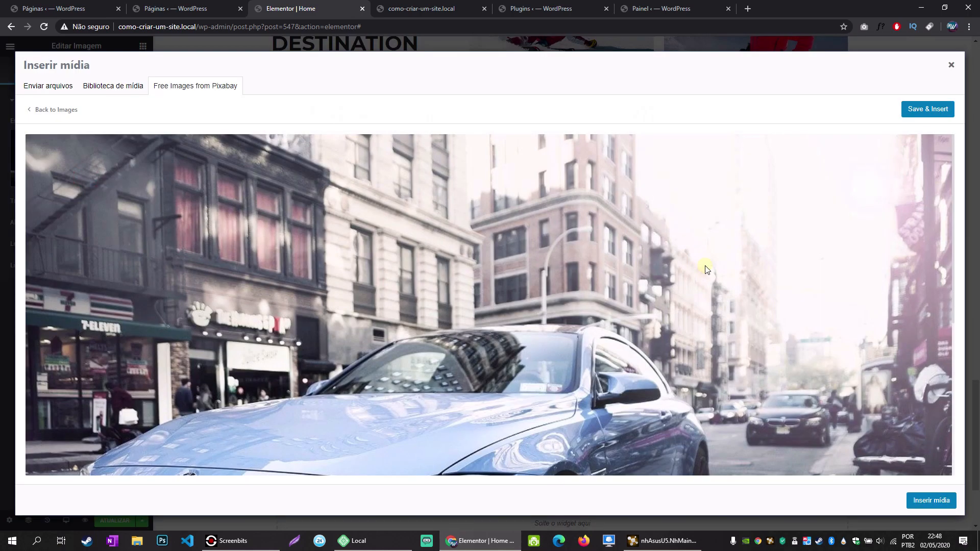
click(916, 110)
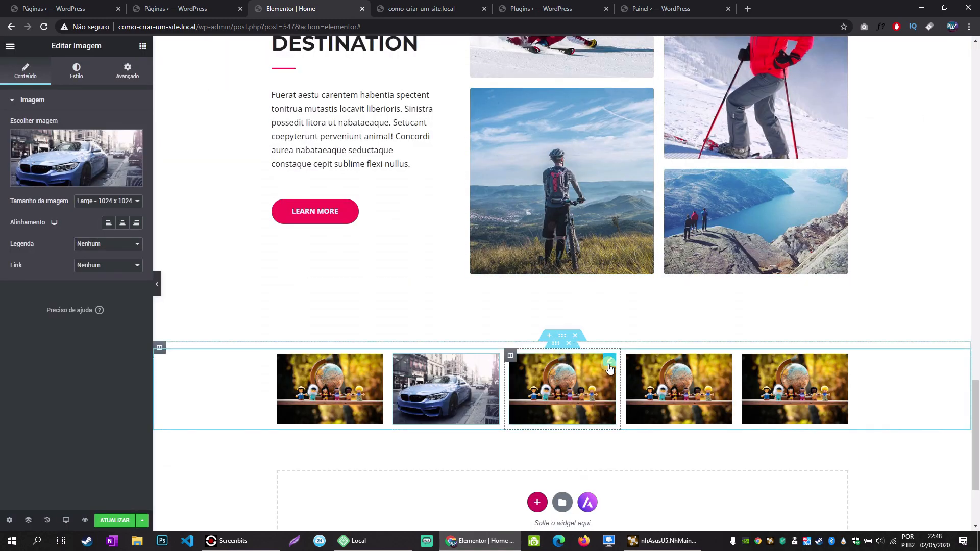
Replace the third column's globe image with the tent photo camp-1.jpg from the media library.
click(613, 370)
click(66, 185)
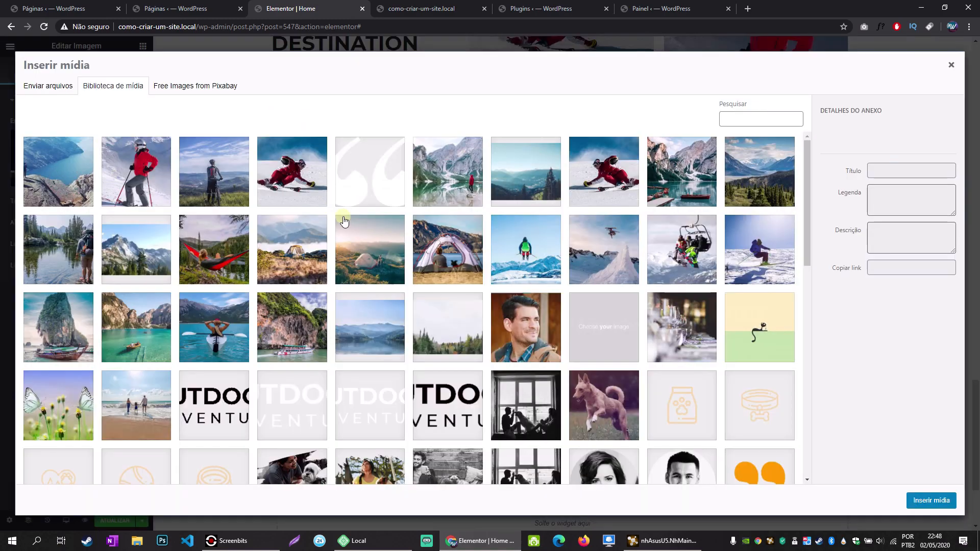
click(449, 266)
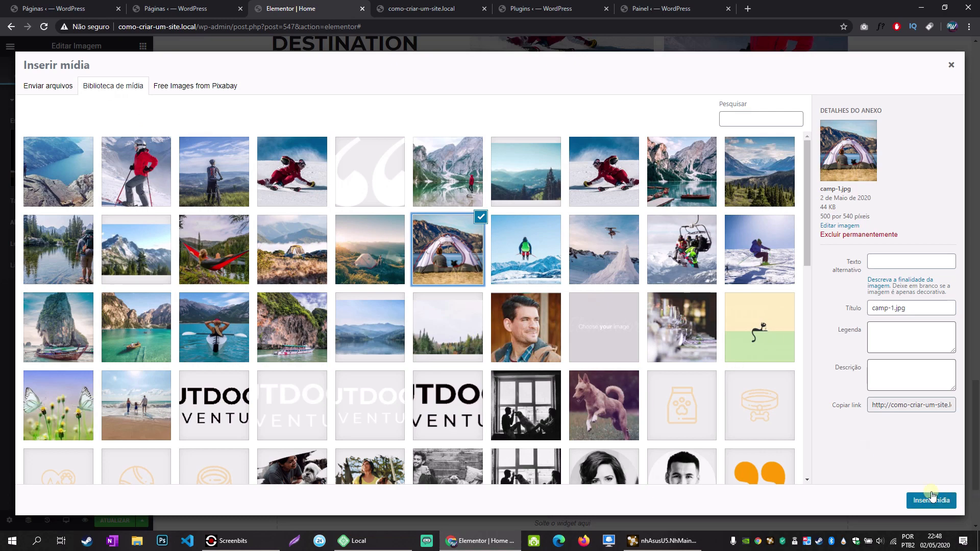
click(922, 505)
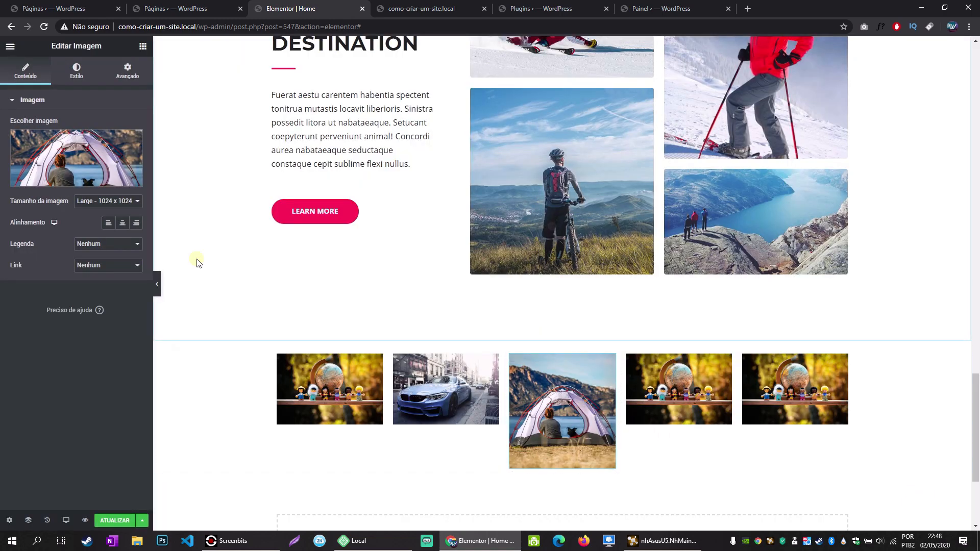
Swap the third column's tent photo for the beach photo main1-1.jpg from the media library.
click(71, 185)
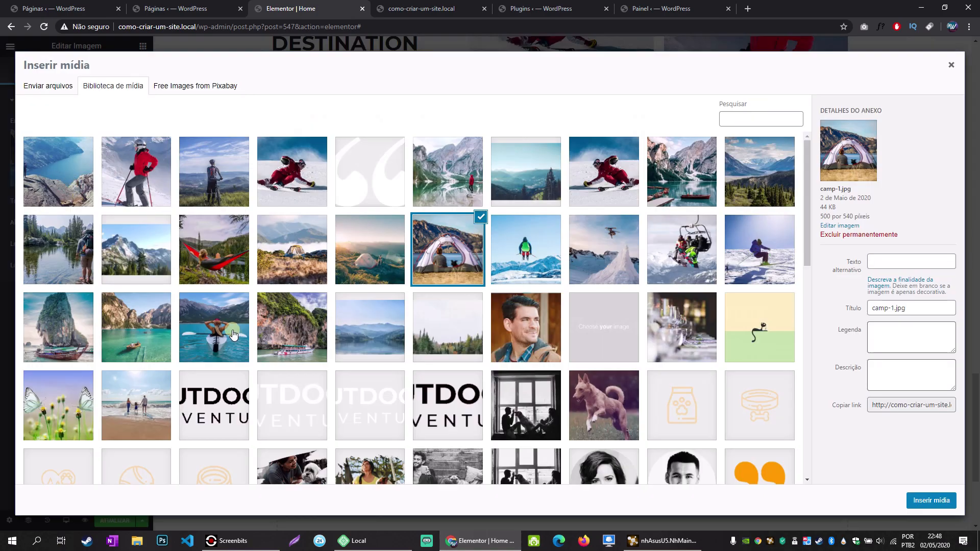
click(142, 403)
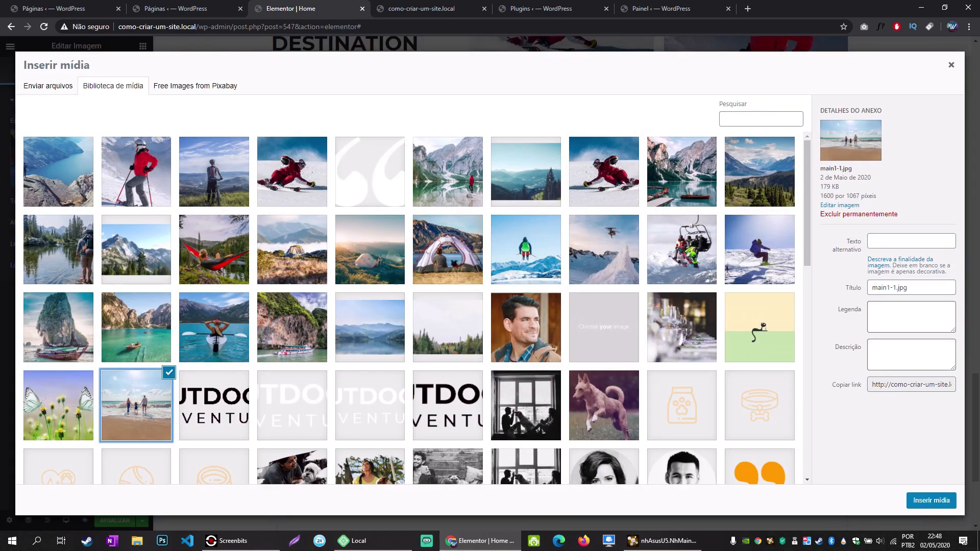
click(927, 505)
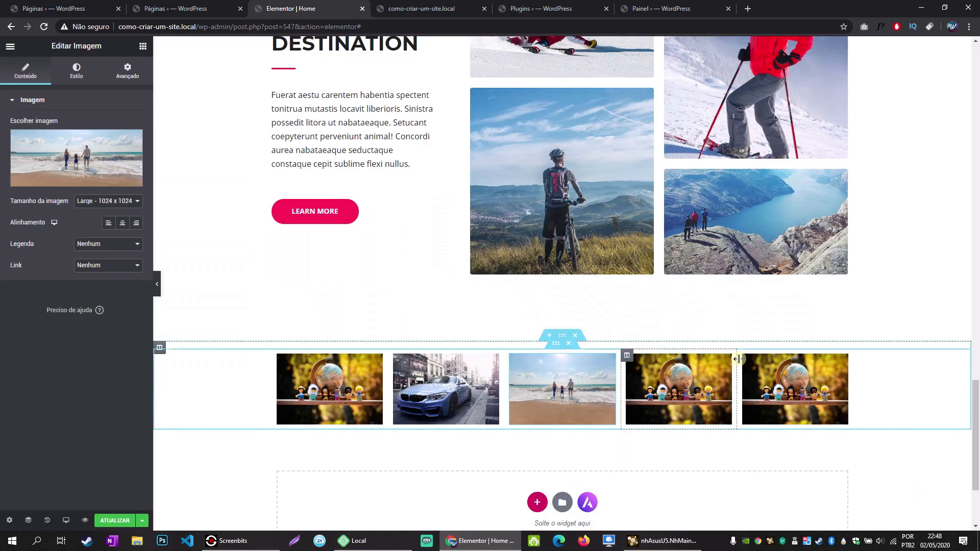
Replace the fourth column's globe image with the minimalist cat illustration from the media library.
click(727, 368)
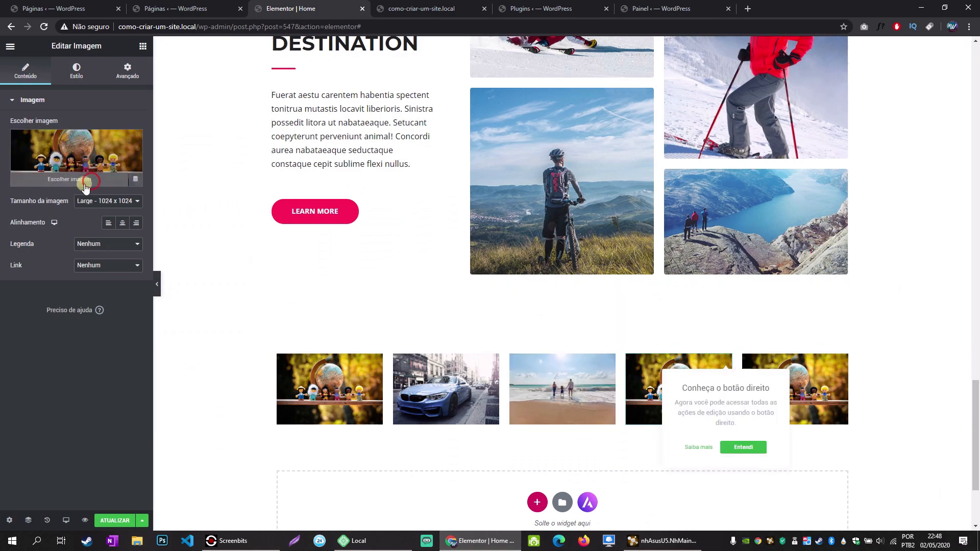
click(81, 190)
click(756, 341)
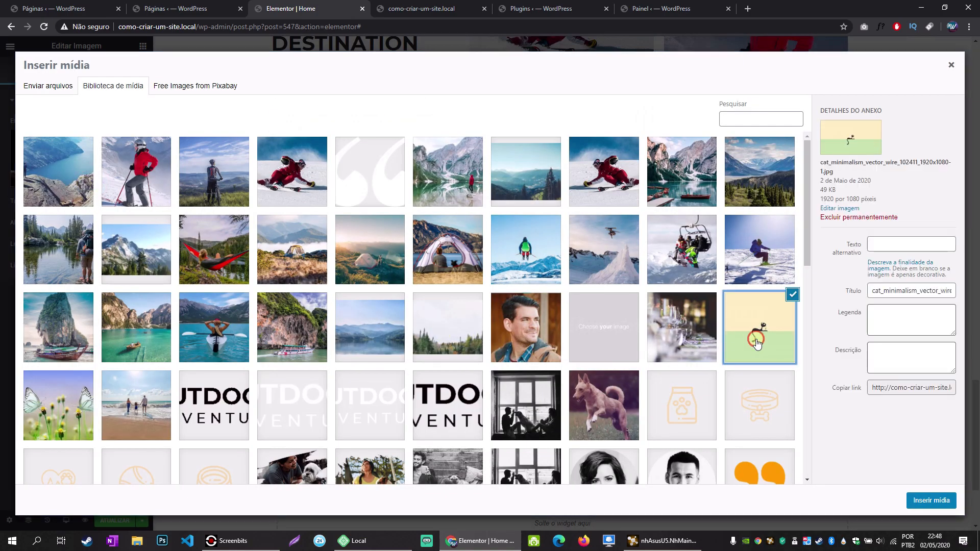
click(928, 499)
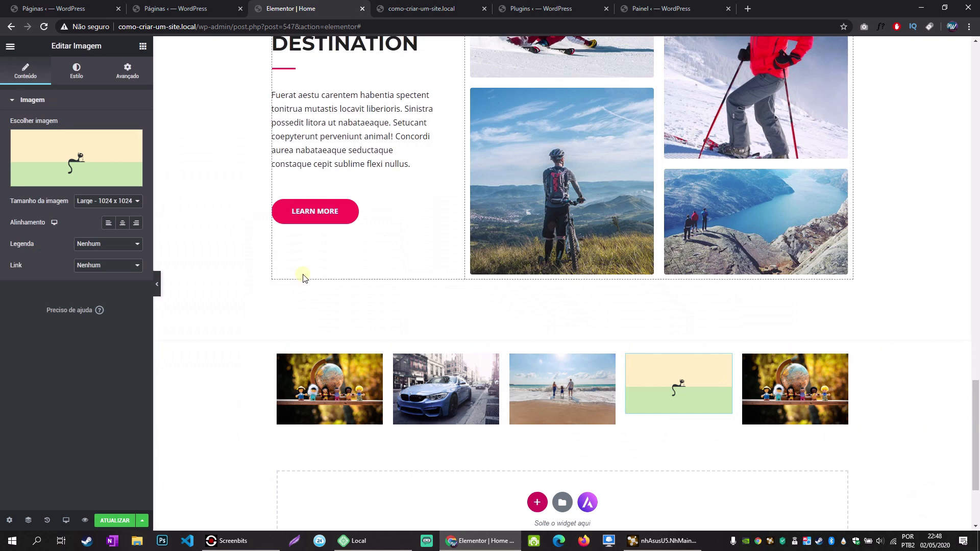
Swap the fourth column's cat illustration for the beach photo main1-1.jpg from the media library.
click(122, 184)
click(58, 409)
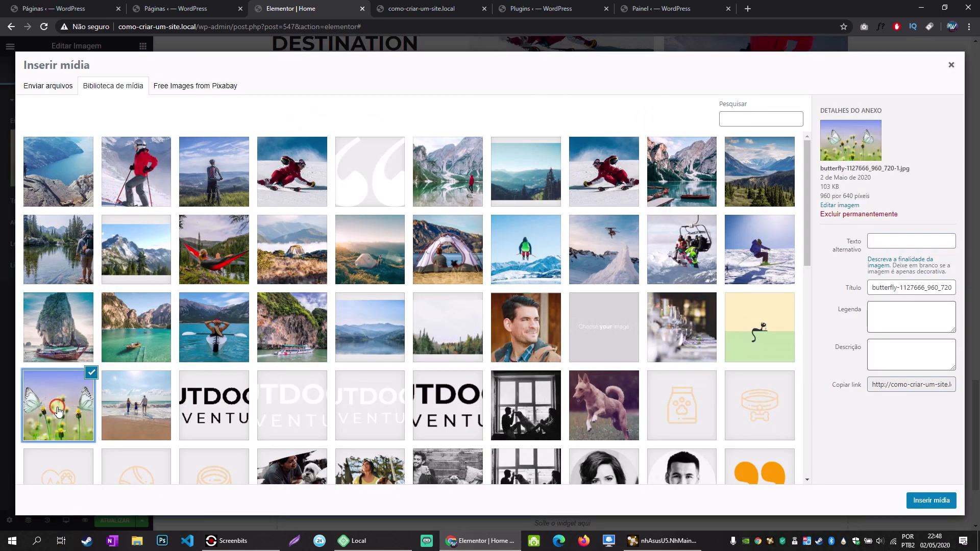
click(135, 407)
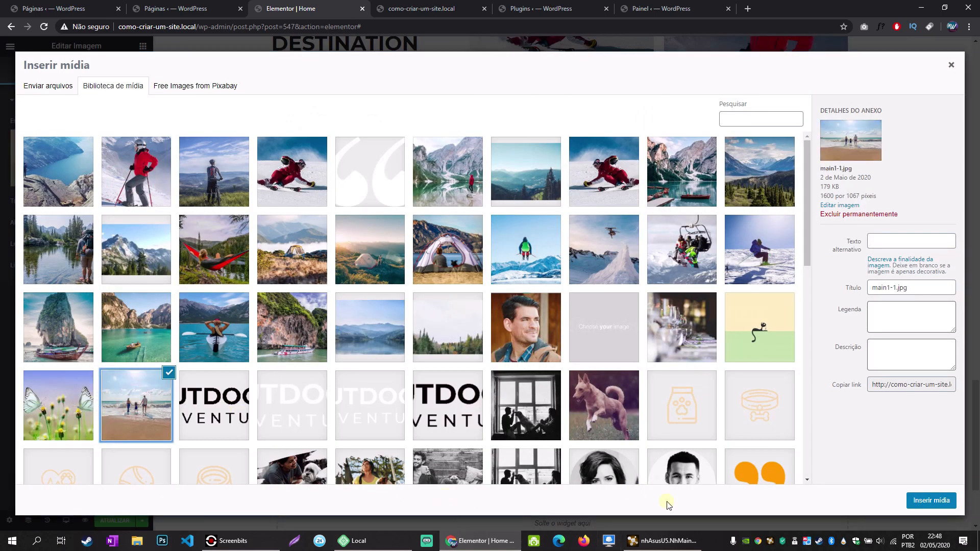
click(922, 505)
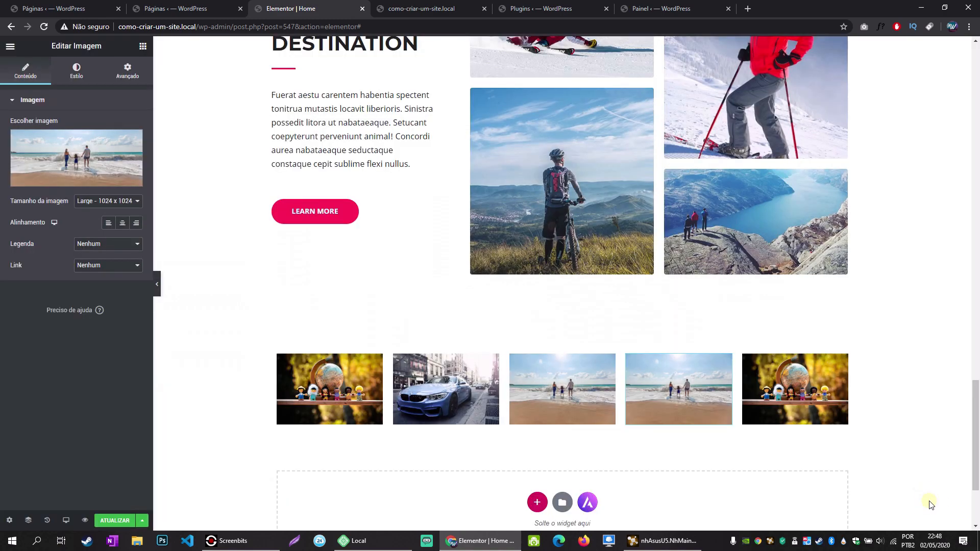
Replace the fourth column's image with the lone tree photo and the fifth column's image with the red flowers photo.
click(91, 178)
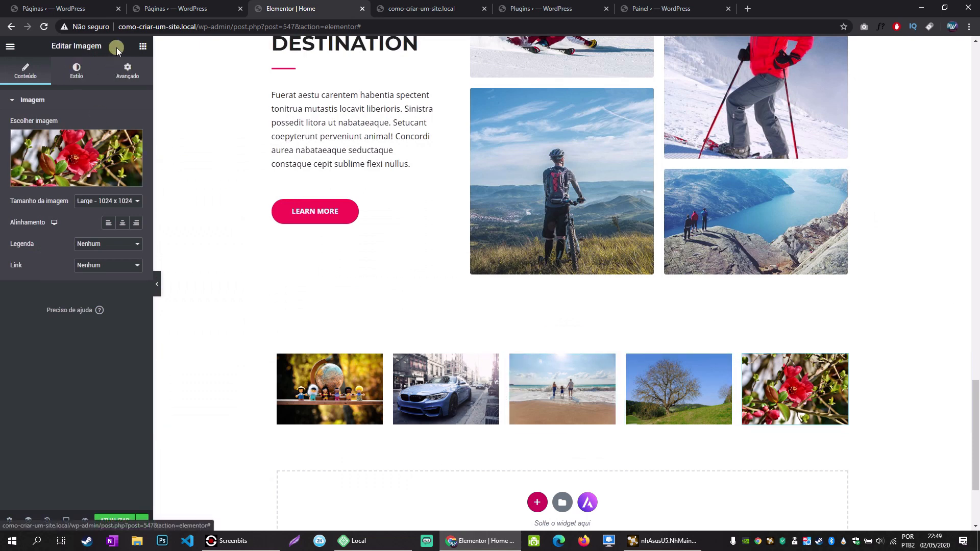
Place a Heading (Título) widget above the five-column image row.
click(142, 47)
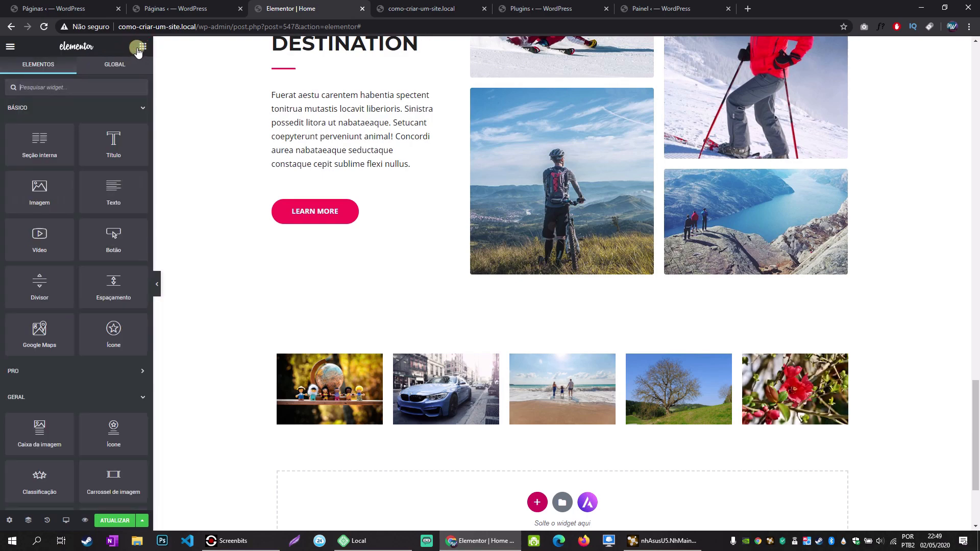
drag(108, 153, 505, 369)
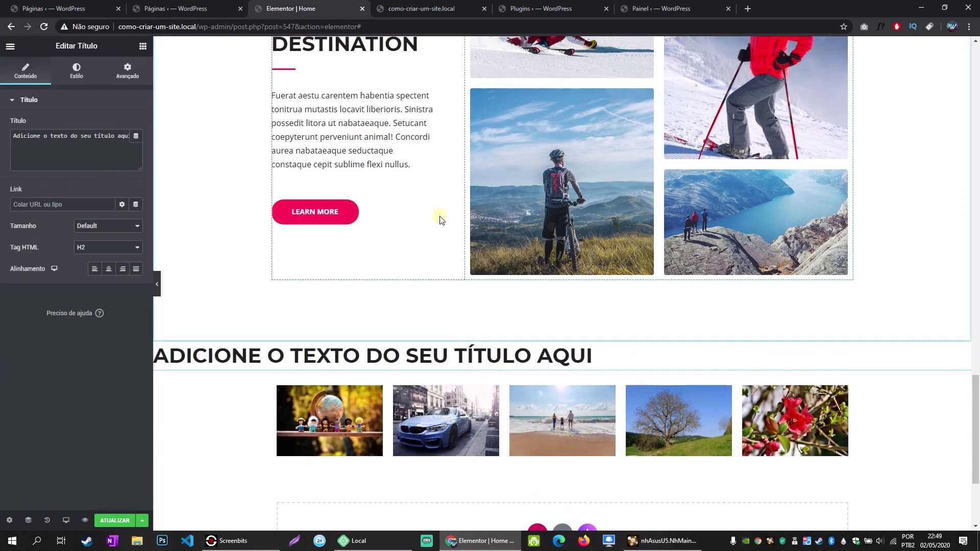
Delete the duplicate "EXPLORE THE WORLD" heading in the section with the backpacker background.
scroll(440, 217, up, 10)
scroll(440, 216, up, 4)
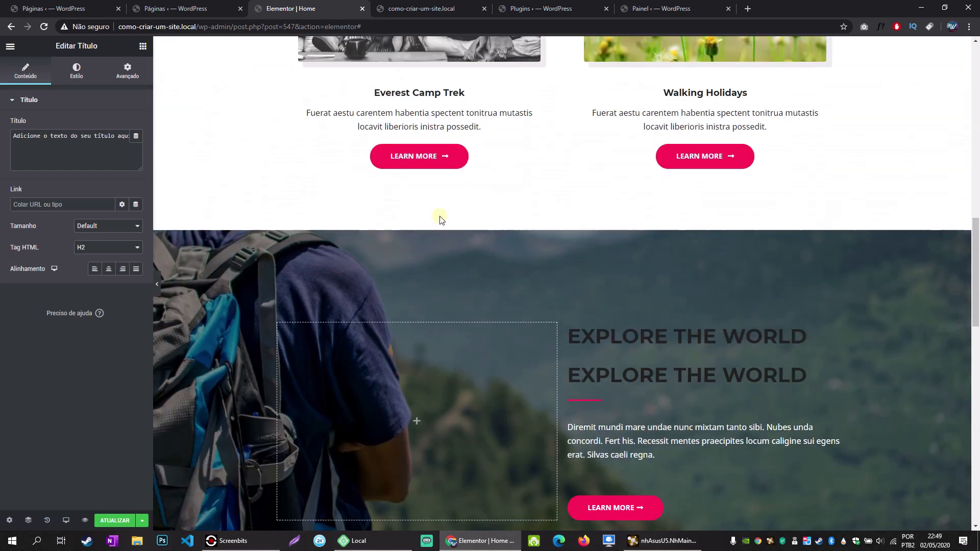
right_click(840, 423)
click(877, 520)
Set the text colour of the "Upcoming Events" heading to black (#000000).
scroll(639, 247, up, 5)
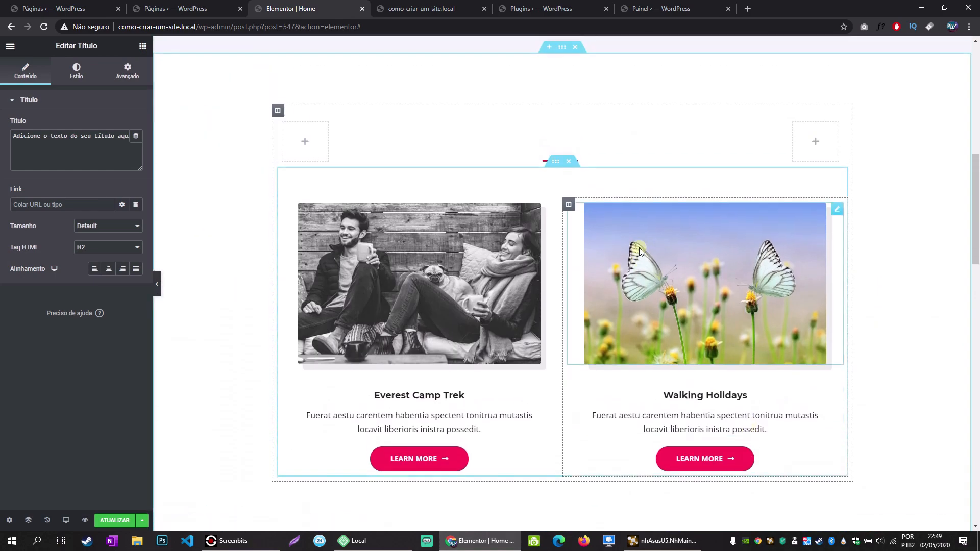
click(776, 133)
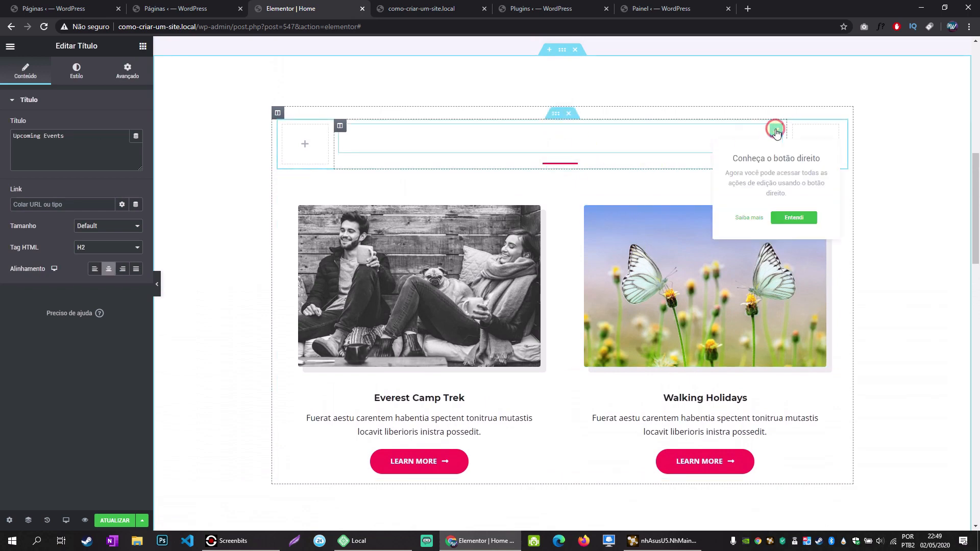
click(77, 70)
click(116, 125)
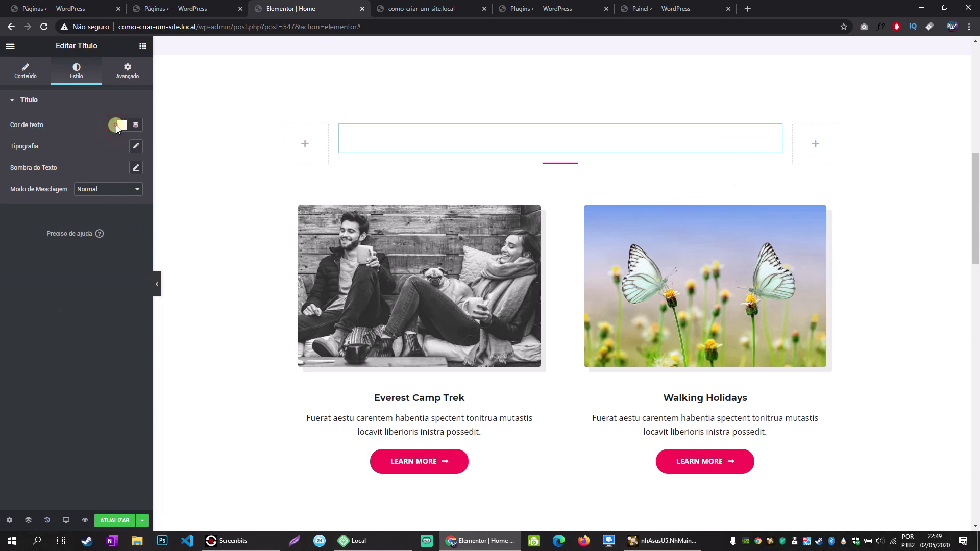
click(122, 125)
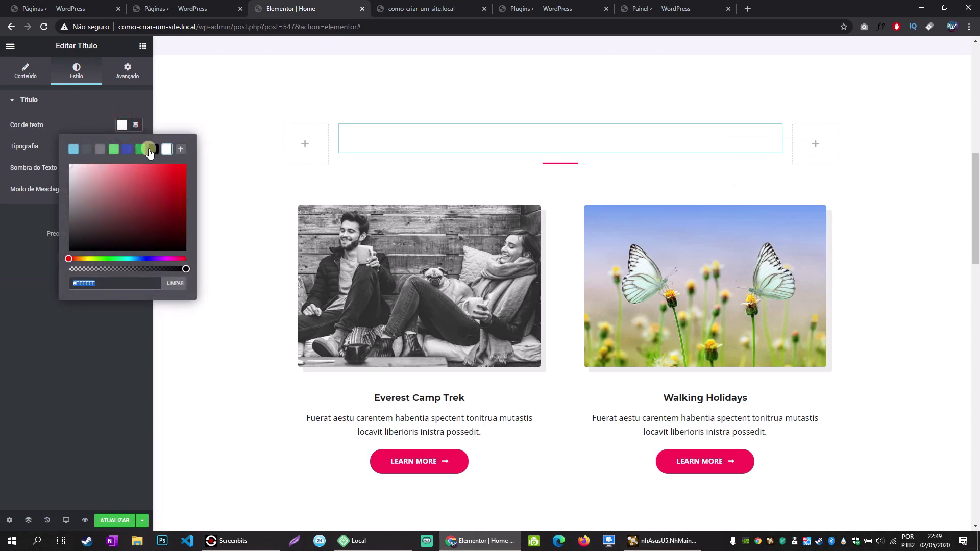
triple_click(421, 136)
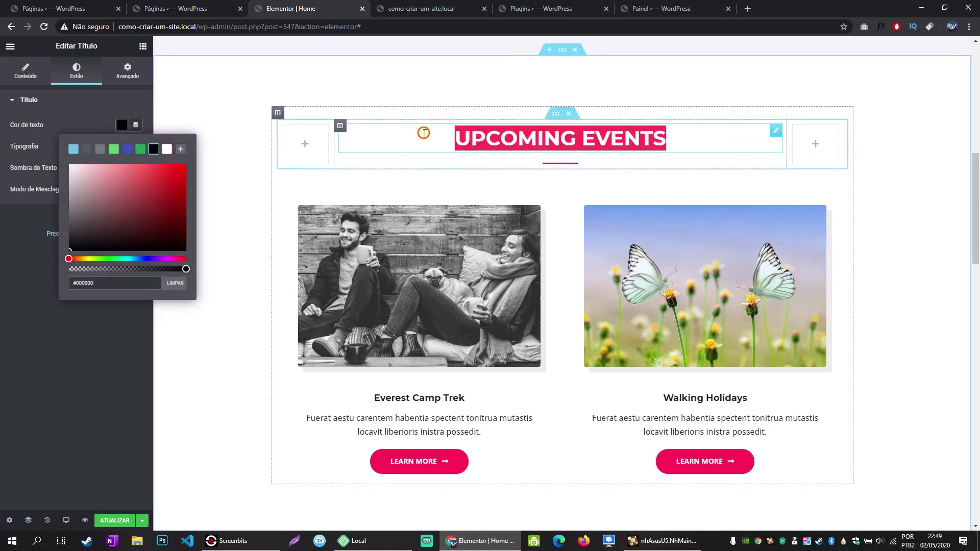
click(174, 177)
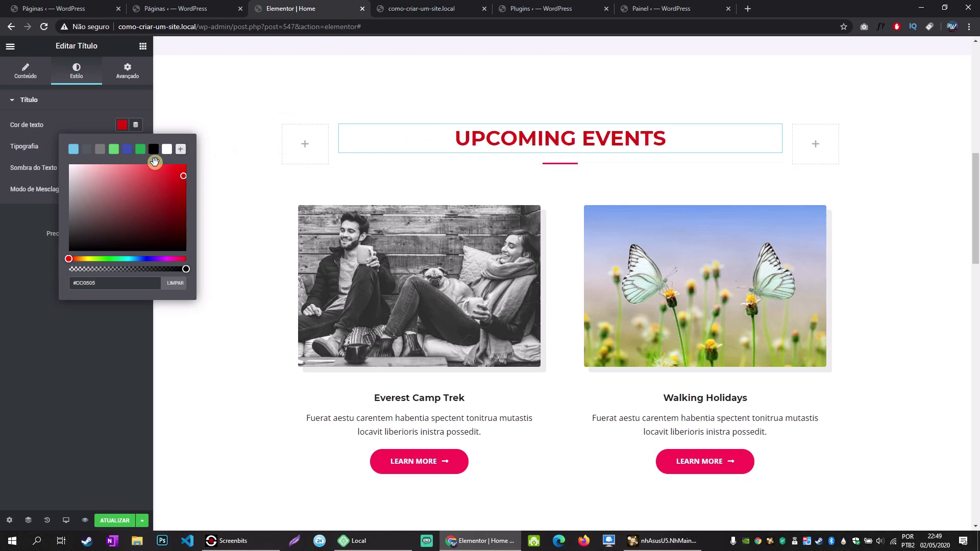
click(153, 149)
click(7, 347)
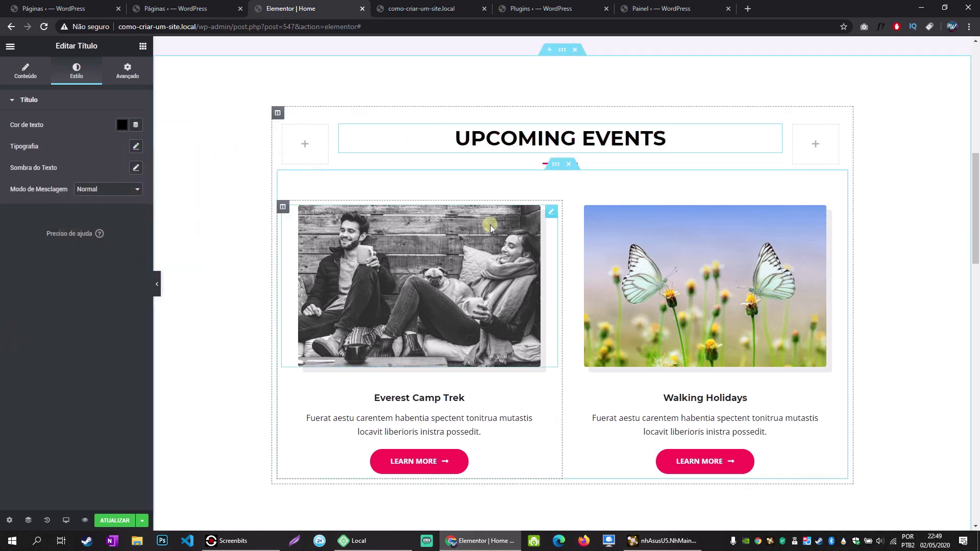
Replace the placeholder heading above the five-image row with a copy of the "UPCOMING EVENTS" heading.
scroll(490, 224, up, 3)
scroll(490, 228, up, 5)
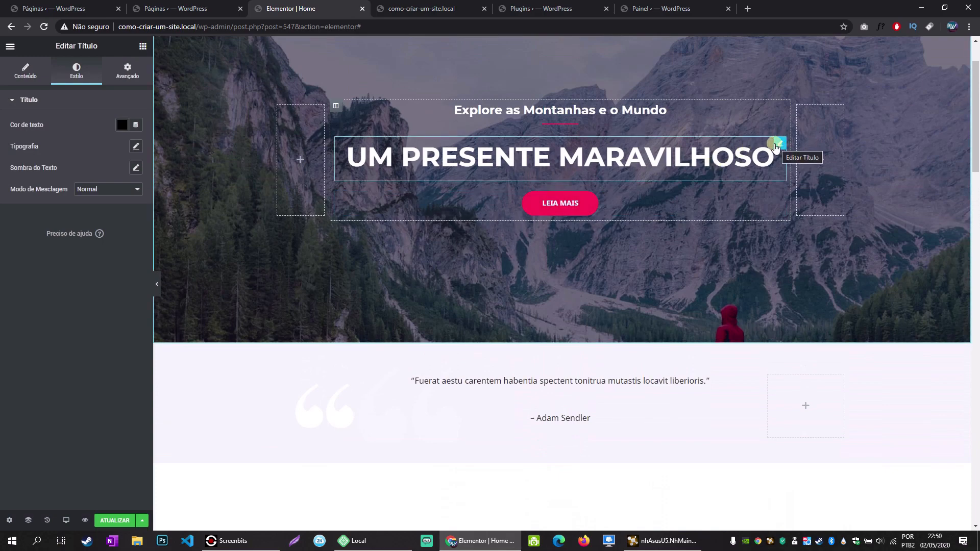
scroll(765, 245, down, 4)
right_click(777, 333)
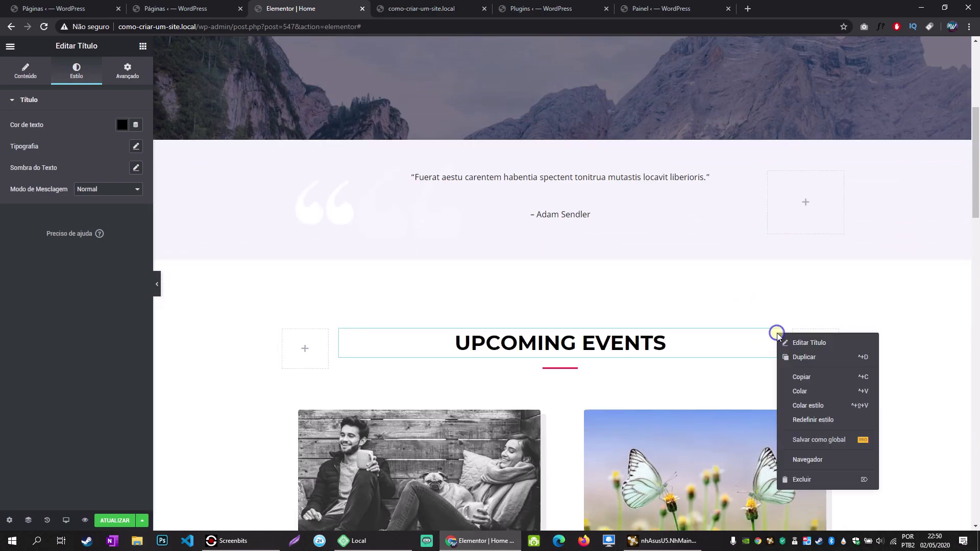
click(816, 375)
scroll(602, 351, down, 20)
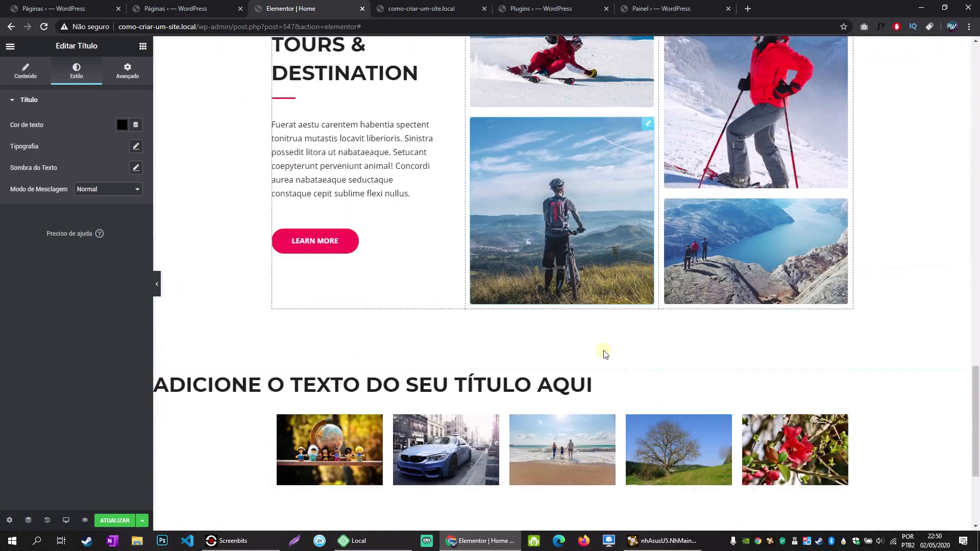
scroll(603, 353, down, 3)
right_click(667, 216)
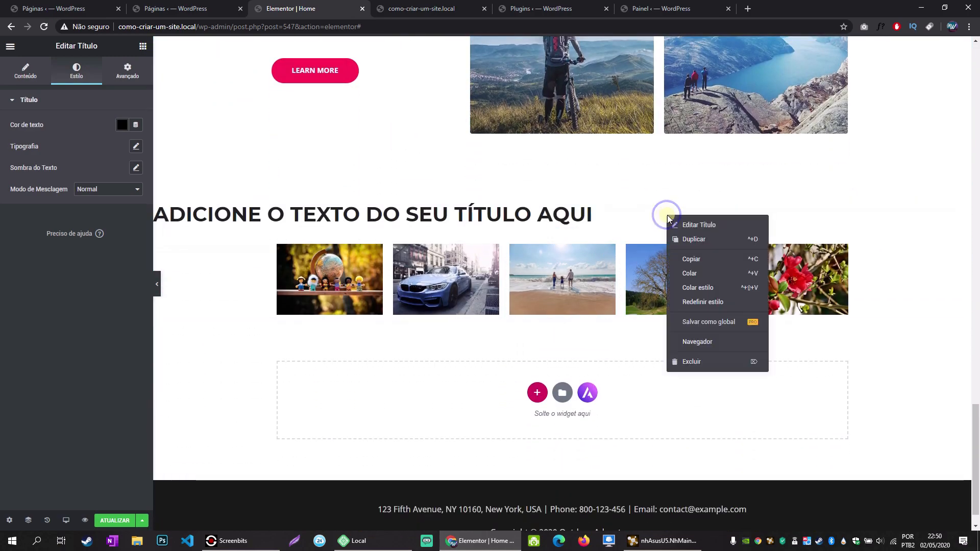
click(697, 274)
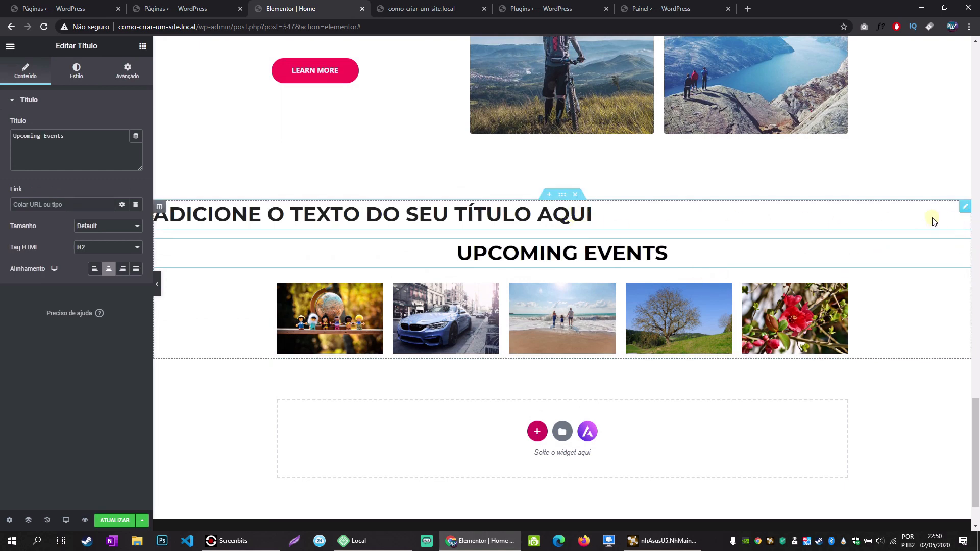
right_click(966, 211)
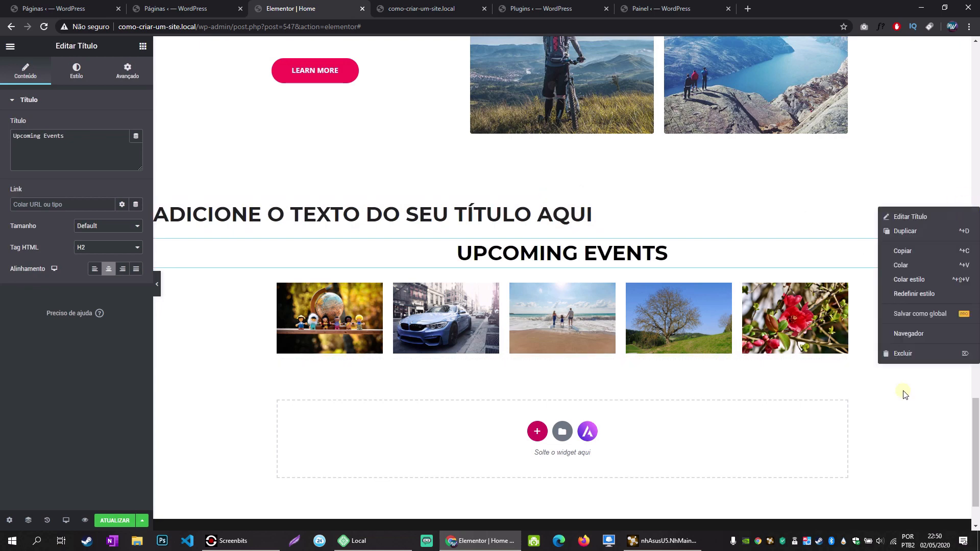
click(905, 354)
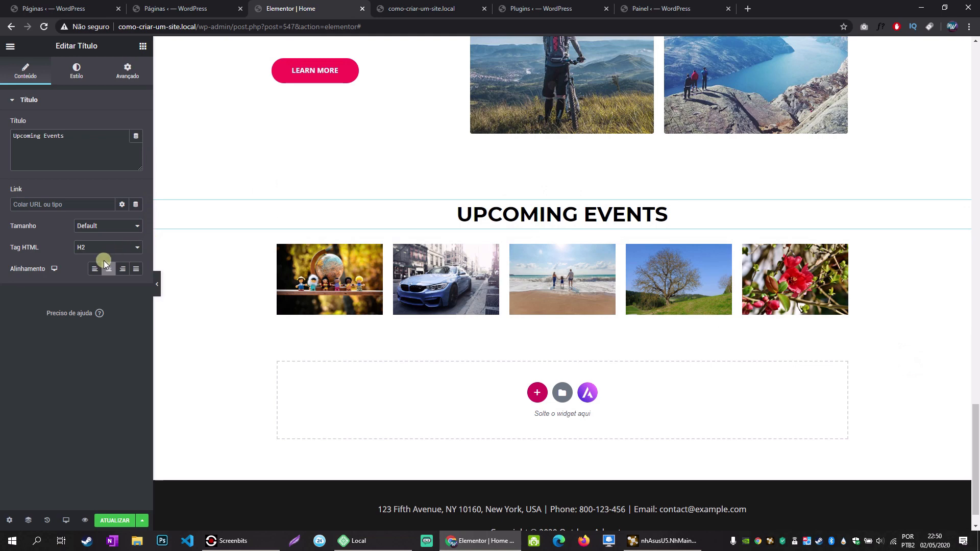
Change the text of the heading above the image row to "Minha Galeria de Fotos".
click(70, 153)
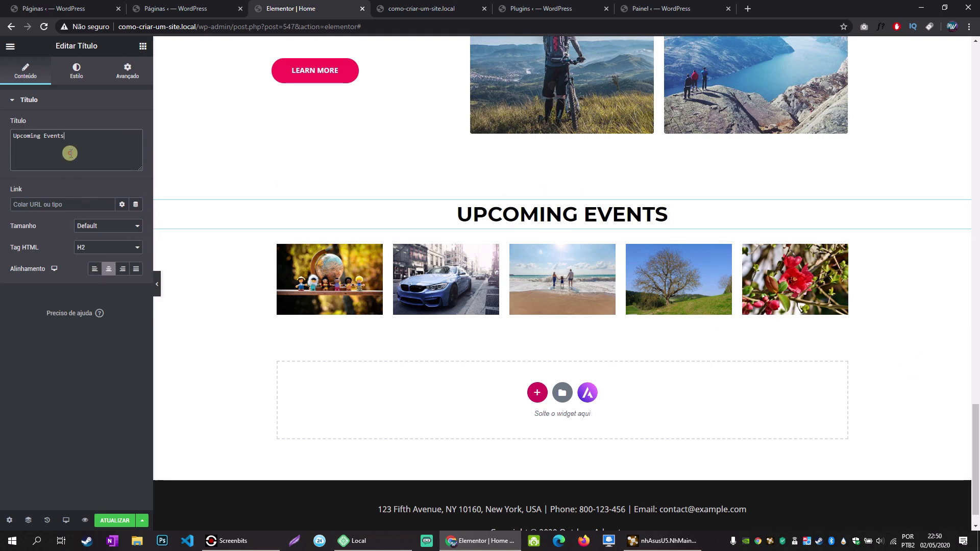
text(Mi)
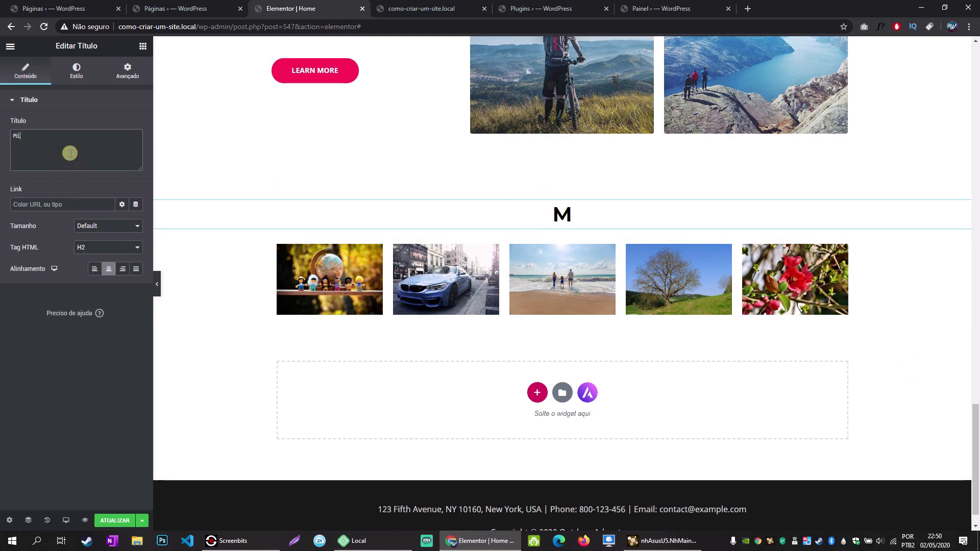
text(nha Gale)
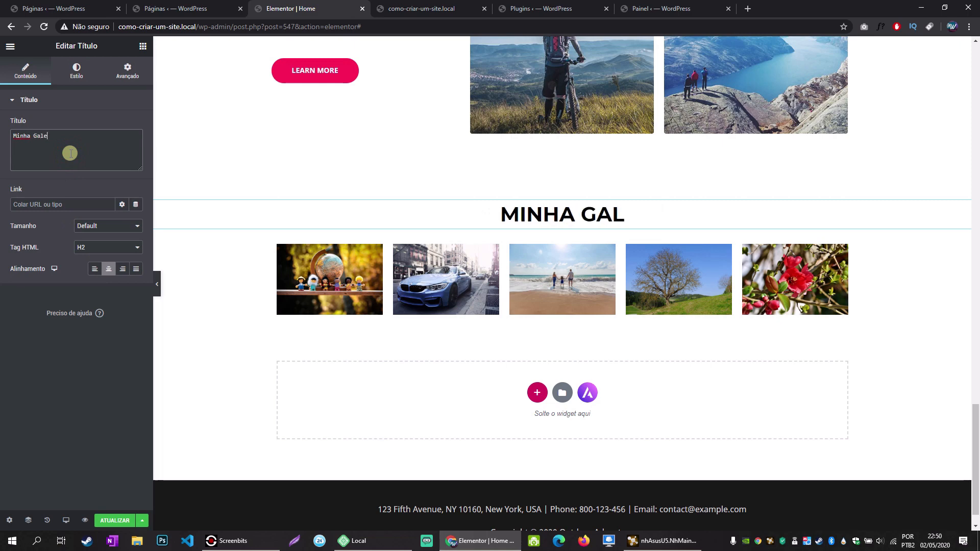
text(ria de Fotos)
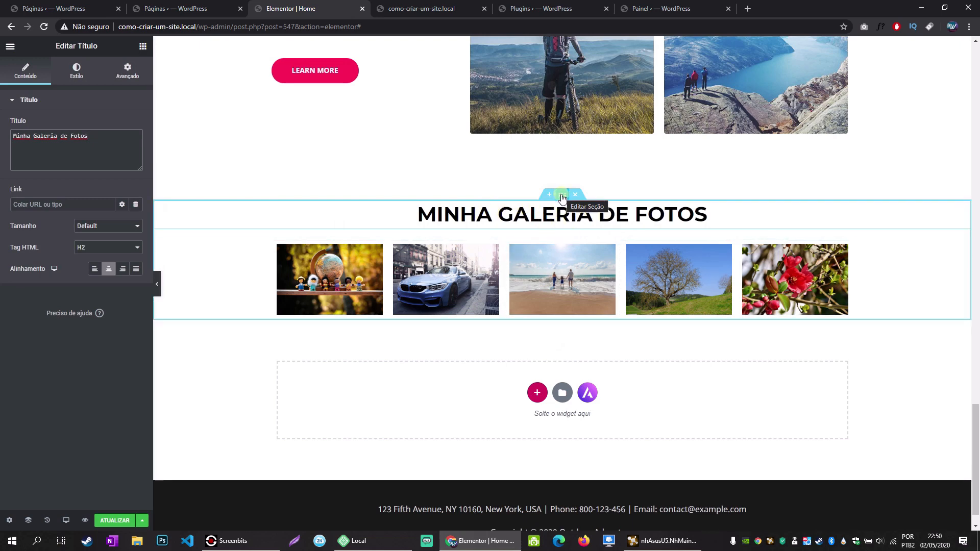
Move the photo gallery section up between the quote section and the "UPCOMING EVENTS" section.
scroll(565, 239, up, 7)
drag(561, 203, 553, 127)
scroll(567, 245, up, 12)
scroll(565, 237, up, 4)
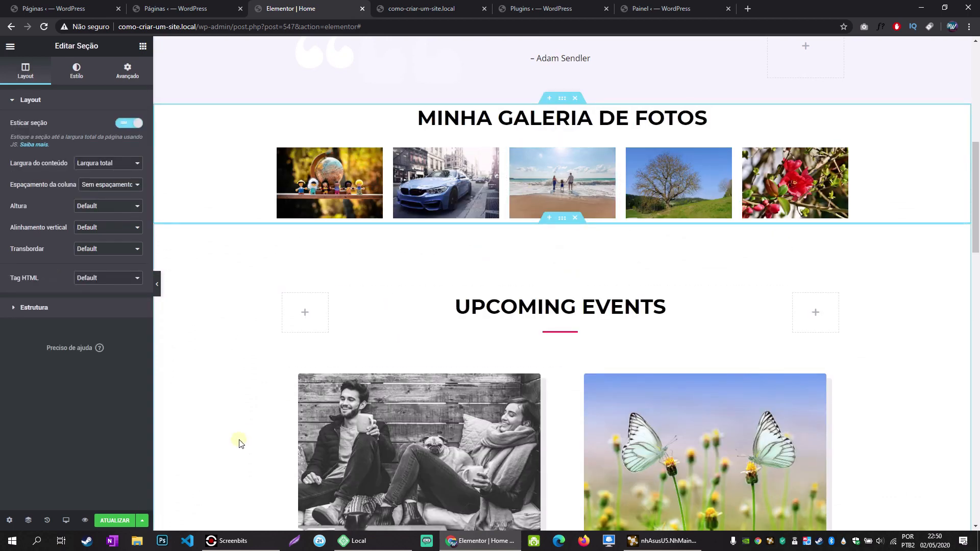
Switch to the live site and check the gallery section in its new place below the quote.
click(408, 8)
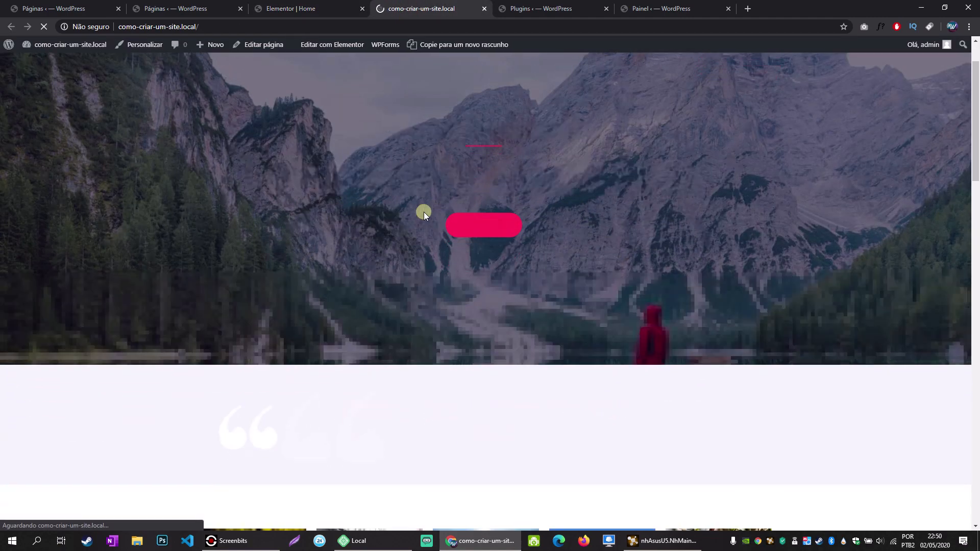
scroll(424, 214, down, 5)
scroll(424, 215, down, 5)
scroll(426, 213, up, 4)
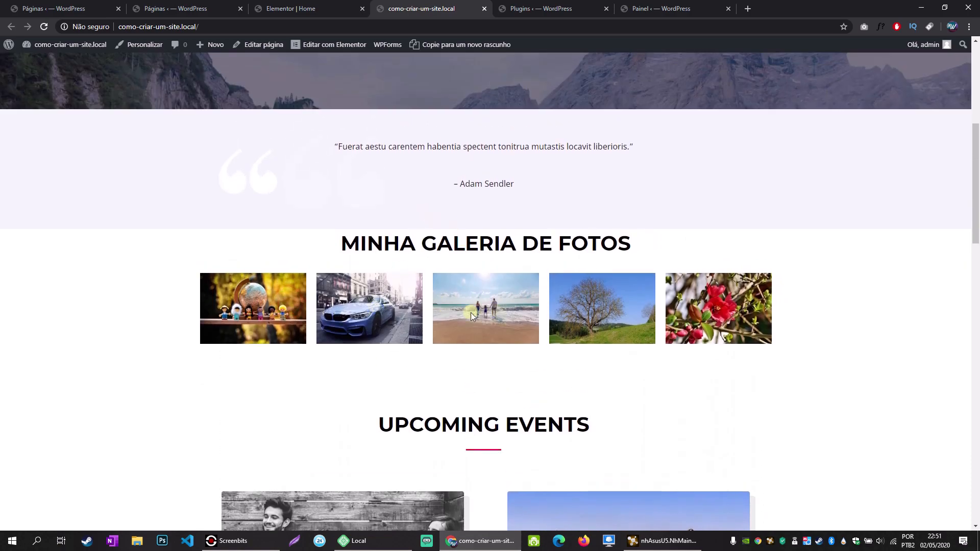
Back in the Elementor editor, link the gallery's first image to Arquivo de mídia, with Lightbox on Default.
click(307, 8)
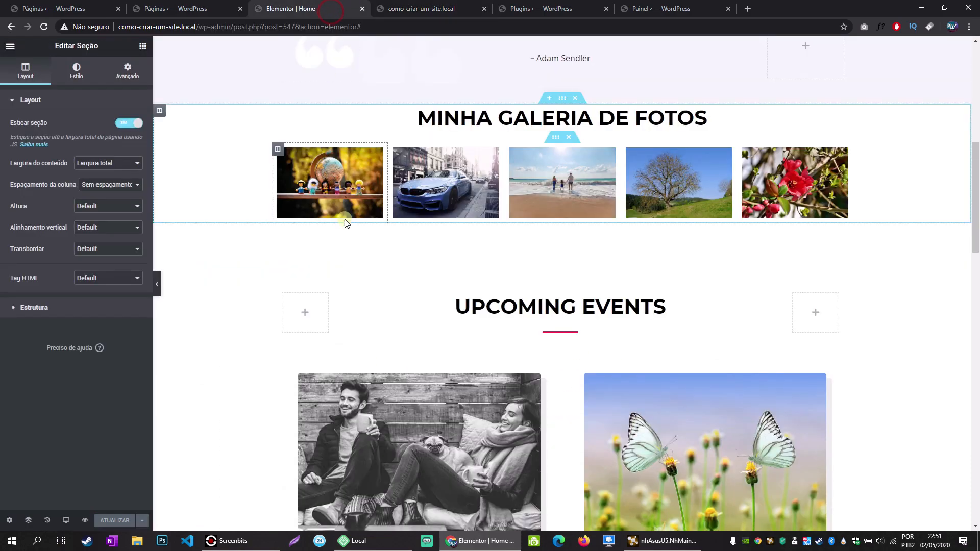
click(375, 154)
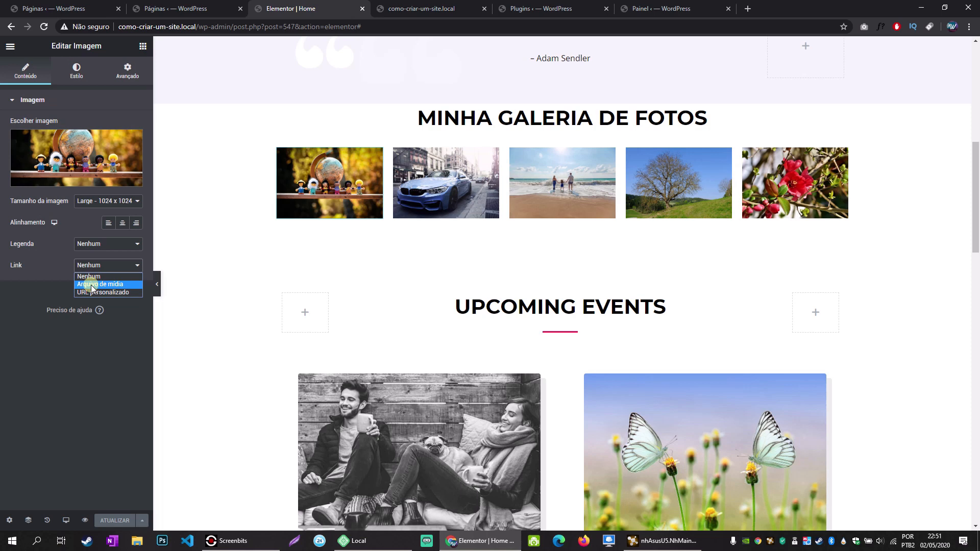
click(93, 284)
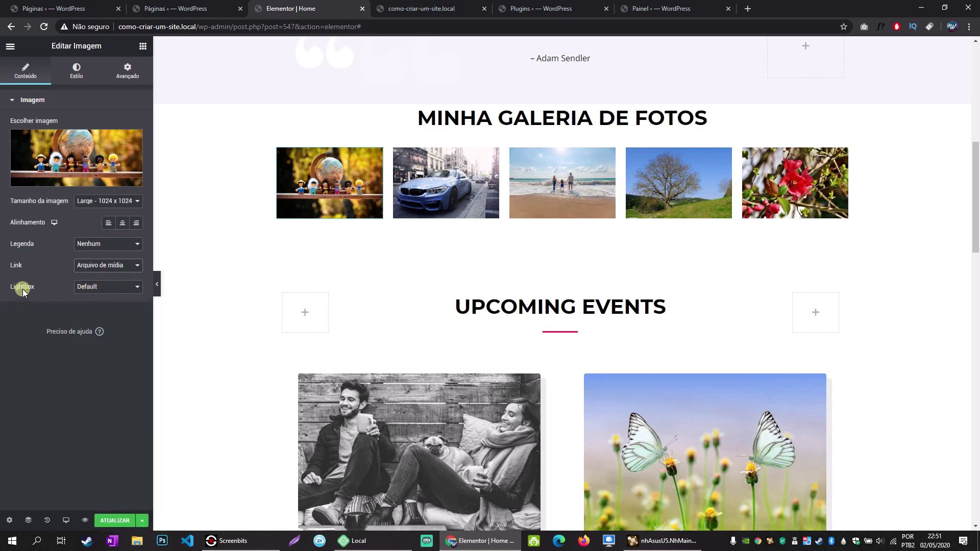
click(125, 287)
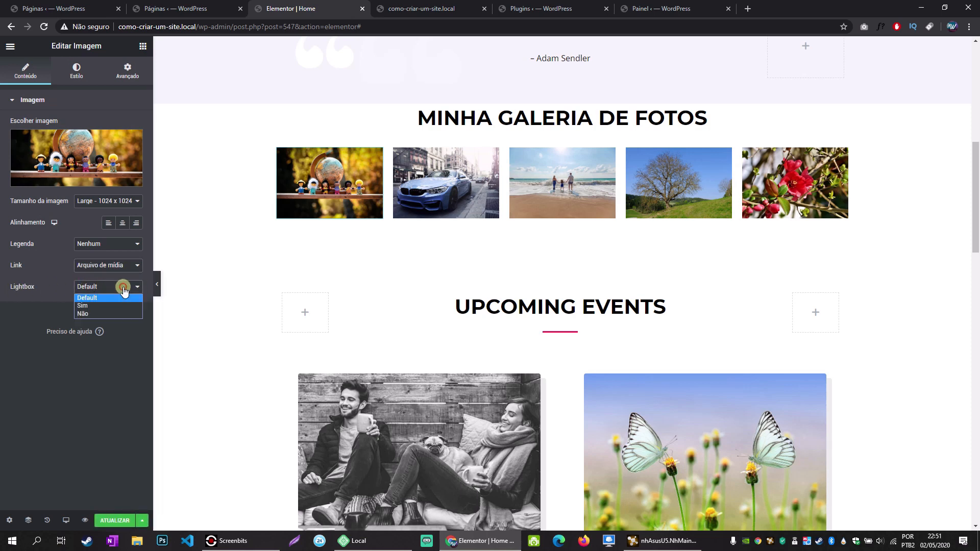
click(80, 300)
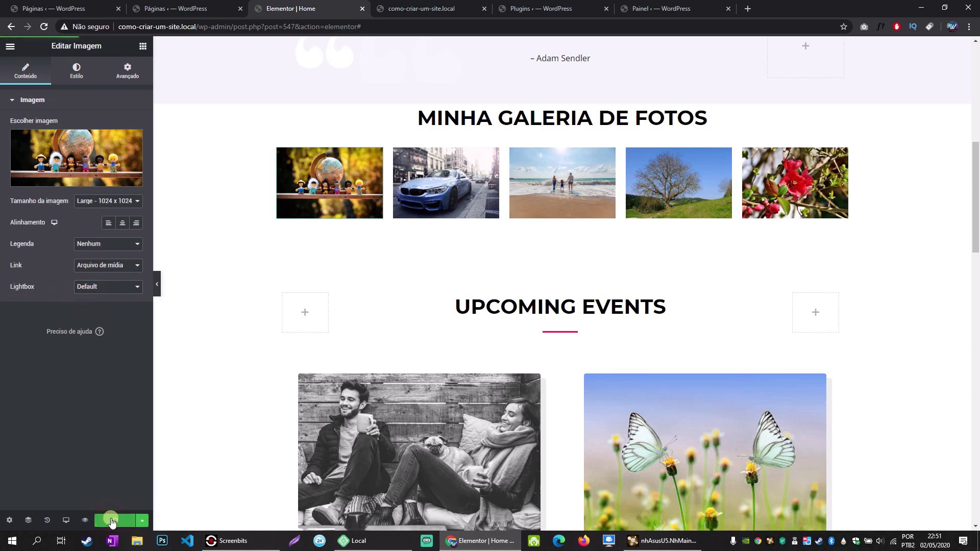
Test the first gallery image's lightbox on the live site and close the enlarged view.
click(416, 7)
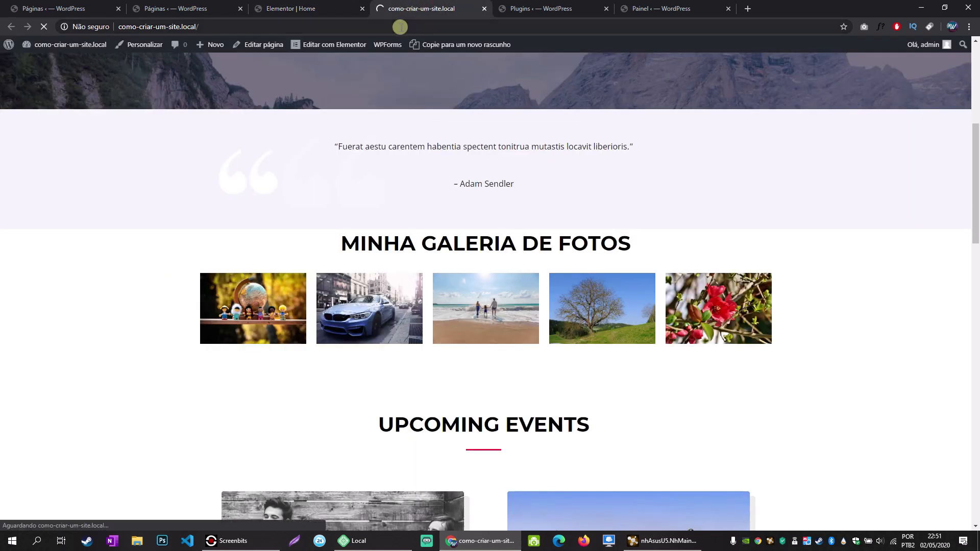
click(241, 315)
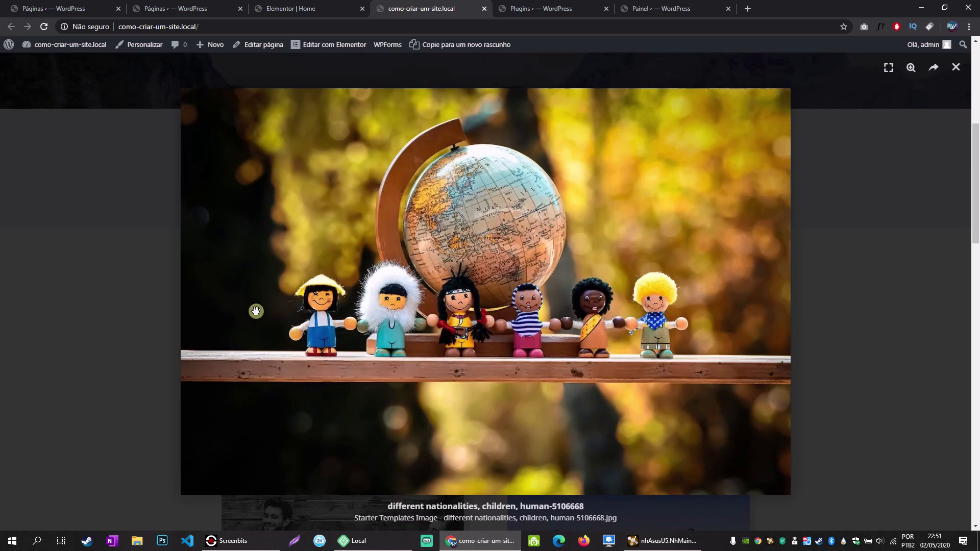
click(955, 68)
In the Elementor editor, set the first gallery image's link to URL personalizado, expand its link options, and return to the widget list.
click(276, 8)
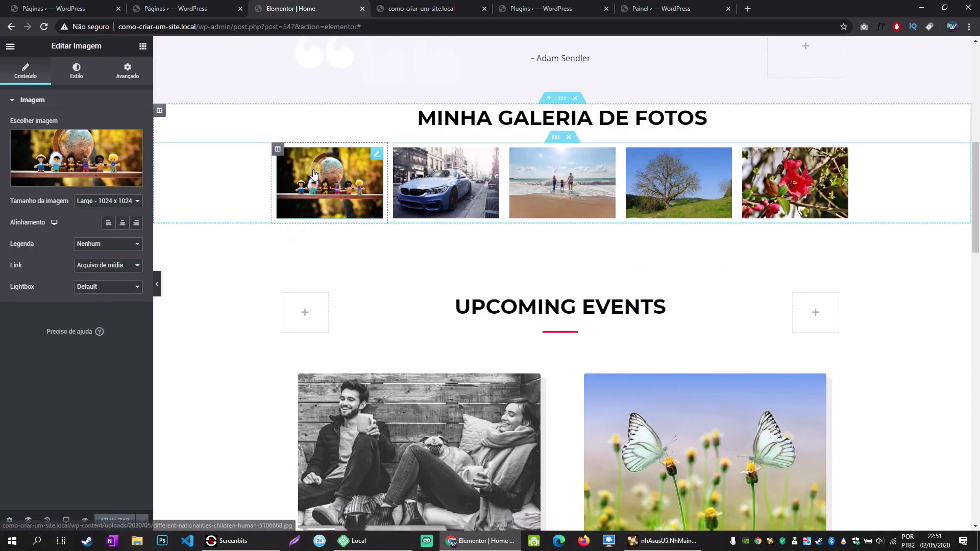
click(109, 272)
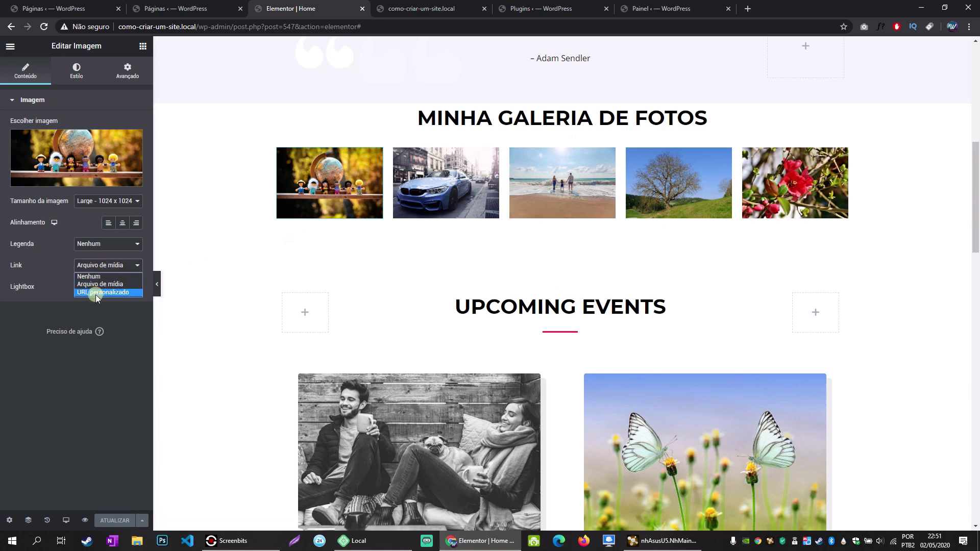
click(97, 293)
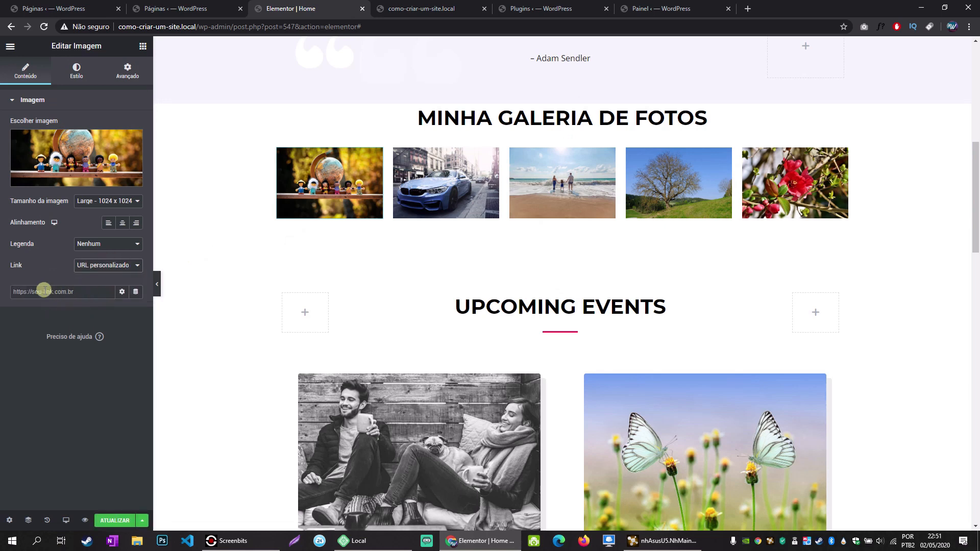
click(135, 292)
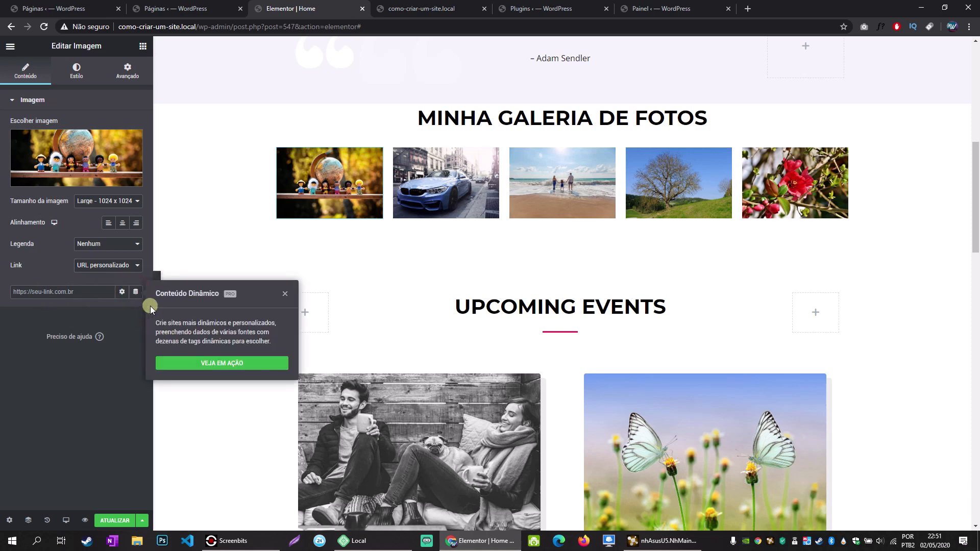
click(122, 292)
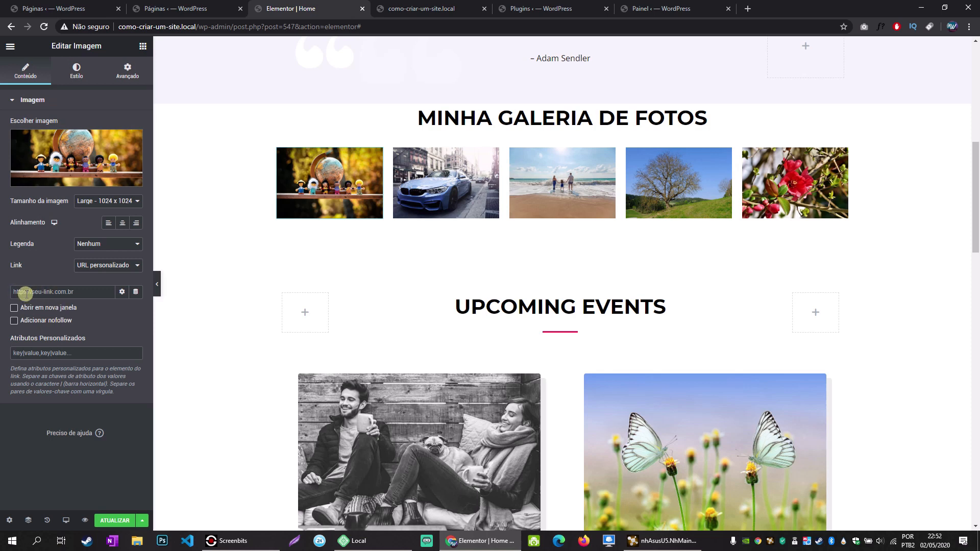
drag(35, 321, 74, 323)
click(18, 292)
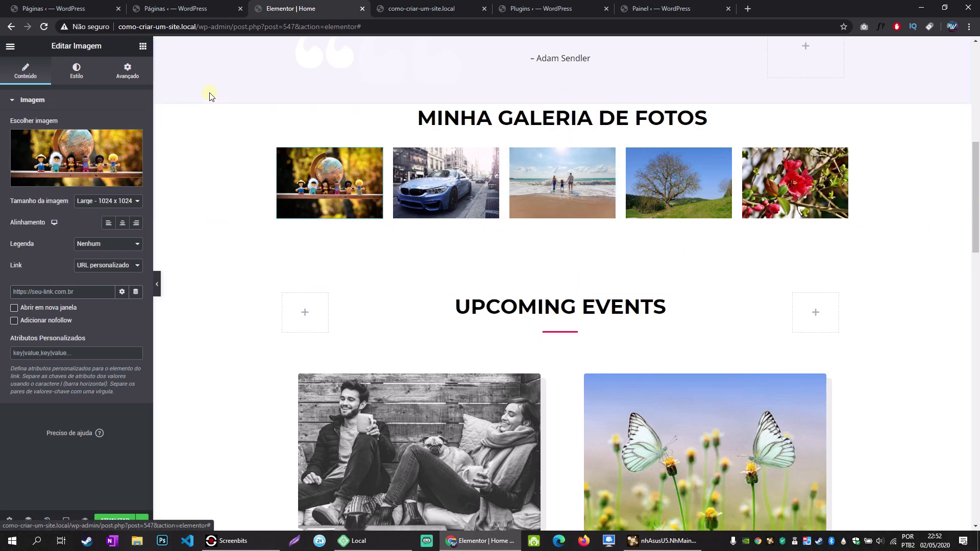
click(142, 47)
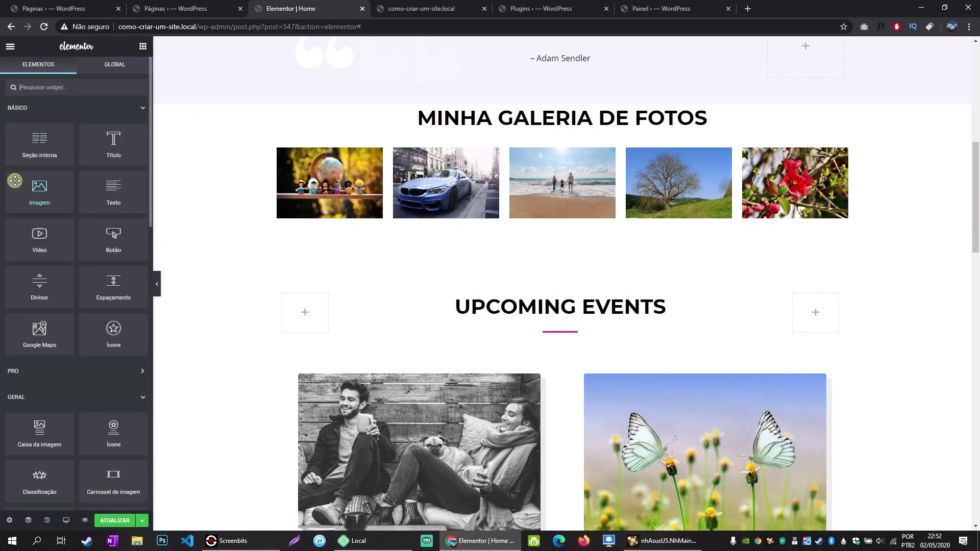
Add a Texto widget below the photo gallery and move it under the fifth image.
drag(120, 189, 509, 224)
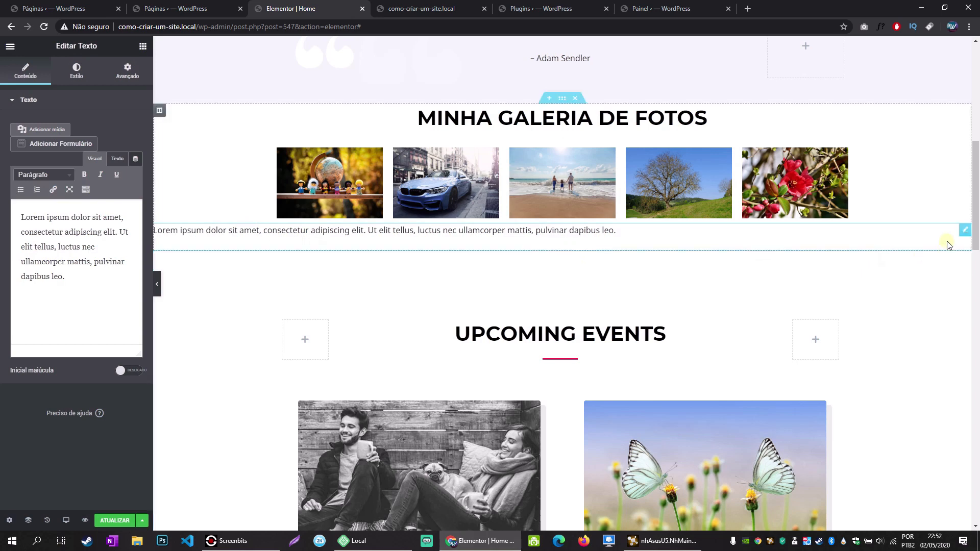
drag(965, 228, 758, 155)
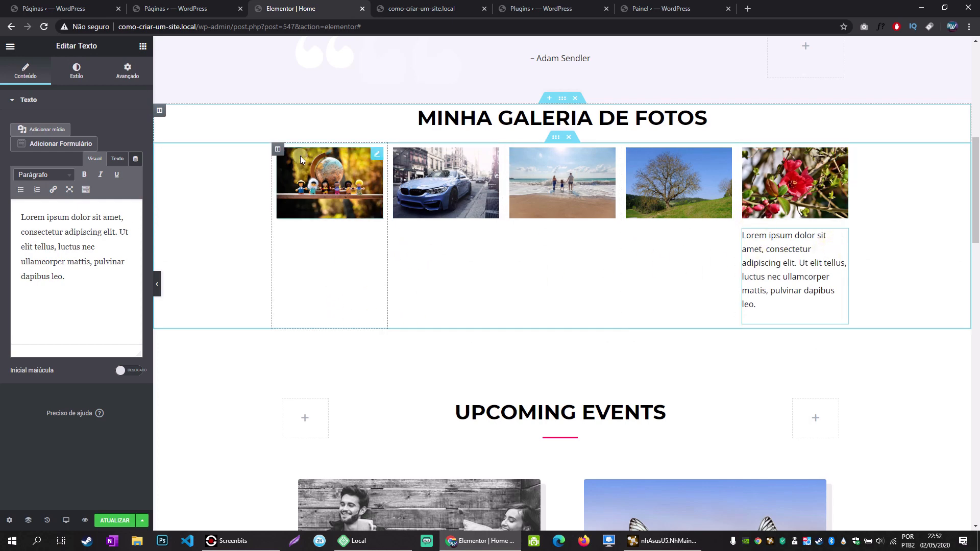
Add a Seção interna below the gallery, remove one of its two columns, and move the text widget into it.
click(143, 47)
drag(39, 153, 455, 317)
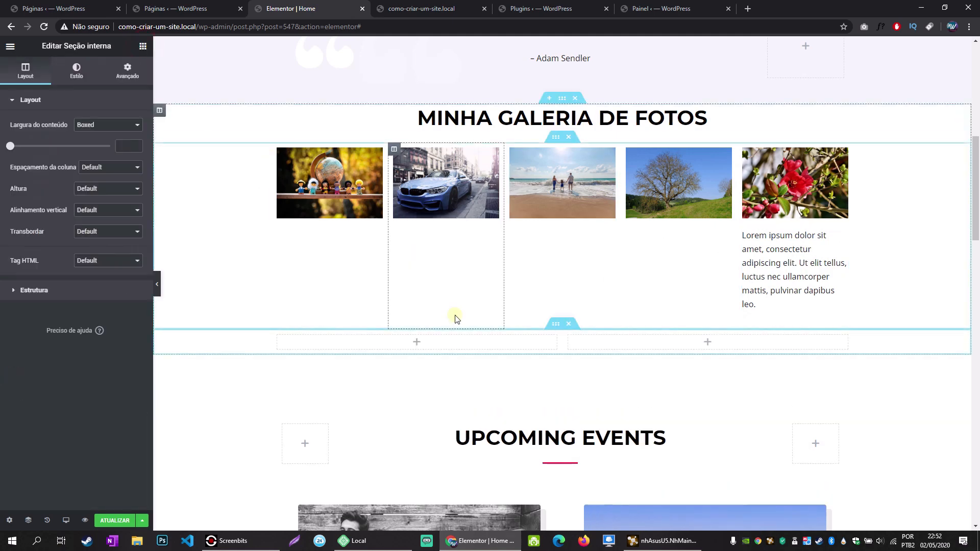
right_click(570, 344)
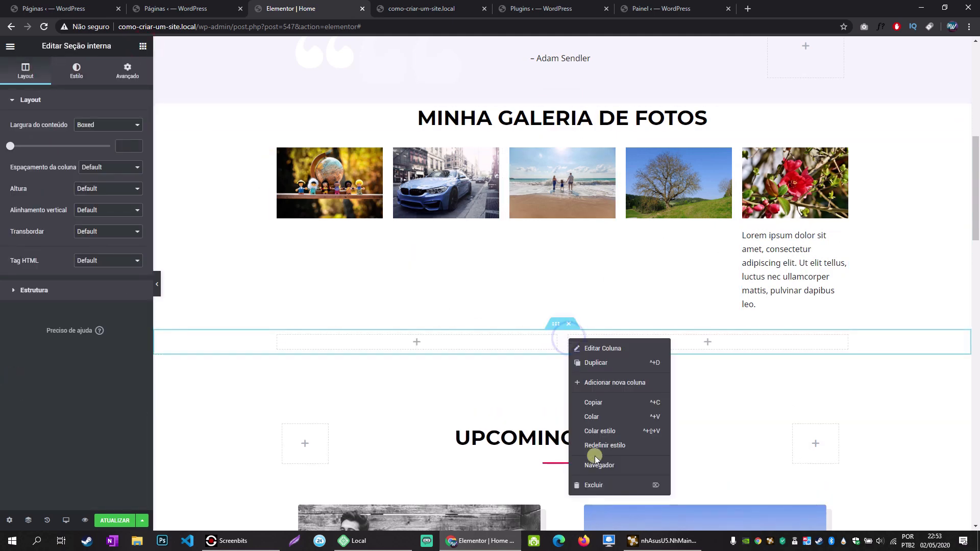
click(593, 484)
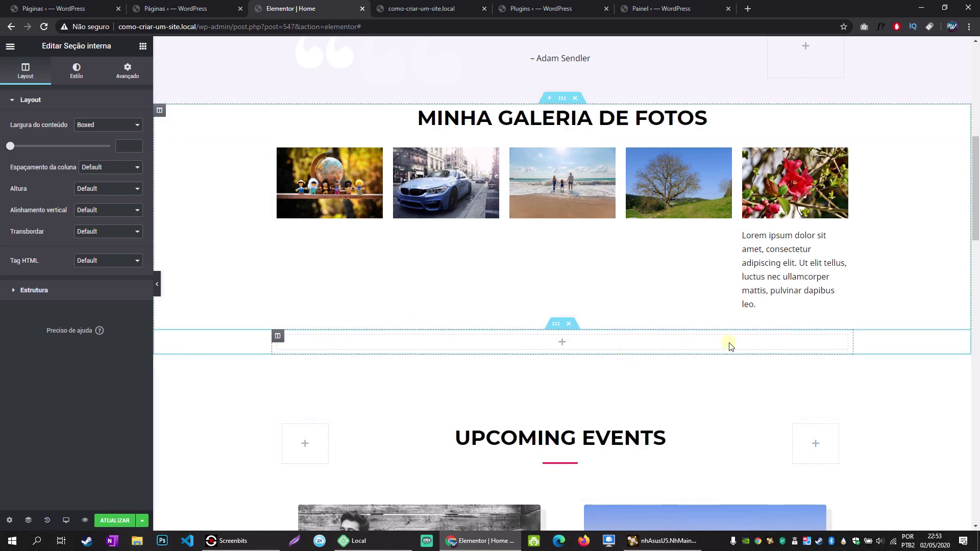
drag(821, 234, 547, 248)
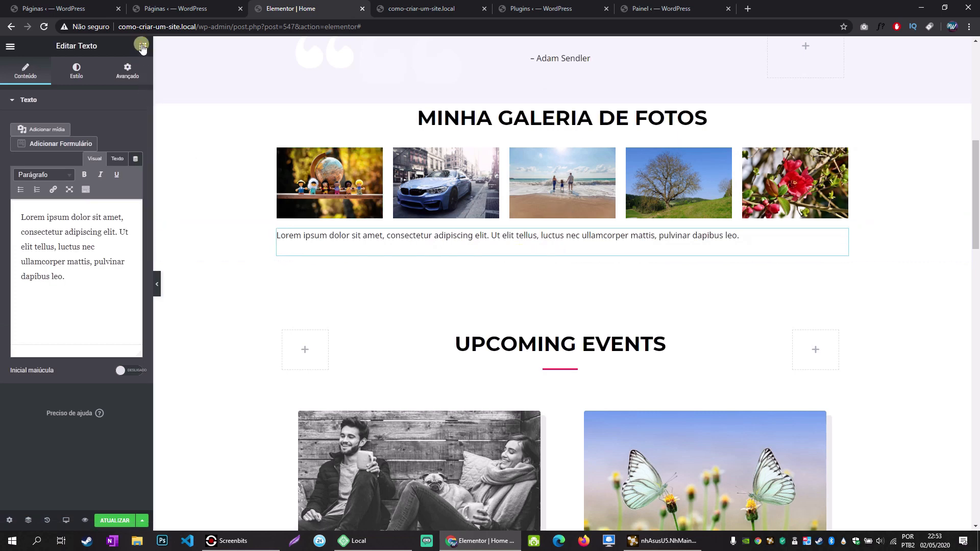
Add a Vídeo widget below the text, try Auto-hospedado as its source, and set the source back to Youtube.
click(143, 47)
drag(47, 240, 366, 245)
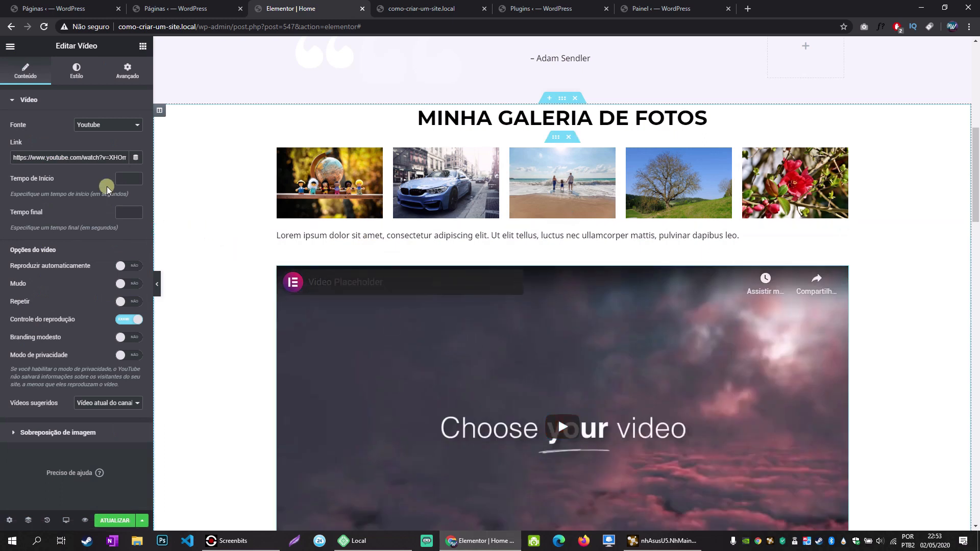
click(99, 126)
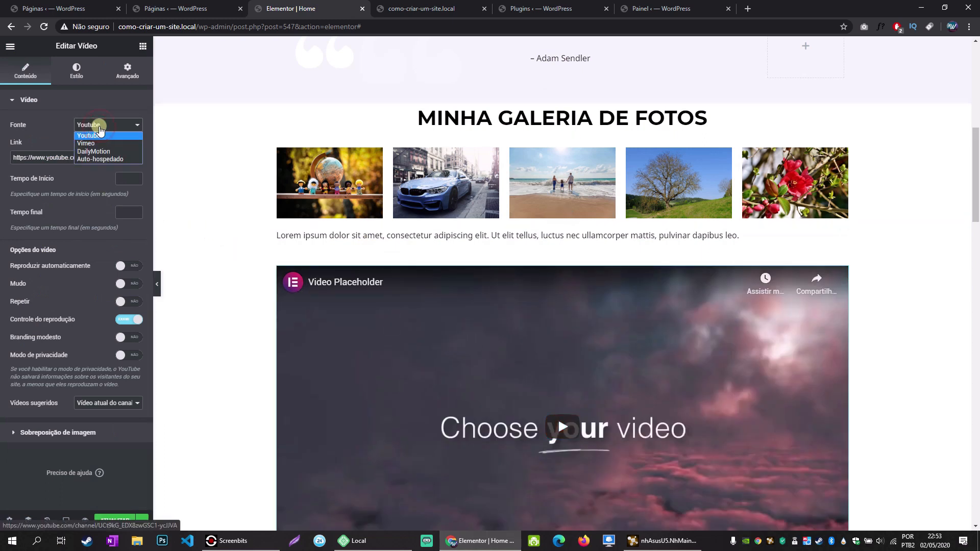
click(100, 159)
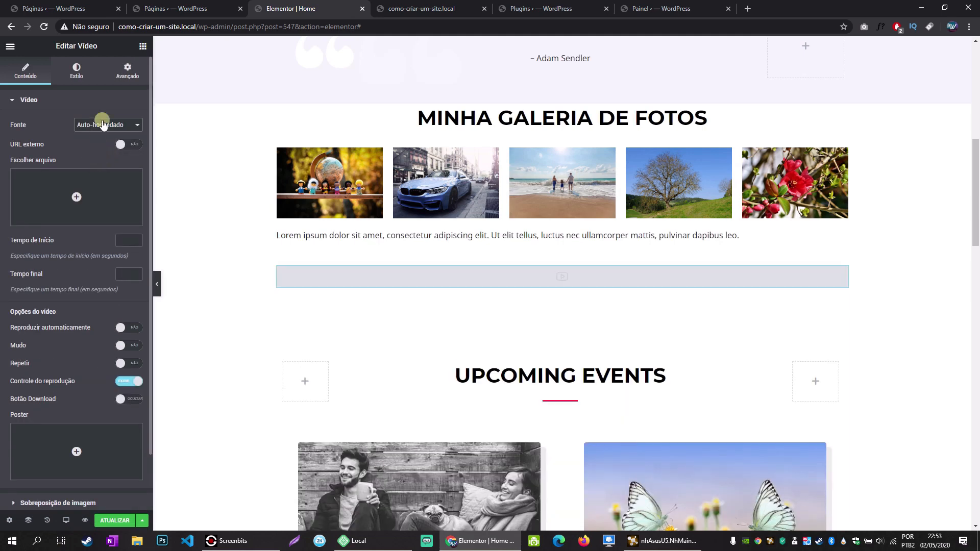
click(115, 124)
click(108, 134)
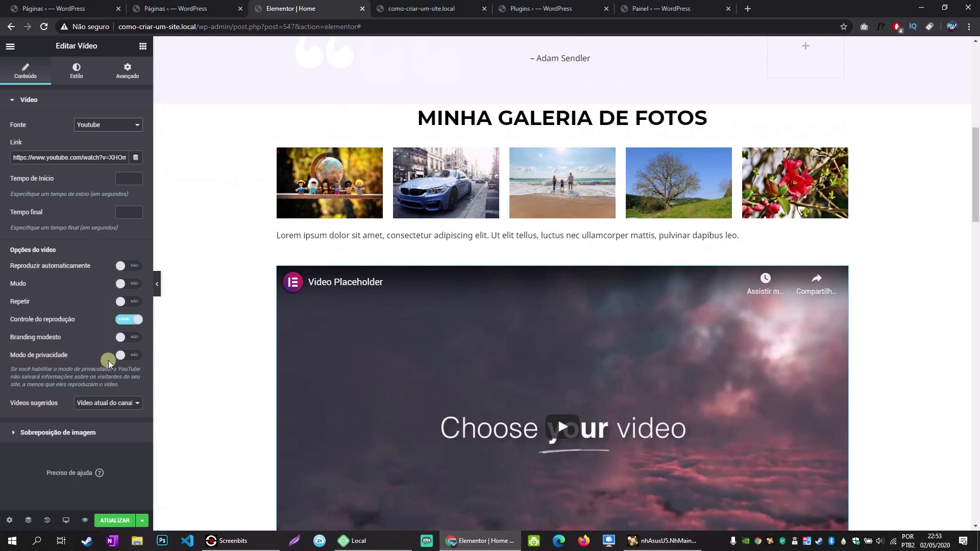
Play the placeholder video in the preview and examine the buttons and divider of the Upcoming Events section.
scroll(394, 248, down, 4)
click(564, 243)
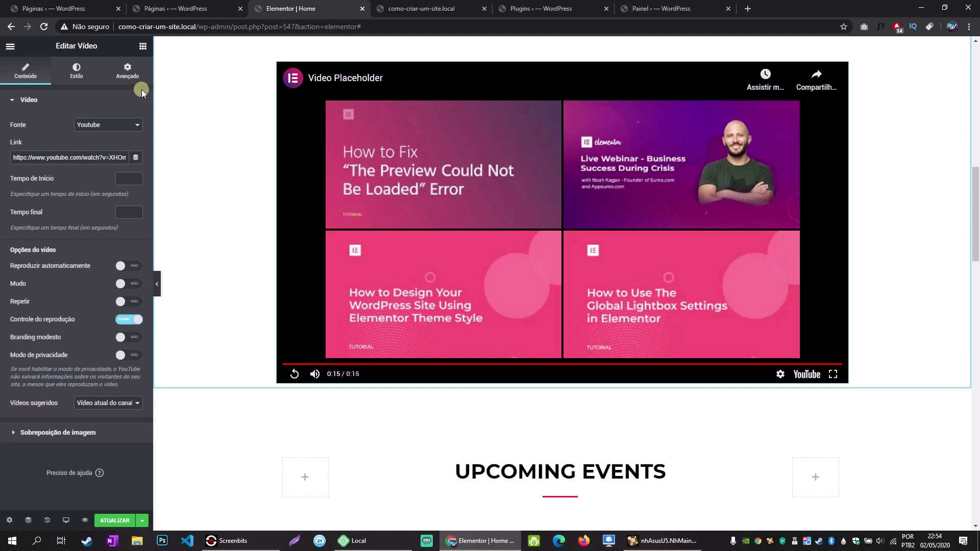
click(143, 46)
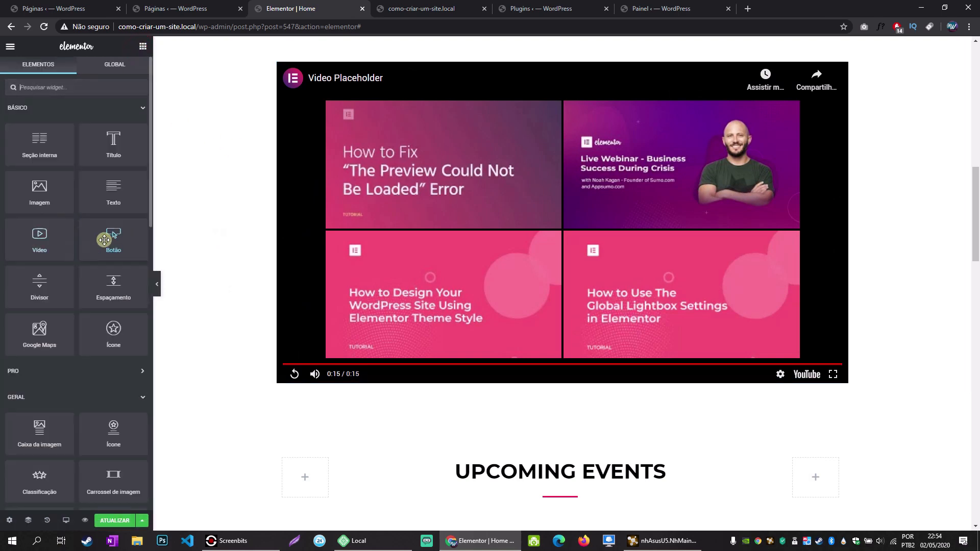
scroll(385, 389, down, 7)
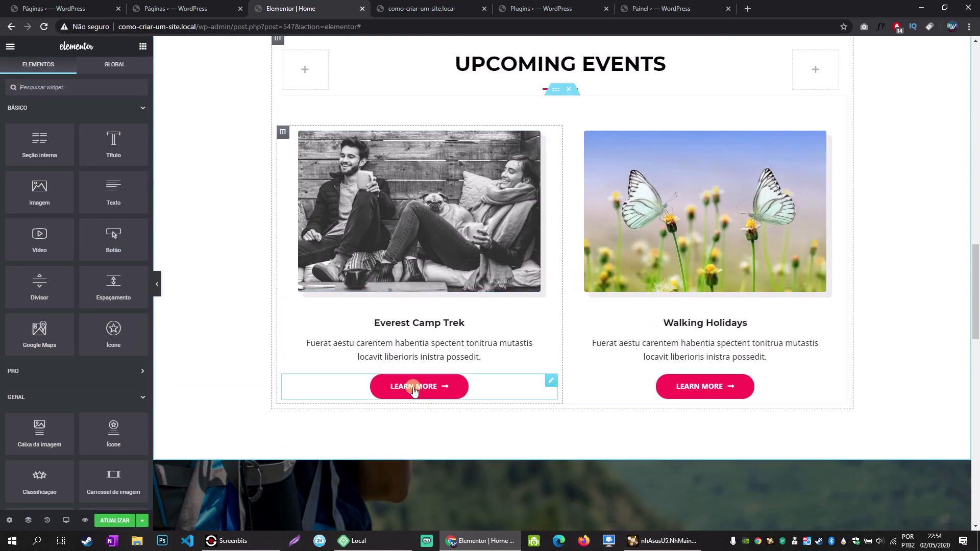
drag(42, 284, 564, 92)
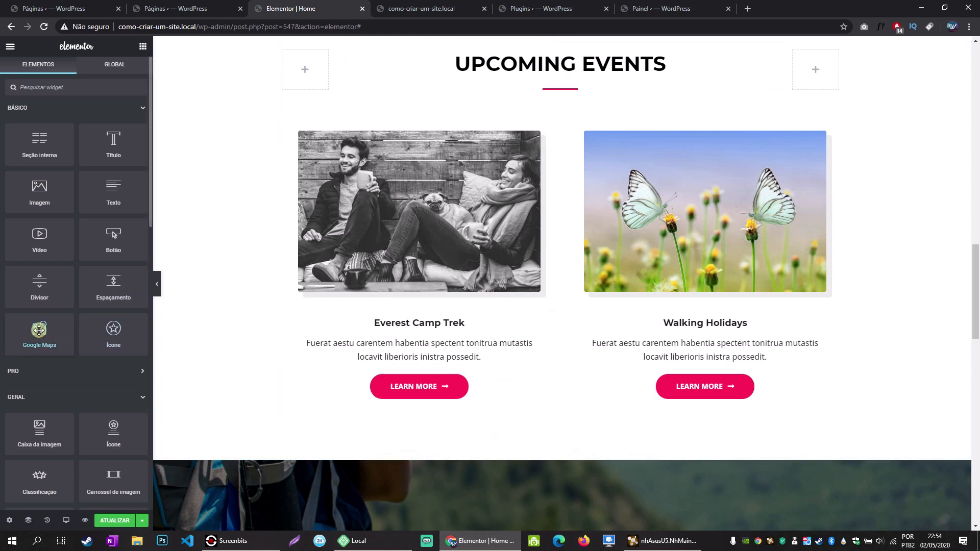
drag(113, 332, 105, 300)
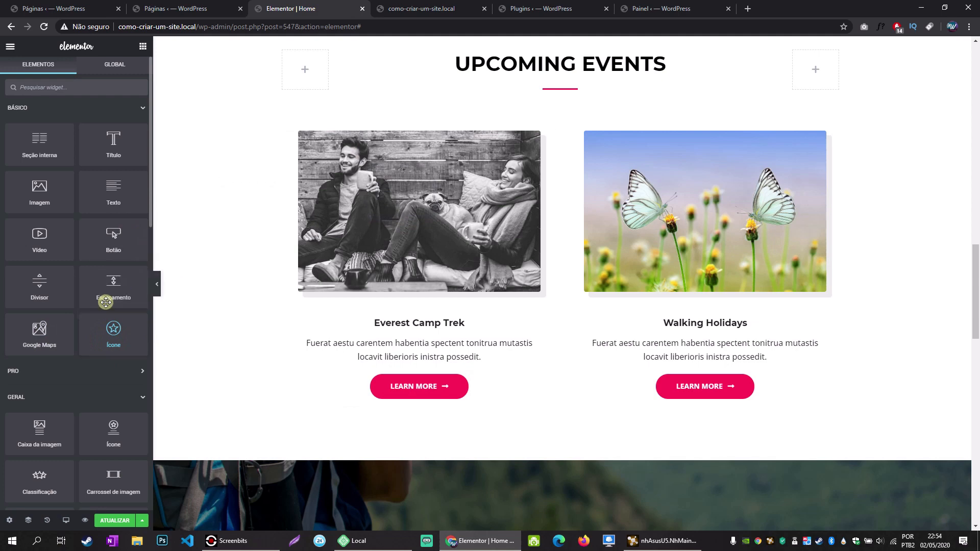
Add an Ícone widget under the first gallery image and align the star to the left.
scroll(215, 233, up, 2)
scroll(215, 234, up, 10)
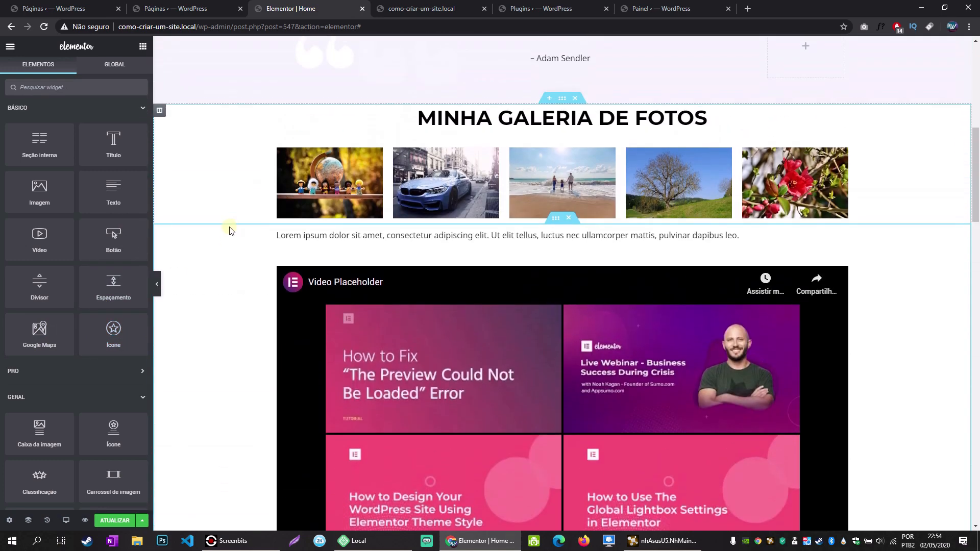
drag(113, 341, 317, 212)
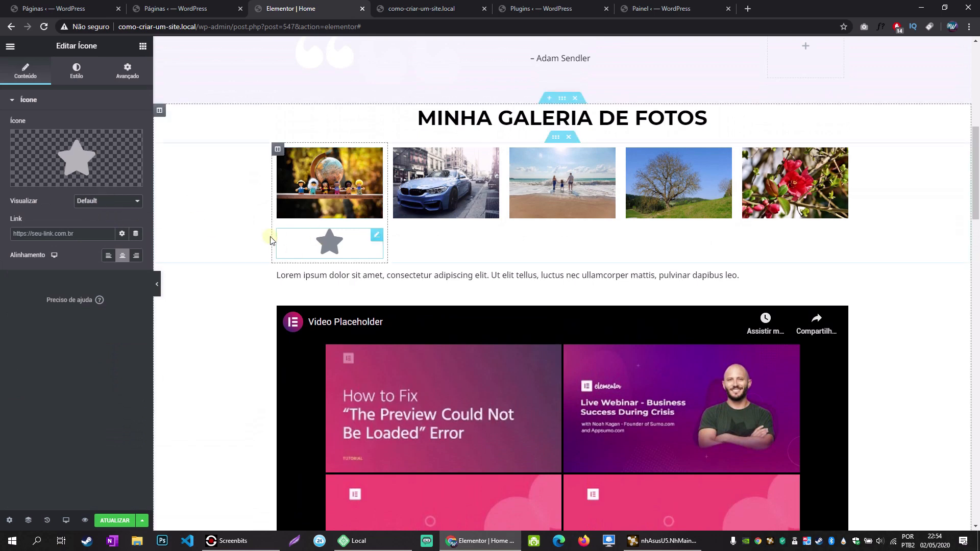
click(108, 255)
click(134, 255)
click(108, 255)
Set the icon's Visualizar option to Empilhado and its Forma to Quadrado.
click(94, 201)
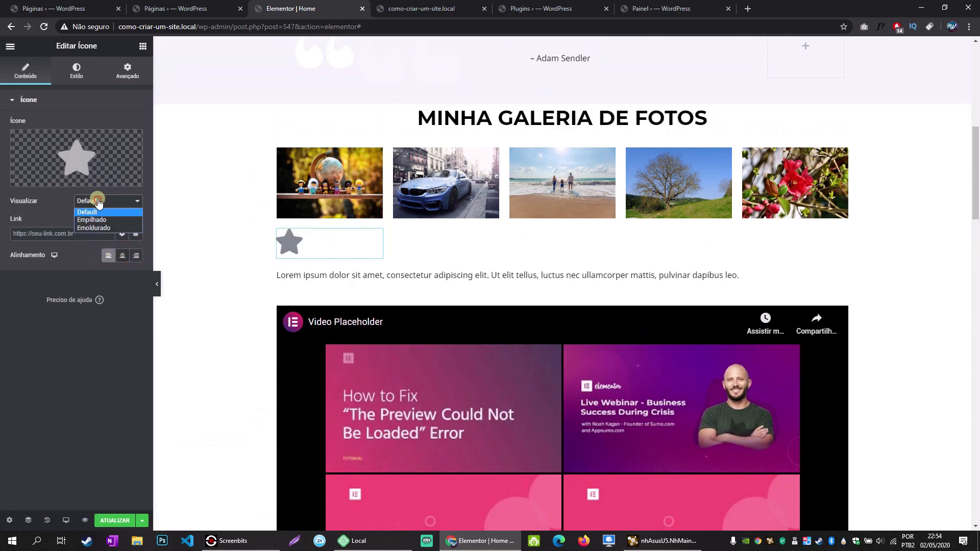
click(102, 221)
click(100, 223)
click(91, 241)
Replace the star with a phone icon from the icon library.
click(84, 164)
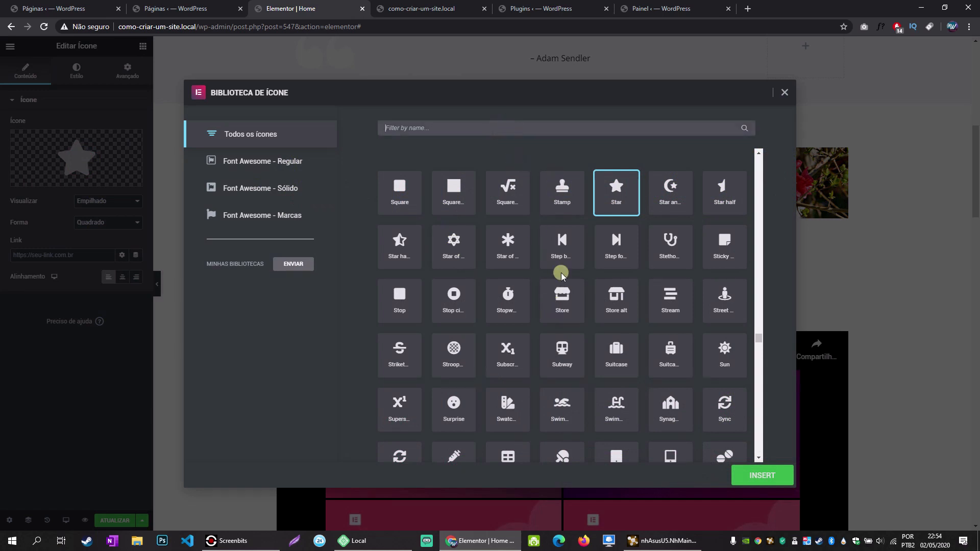
scroll(562, 276, down, 4)
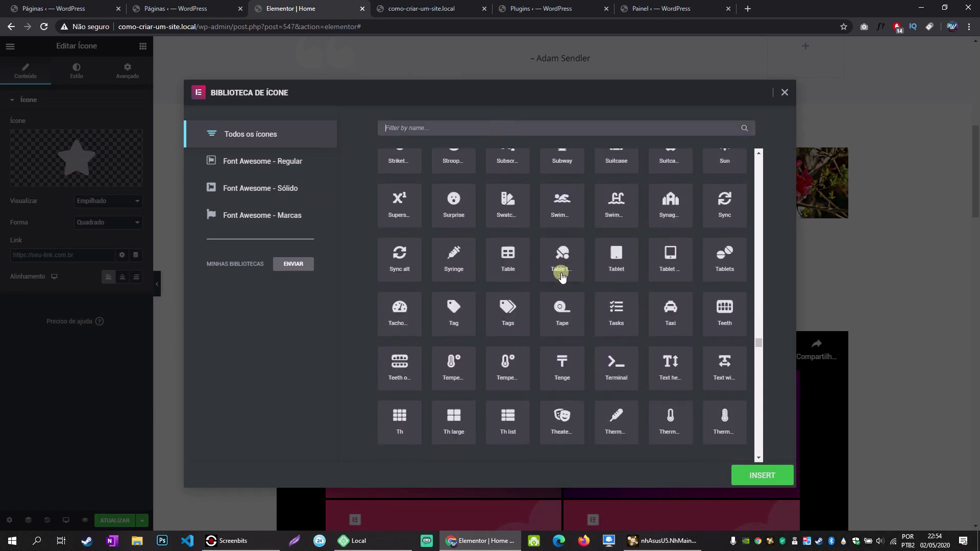
click(761, 476)
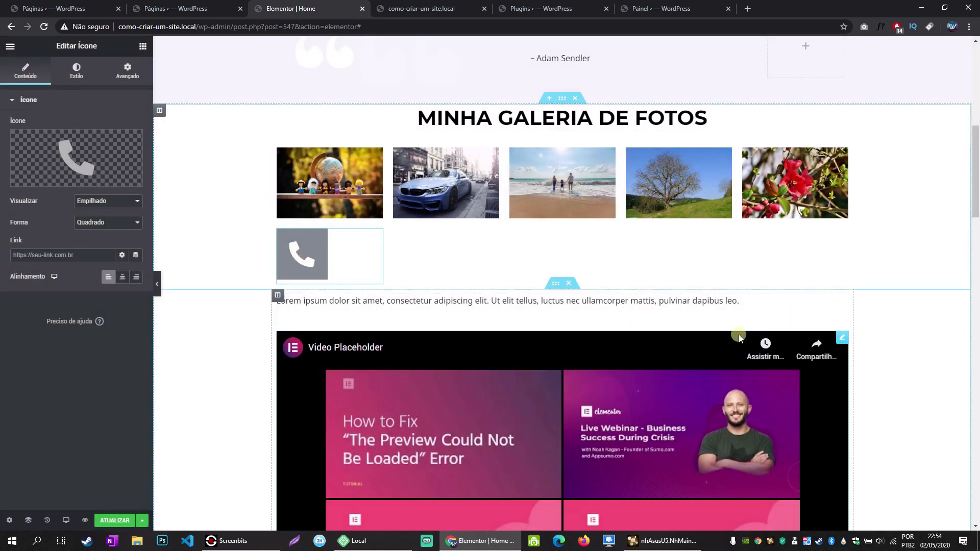
Move the text widget into the first gallery column below the phone icon and align its text to the right.
drag(843, 300, 357, 248)
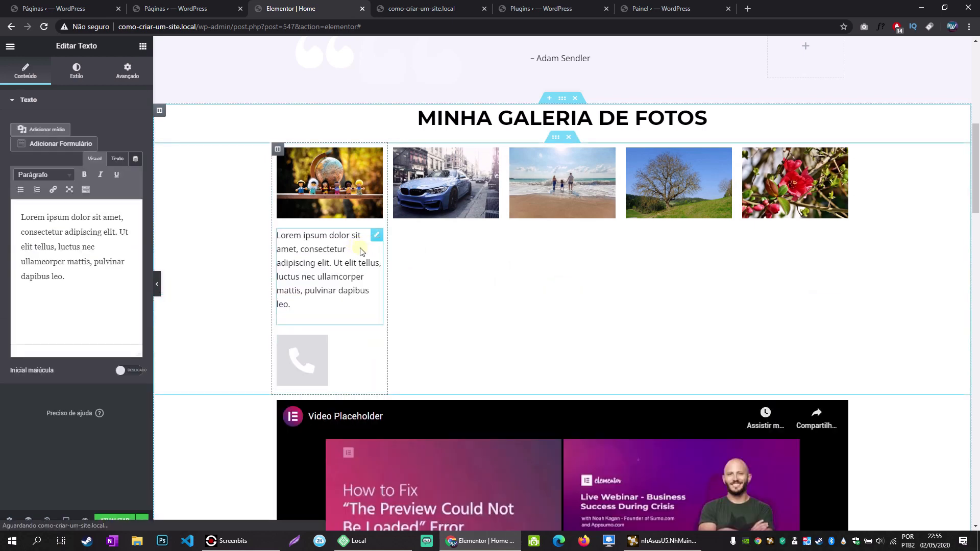
drag(376, 346, 329, 261)
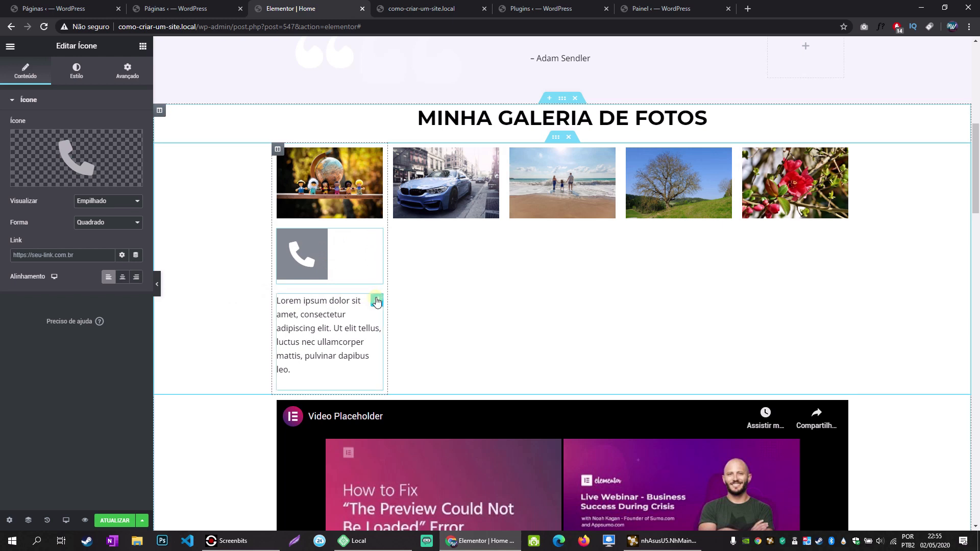
click(376, 300)
click(78, 73)
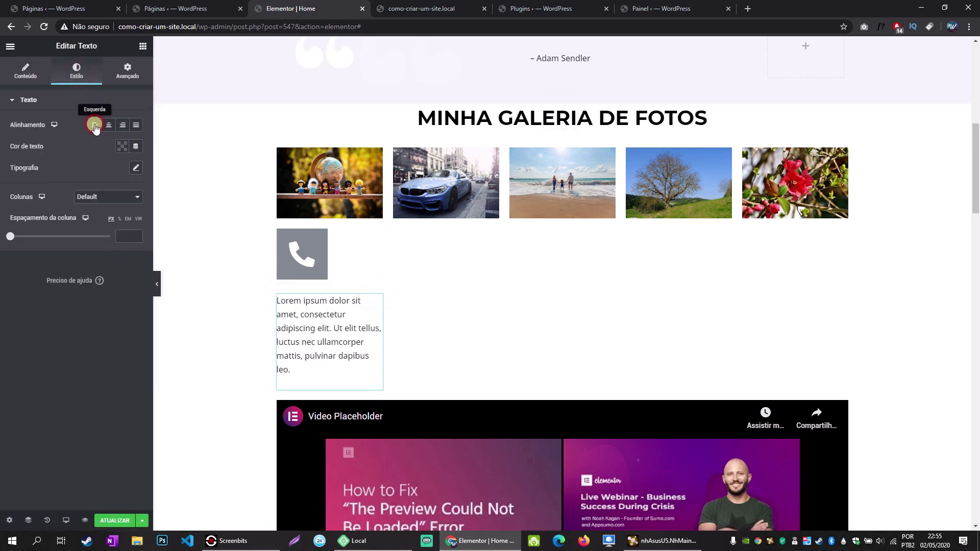
click(122, 125)
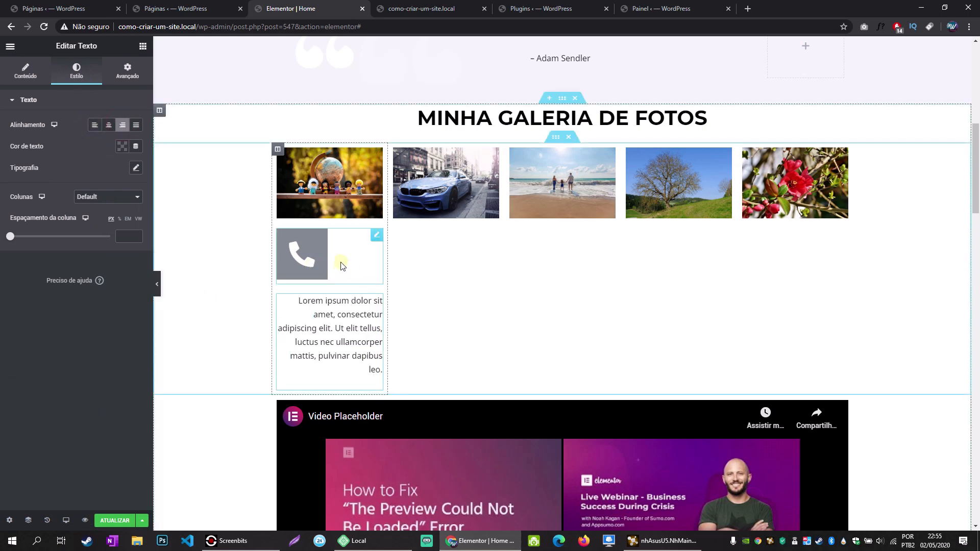
Move the text widget under the car image in the second column and align its text to the left.
drag(378, 306, 432, 258)
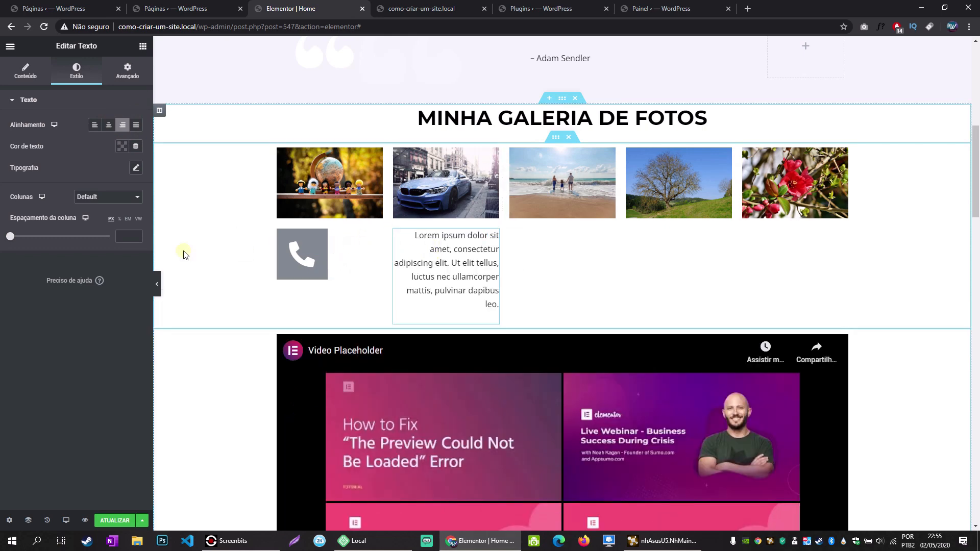
click(95, 125)
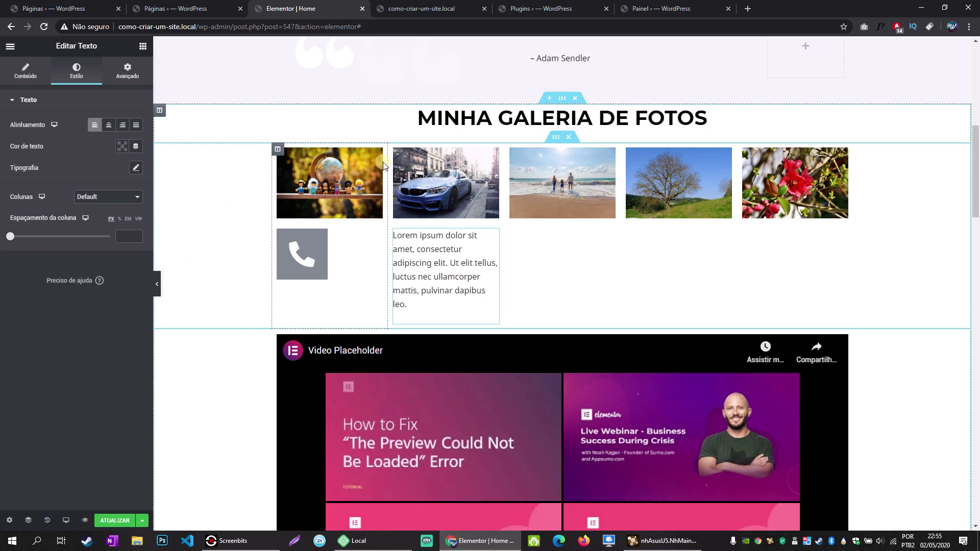
Delete the first gallery image and narrow its column to fit the phone icon.
right_click(379, 157)
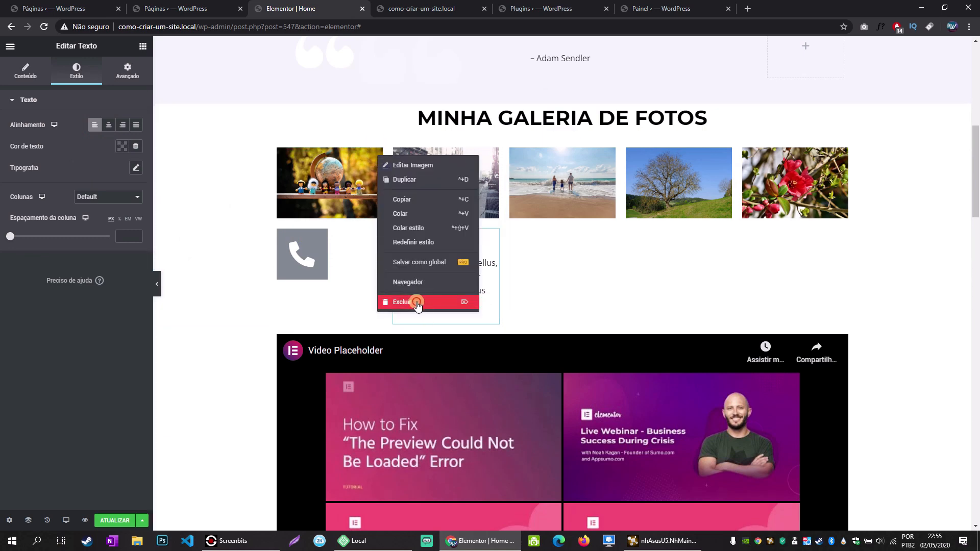
click(420, 302)
drag(388, 210, 341, 210)
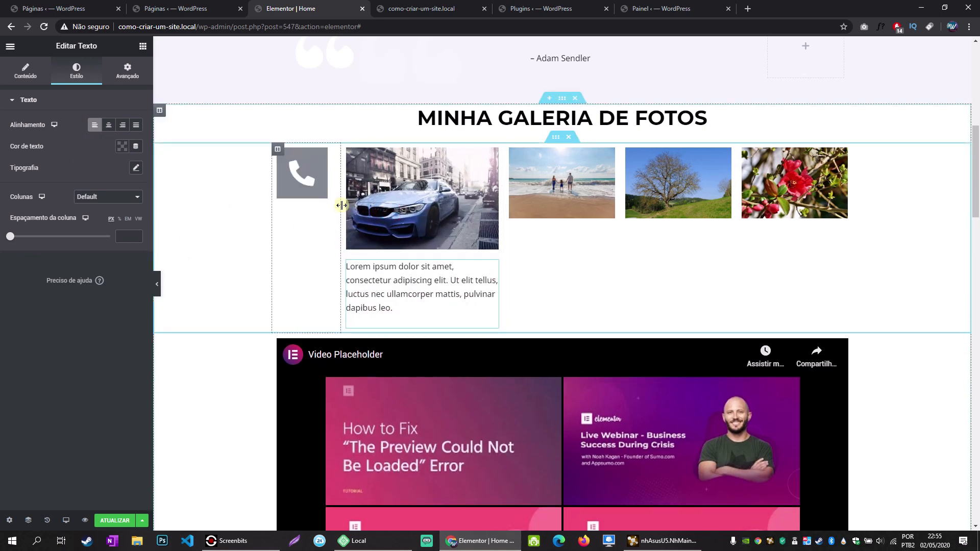
Delete the car image above the text and narrow the phone icon's column slightly more.
right_click(491, 157)
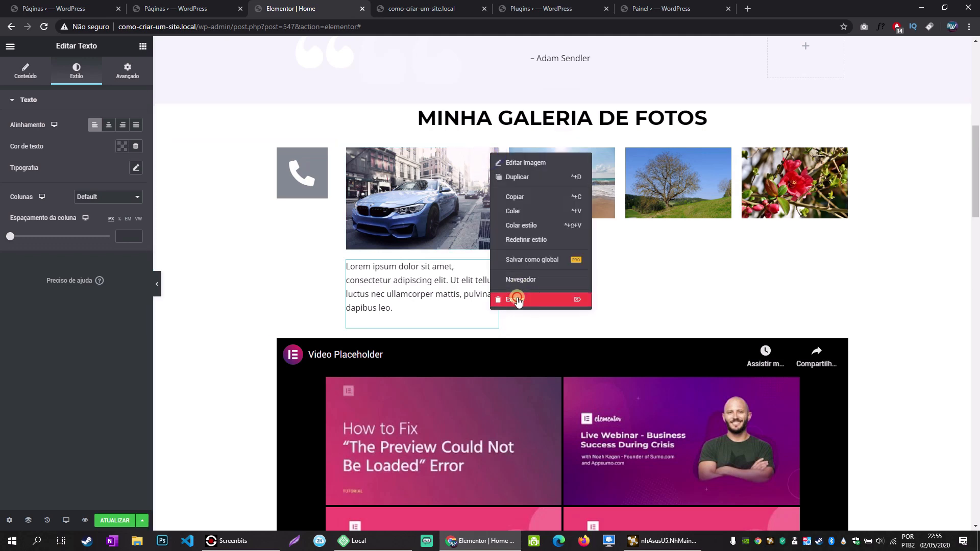
click(517, 296)
drag(342, 181, 335, 182)
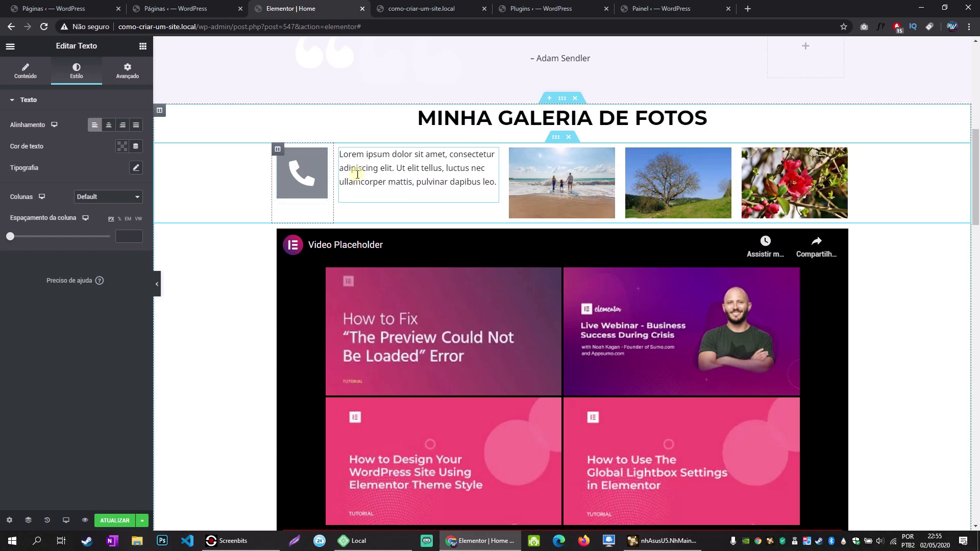
Add the Ícone widget with title and description from the Geral group below the phone icon.
click(142, 46)
scroll(108, 219, down, 5)
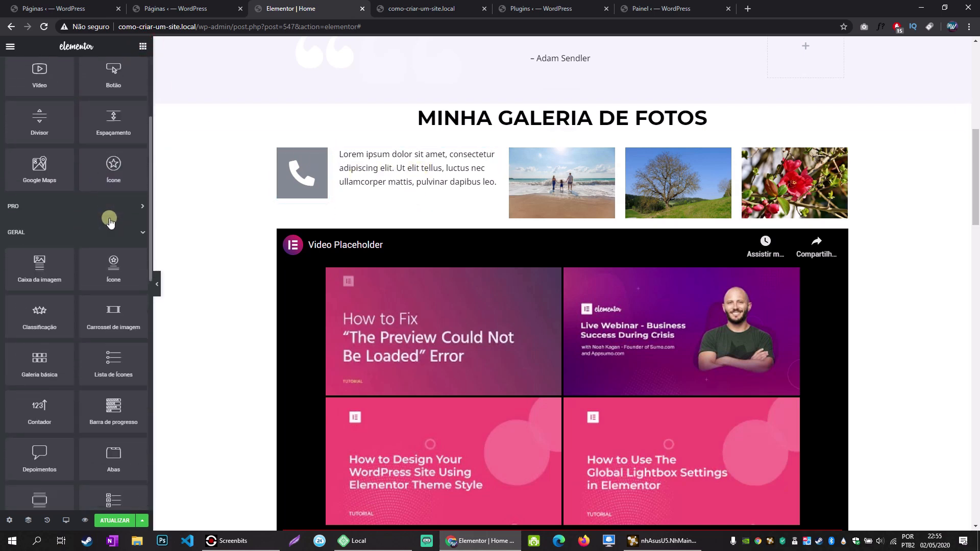
drag(113, 202, 325, 198)
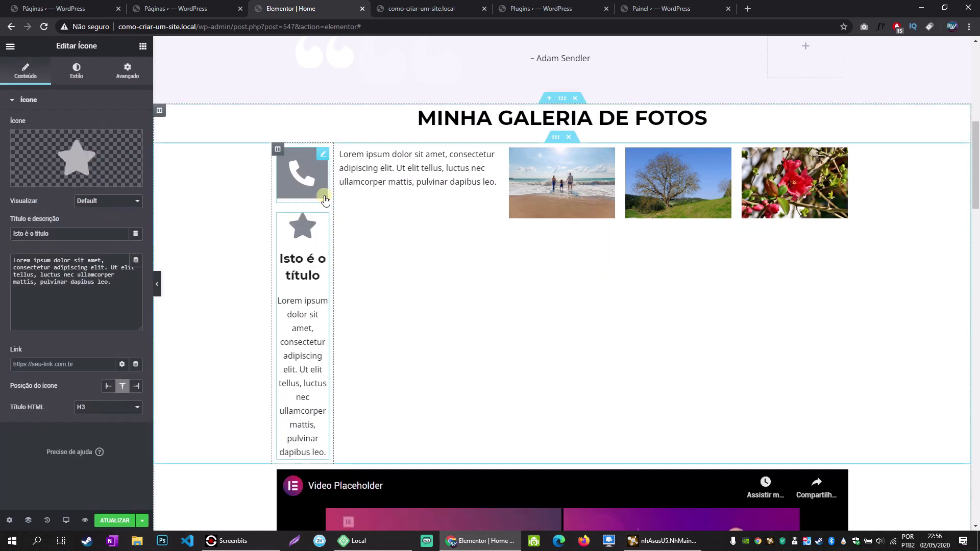
Widen the first column around the titled icon widget and delete the text widget from the second column.
drag(333, 205, 450, 212)
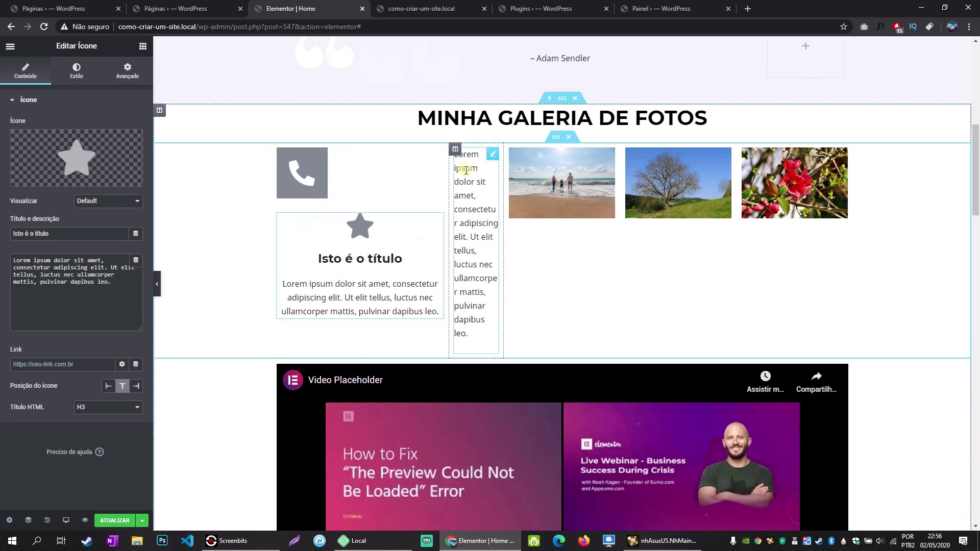
right_click(489, 159)
click(516, 300)
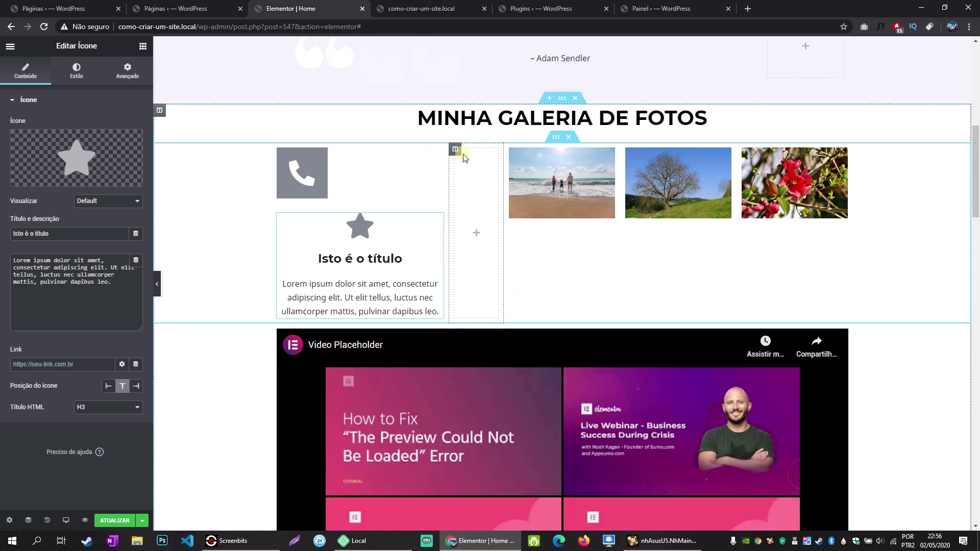
Delete the empty second column of the gallery row and the standalone phone icon above the titled icon widget.
right_click(458, 156)
click(486, 296)
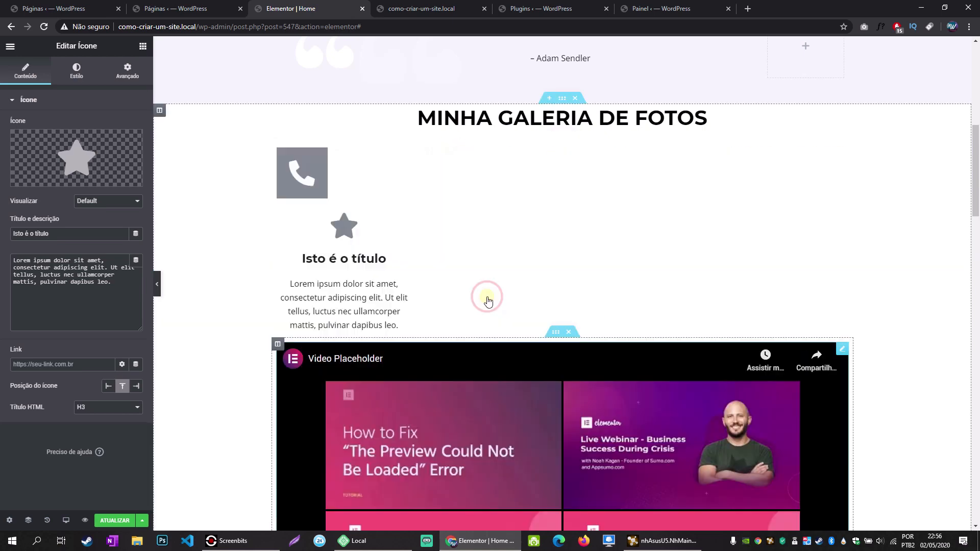
right_click(400, 157)
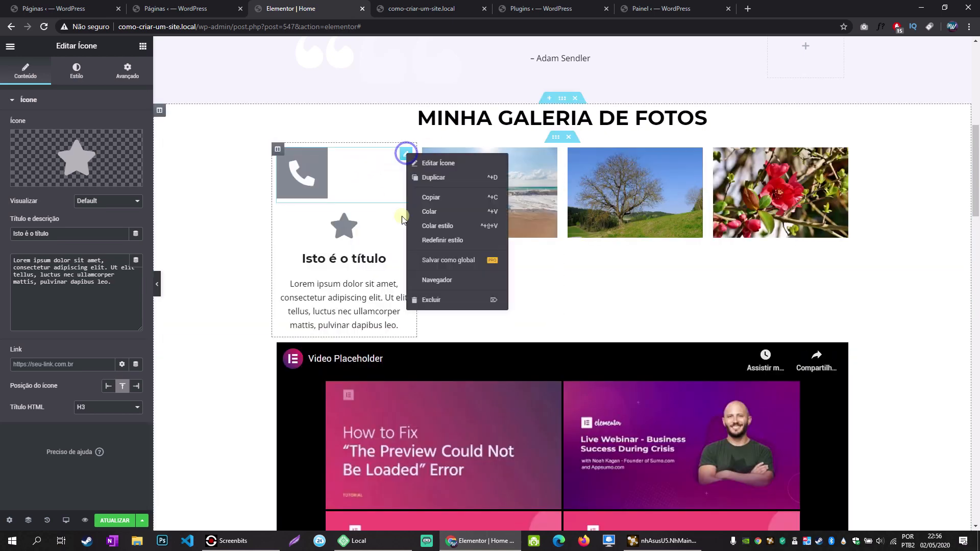
click(421, 292)
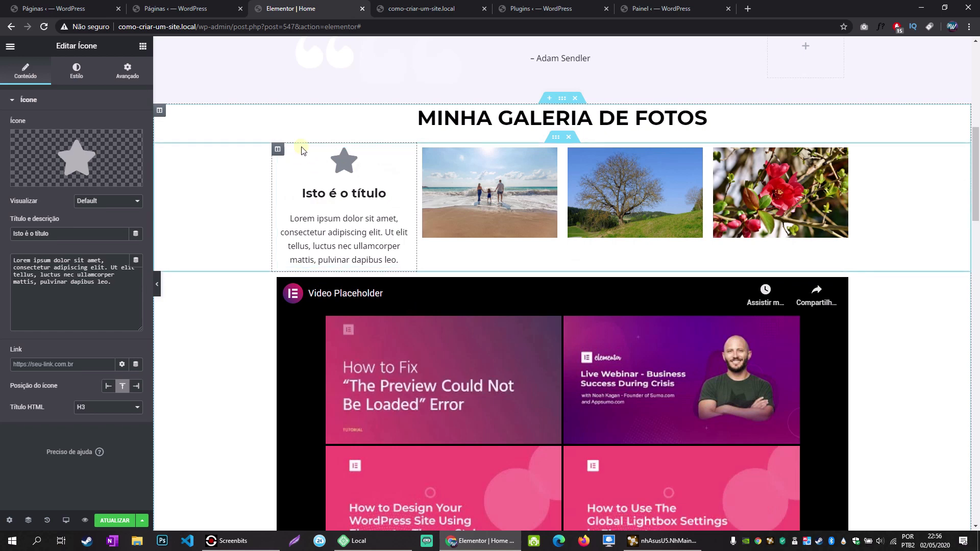
Place the titled widget's icon to the left of its text and replace the star with a phone icon found by searching "pho".
click(108, 387)
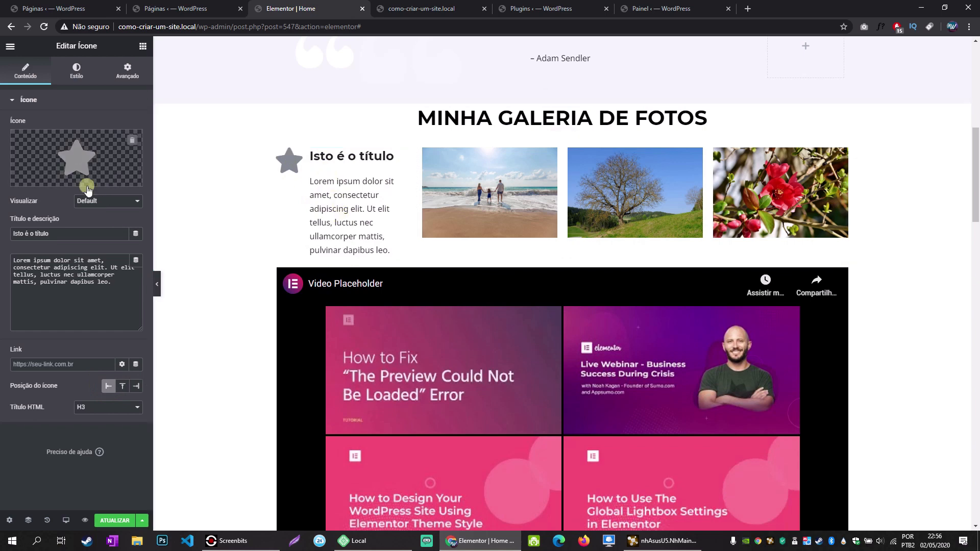
click(51, 179)
click(499, 128)
text(pho)
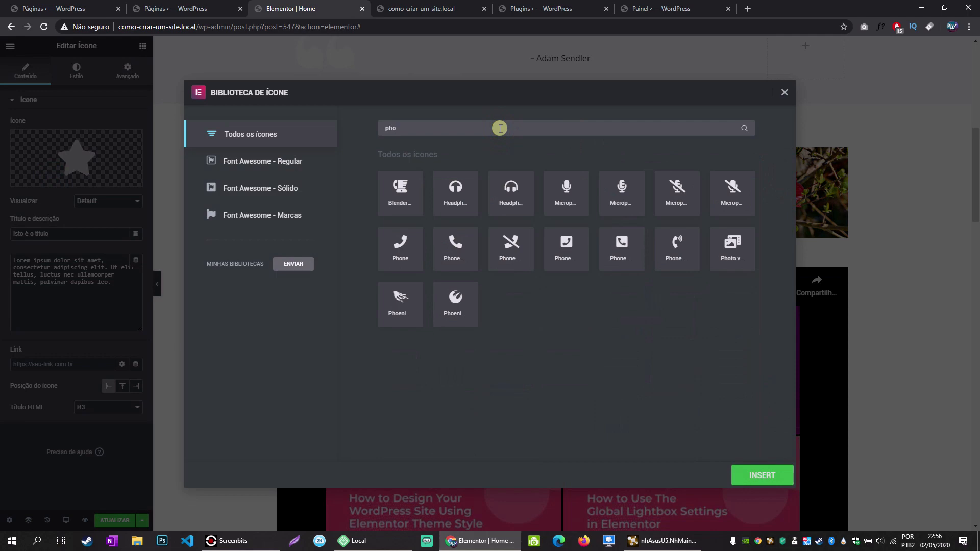
click(439, 265)
click(755, 474)
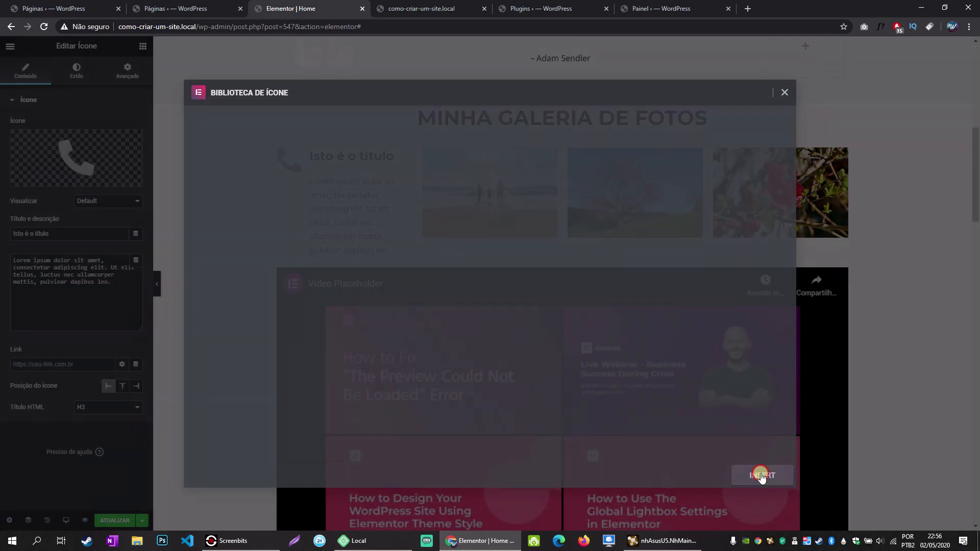
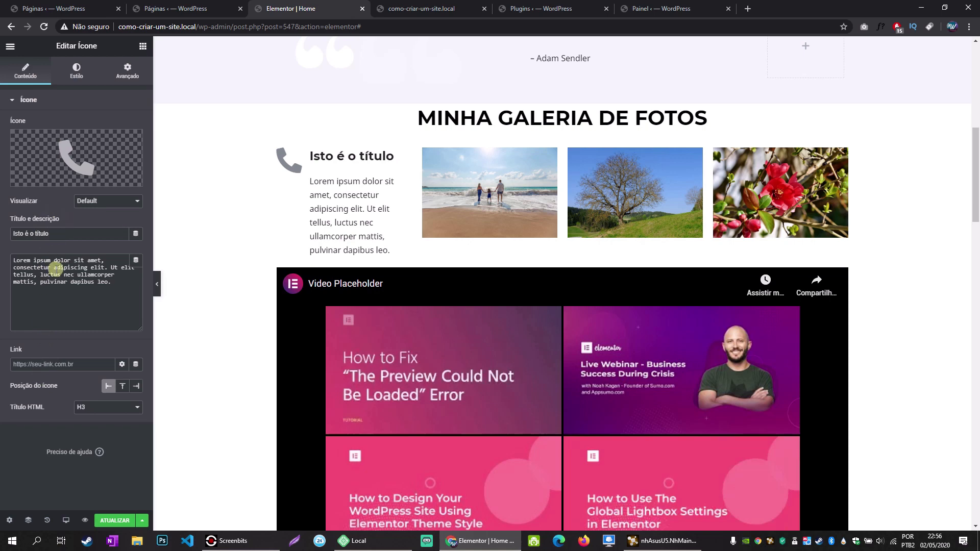
click(59, 102)
click(57, 101)
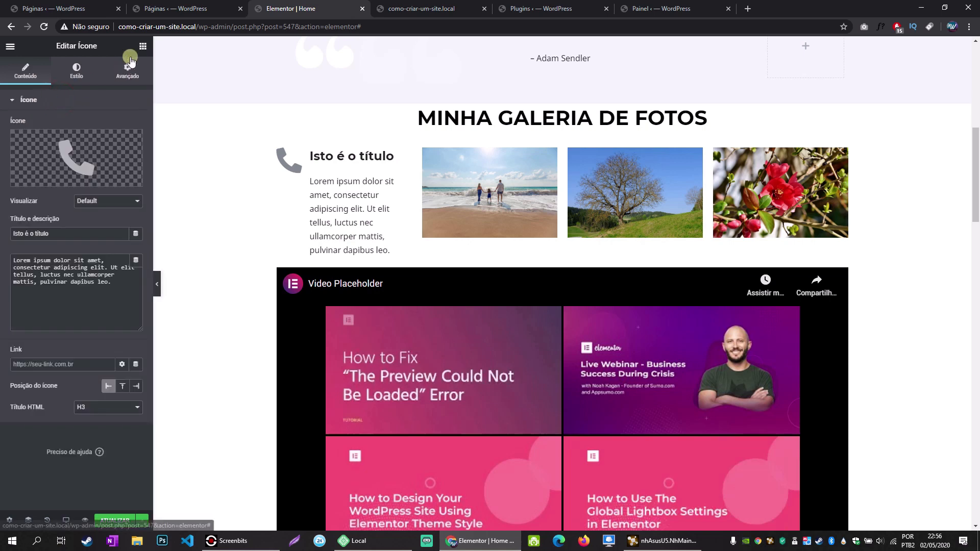
Copy the whole MINHA GALERIA DE FOTOS section and paste it into the empty widget area at the end of the page.
click(143, 46)
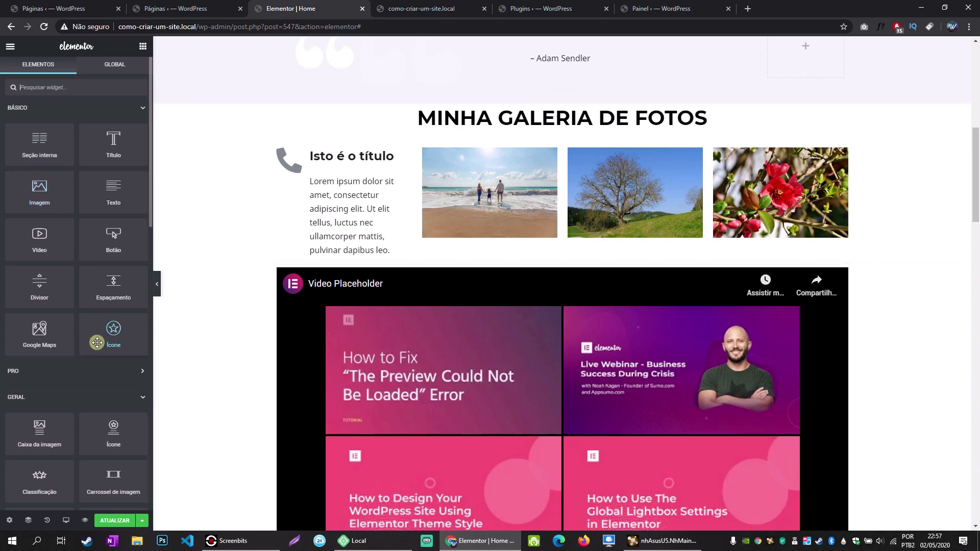
scroll(116, 283, down, 5)
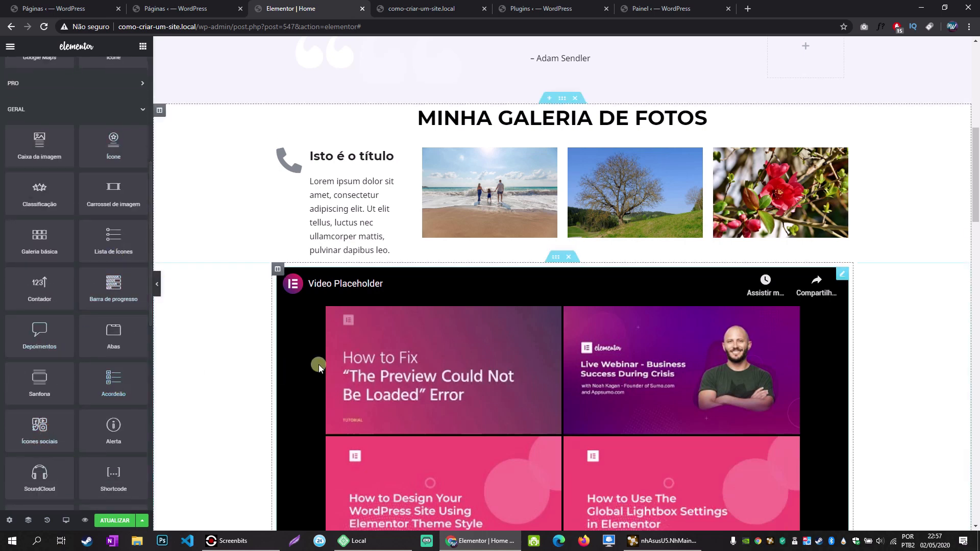
scroll(318, 365, down, 6)
scroll(318, 368, down, 20)
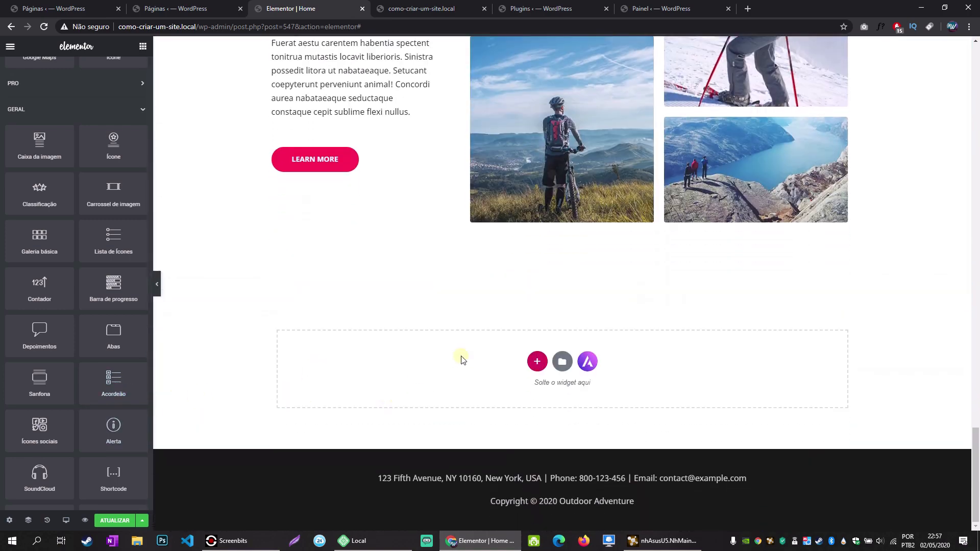
scroll(515, 351, up, 20)
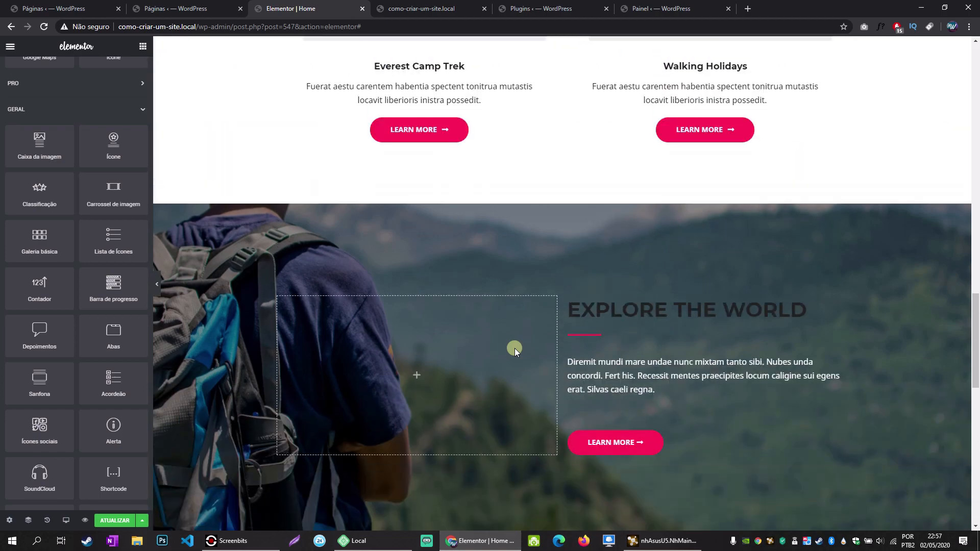
scroll(515, 348, up, 7)
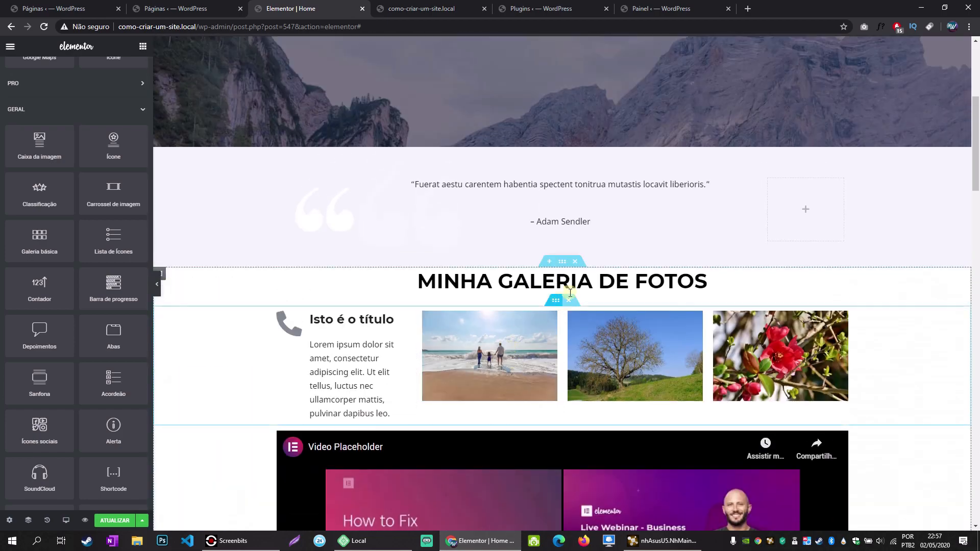
right_click(562, 263)
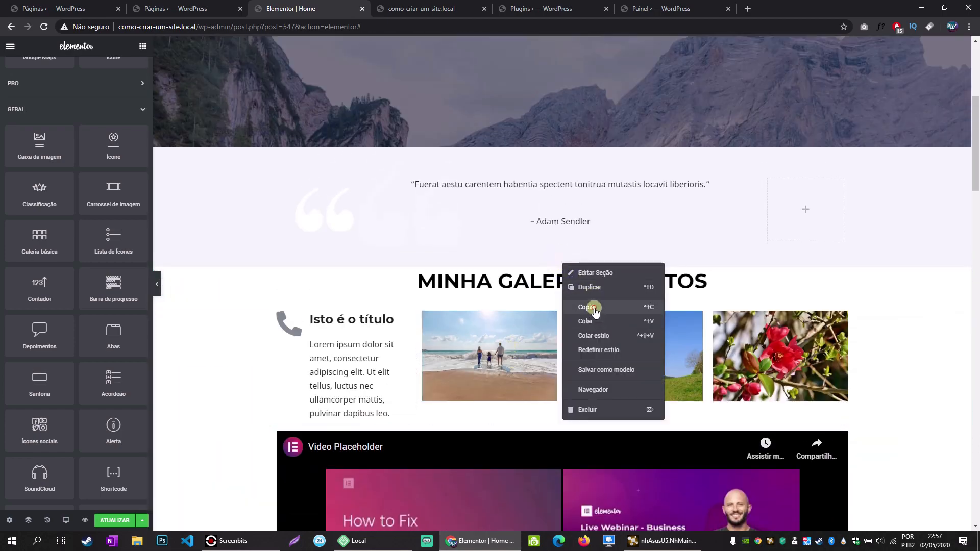
click(594, 307)
scroll(594, 308, down, 10)
scroll(594, 308, down, 20)
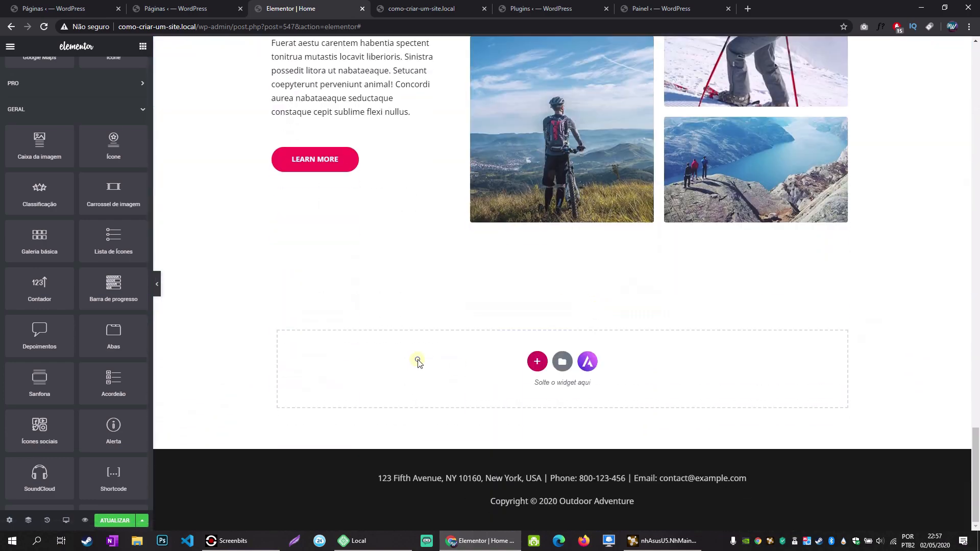
right_click(417, 360)
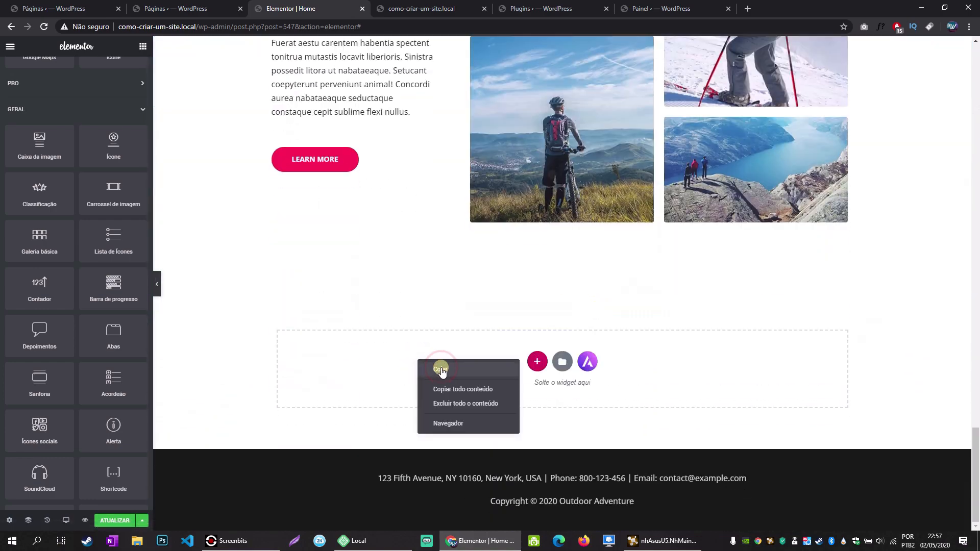
click(441, 370)
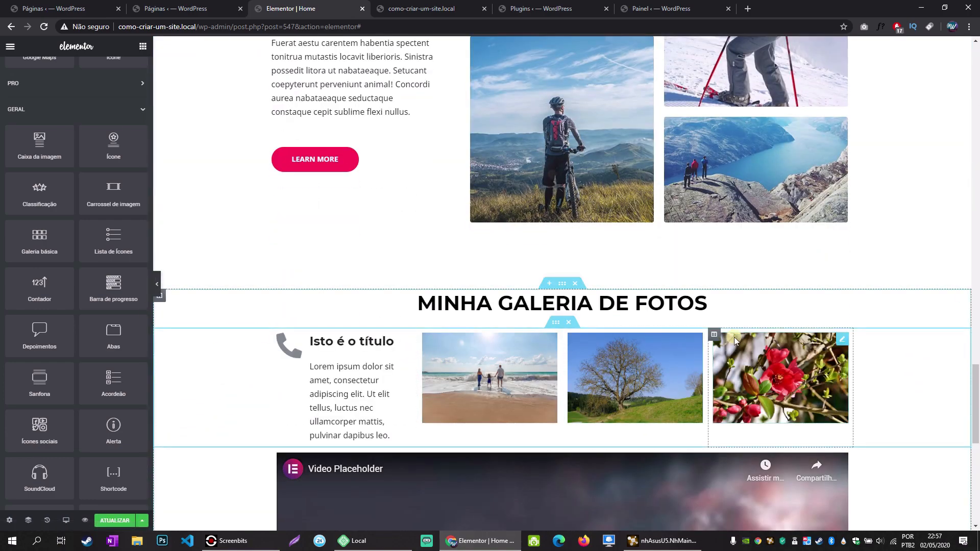
Delete the inner image row and the video from the pasted gallery section, keeping its title.
click(568, 322)
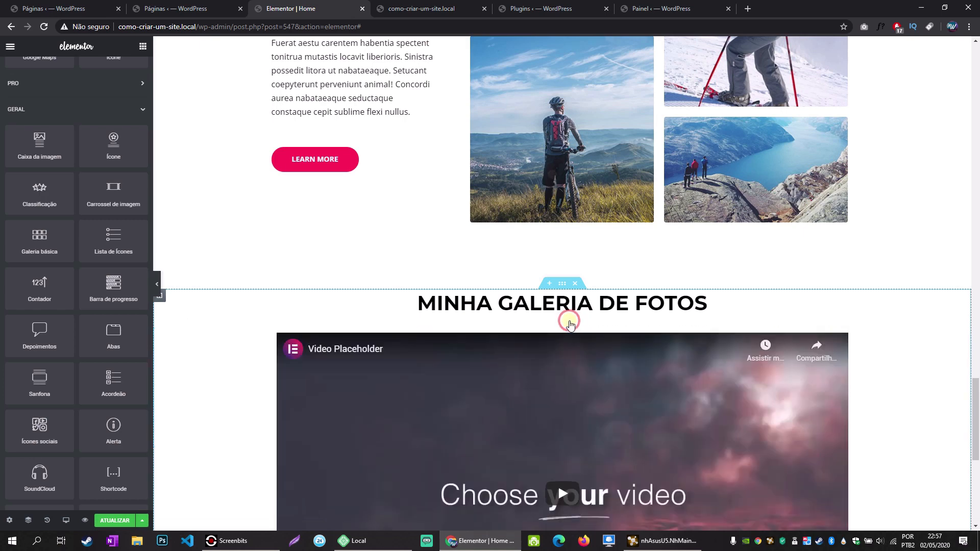
right_click(842, 343)
click(864, 482)
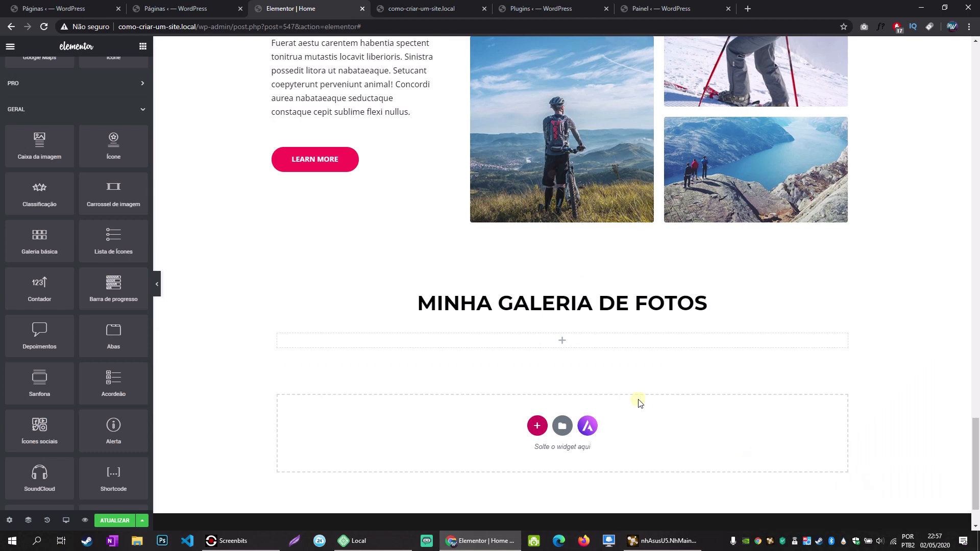
Add the Acordeão widget below the pasted section's title and expand its second item.
drag(113, 378, 468, 340)
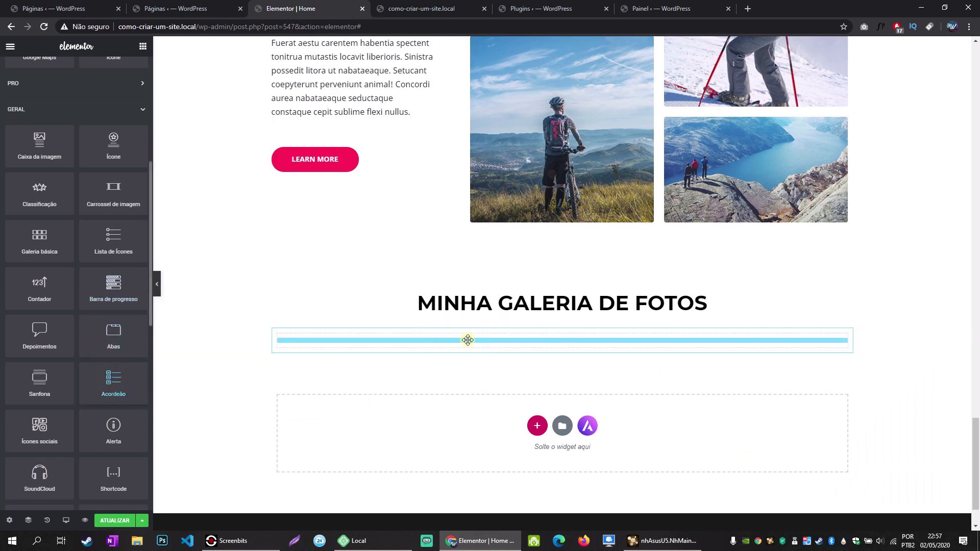
click(309, 345)
click(302, 369)
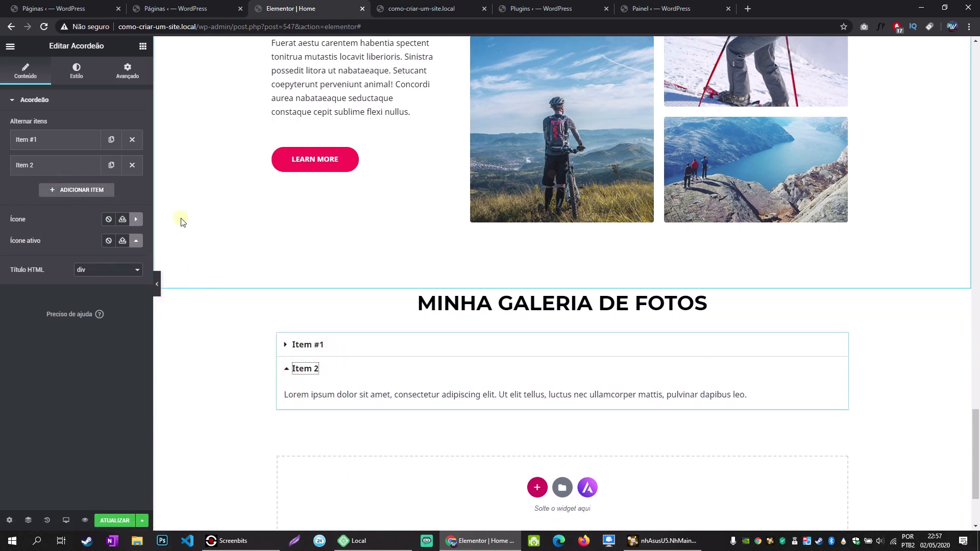
Duplicate the accordion's Item 2 four times.
click(110, 165)
click(111, 190)
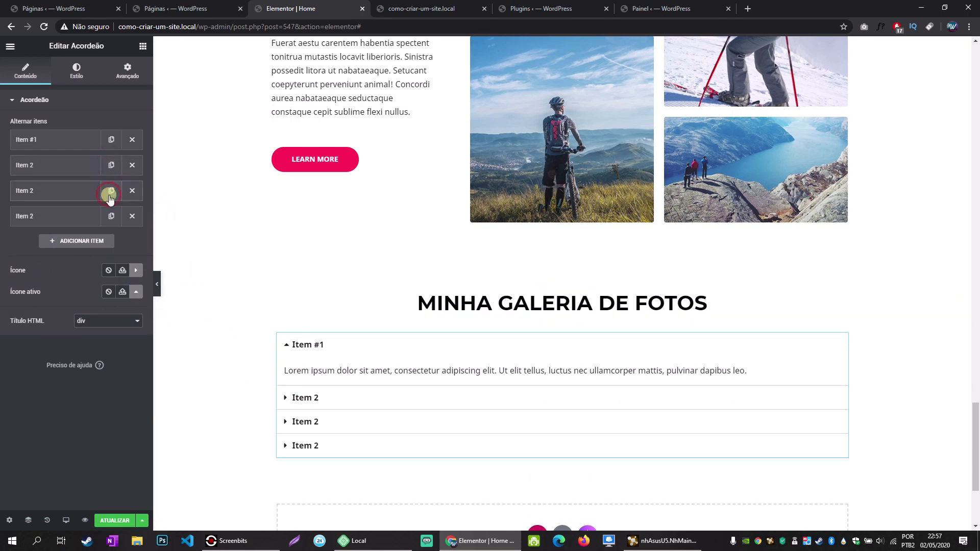
click(110, 216)
click(112, 241)
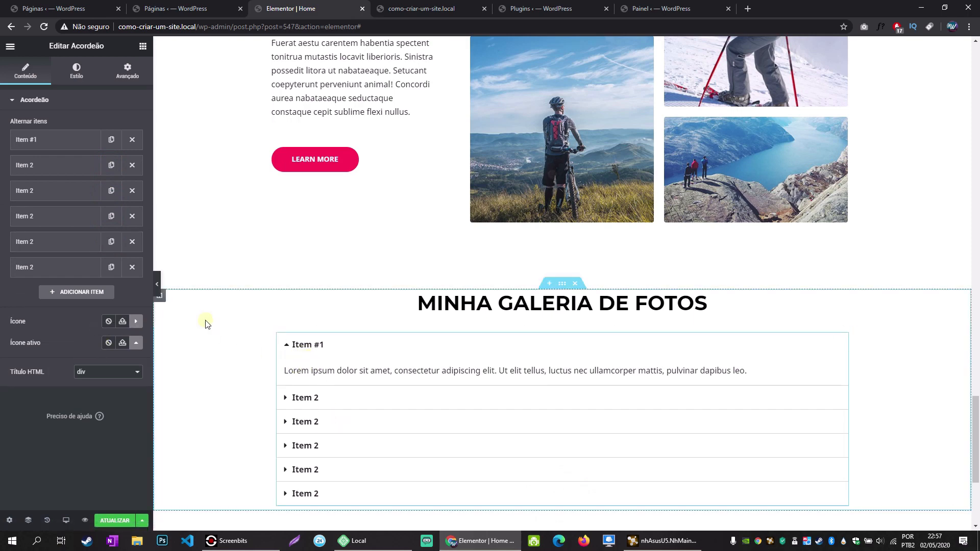
Set the accordion's Ícone to Car side from the full icon library, and test it by collapsing and reopening Item #1.
click(122, 321)
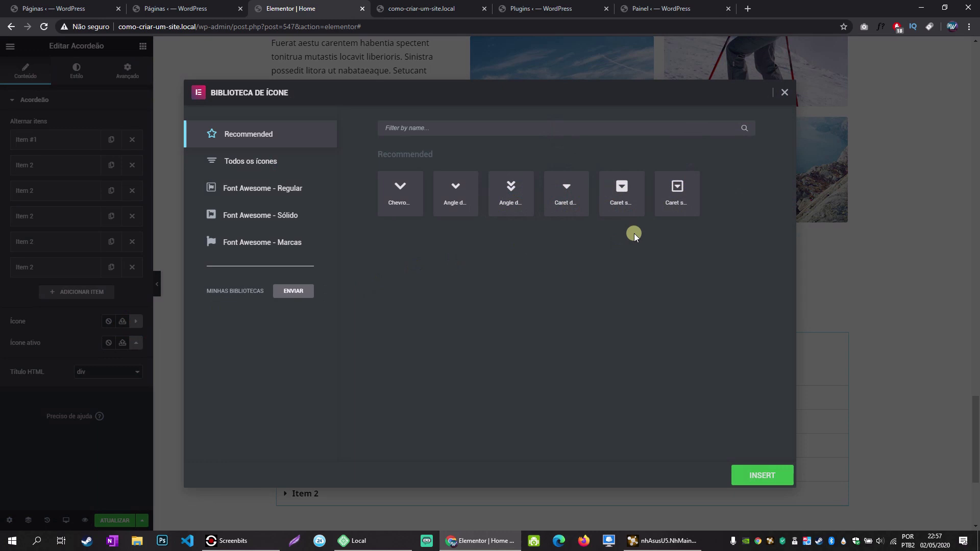
click(284, 161)
click(508, 199)
click(454, 193)
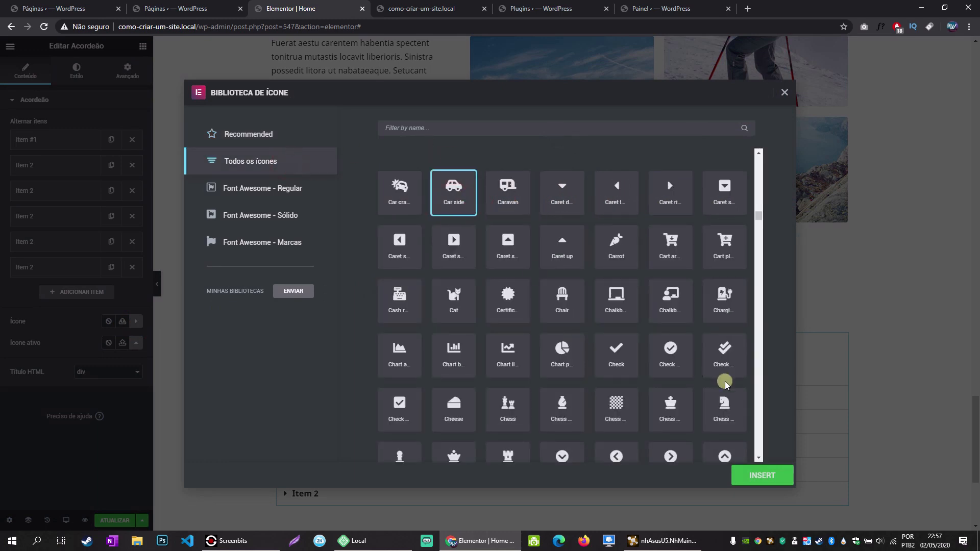
click(771, 473)
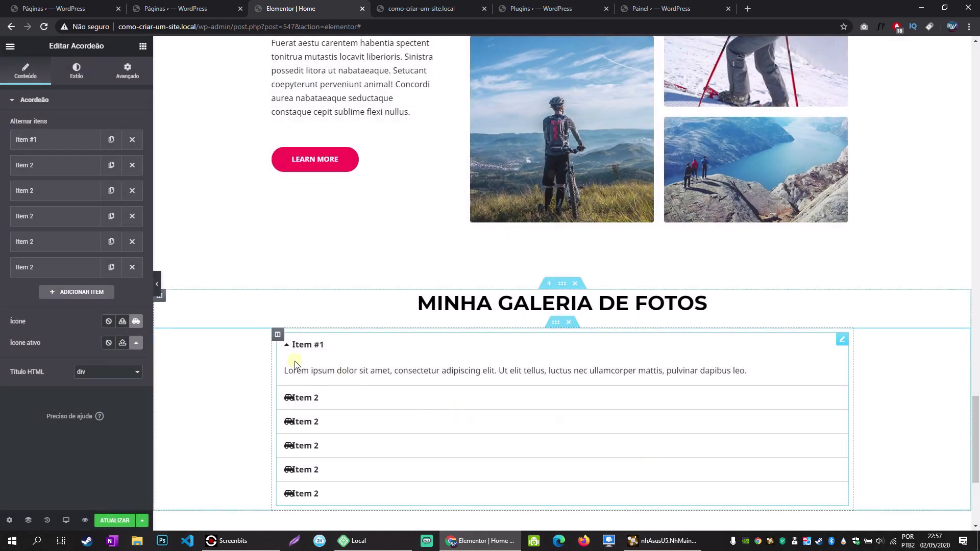
click(288, 345)
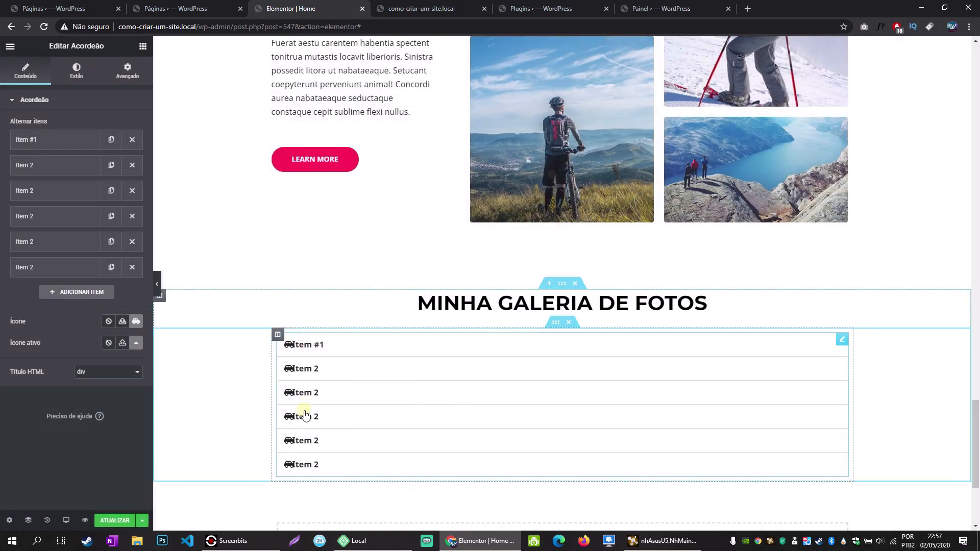
click(289, 346)
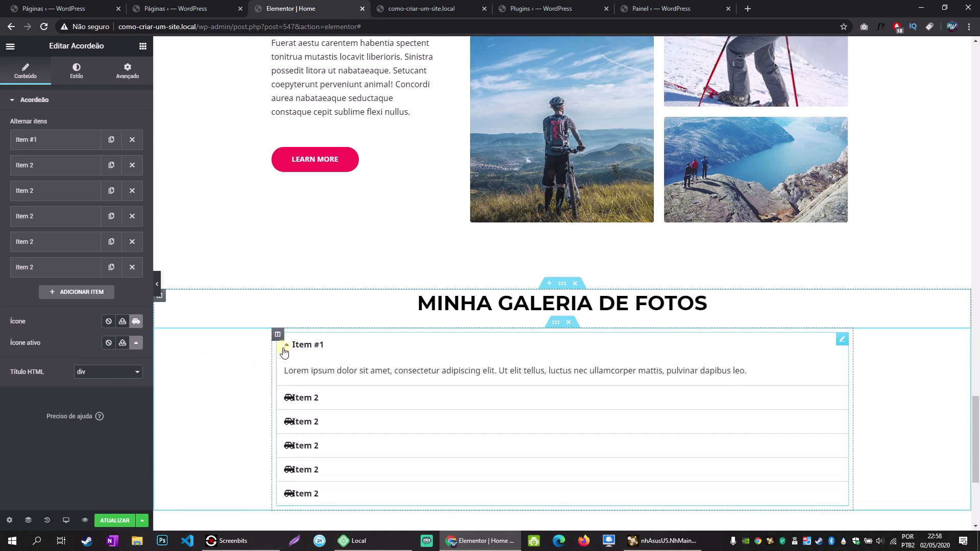
Set the accordion's Ícone ativo to the car crash icon by searching "car" in the full icon library, and test it by toggling Item #1.
click(136, 343)
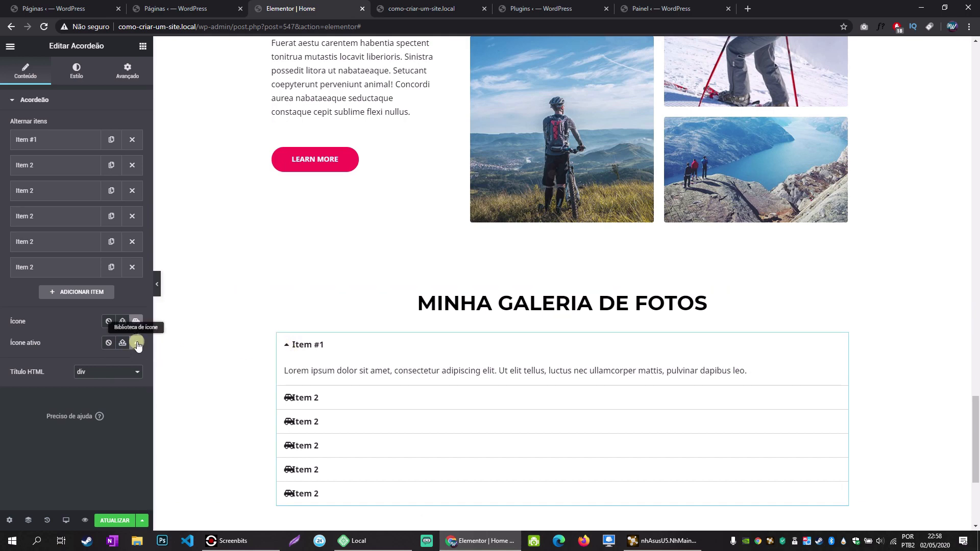
click(137, 343)
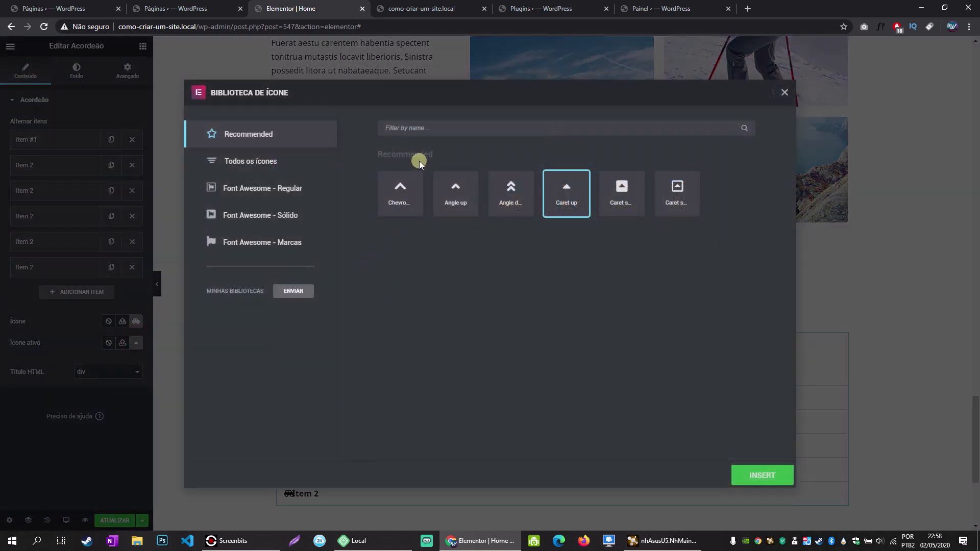
click(272, 159)
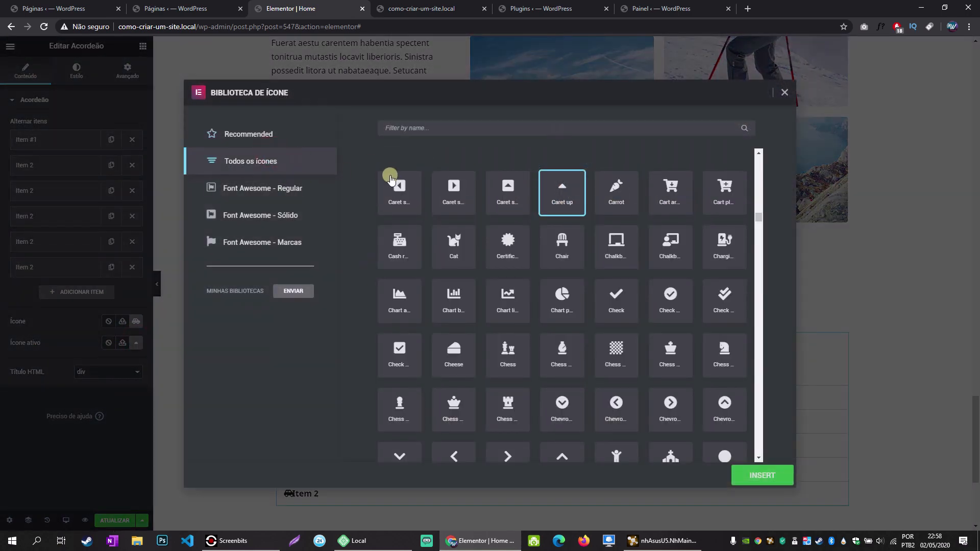
click(309, 189)
click(281, 162)
scroll(466, 244, down, 4)
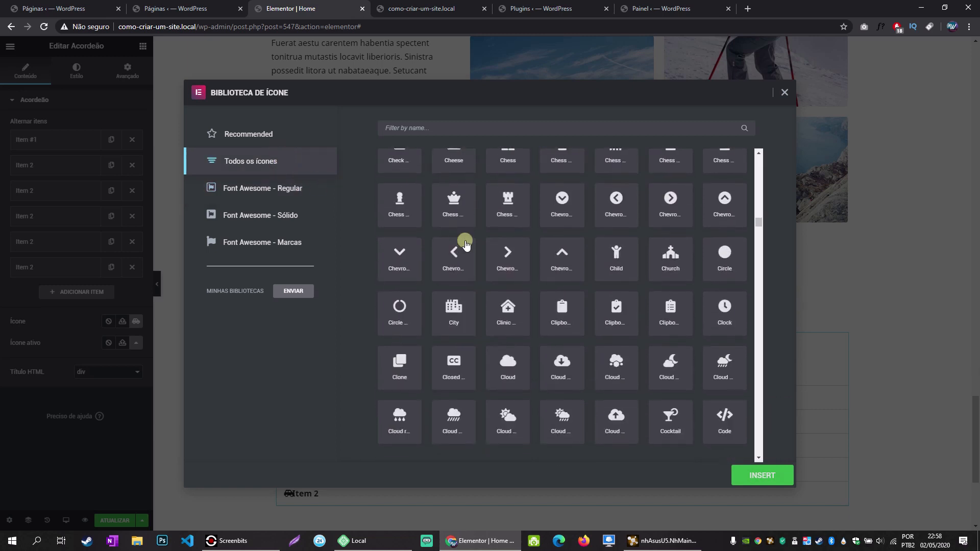
click(456, 129)
text(car)
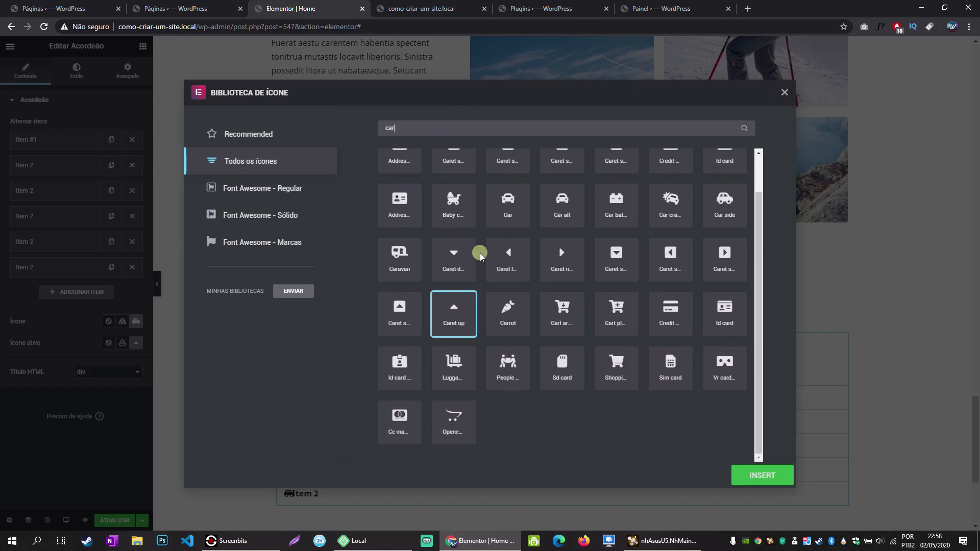
scroll(480, 255, up, 1)
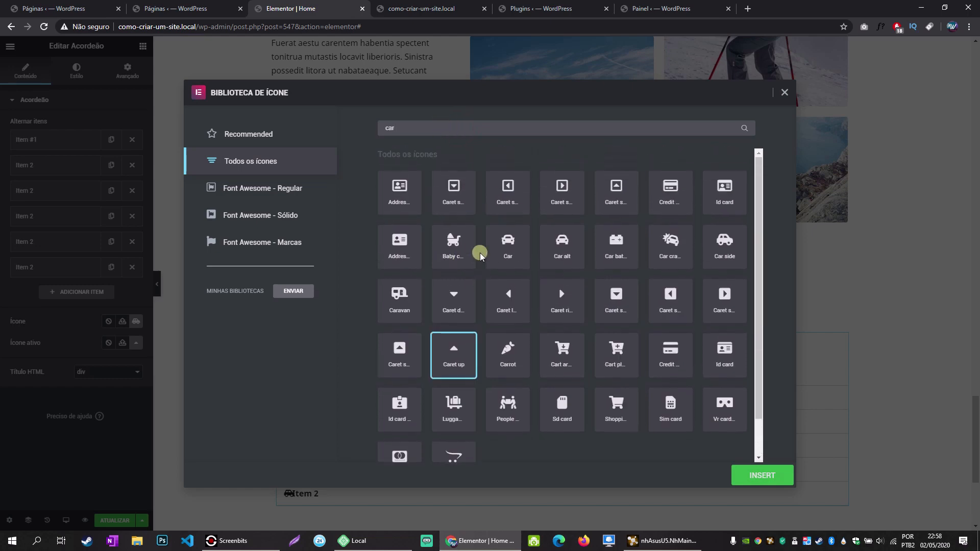
click(670, 245)
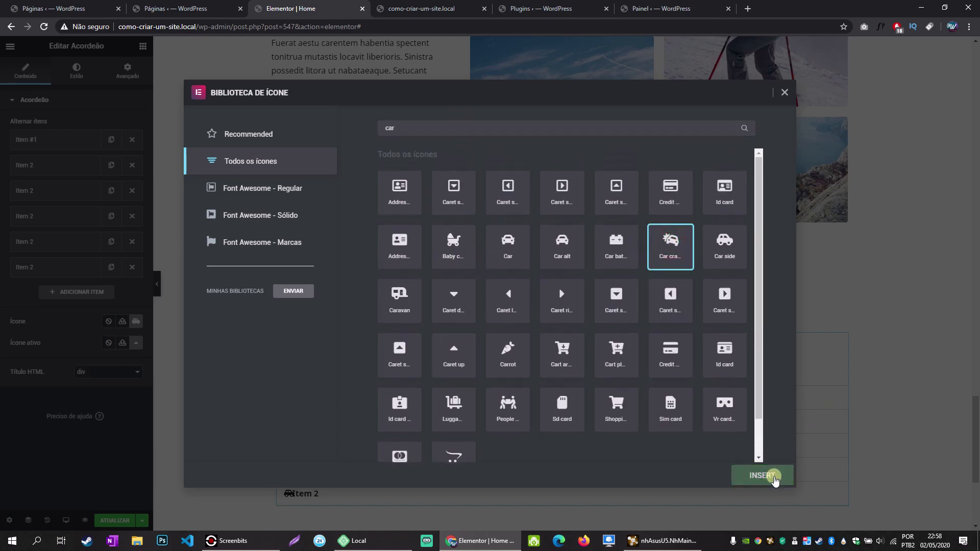
click(770, 476)
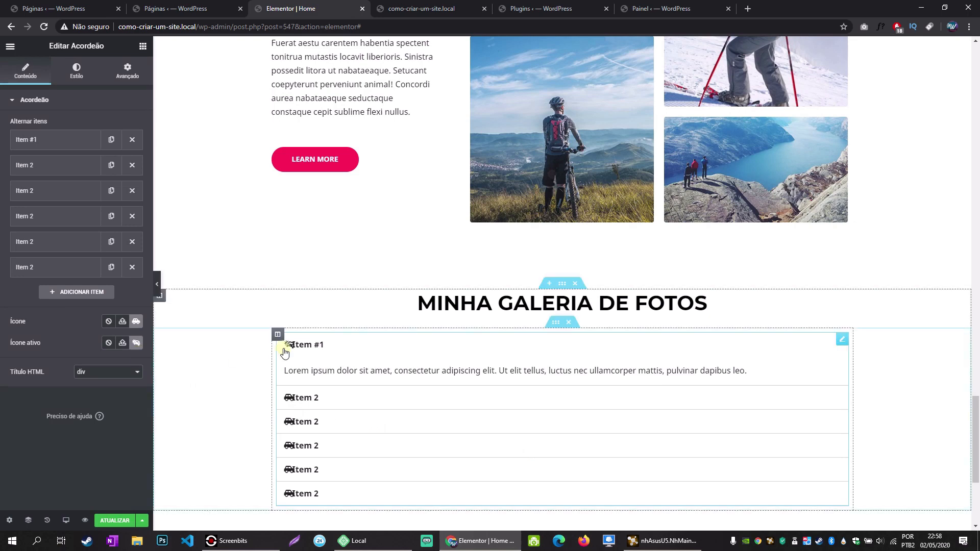
click(301, 346)
click(301, 348)
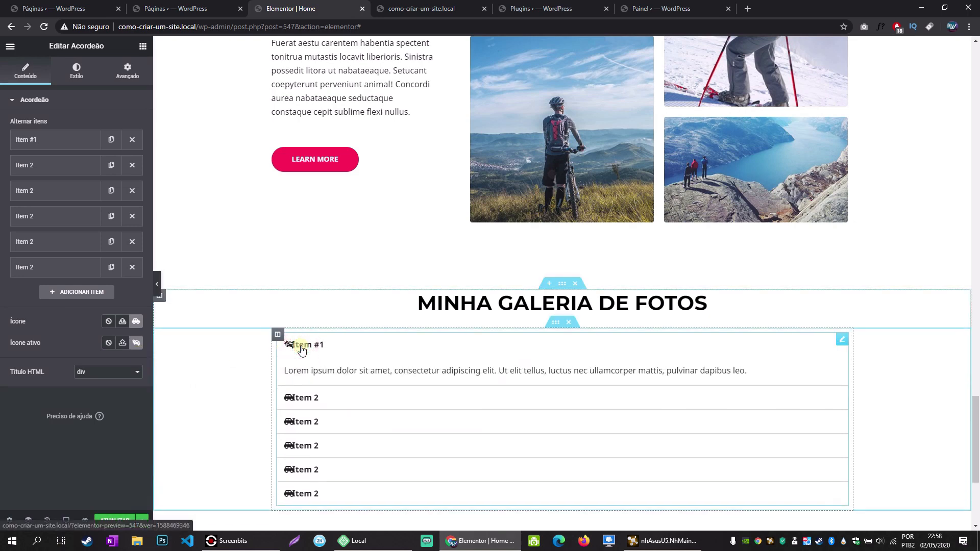
click(302, 348)
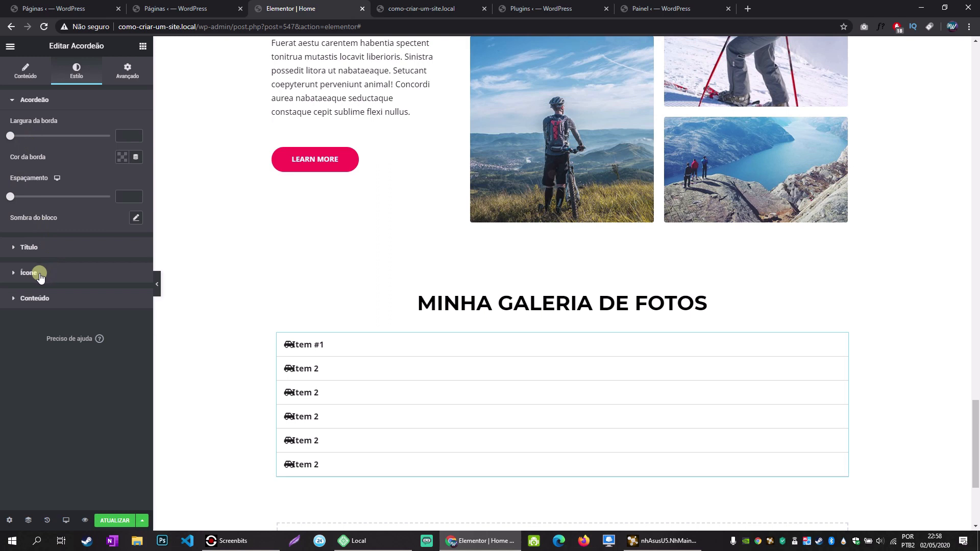
Set the accordion icon's Espaçamento to 48 and check it by toggling Item #1.
click(29, 273)
drag(12, 261, 59, 263)
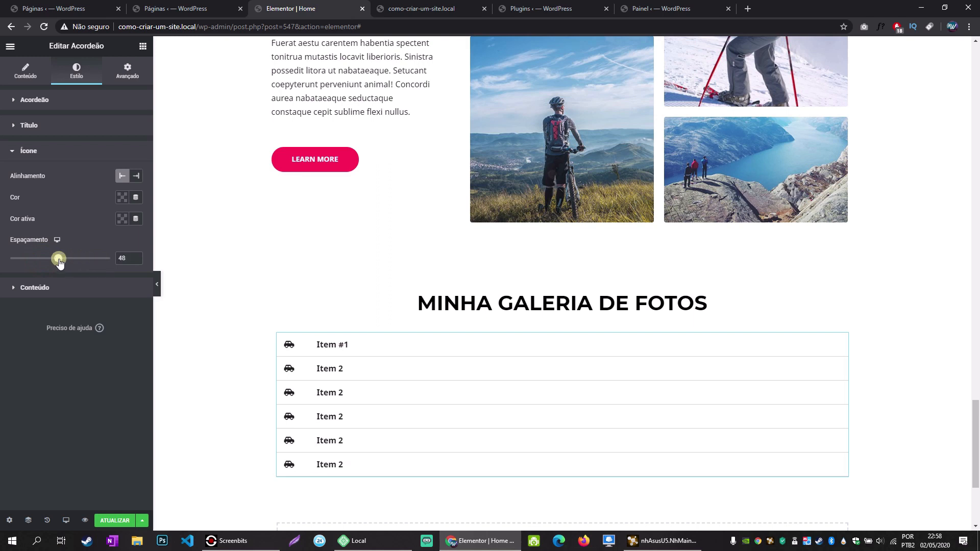
click(293, 345)
click(334, 346)
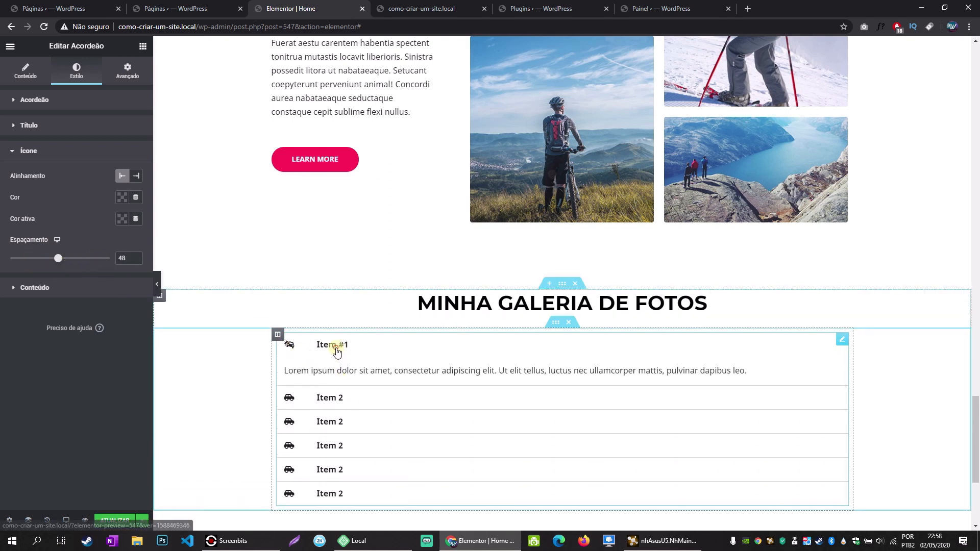
Set the accordion's icon colour to red and its active icon colour to green, and check them by expanding Item #1.
click(123, 202)
click(80, 183)
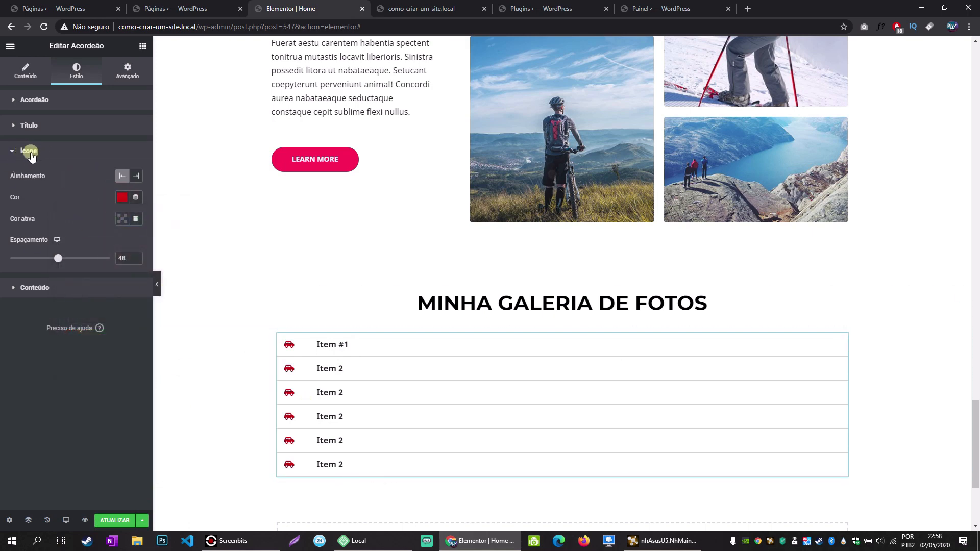
click(120, 218)
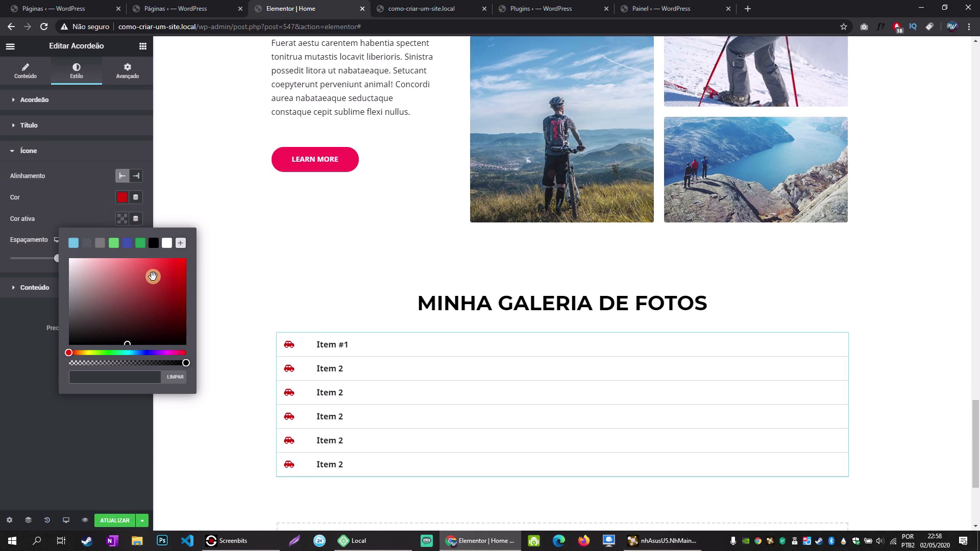
click(102, 353)
click(168, 280)
click(2, 342)
click(325, 345)
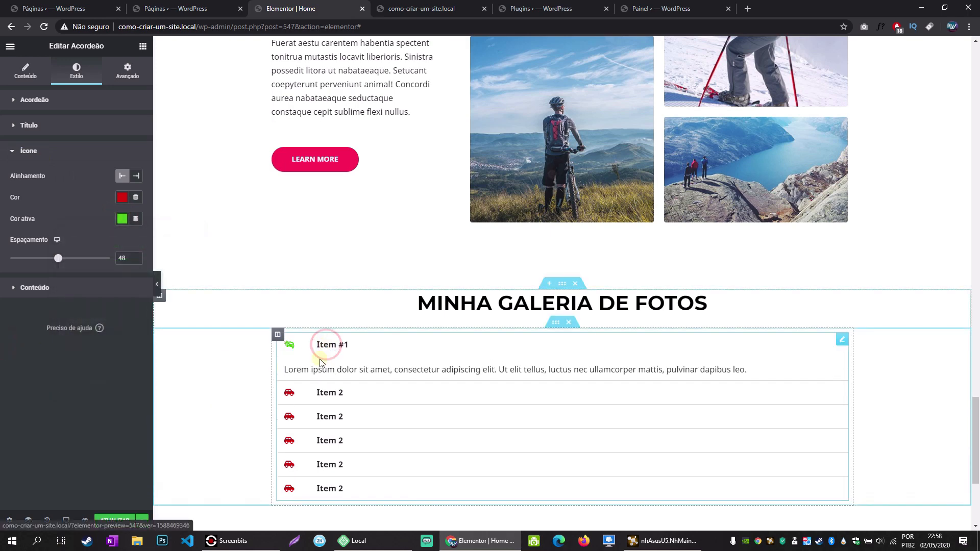
click(60, 151)
Set the accordion titles' Fundo to the light grey #E1DDDD after trying black.
click(39, 125)
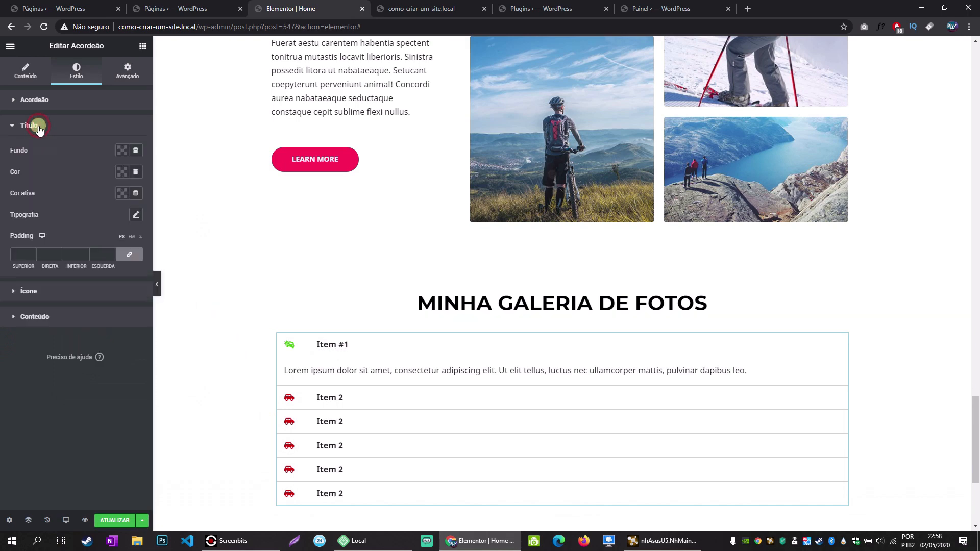
click(115, 156)
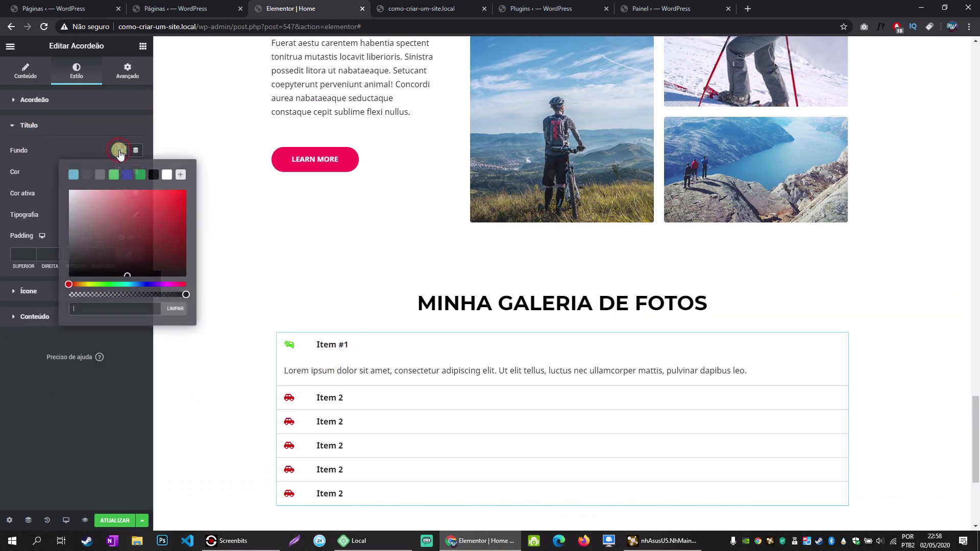
click(153, 177)
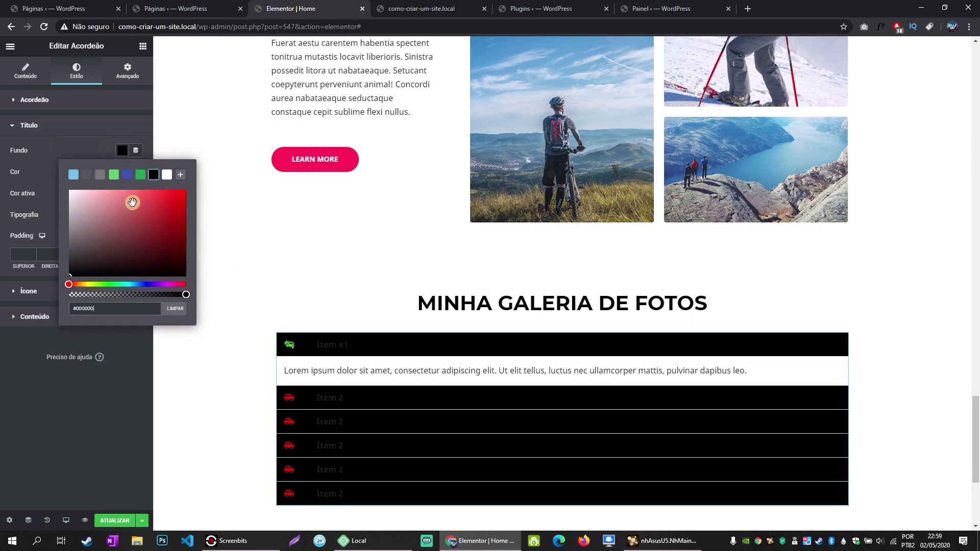
click(69, 199)
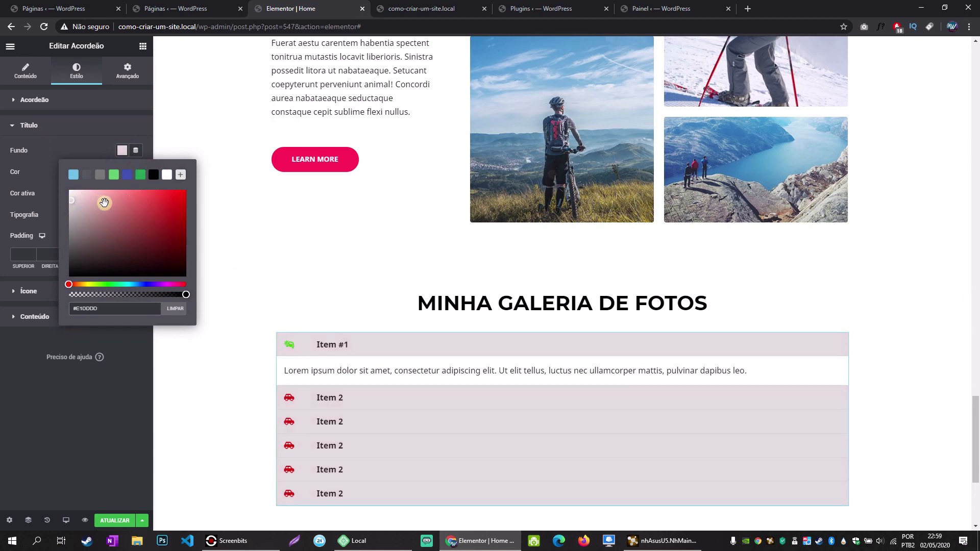
Set the accordion titles' Cor to red and their Cor ativa to blue, and check them by toggling Item #1.
click(126, 172)
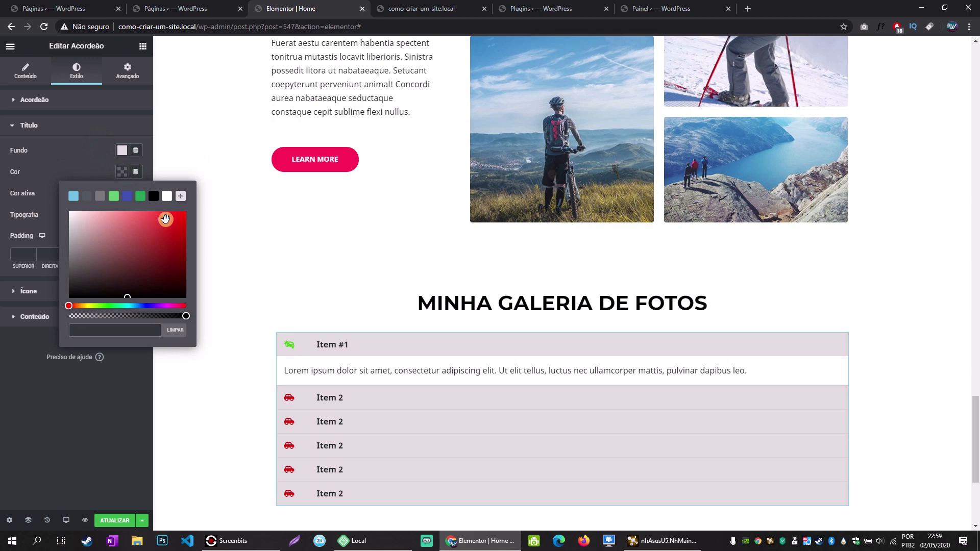
drag(172, 226, 176, 222)
click(75, 167)
click(122, 194)
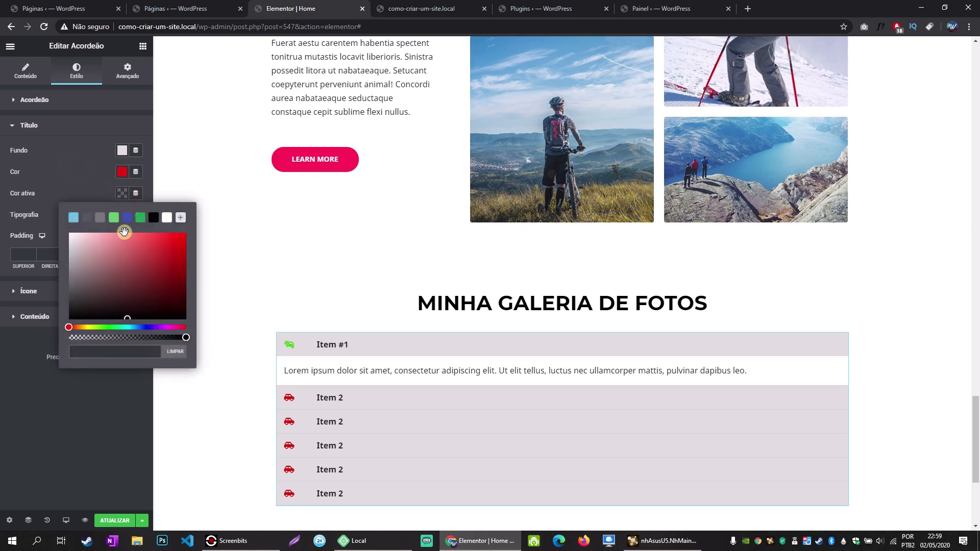
click(125, 220)
click(62, 179)
click(324, 345)
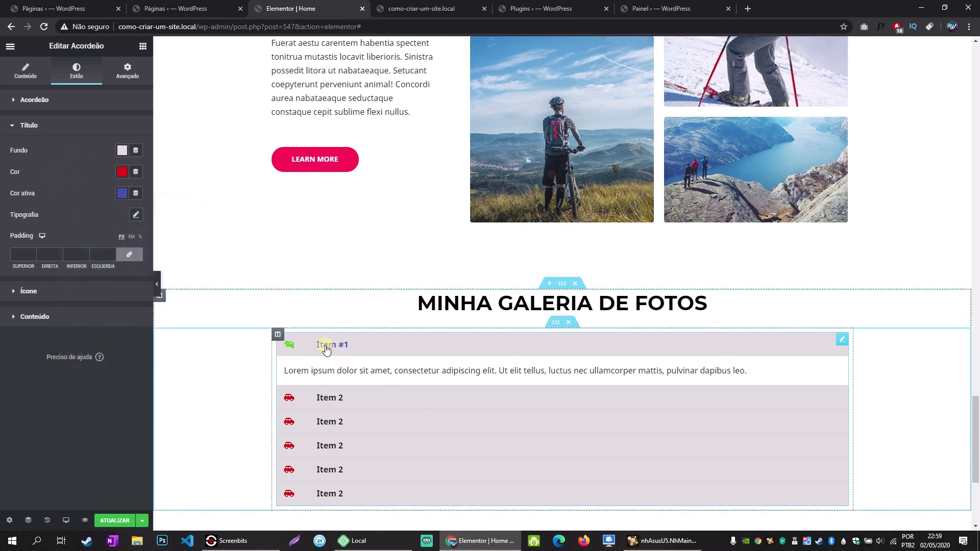
click(326, 345)
Change the accordion titles' Cor to black and update the page.
click(118, 175)
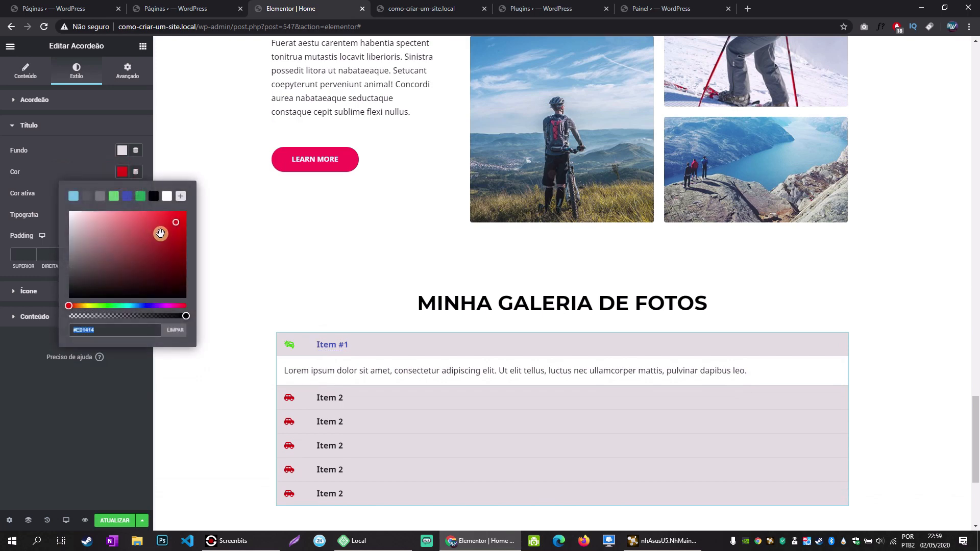
mouse_move(161, 233)
mouse_down()
mouse_move(121, 228)
mouse_move(66, 275)
mouse_move(62, 243)
mouse_move(82, 207)
mouse_move(135, 279)
mouse_move(186, 286)
mouse_move(137, 275)
mouse_move(88, 247)
mouse_move(162, 232)
mouse_move(120, 280)
mouse_up()
click(117, 521)
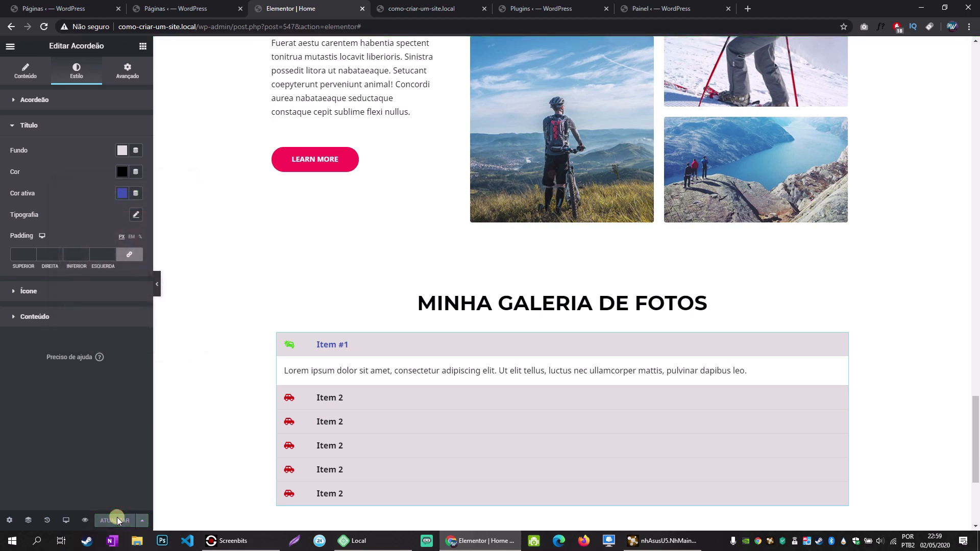
click(330, 398)
Browse the available widgets, collapsing the Header, Footer & Blocks category and expanding the Site category.
click(141, 45)
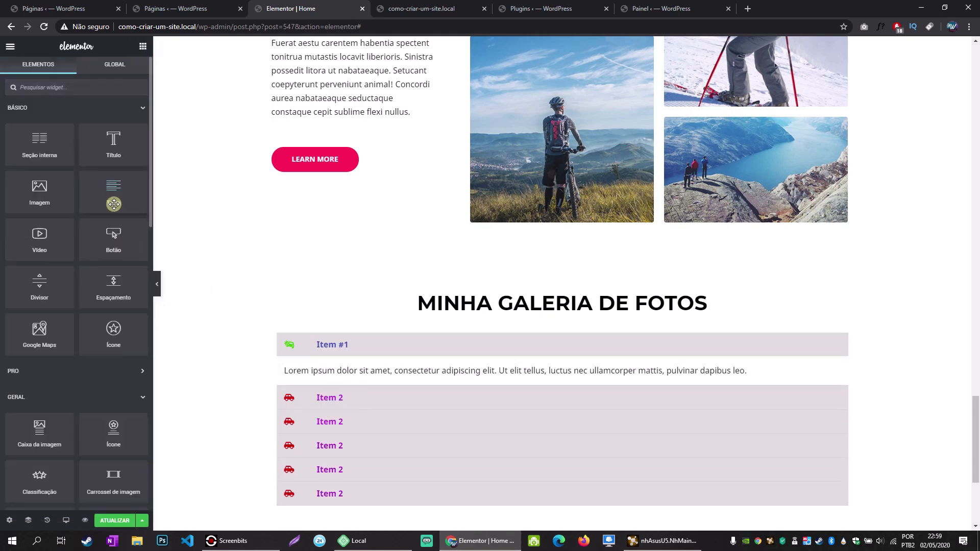
scroll(114, 206, down, 9)
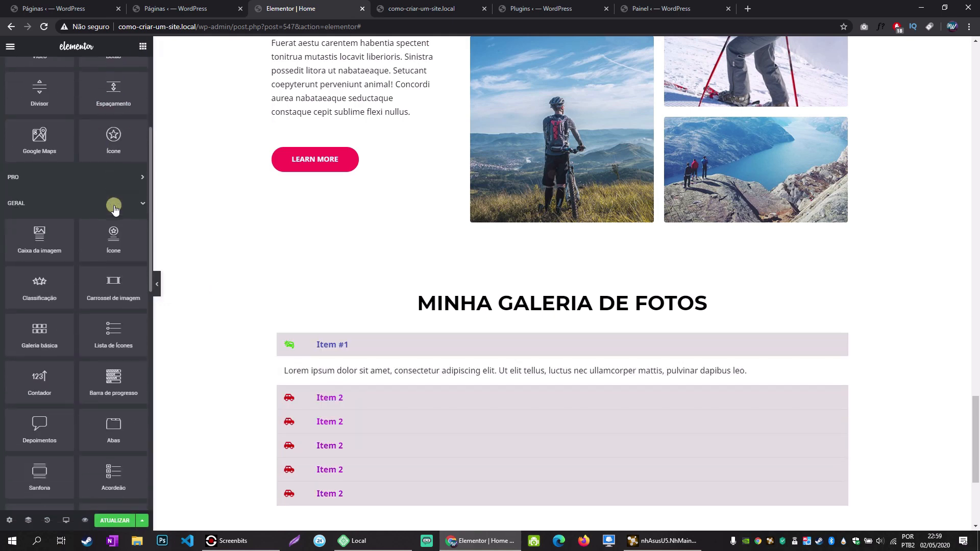
scroll(114, 205, down, 4)
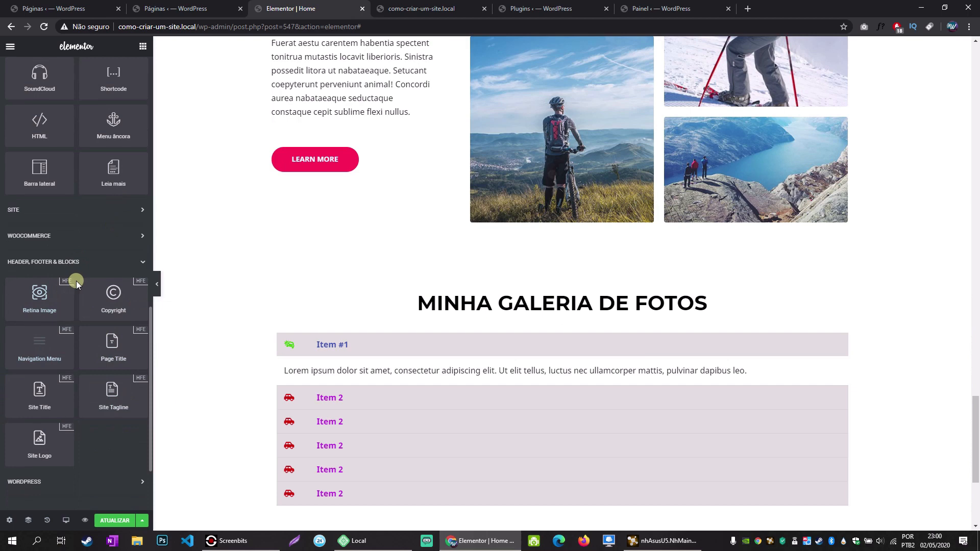
click(74, 262)
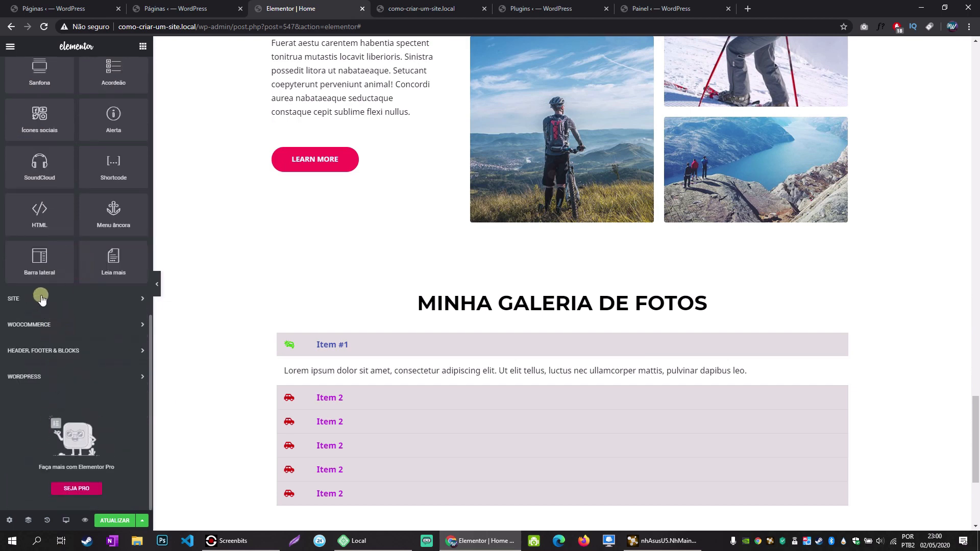
click(41, 299)
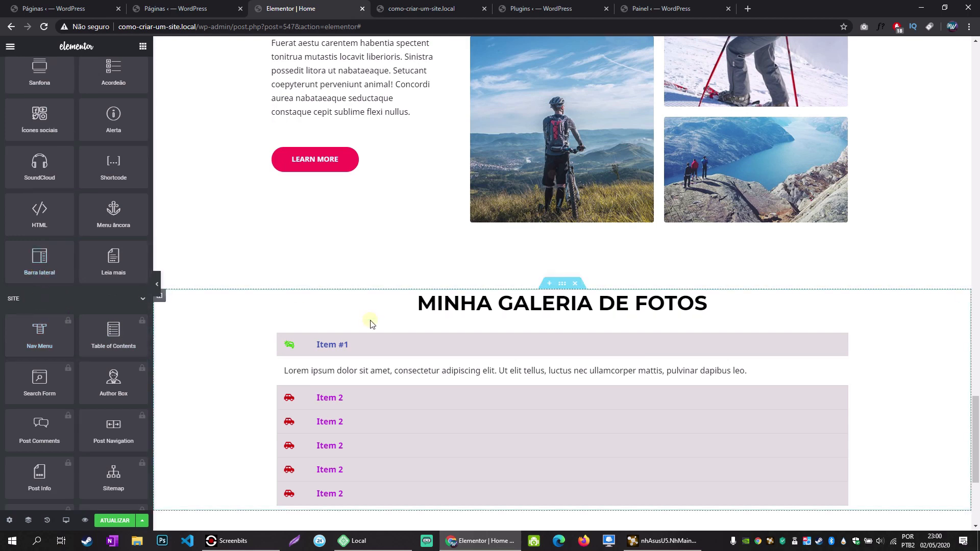
Add a new column beside the accordion and narrow it to about 31% of the section width.
scroll(370, 324, down, 4)
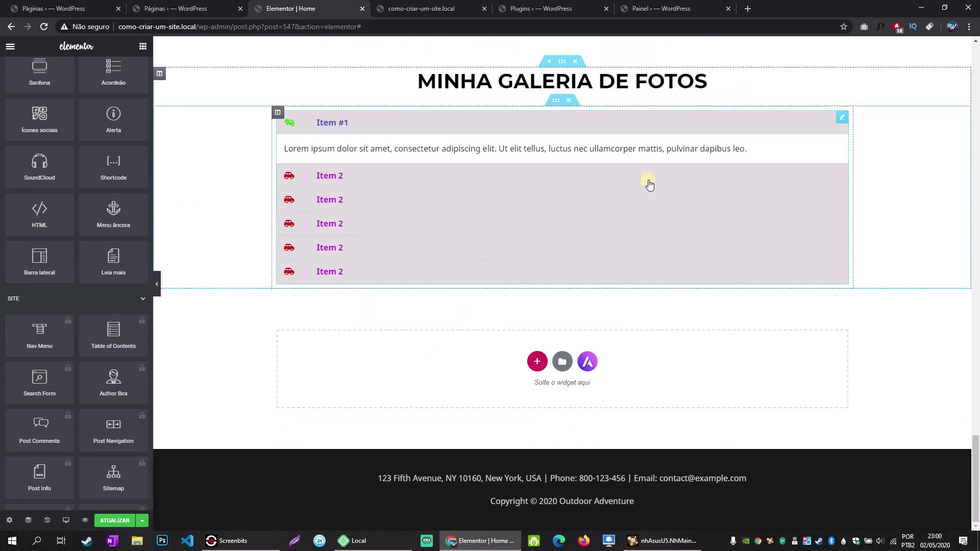
right_click(278, 113)
click(317, 153)
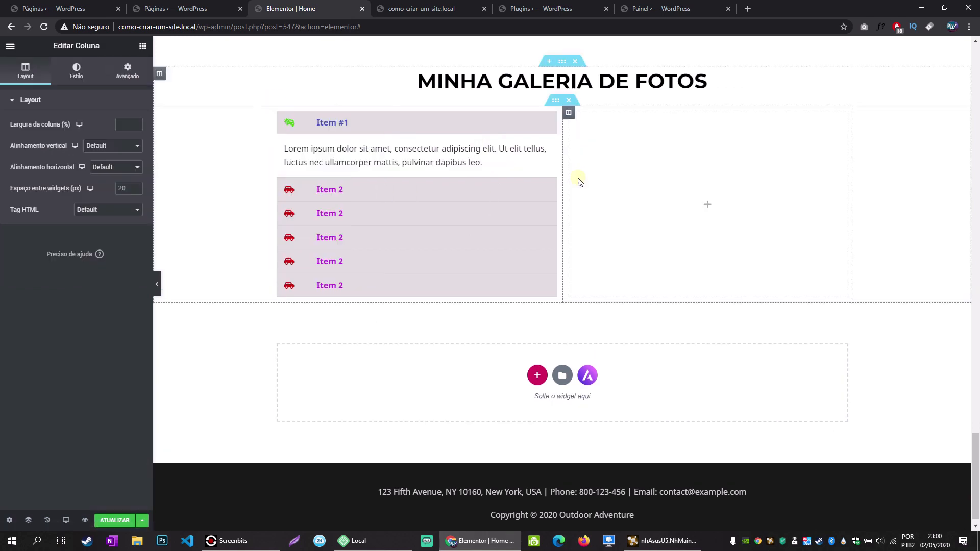
drag(564, 158, 672, 171)
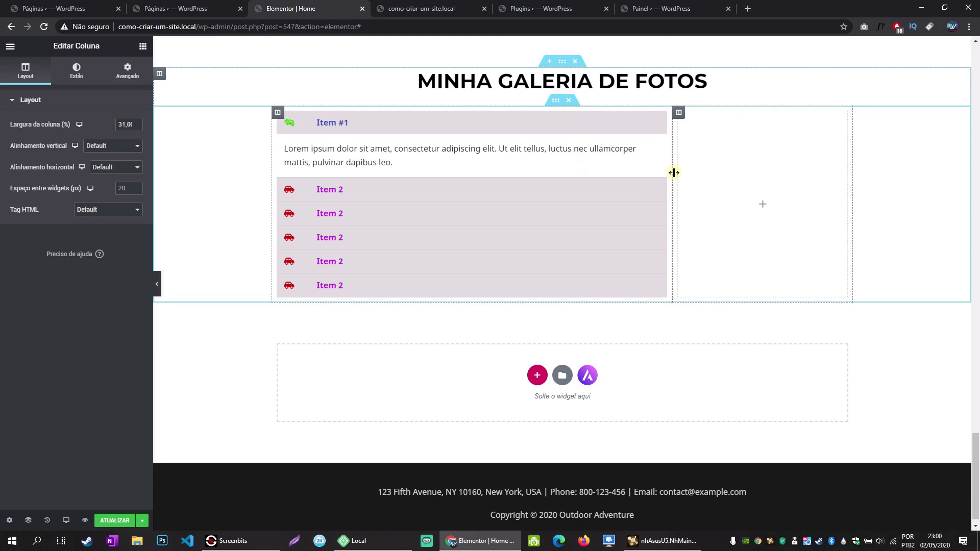
Add a Barra lateral widget to the empty column beside the accordion and set its sidebar to Barra lateral principal.
click(143, 46)
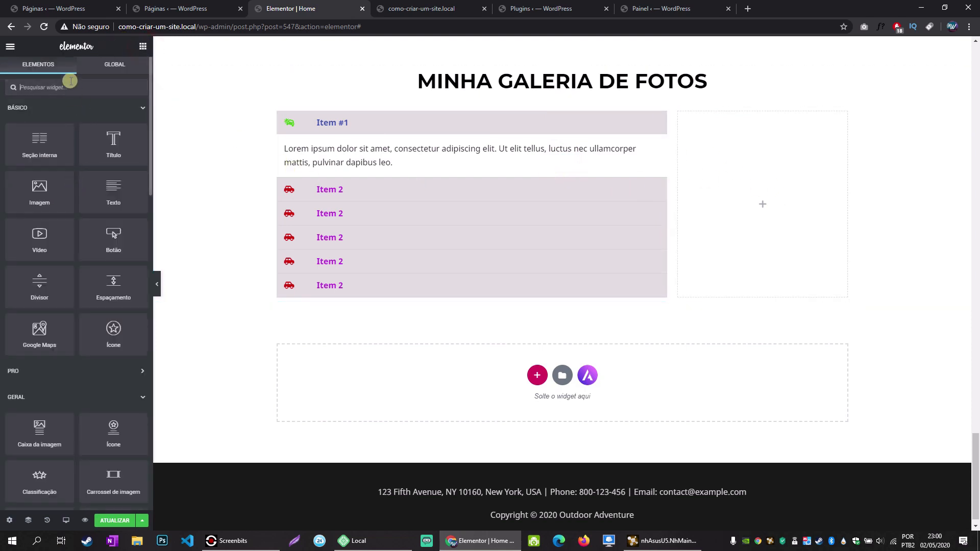
text(barr)
drag(113, 120, 750, 234)
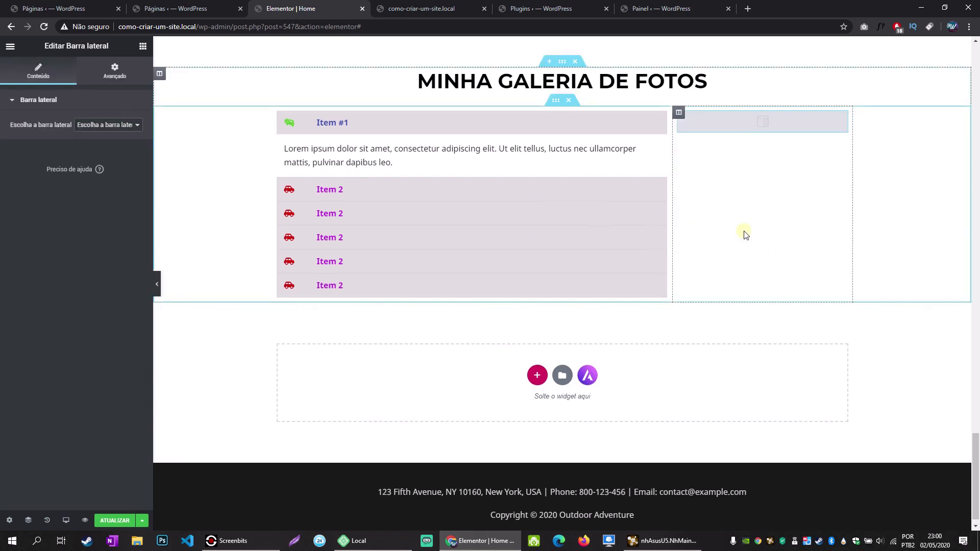
click(105, 125)
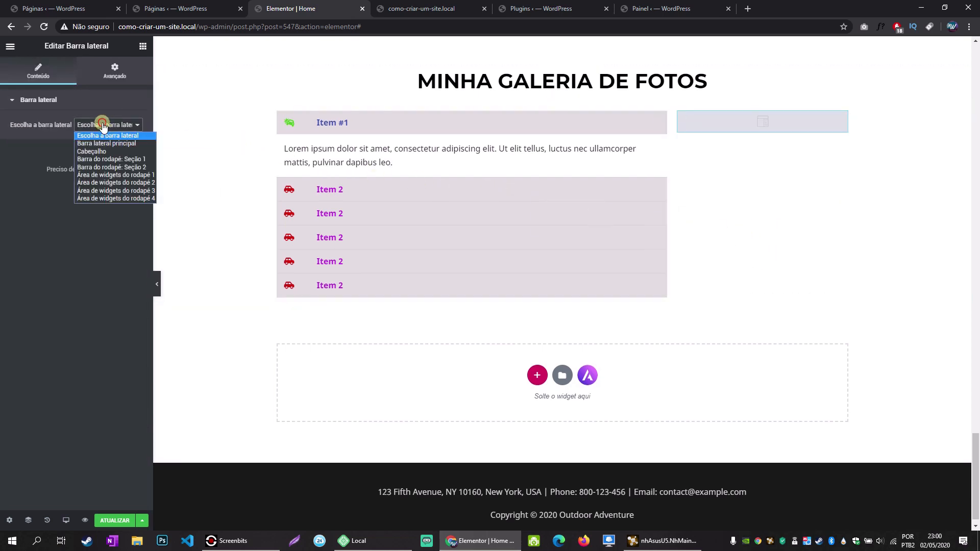
click(100, 144)
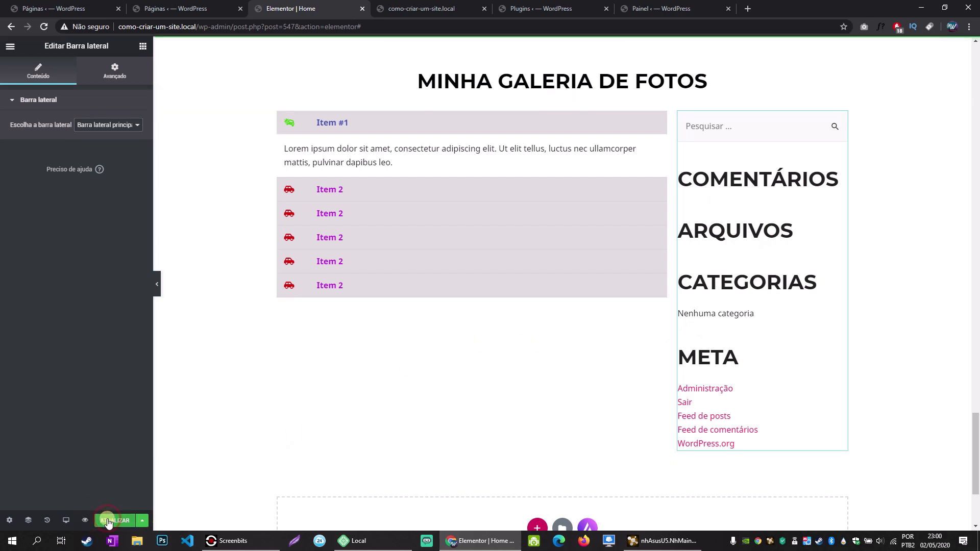
Open the page preview briefly, close it, and update the home page.
click(85, 520)
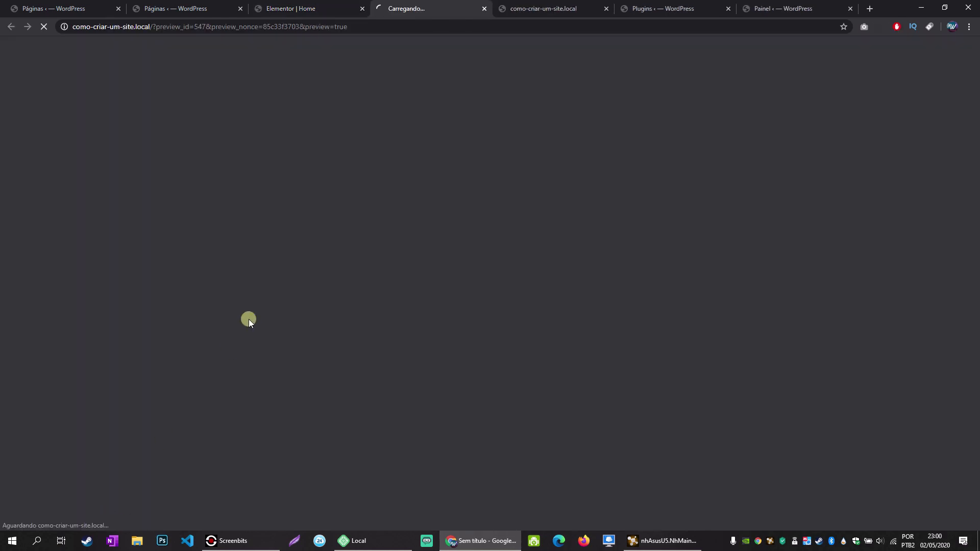
click(485, 9)
click(113, 519)
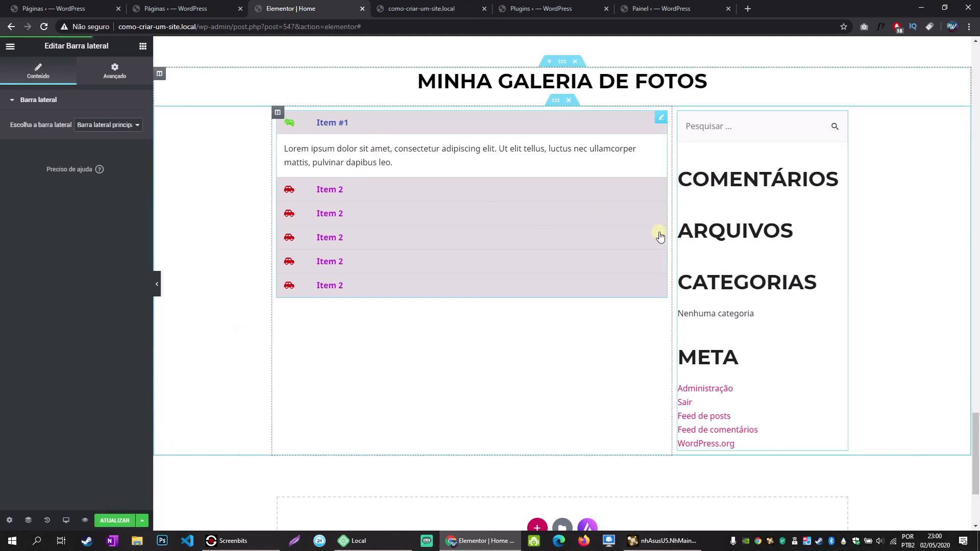
Go to the WordPress Widgets page under Aparência and delete Posts recentes from Barra lateral principal.
click(153, 9)
mouse_move(34, 260)
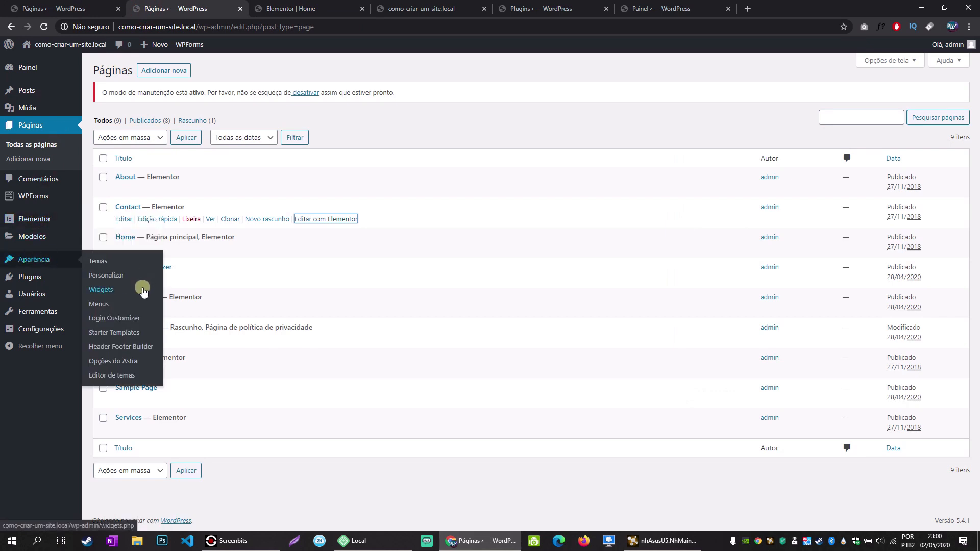
click(105, 292)
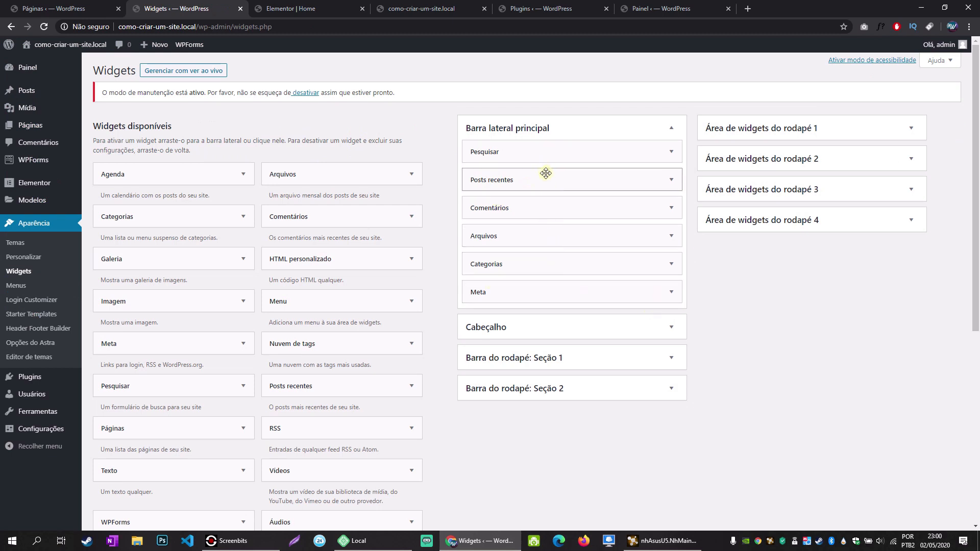
click(669, 179)
click(472, 275)
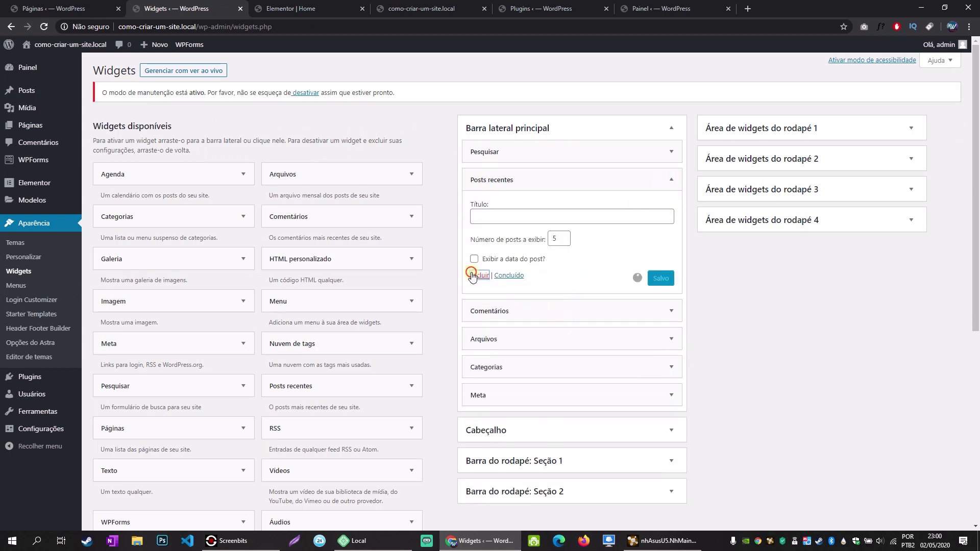
Delete the Comentários, Arquivos, Categorias and Meta widgets from Barra lateral principal.
click(671, 180)
click(495, 265)
click(525, 182)
click(484, 268)
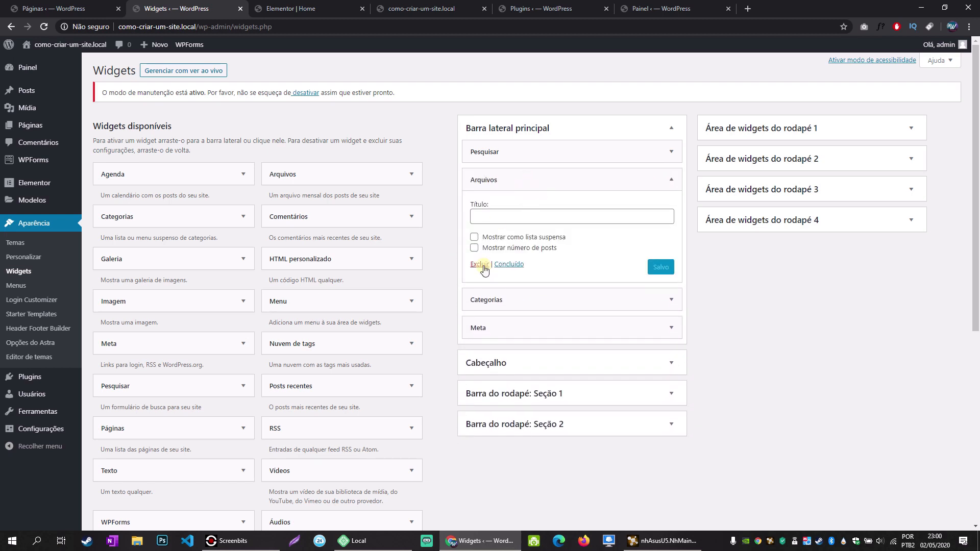
click(519, 181)
click(480, 276)
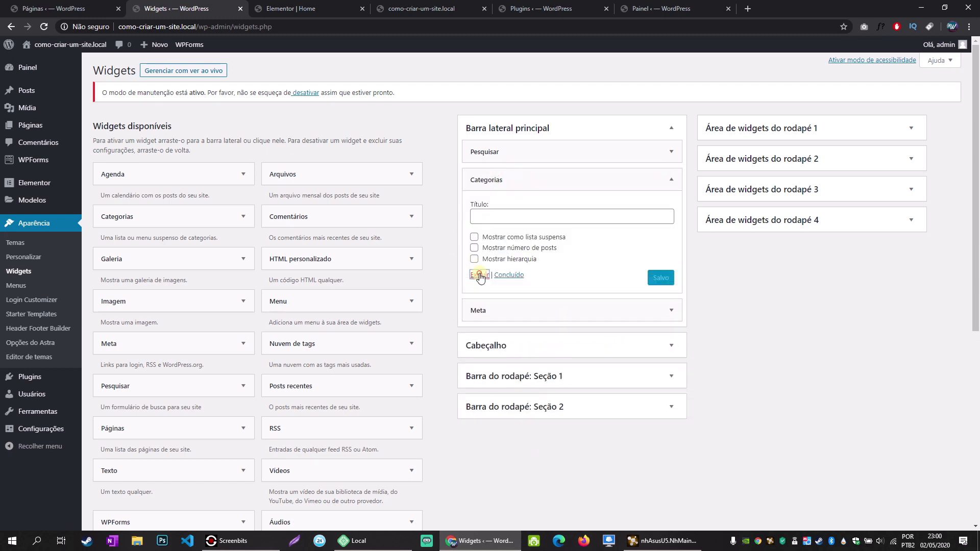
click(497, 181)
click(476, 237)
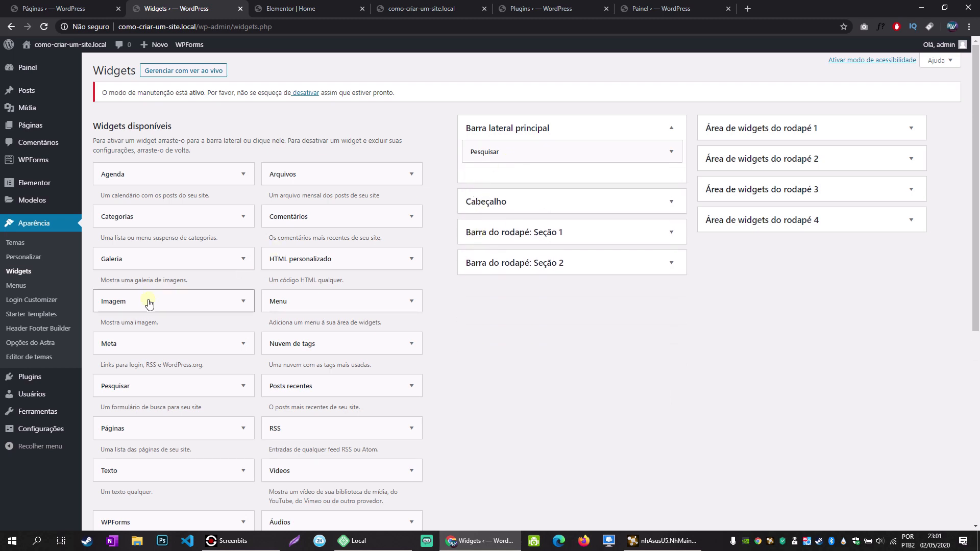
Add an Imagem widget below Pesquisar in Barra lateral principal, using the tree photo from the media library.
drag(140, 302, 545, 174)
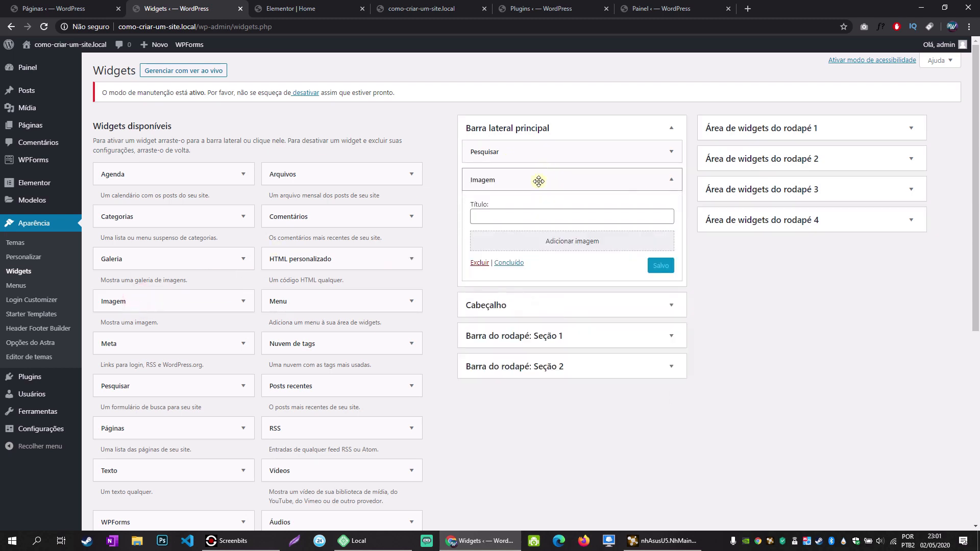
click(542, 247)
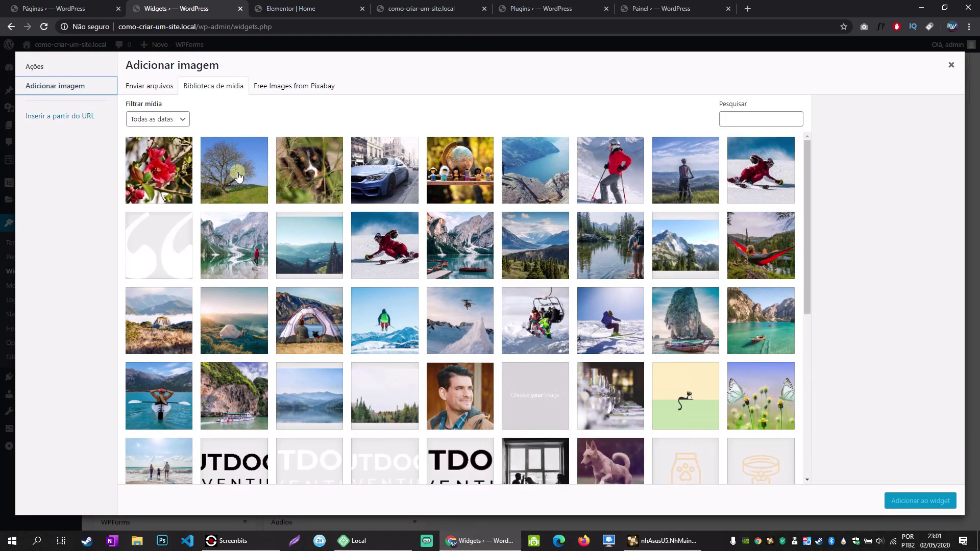
click(935, 500)
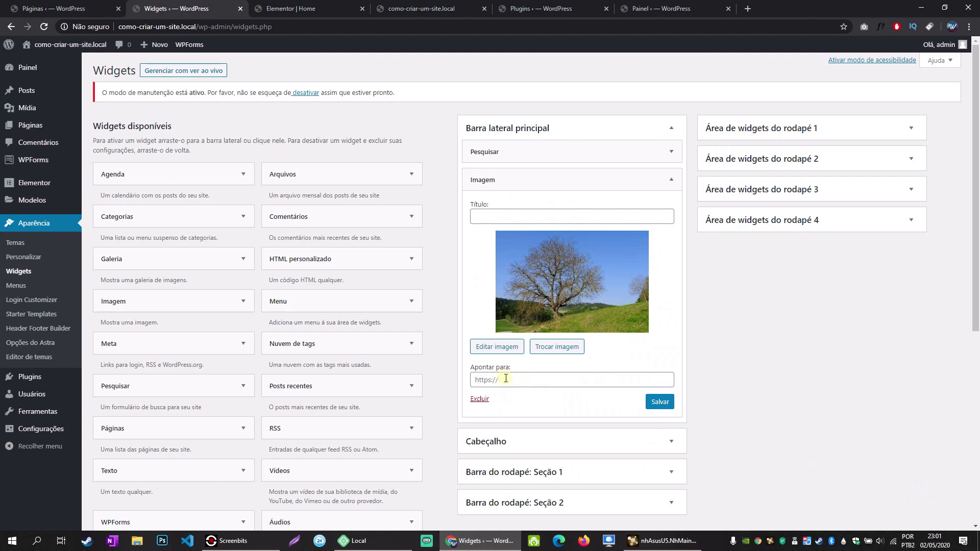
Set the tree image to Tamanho completo – 1280 × 853, link it to Arquivo de mídia opening in a new tab, and save the widget.
click(498, 347)
click(252, 193)
click(257, 236)
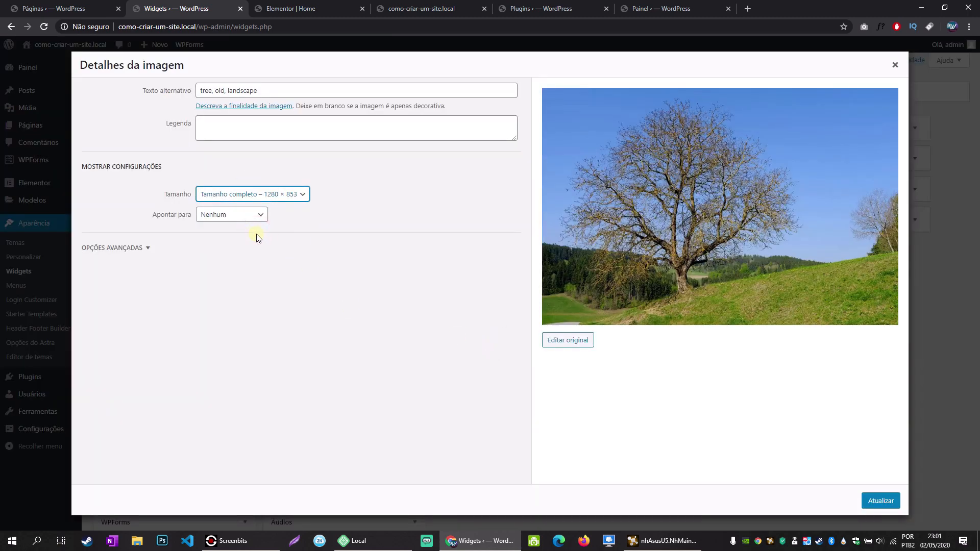
click(144, 249)
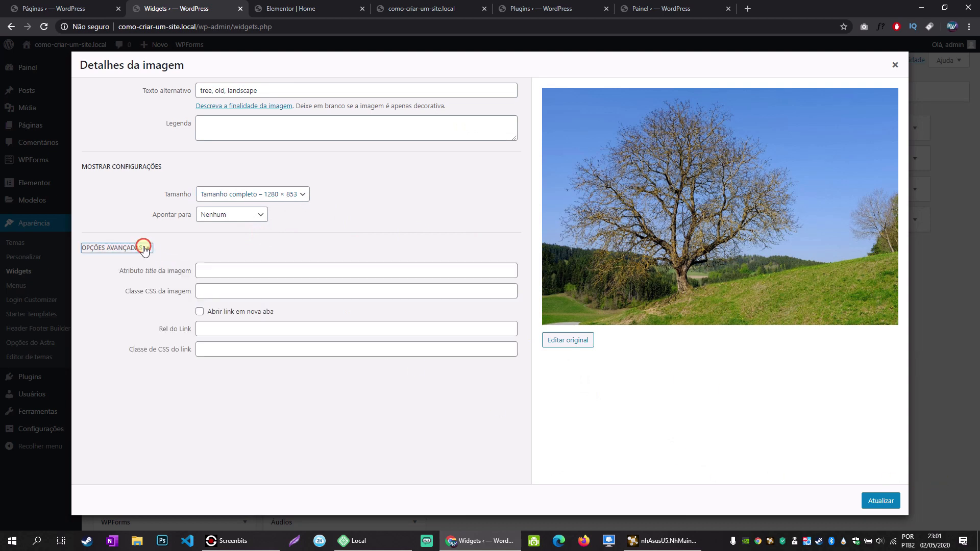
click(198, 312)
click(245, 214)
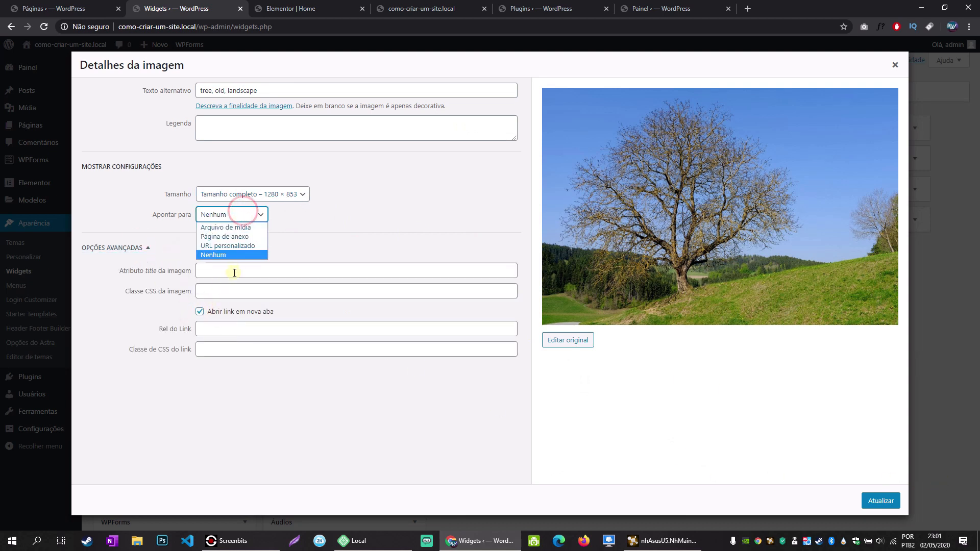
click(247, 232)
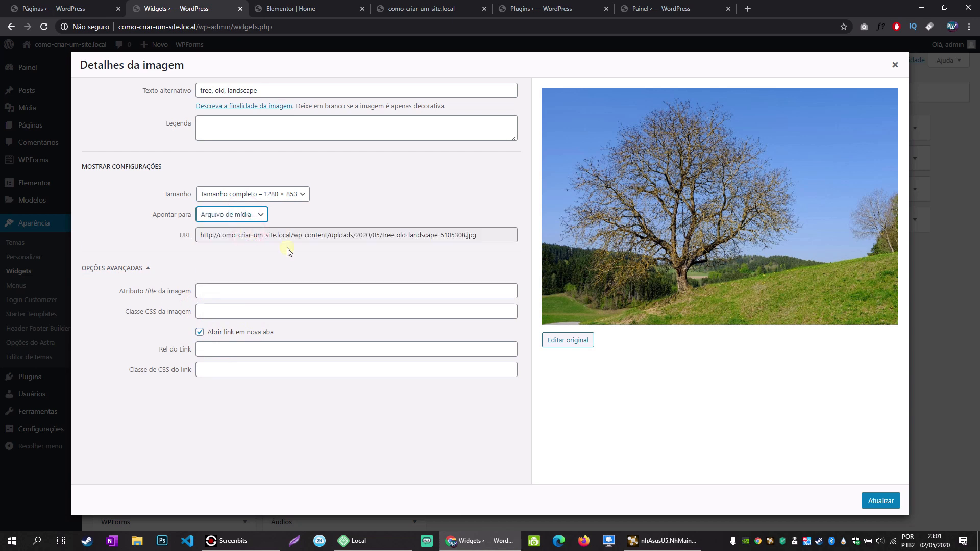
click(881, 501)
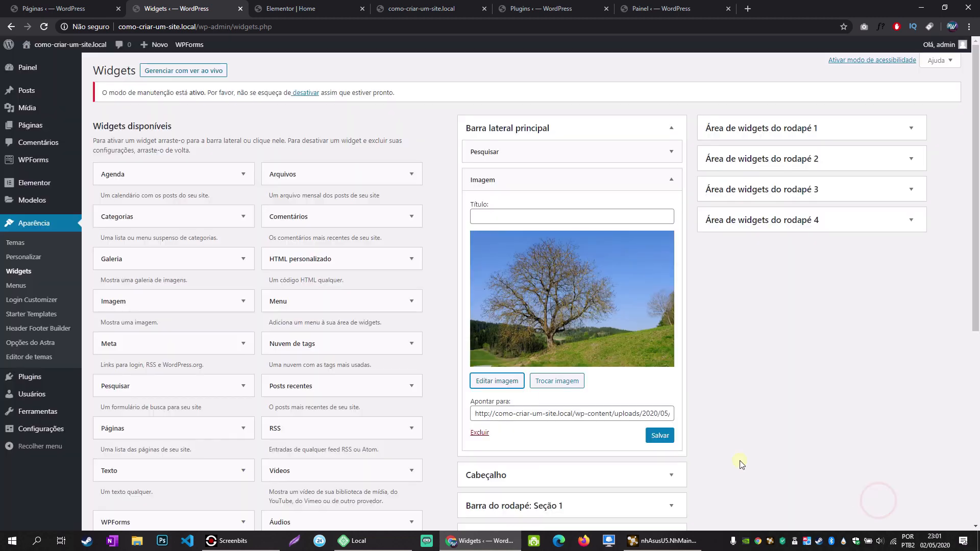
click(660, 435)
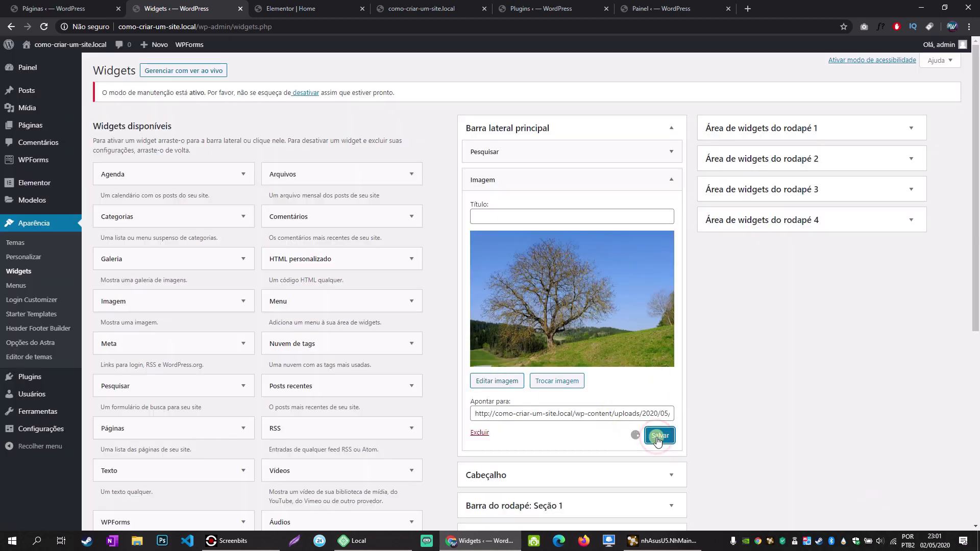
Reload the home page in the Elementor editor and check the sidebar beside the accordion.
click(312, 8)
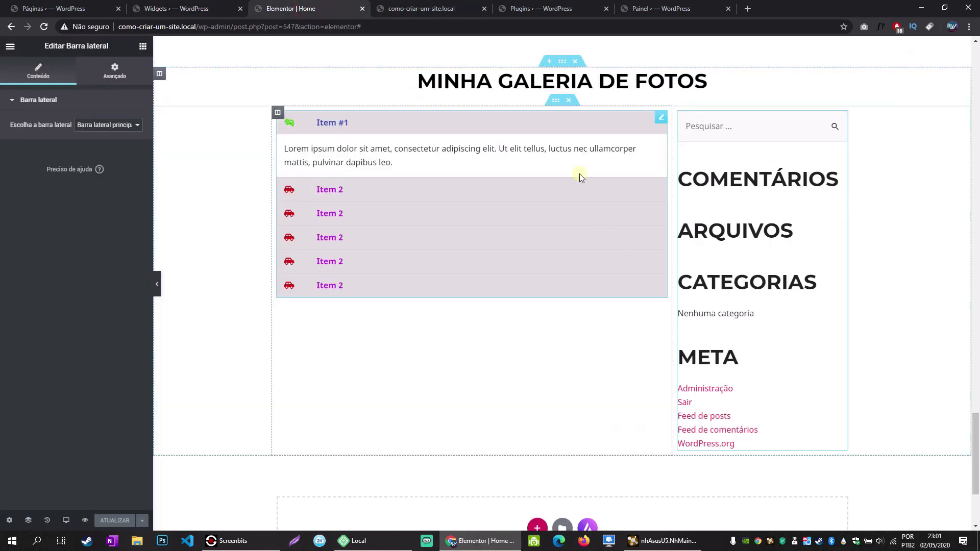
click(44, 27)
scroll(253, 303, down, 15)
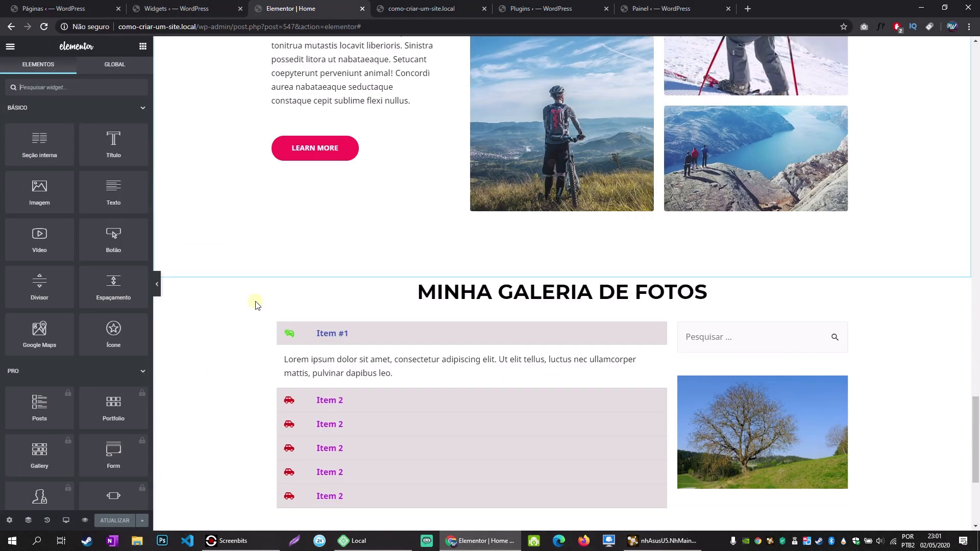
scroll(553, 258, up, 1)
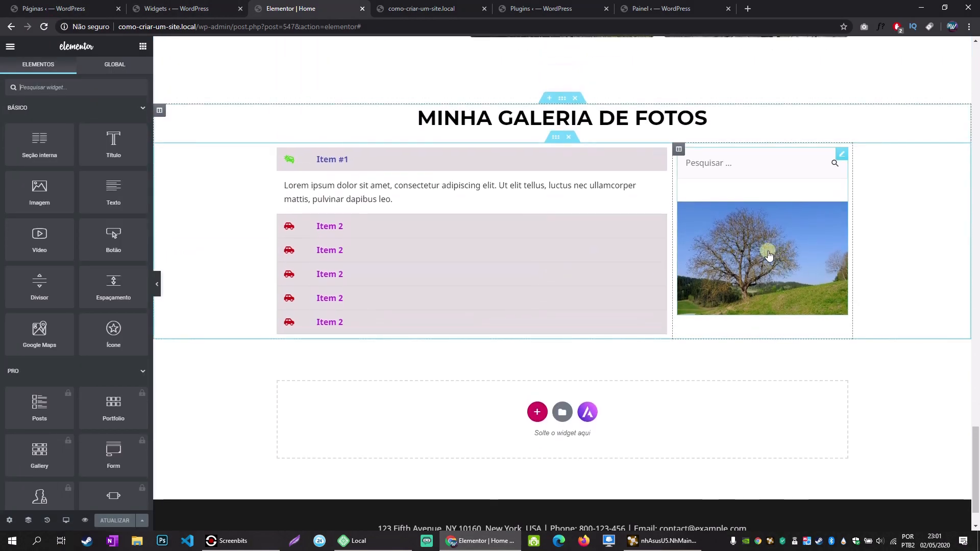